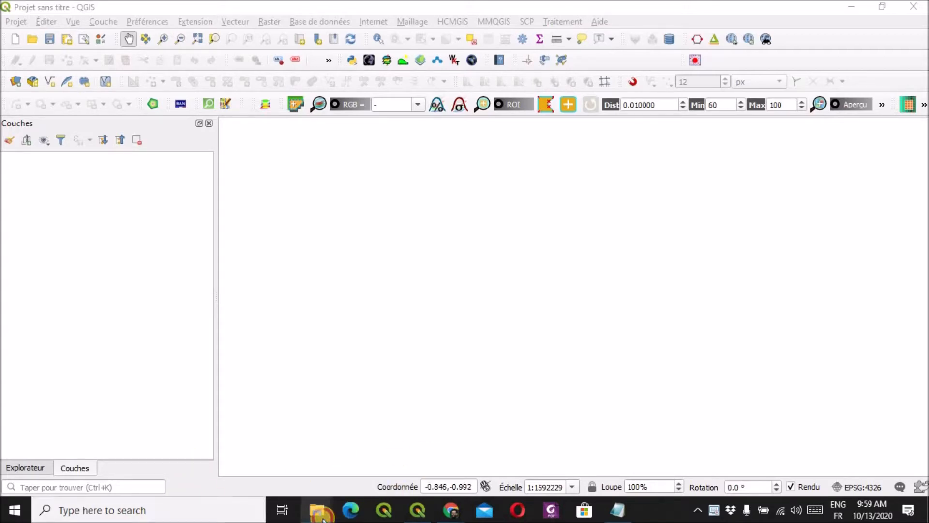
Step: Open the image Mont_Marcy_New_York_USGS_topo_map_1979 from the Exercice_1 folder in File Explorer
mouse_move(321, 517)
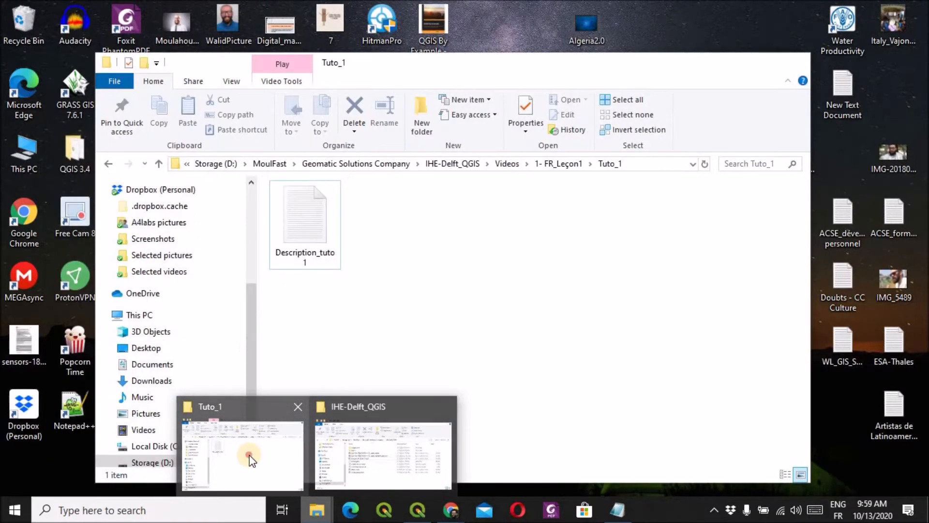
click(249, 455)
scroll(161, 244, up, 2)
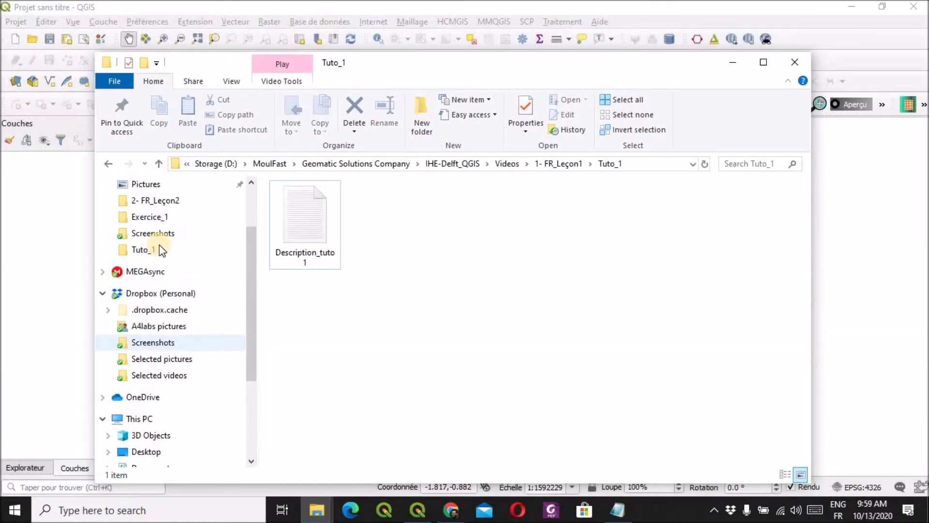
click(183, 216)
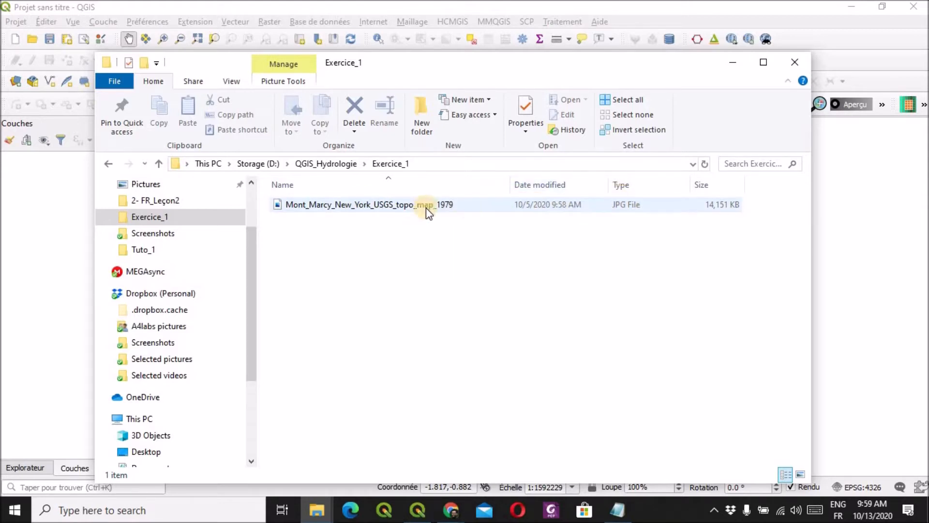
mouse_move(426, 208)
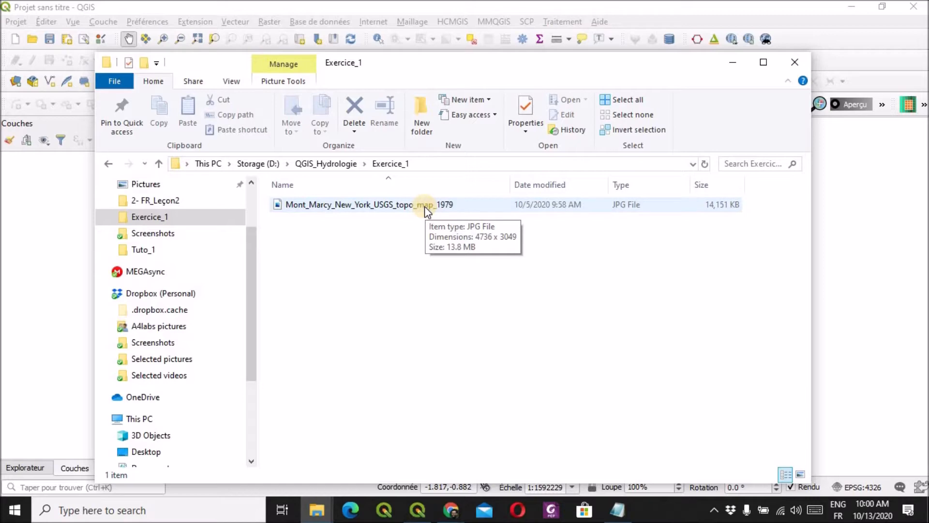
double_click(425, 206)
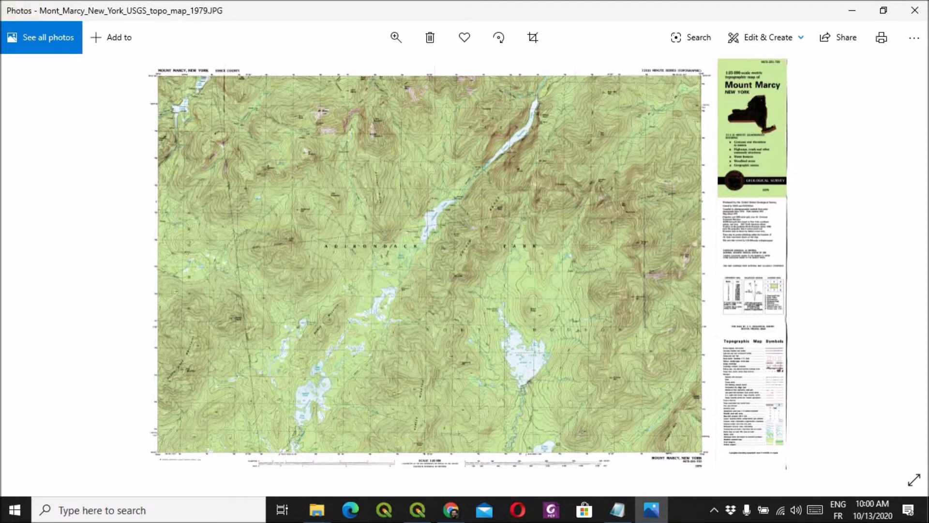
Step: Examine the map title and the geographic and UTM coordinate labels at the map's northwest corner
scroll(139, 66, up, 1)
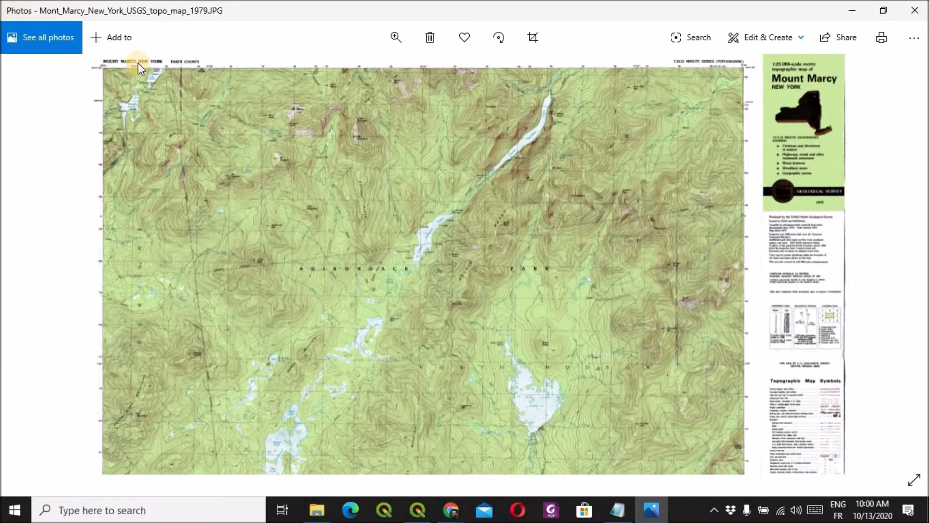
scroll(138, 64, up, 3)
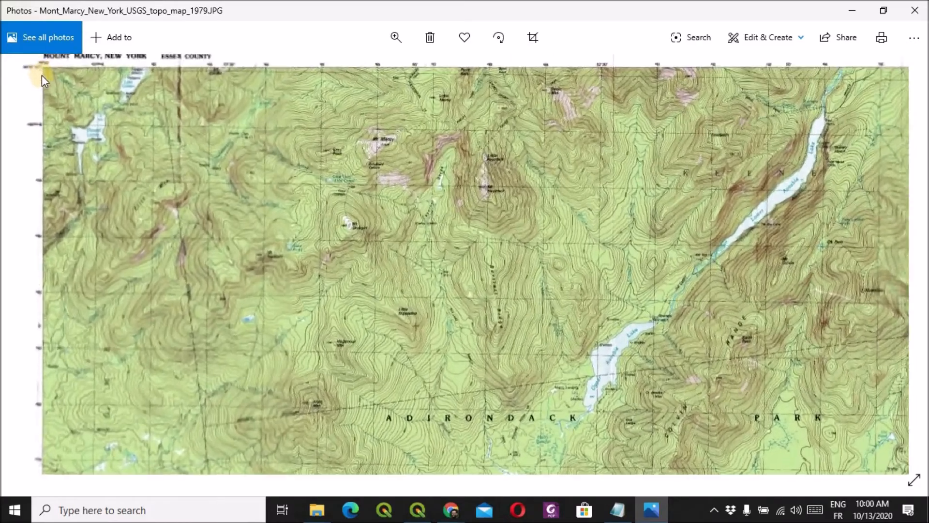
scroll(42, 74, up, 3)
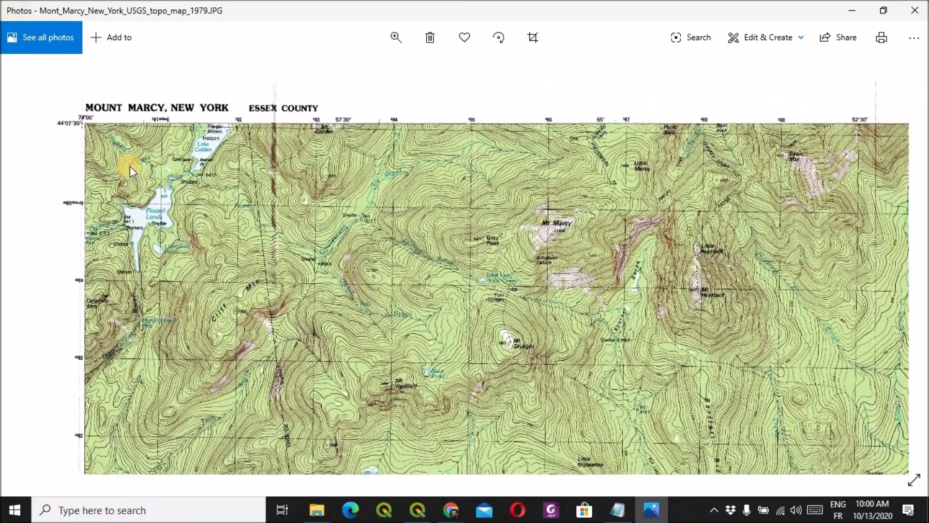
scroll(58, 105, up, 2)
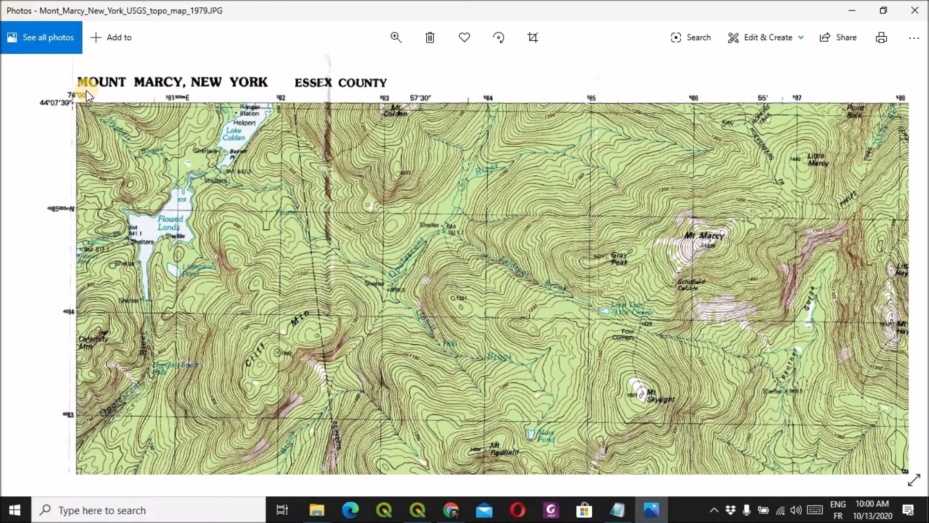
scroll(71, 89, up, 3)
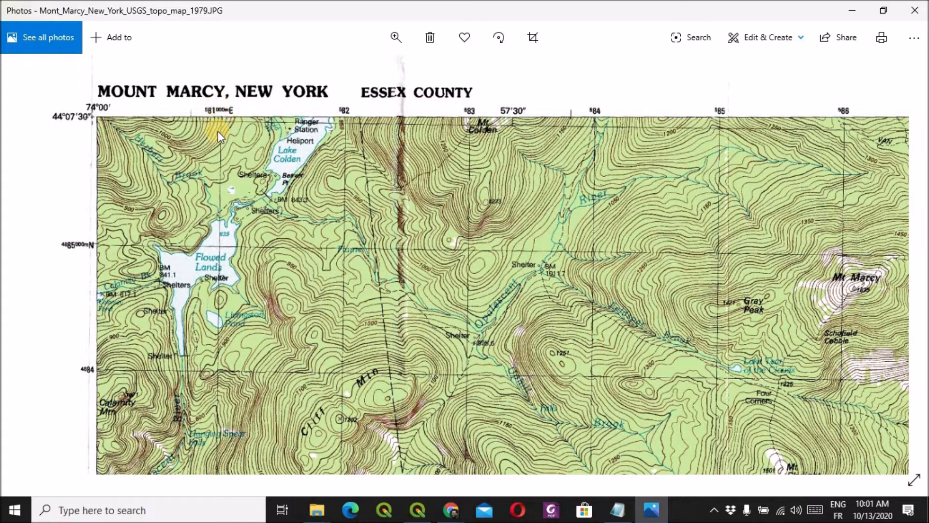
scroll(210, 100, up, 3)
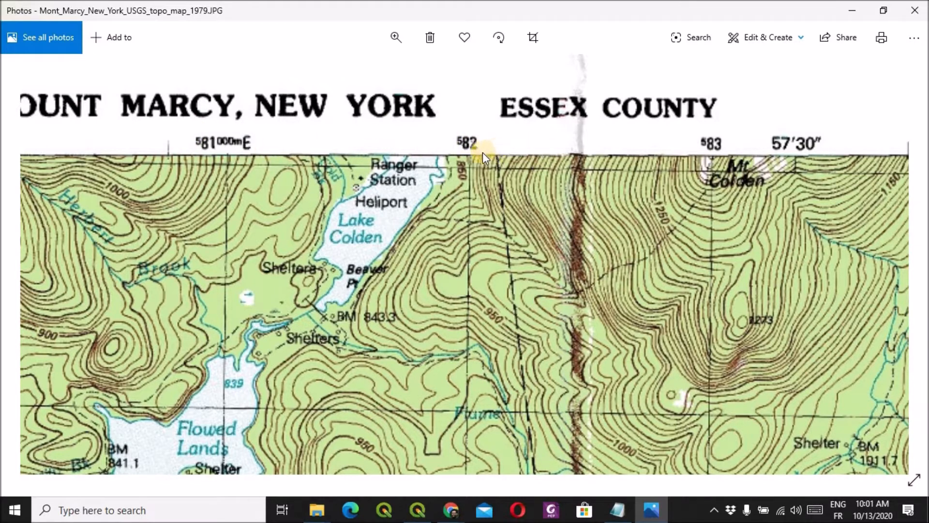
Step: Examine the UTM easting labels along the map's northern edge as far as the northeast corner
scroll(725, 253, down, 1)
drag(728, 254, 554, 245)
drag(784, 269, 502, 272)
drag(609, 280, 480, 281)
drag(602, 294, 401, 297)
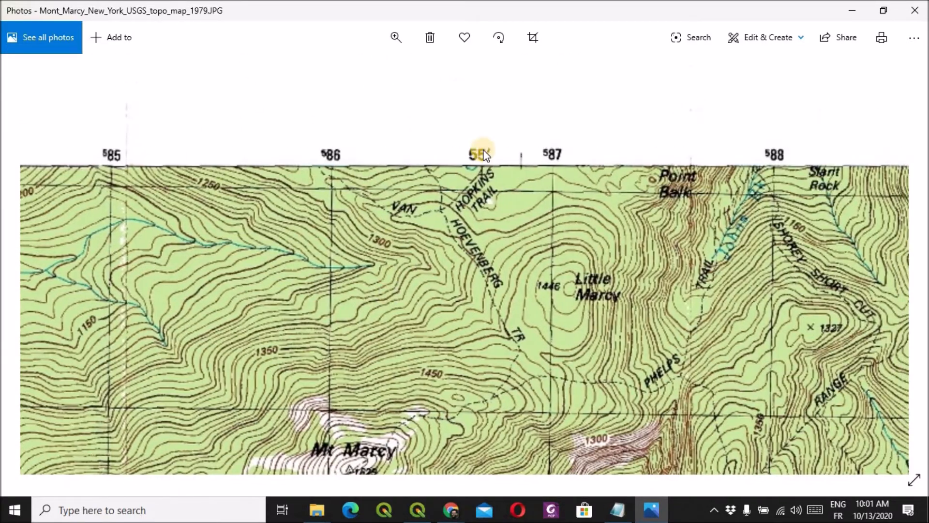
drag(510, 266, 300, 280)
drag(619, 278, 315, 273)
drag(644, 269, 300, 272)
drag(646, 268, 358, 285)
drag(624, 257, 310, 265)
drag(630, 213, 627, 212)
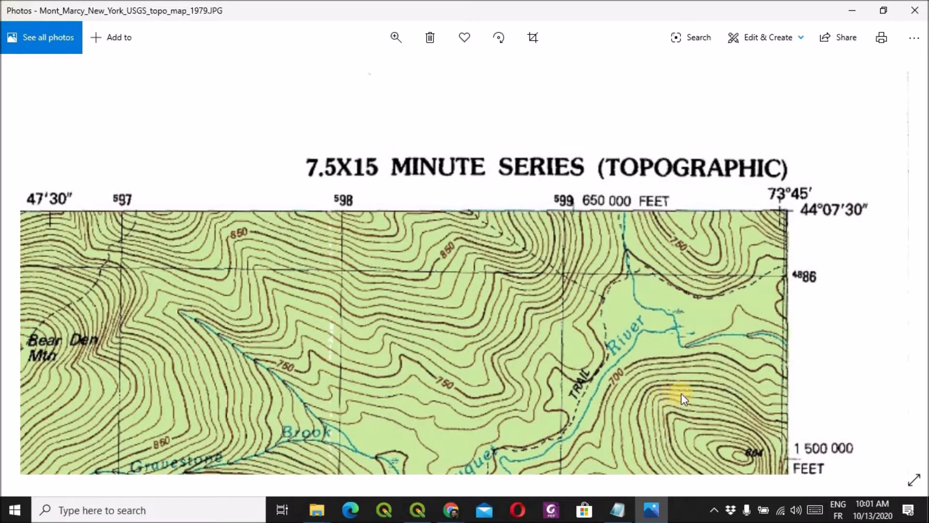
Step: Read the projection, grid zone and datum notes in the margin beside the map's eastern edge
drag(682, 391, 628, 266)
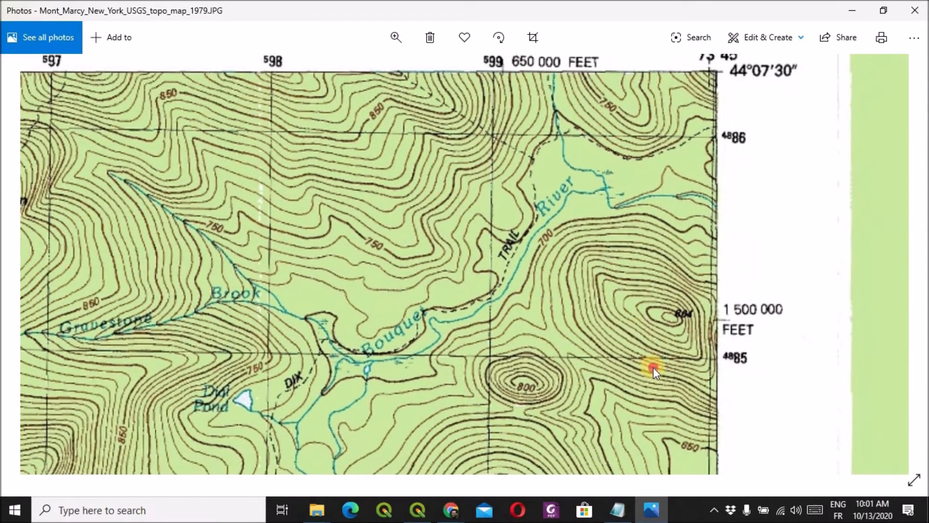
drag(649, 367, 618, 276)
drag(621, 322, 562, 218)
drag(670, 318, 572, 112)
drag(703, 309, 649, 167)
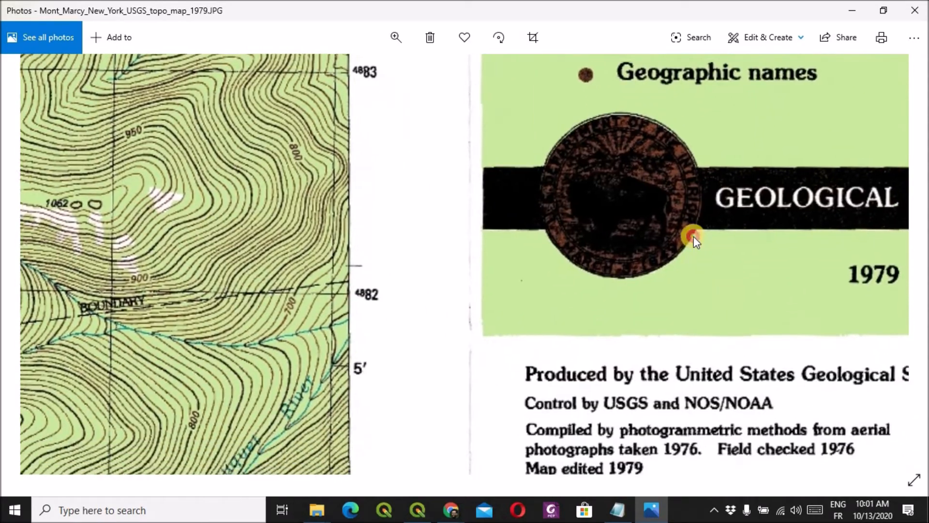
drag(693, 236, 644, 141)
drag(718, 296, 656, 106)
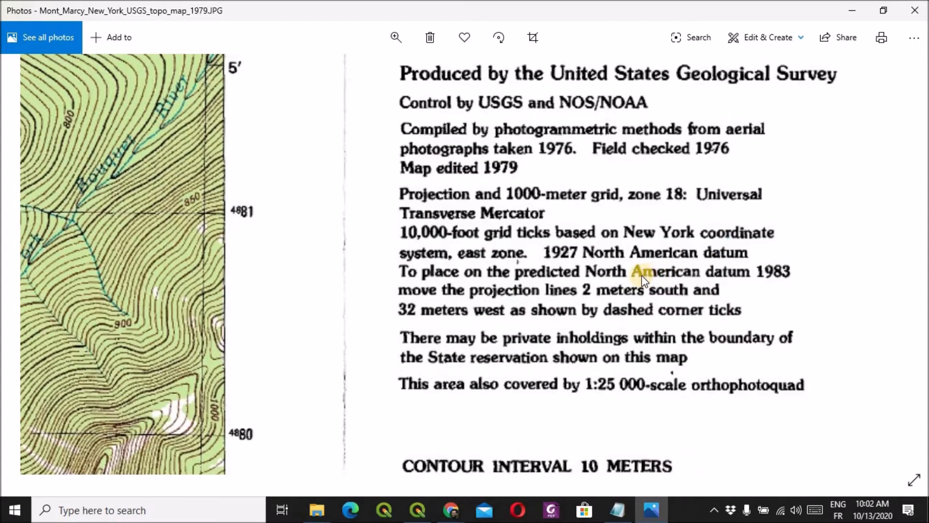
scroll(571, 217, up, 1)
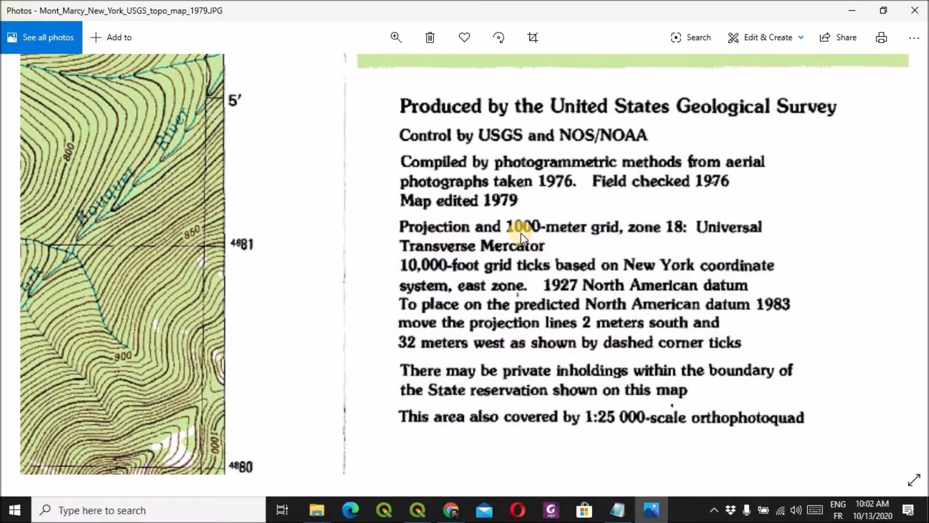
drag(630, 239, 620, 242)
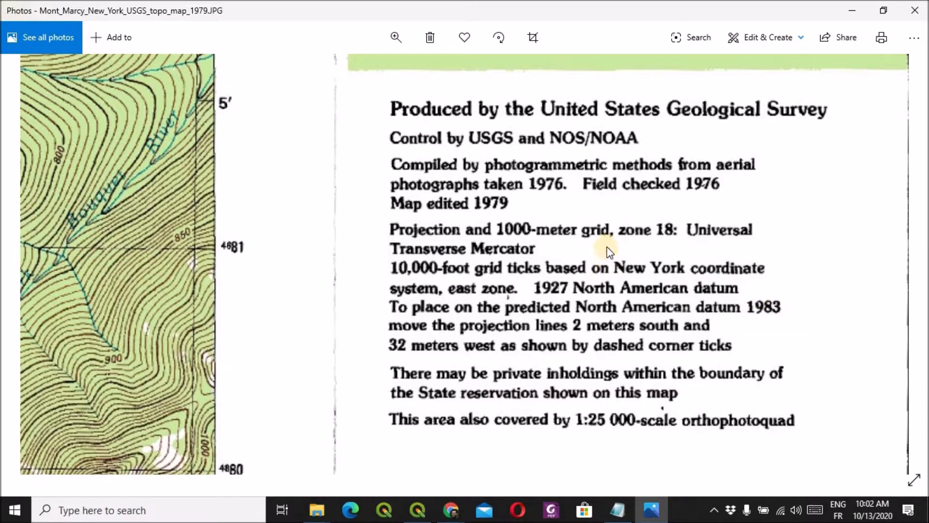
scroll(560, 309, down, 2)
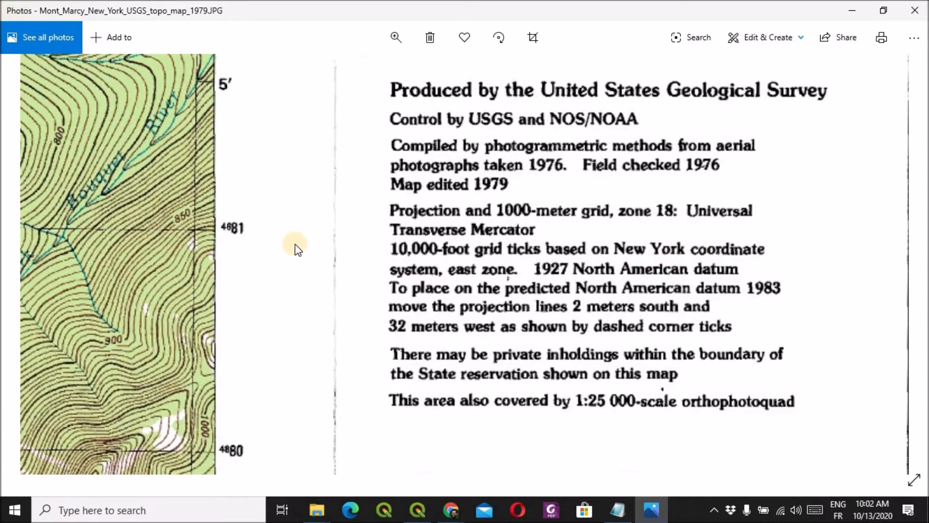
Step: Examine the geographic, UTM and feet coordinate labels around the map's northeast corner
drag(391, 270, 634, 396)
drag(497, 186, 557, 445)
drag(459, 128, 481, 416)
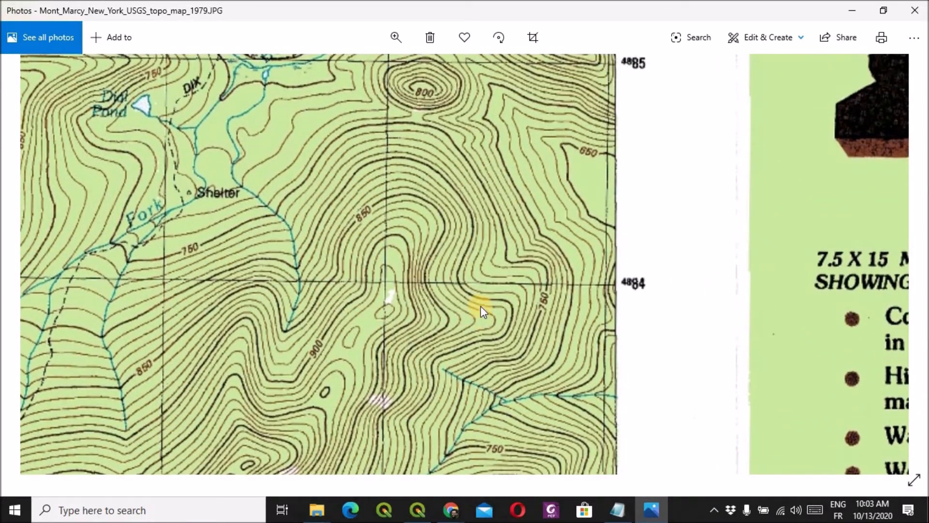
drag(483, 324, 490, 400)
drag(481, 302, 490, 451)
drag(480, 332, 483, 482)
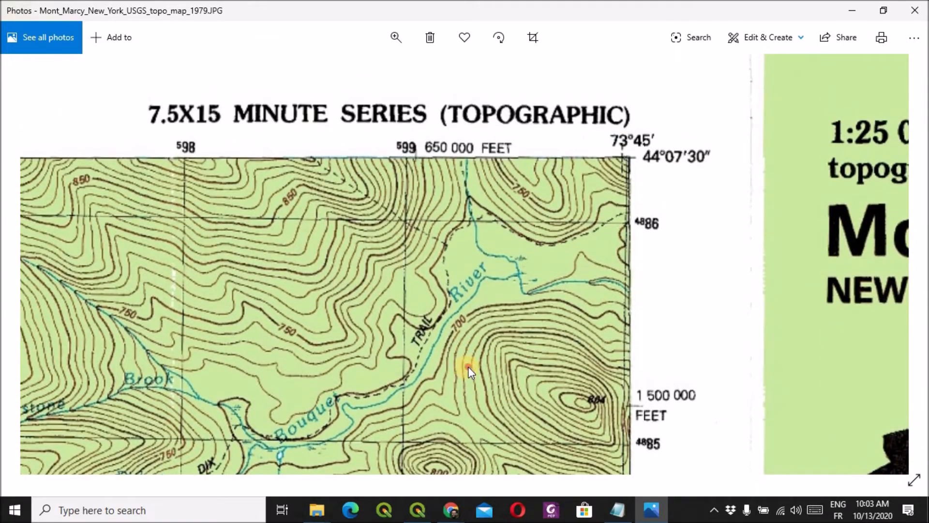
drag(468, 367, 468, 350)
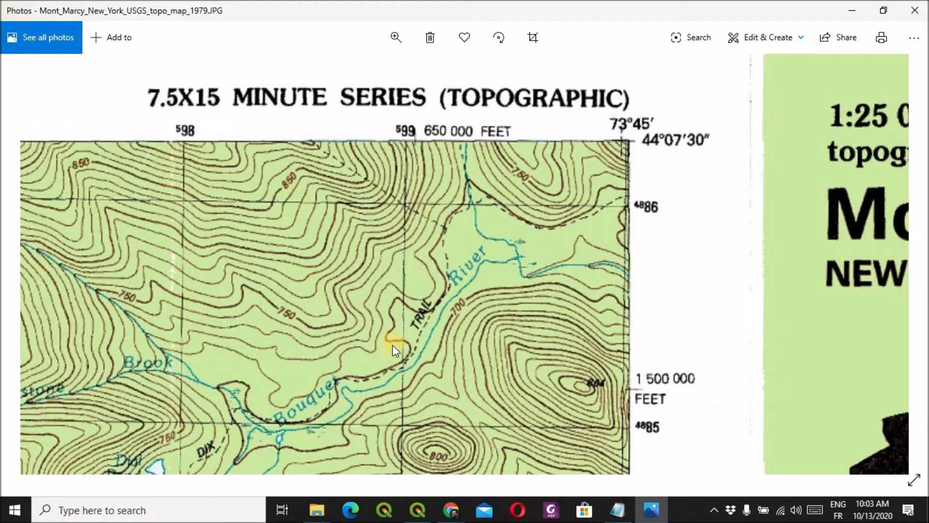
Step: Examine the UTM northing labels down the map's eastern edge and recheck the projection notes beside them
scroll(373, 373, down, 3)
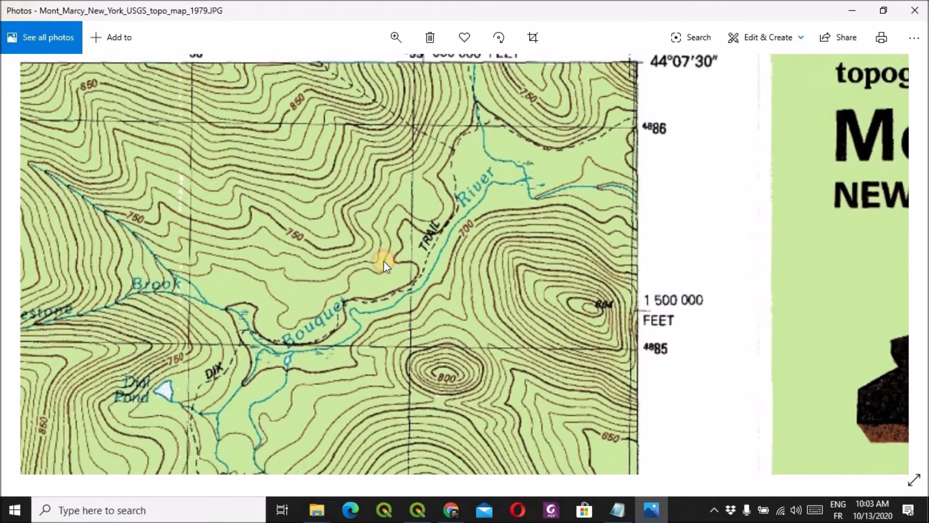
scroll(368, 344, down, 4)
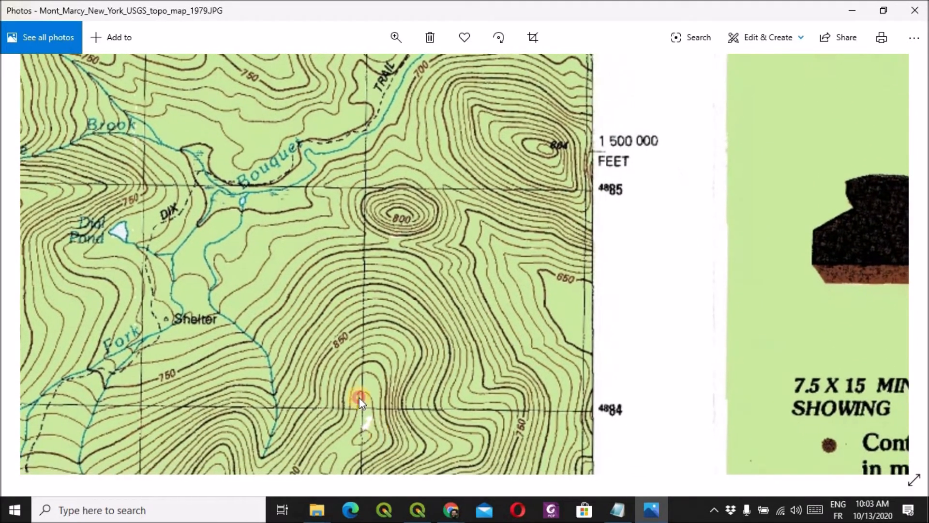
scroll(364, 434, down, 4)
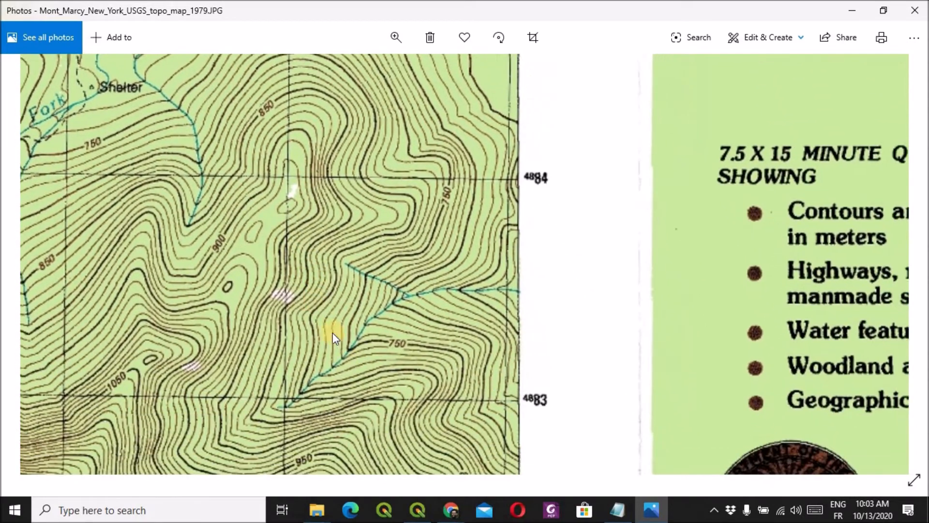
scroll(366, 339, down, 1)
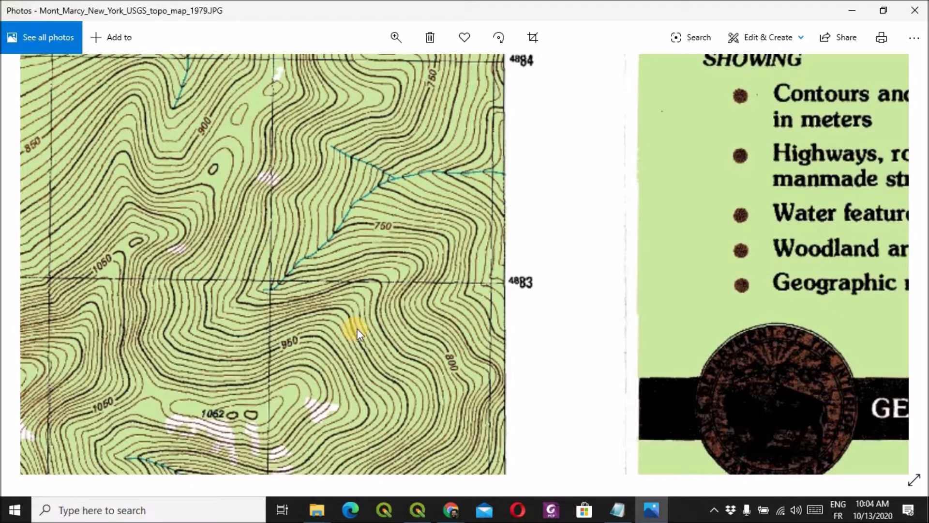
drag(324, 257, 147, 117)
drag(354, 348, 390, 217)
drag(410, 271, 436, 146)
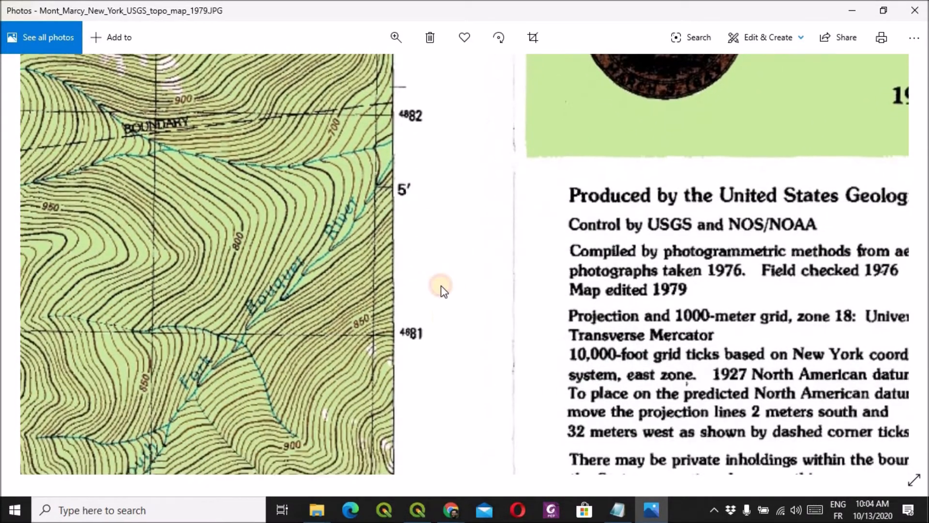
drag(475, 367, 476, 315)
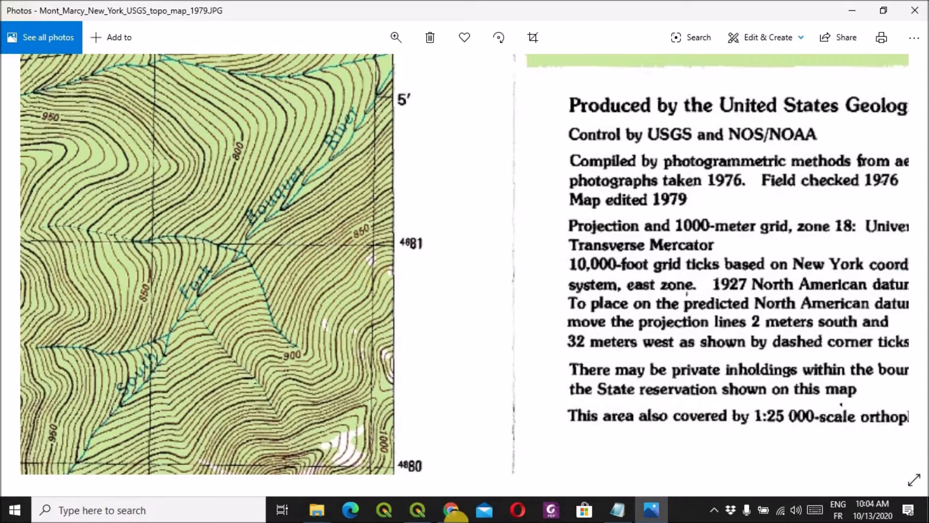
Step: Switch to the Chrome window with the spatialreference.org home page and show its full address
click(450, 510)
click(504, 469)
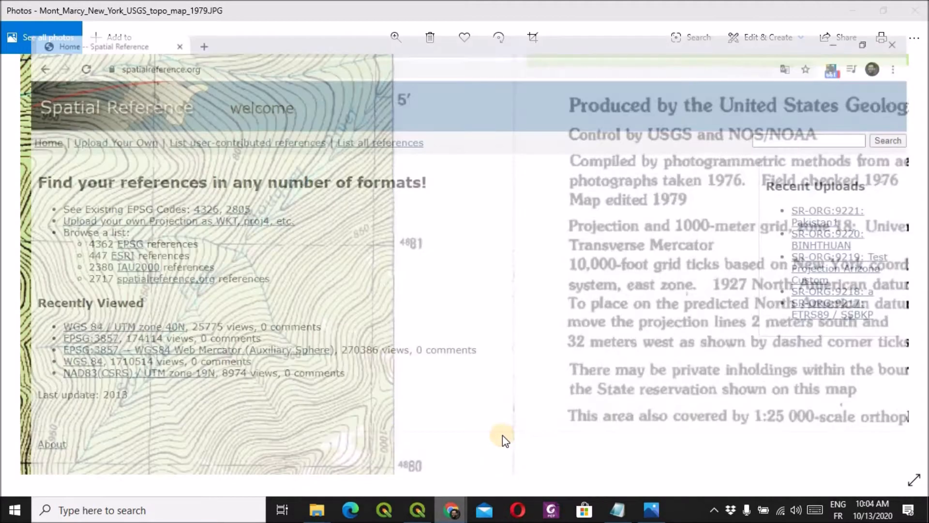
click(183, 36)
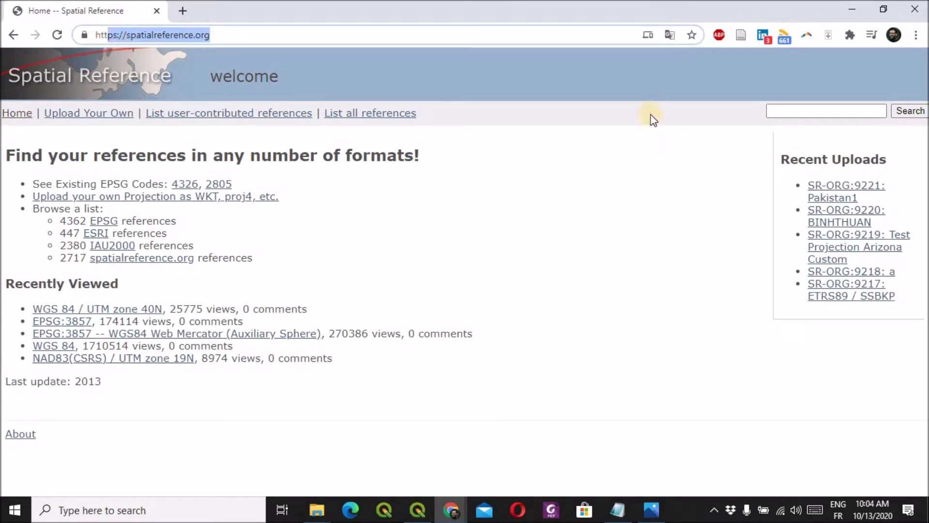
Step: Search the spatial reference list for "utm 18N NAD27"
click(791, 108)
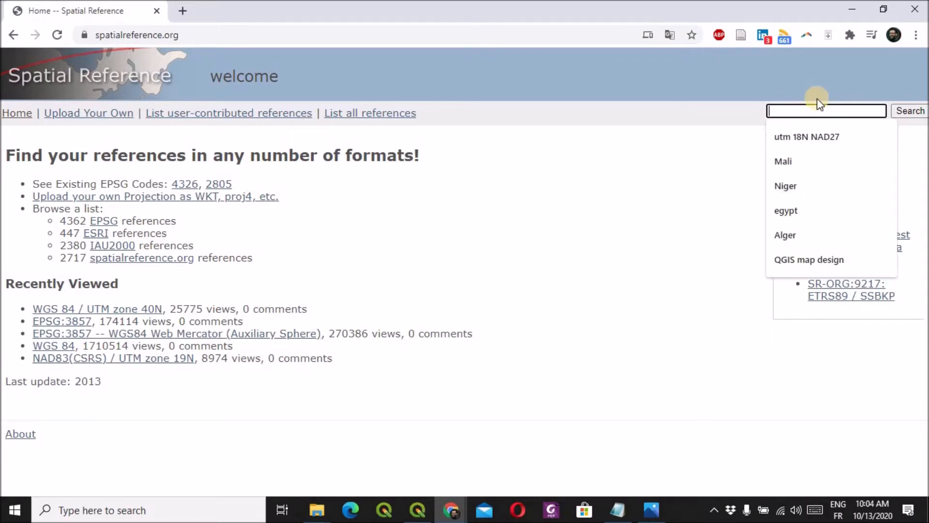
text(utm )
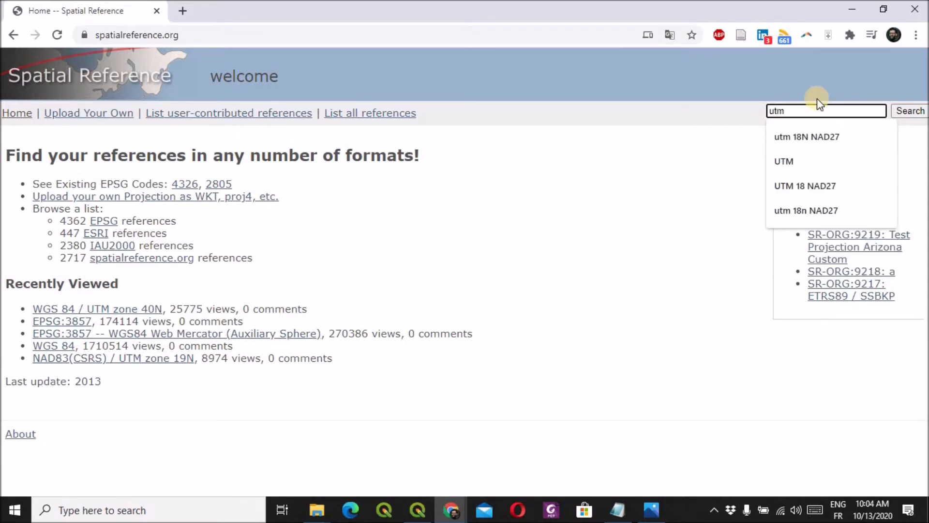
text(18)
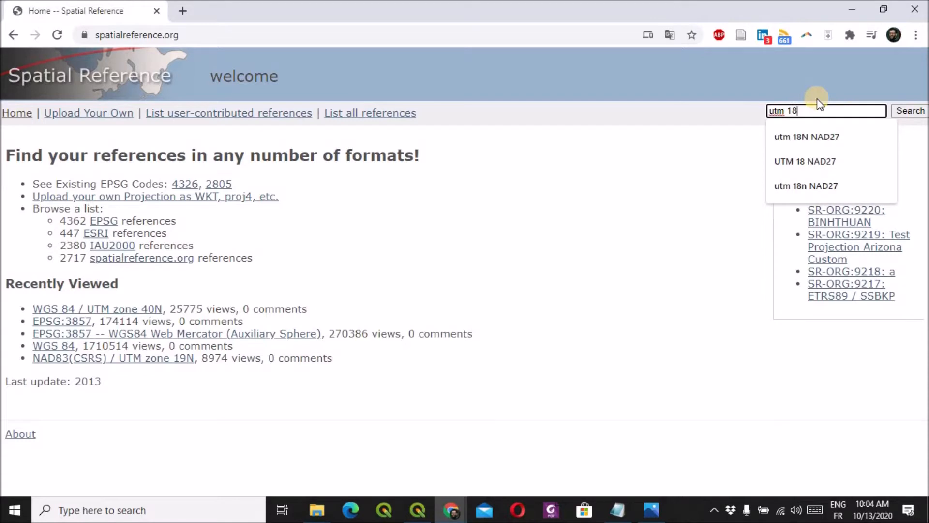
text(N)
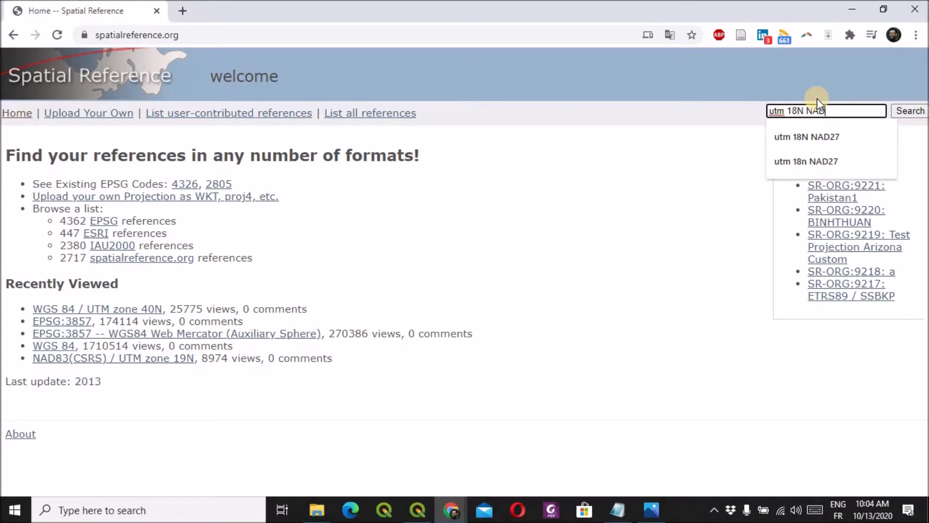
text(NAD27)
key(Return)
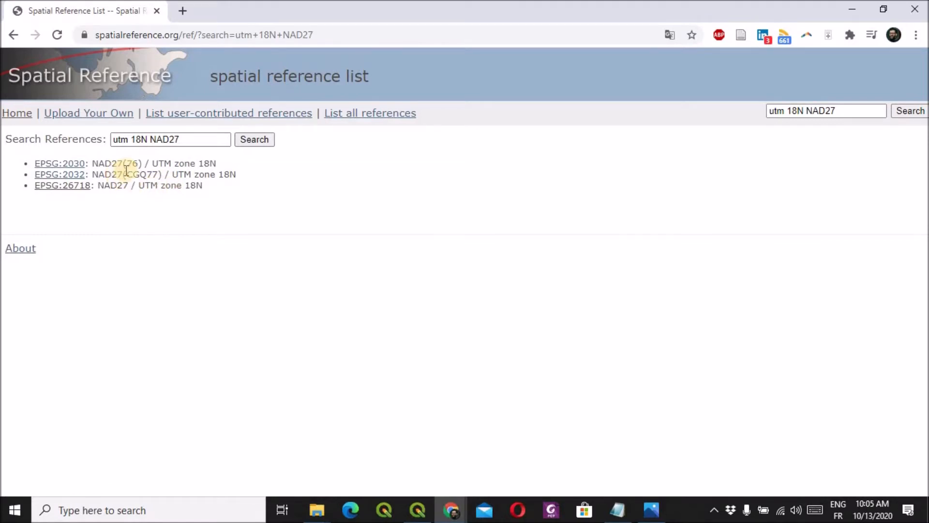
Step: Compare the NAD27 variants in the search results and open the plain NAD27 / UTM zone 18N entry, EPSG:26718
drag(124, 161, 158, 173)
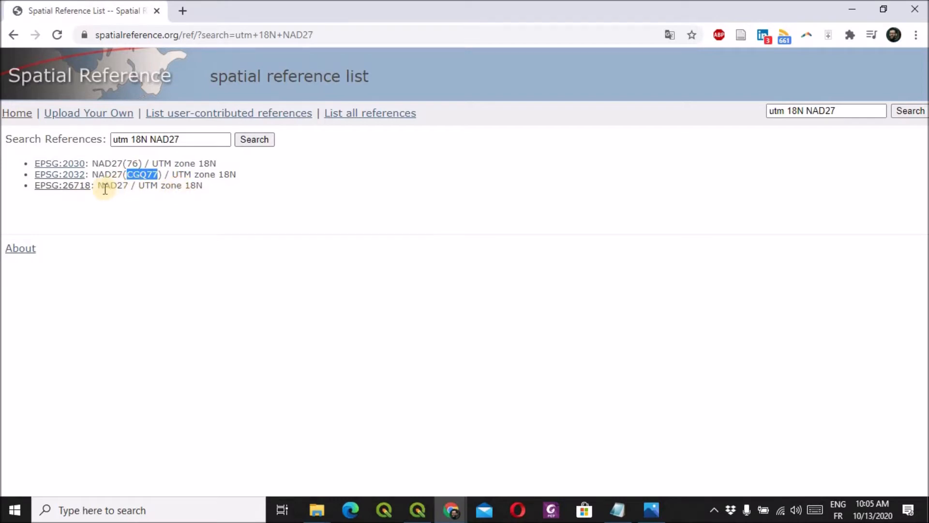
drag(104, 189, 196, 186)
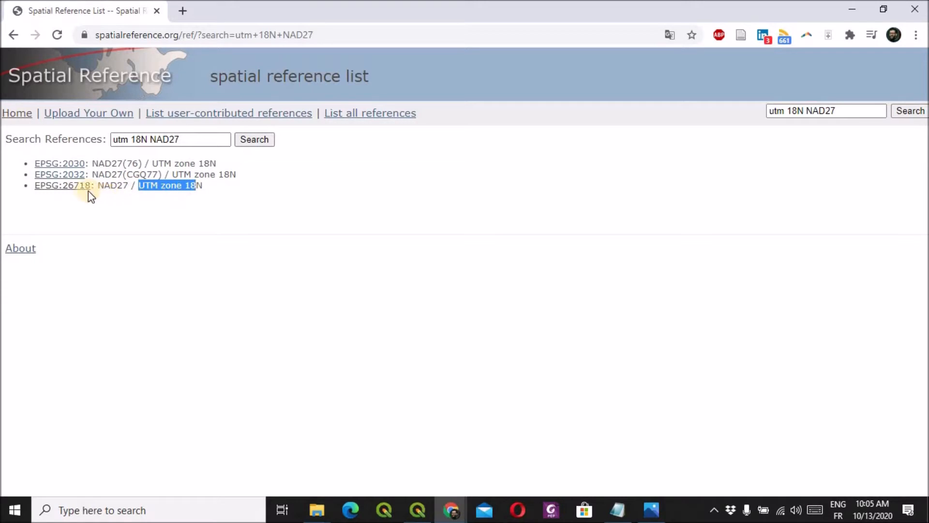
click(75, 186)
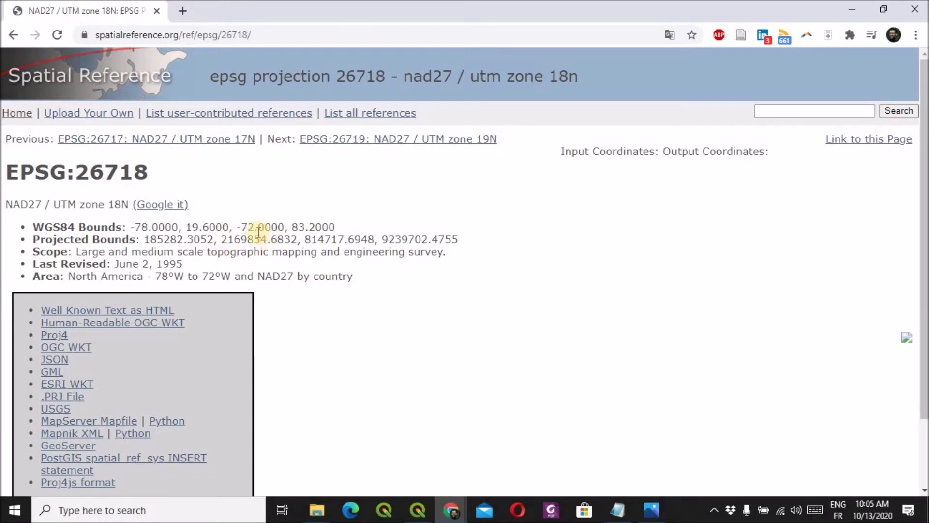
Step: Examine the EPSG:26718 page's bounds, scope, area and export formats, and highlight the code number in its heading
scroll(251, 252, down, 1)
scroll(251, 252, down, 2)
scroll(250, 244, up, 3)
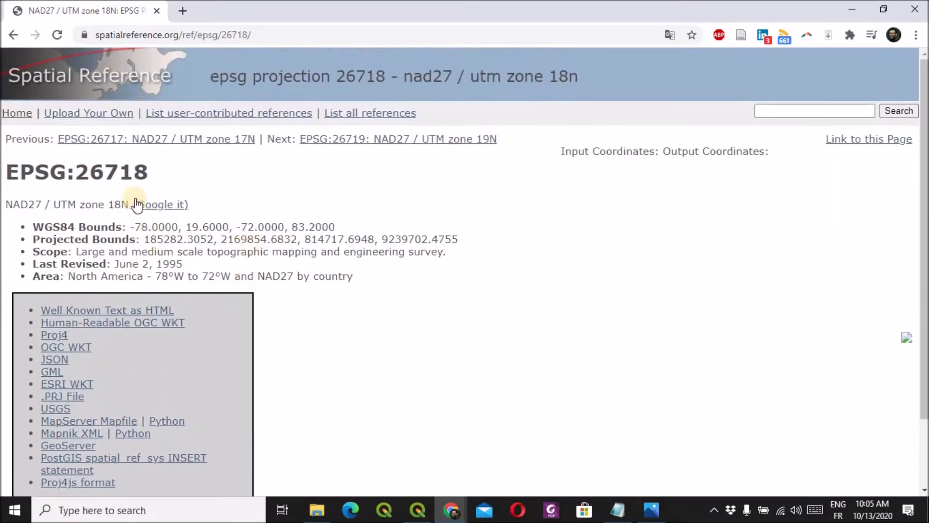
scroll(306, 265, down, 2)
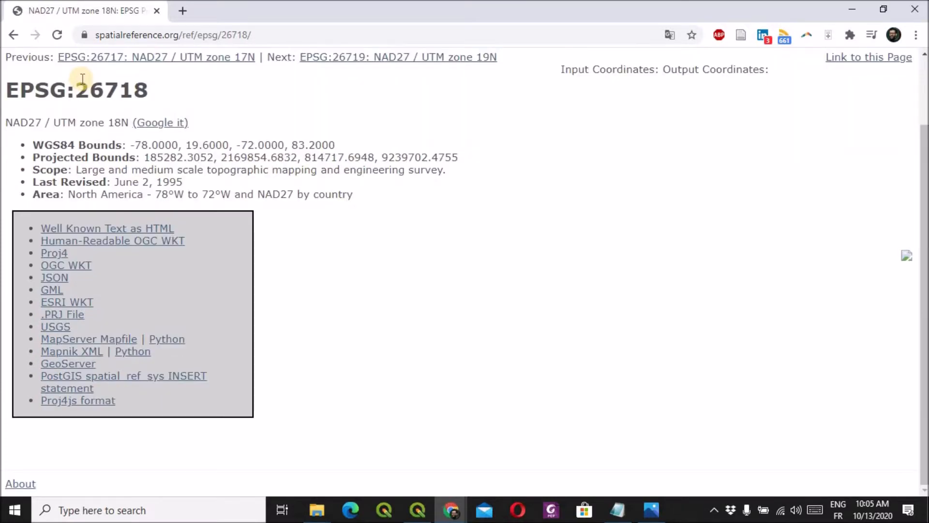
scroll(153, 183, up, 2)
drag(77, 172, 150, 172)
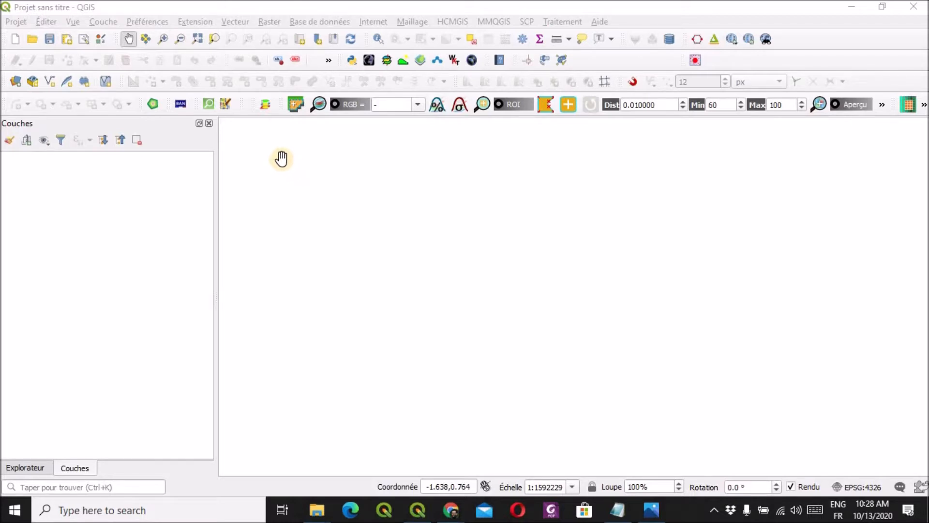
Step: Switch to QGIS, open the plugin manager and browse the list of all extensions
click(195, 21)
click(211, 42)
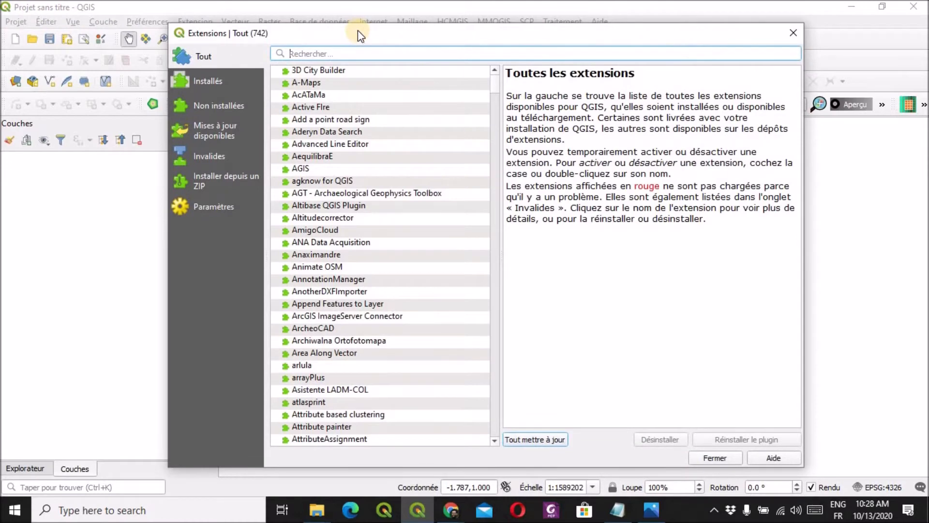
drag(358, 30, 324, 30)
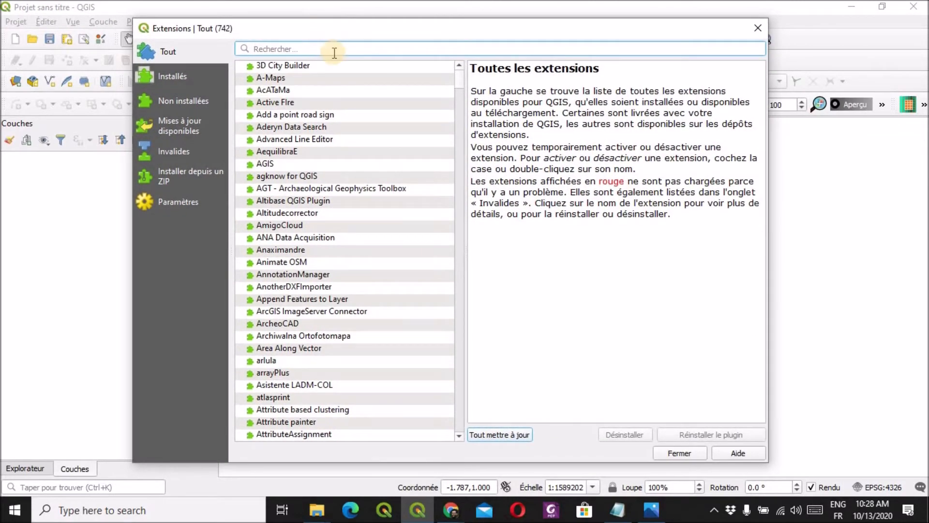
scroll(299, 116, down, 12)
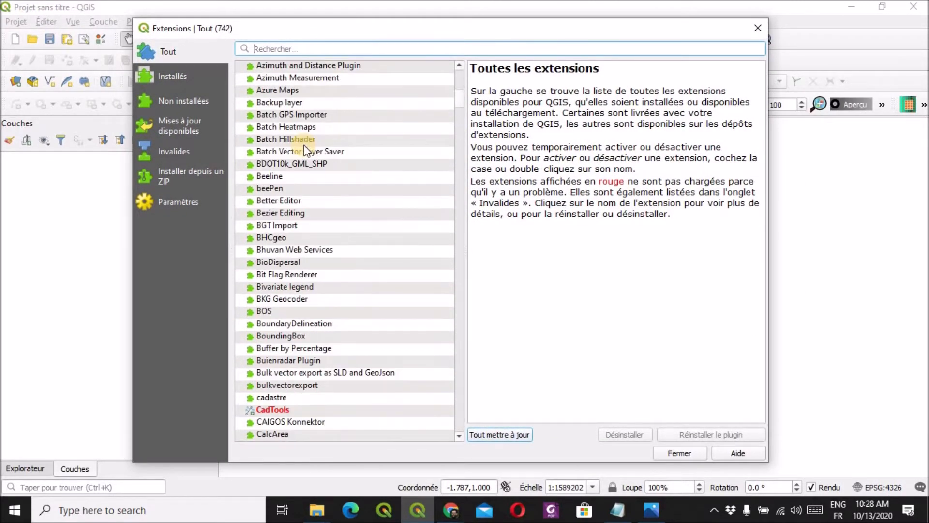
scroll(305, 152, down, 8)
scroll(305, 152, up, 17)
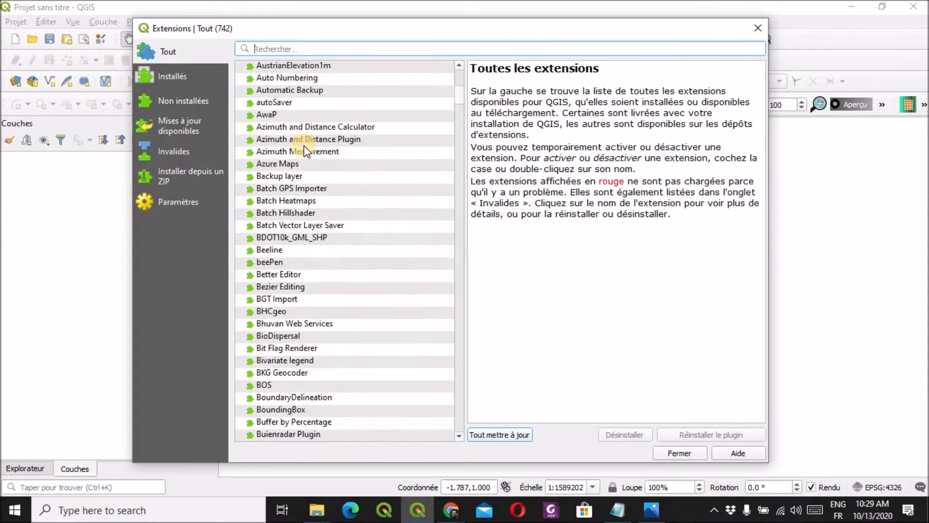
scroll(306, 152, up, 4)
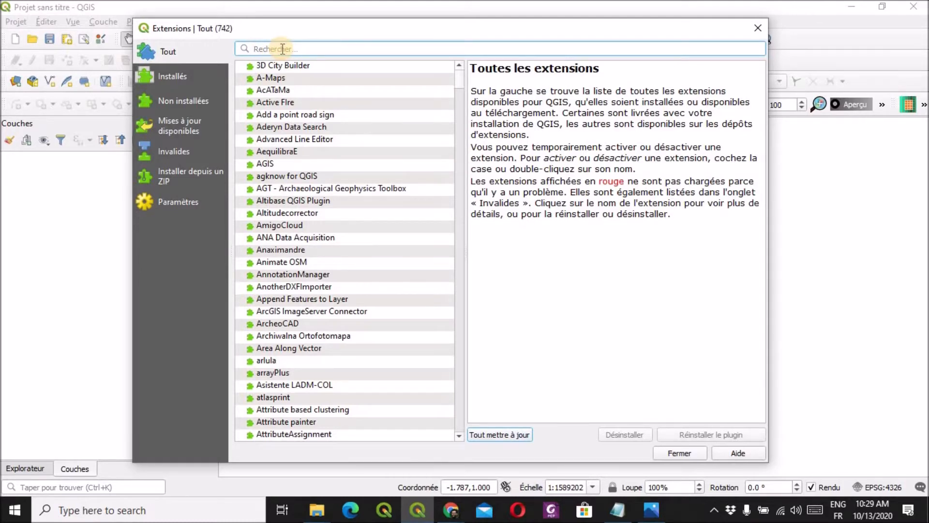
text(gl)
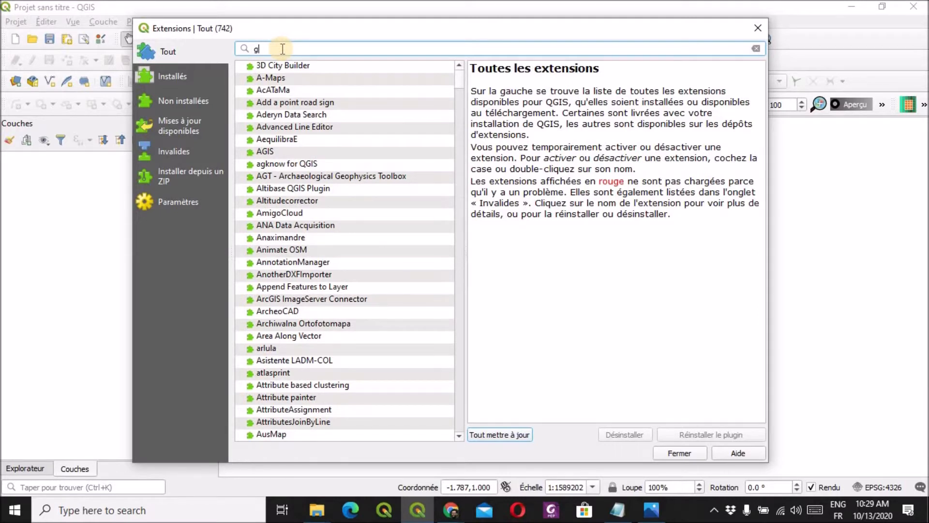
text(é)
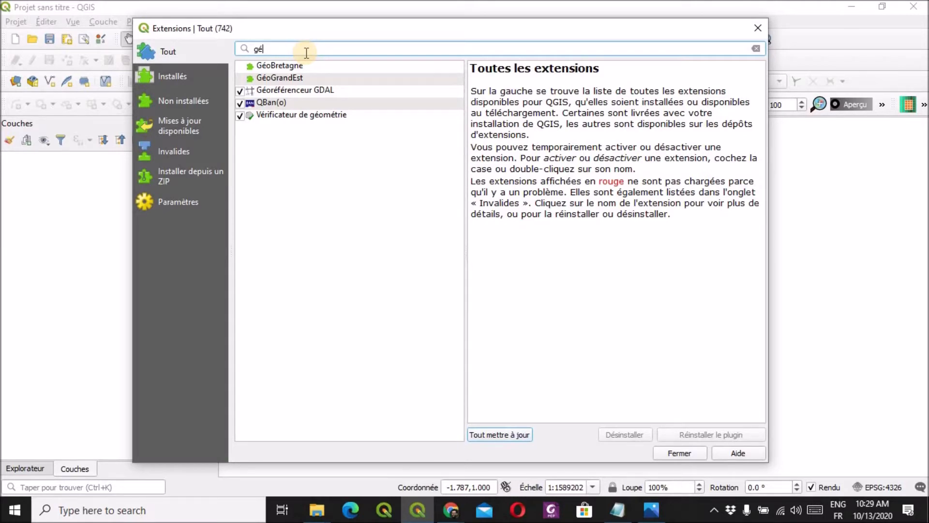
key(BackSpace)
text(ore)
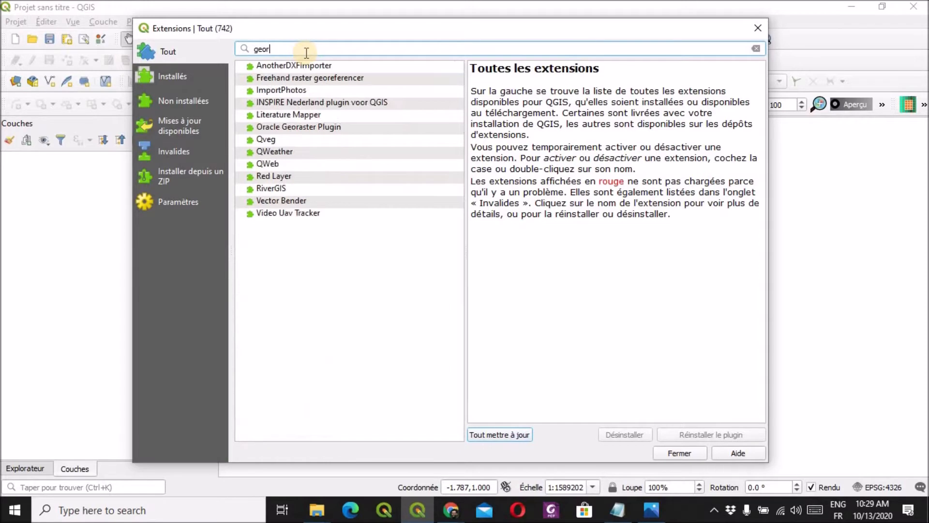
key(BackSpace)
key(BackSpace)
key(BackSpace)
key(BackSpace)
key(BackSpace)
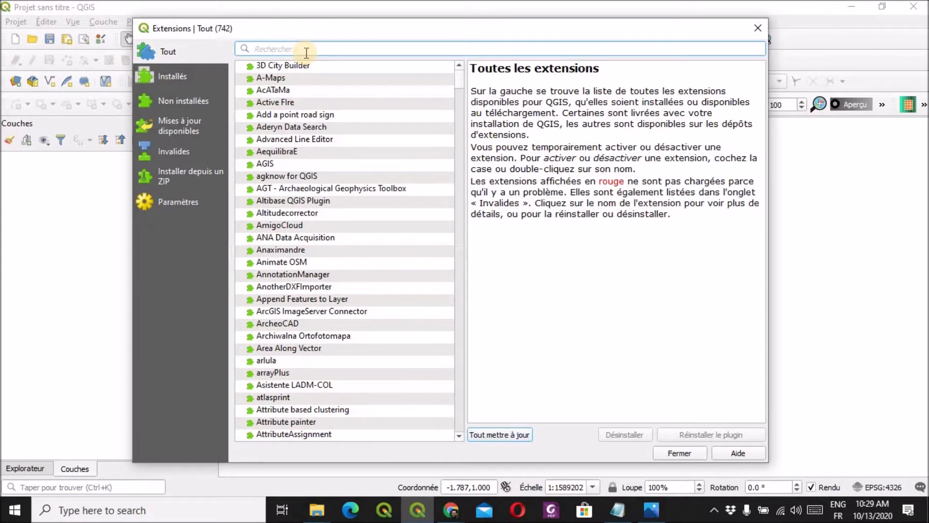
Step: Search the extensions for "géor", check that Géoréférenceur GDAL is enabled, and close the plugin manager
text(géo)
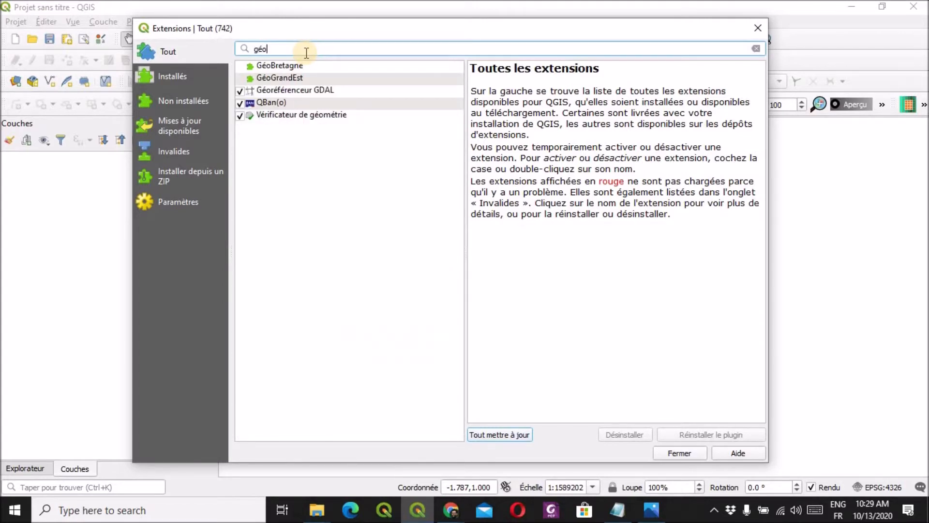
text(r)
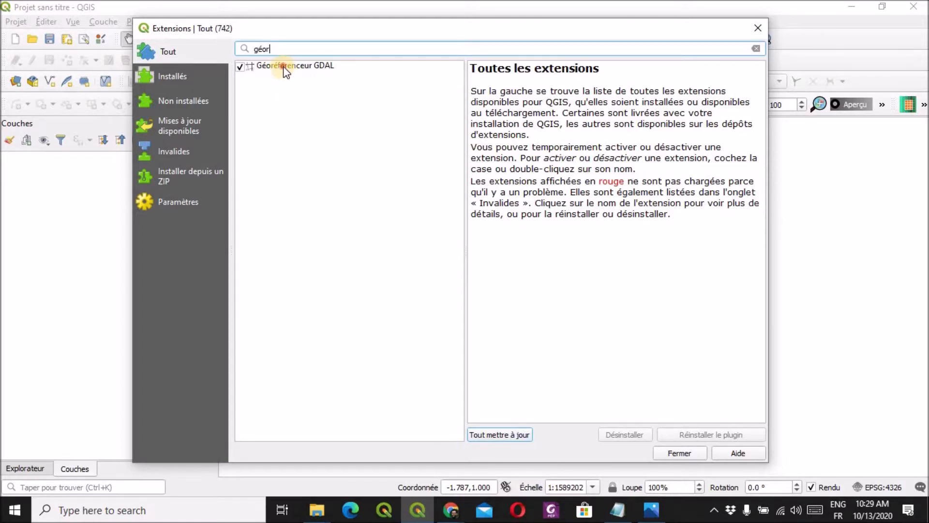
click(246, 71)
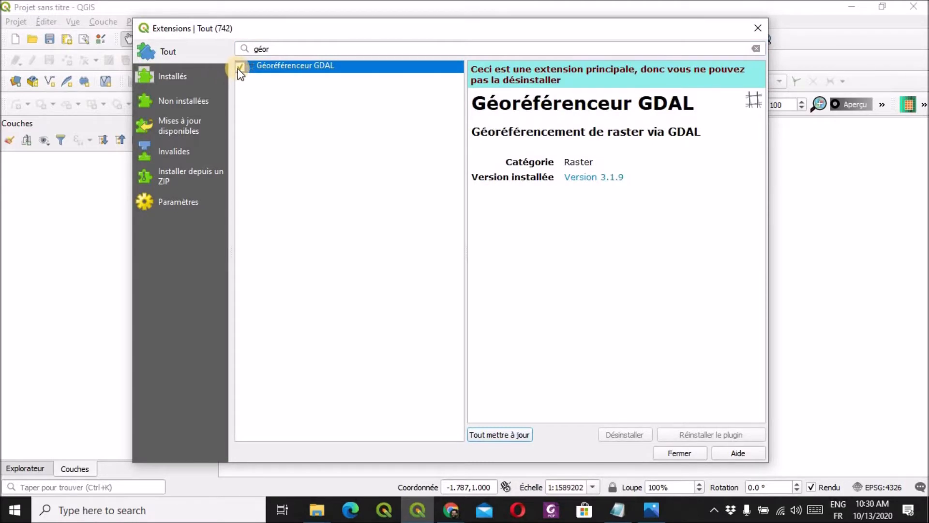
click(680, 445)
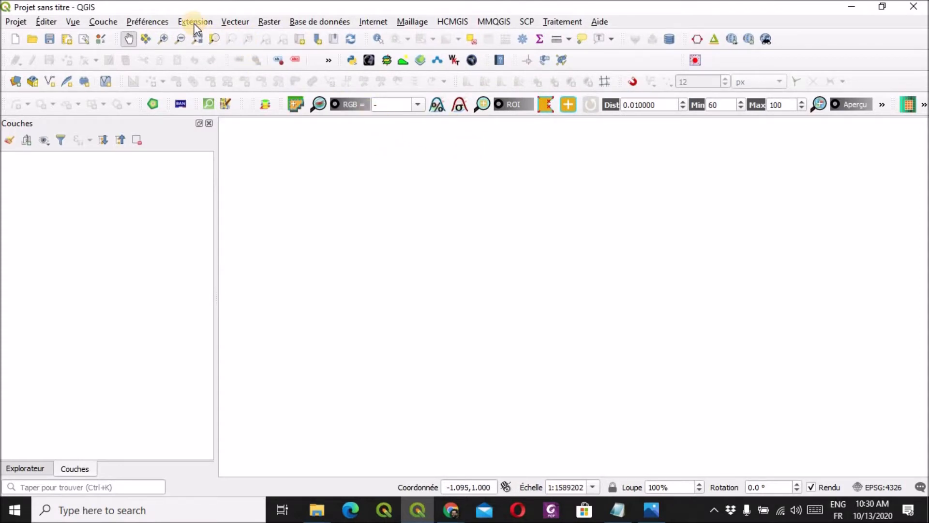
Step: Open the raster Georeferencer, detach it from the main window and enlarge it
click(272, 25)
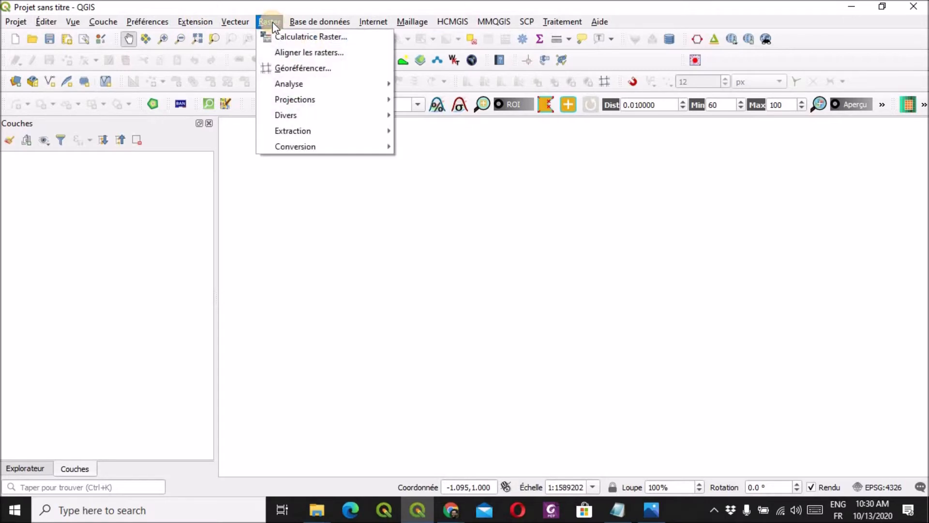
click(341, 67)
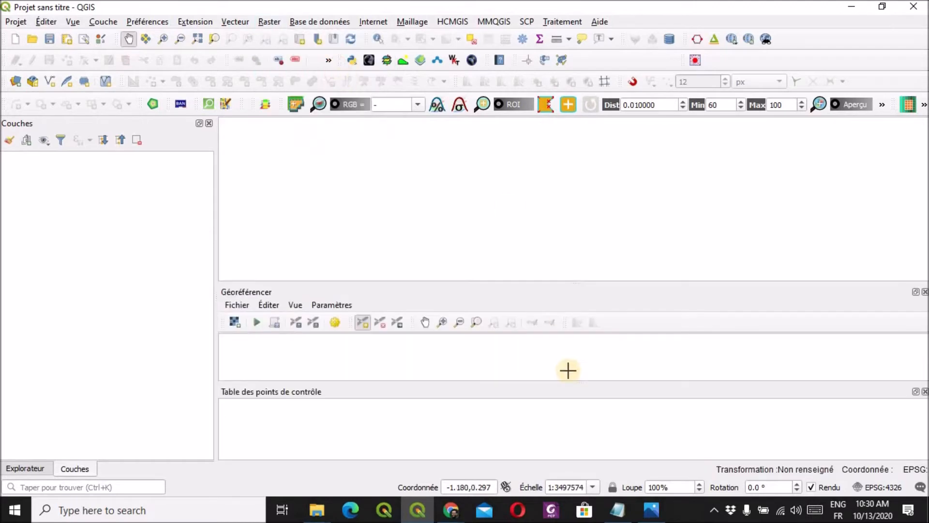
drag(507, 291, 353, 209)
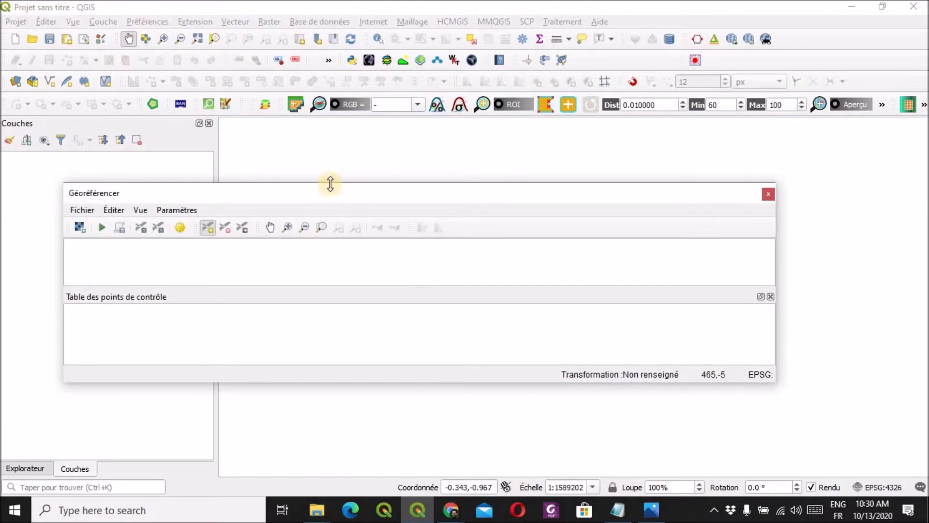
double_click(332, 191)
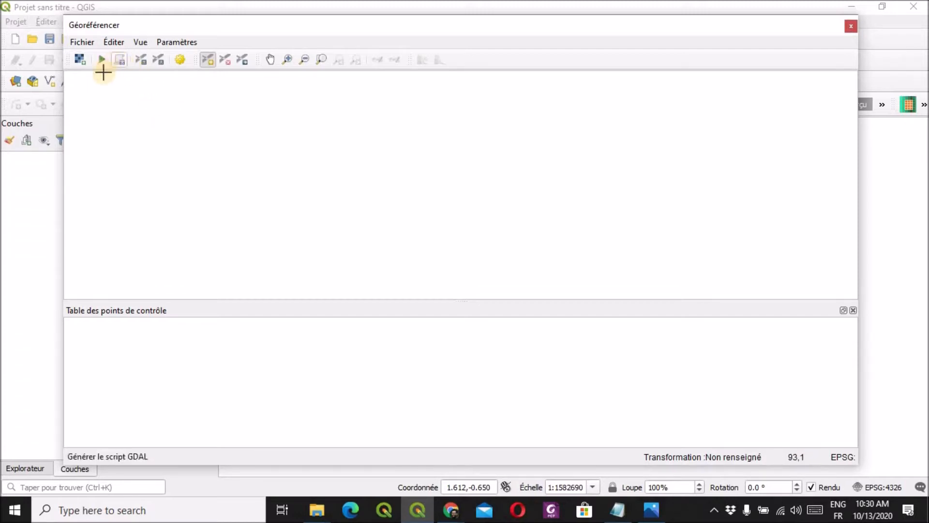
Step: Load the raster Mont_Marcy_New_York_USGS_topo_map_1979 from the Exercice_1 folder into the Georeferencer
click(80, 60)
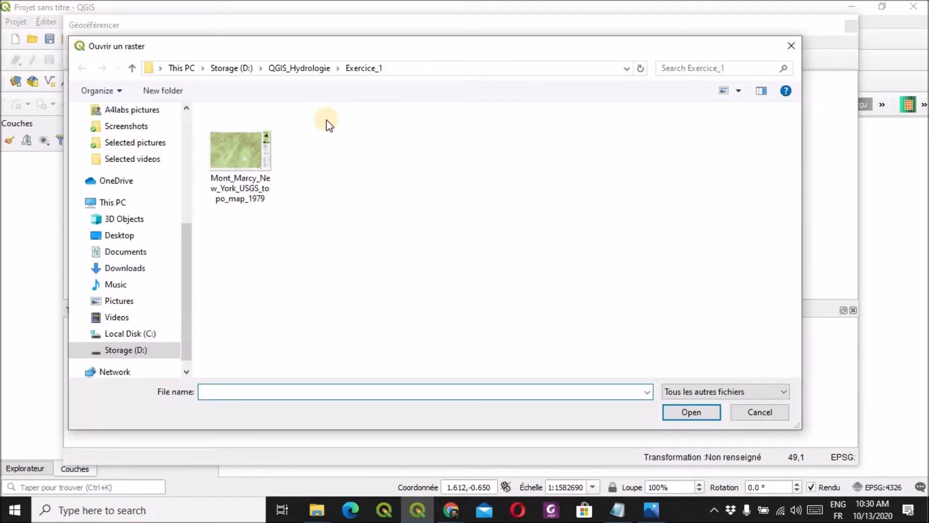
click(242, 158)
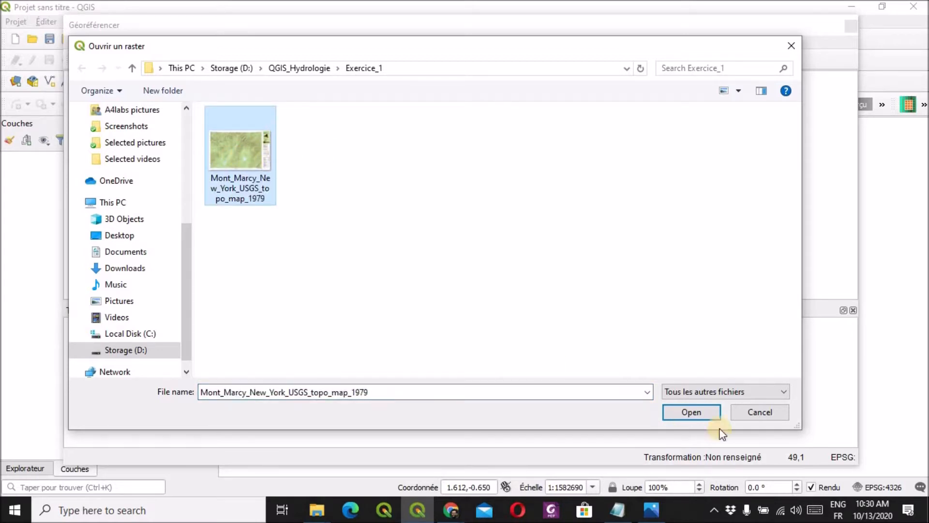
click(710, 413)
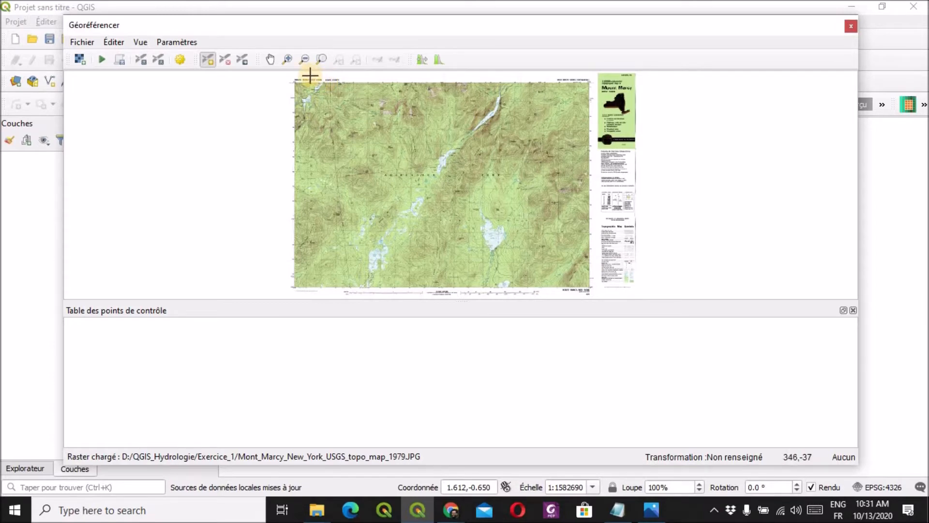
scroll(490, 191, up, 1)
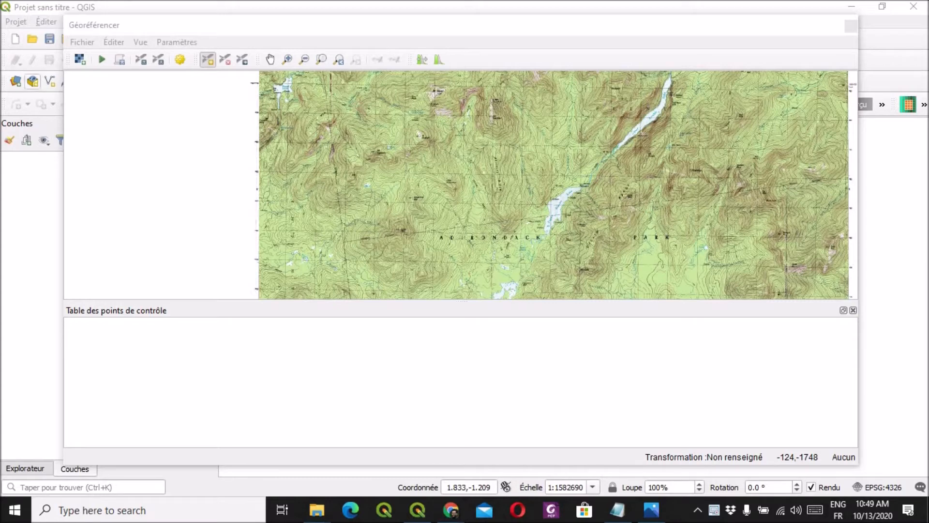
Step: In the transformation settings, set the transformation type to Linéaire and the resampling method to Cubique
click(180, 59)
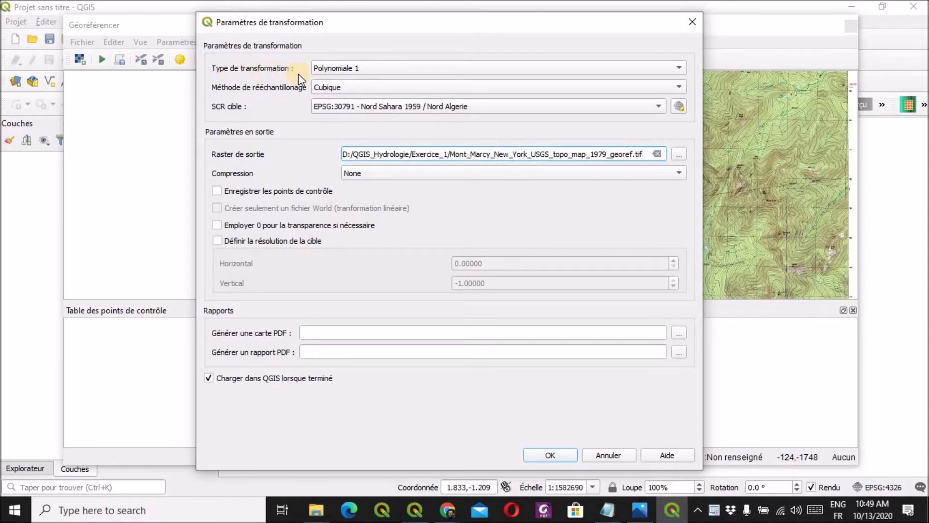
click(373, 69)
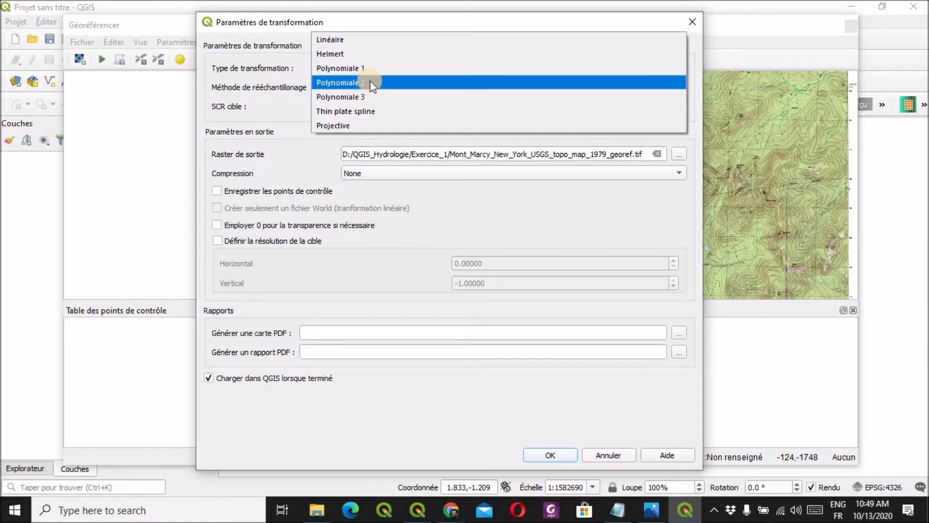
click(363, 41)
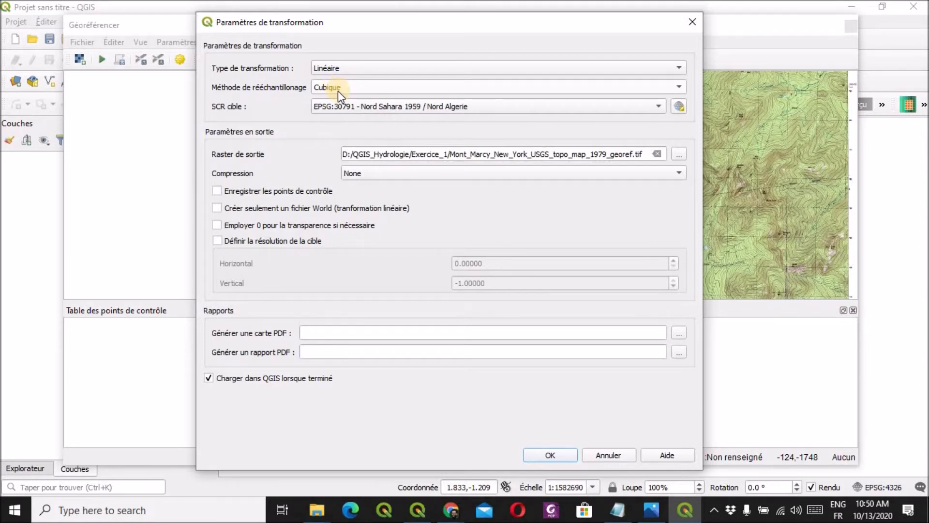
click(338, 91)
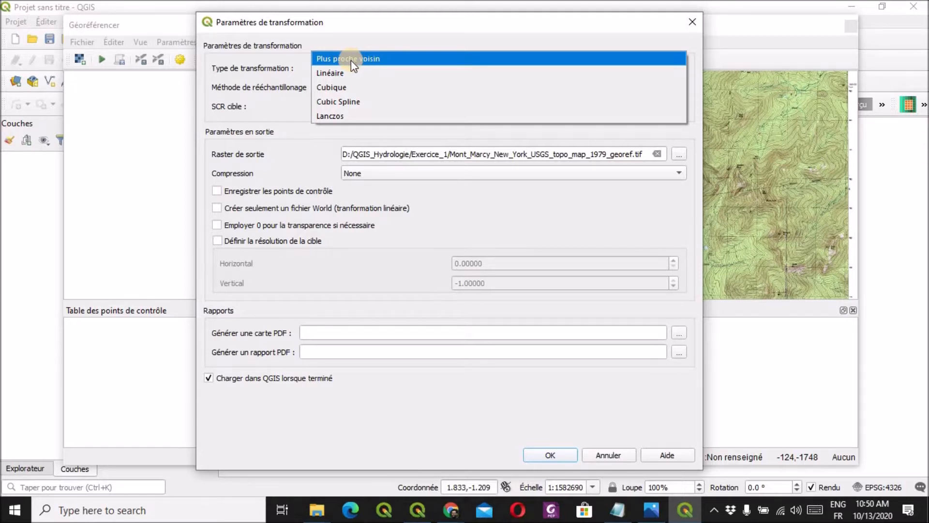
click(366, 88)
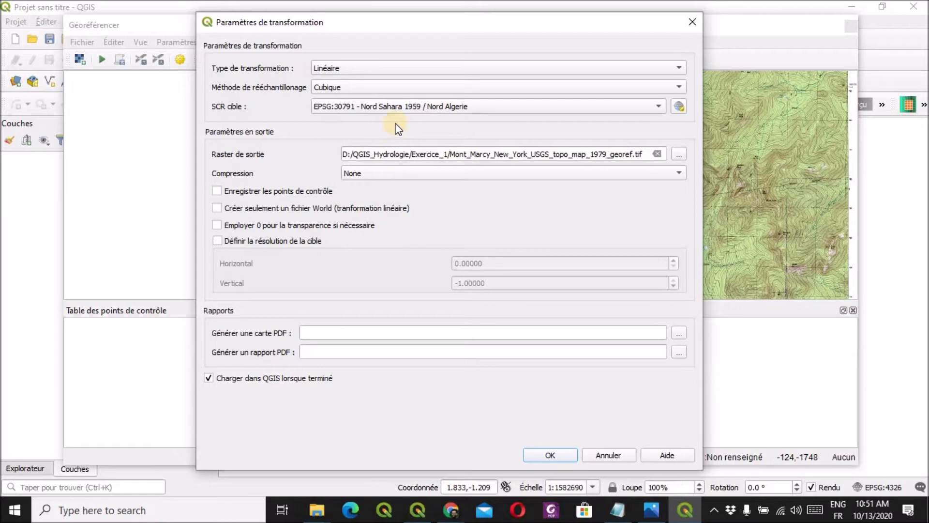
Step: Filter the reference systems for 26718, set the target CRS to EPSG:26718 - NAD27 / UTM zone 18N, and review the output raster and loading options
click(680, 107)
drag(387, 0, 412, 52)
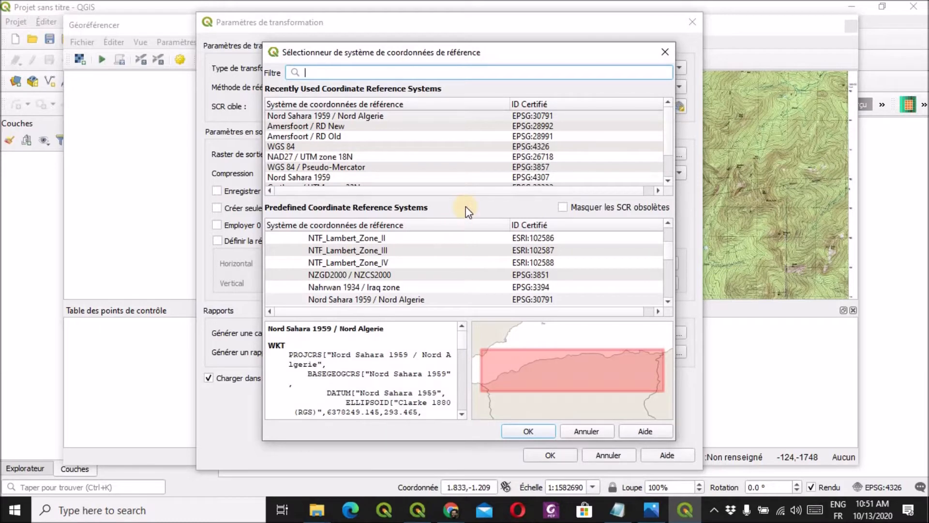
click(670, 281)
drag(670, 280, 673, 238)
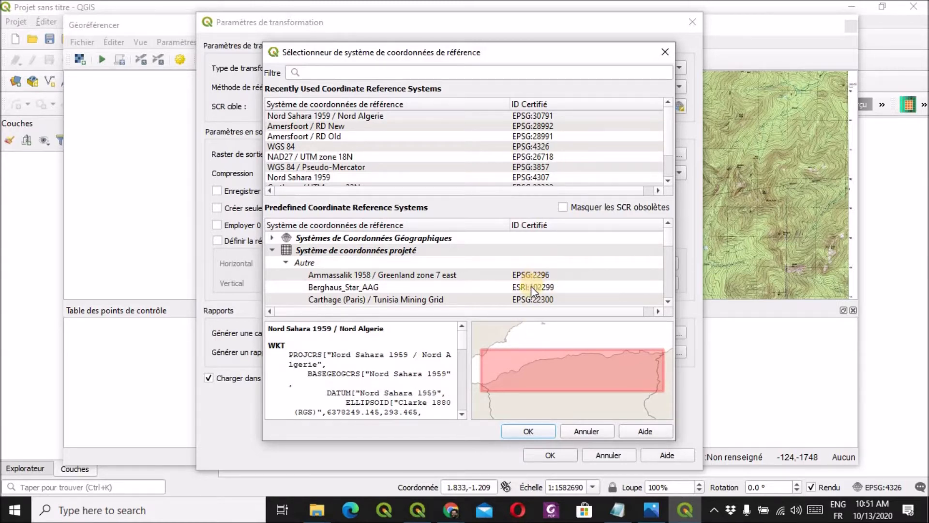
scroll(509, 269, down, 15)
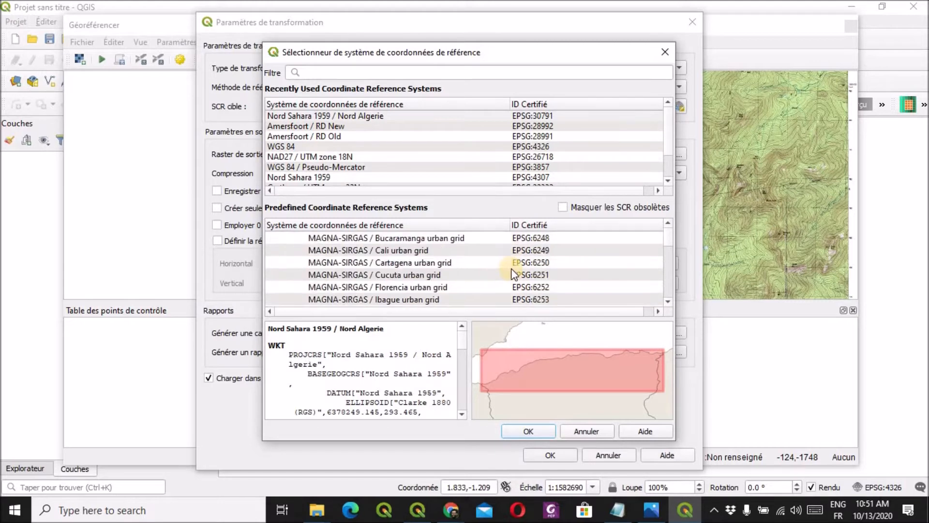
click(324, 72)
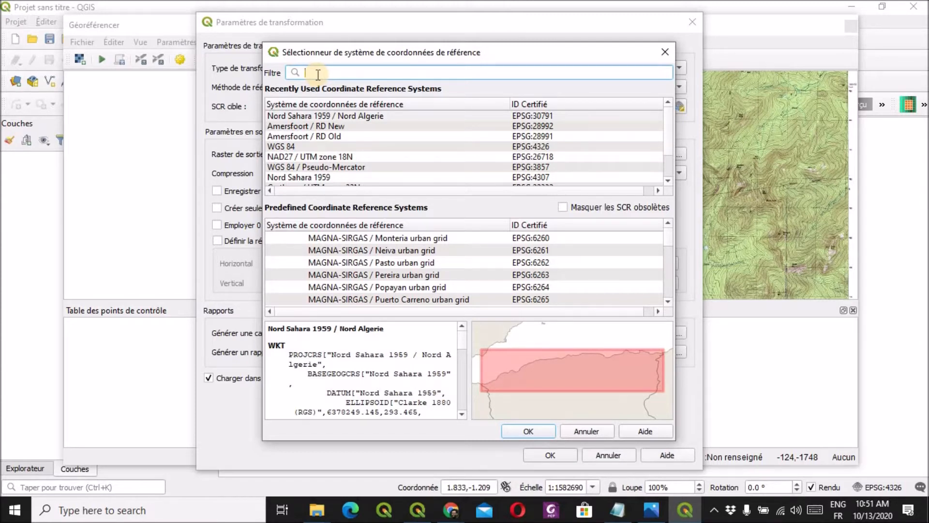
text(26718)
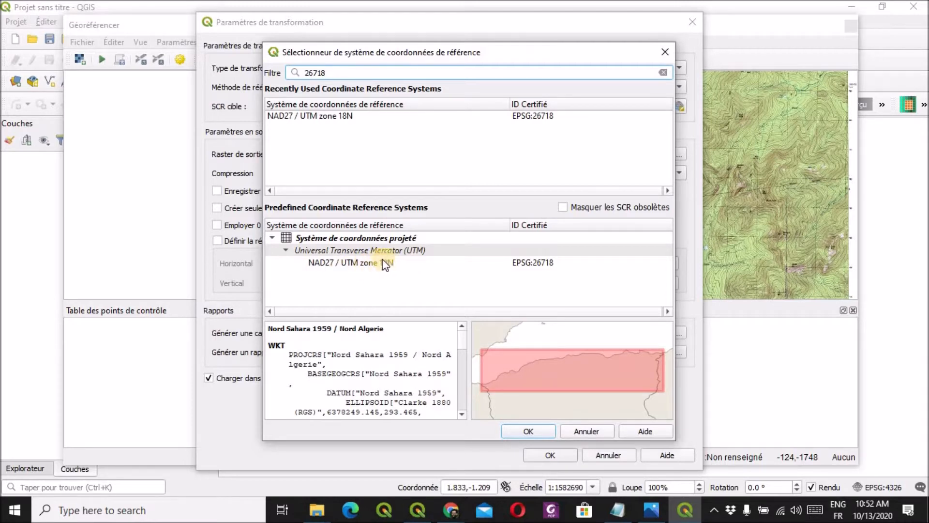
click(358, 272)
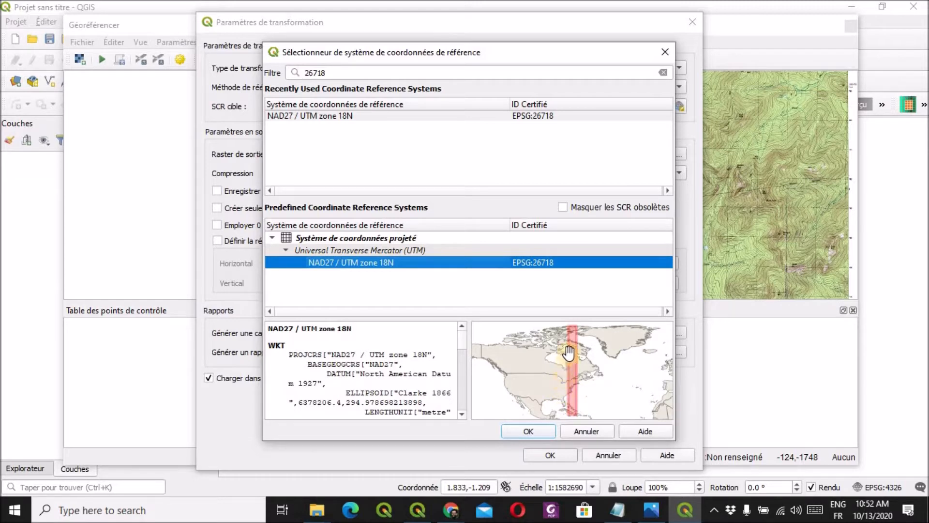
click(545, 431)
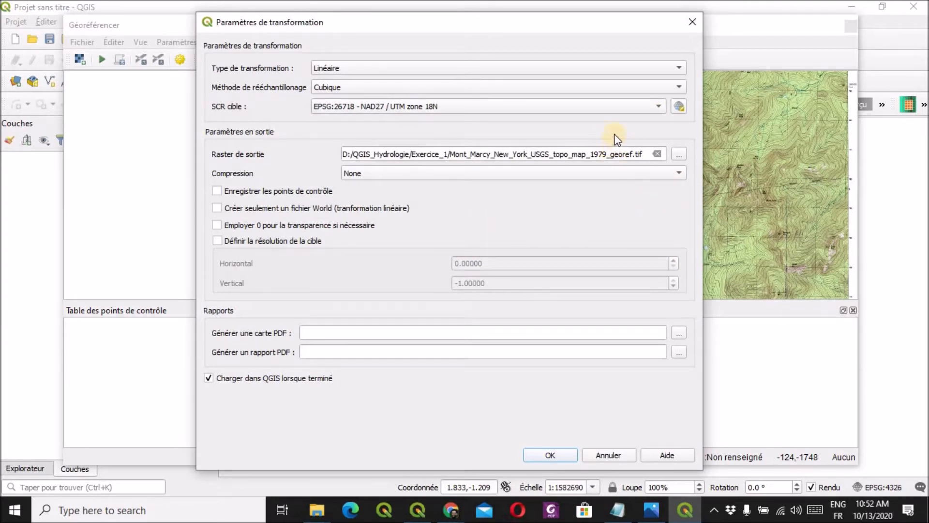
drag(610, 153, 557, 159)
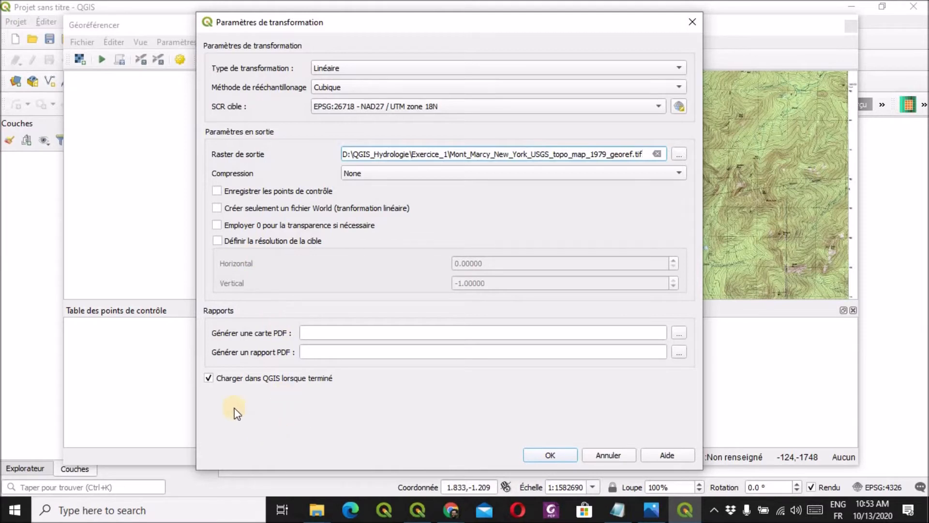
click(209, 378)
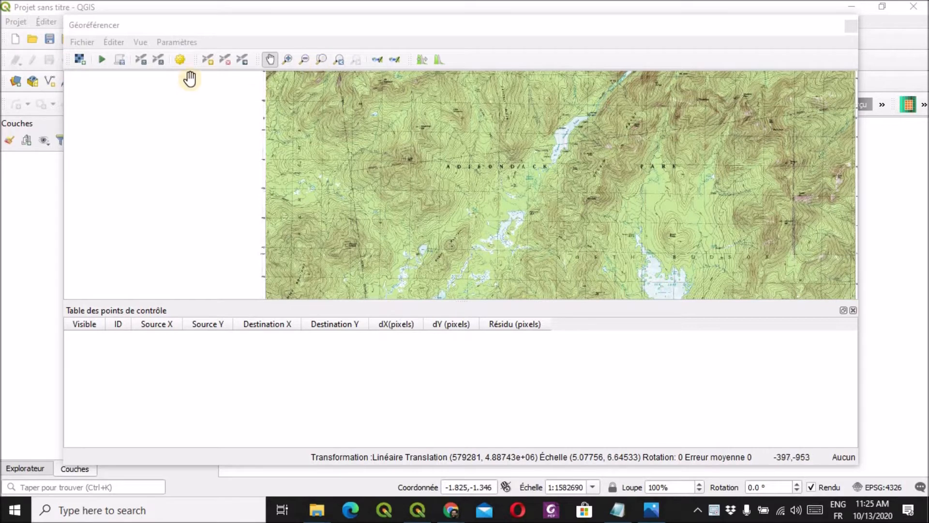
click(207, 60)
click(224, 61)
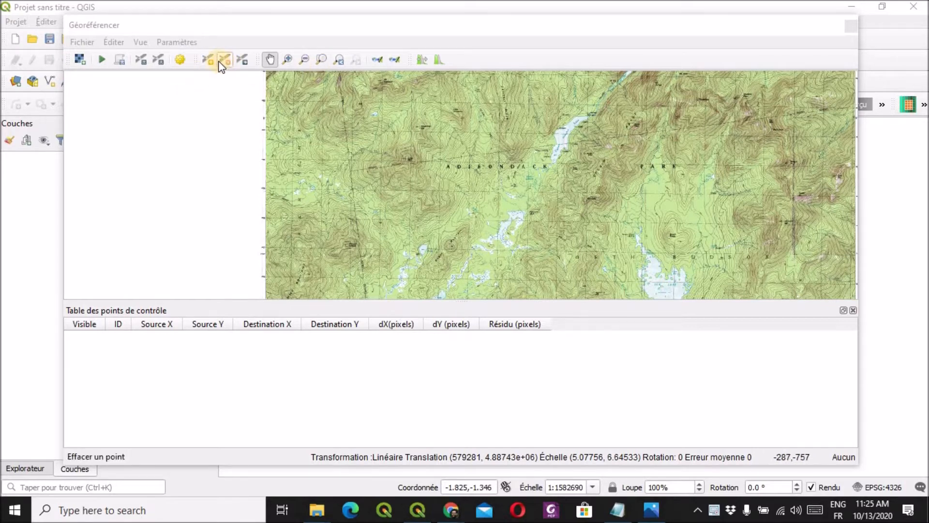
click(208, 63)
click(225, 63)
click(242, 60)
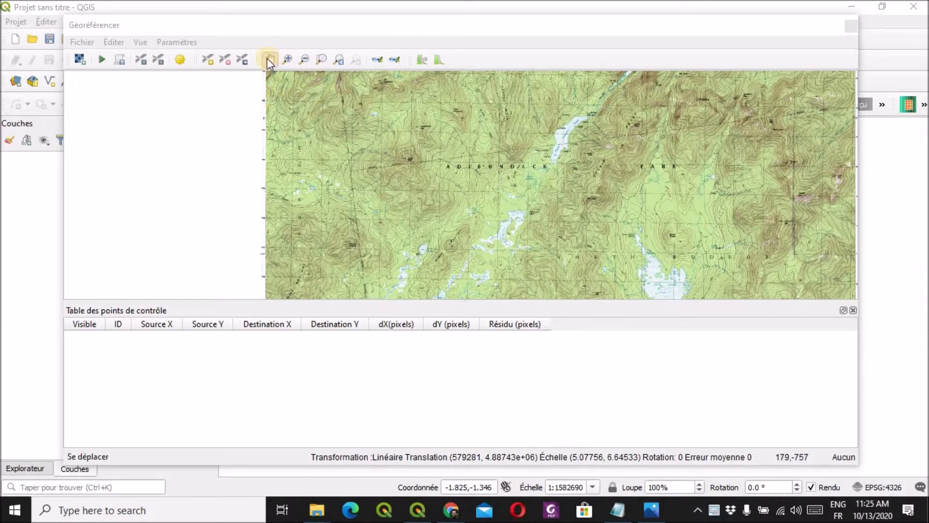
Step: Examine the whole map sheet and the grid lines and coordinate labels around its north-west corner
scroll(294, 114, down, 1)
scroll(290, 82, up, 1)
scroll(294, 99, down, 2)
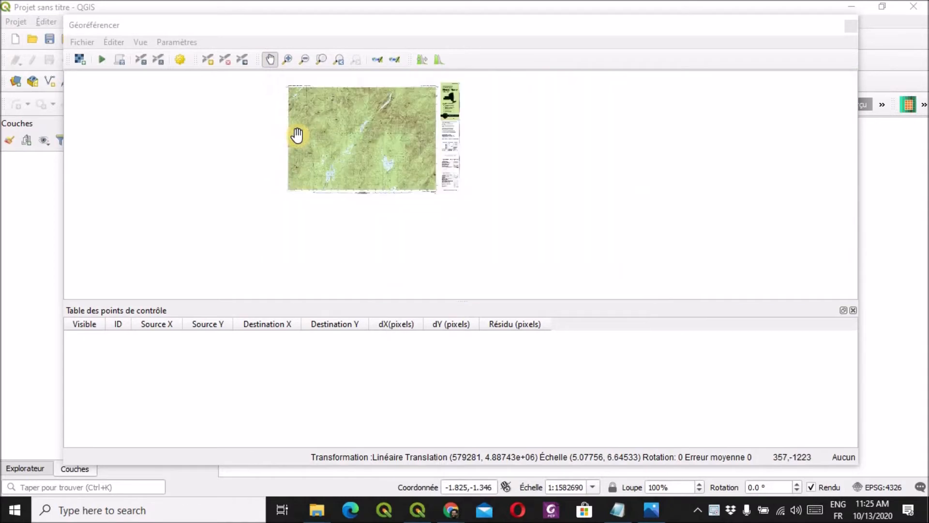
scroll(296, 137, up, 2)
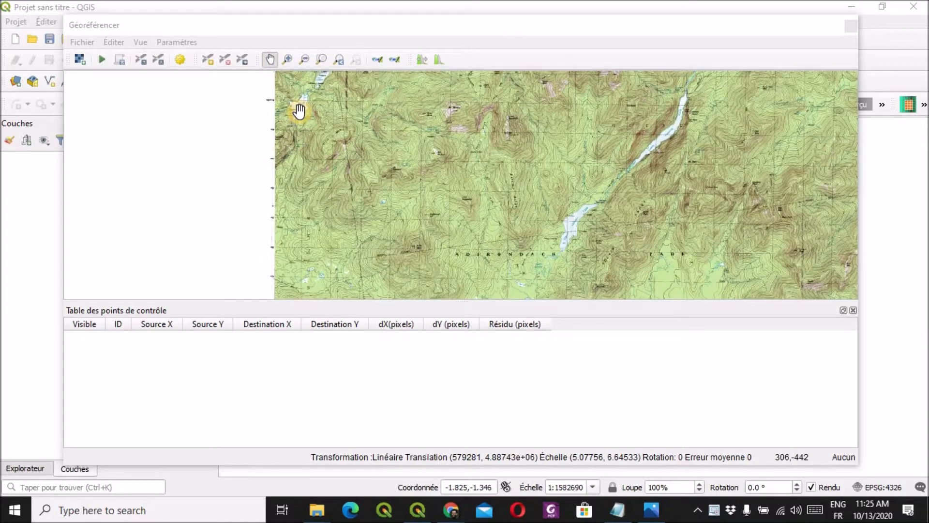
scroll(319, 118, down, 1)
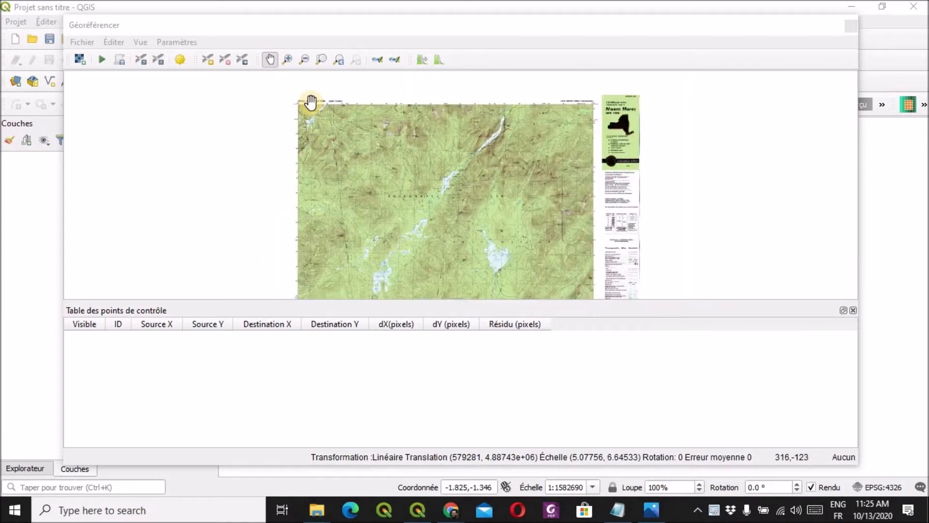
scroll(311, 102, up, 2)
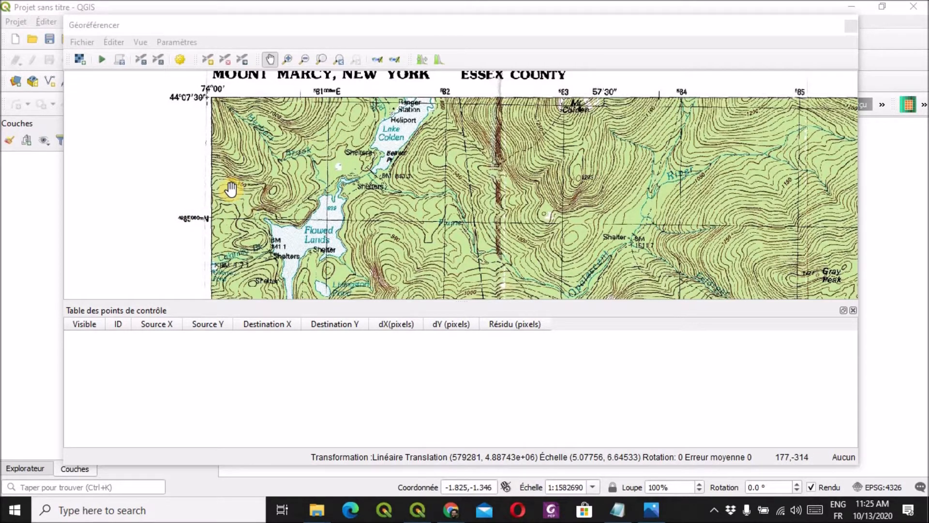
scroll(231, 189, down, 1)
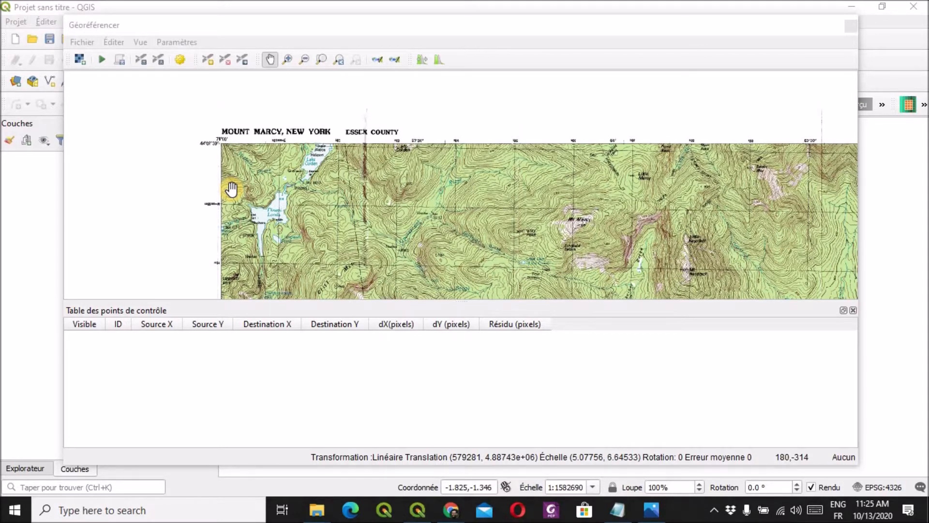
scroll(229, 189, down, 2)
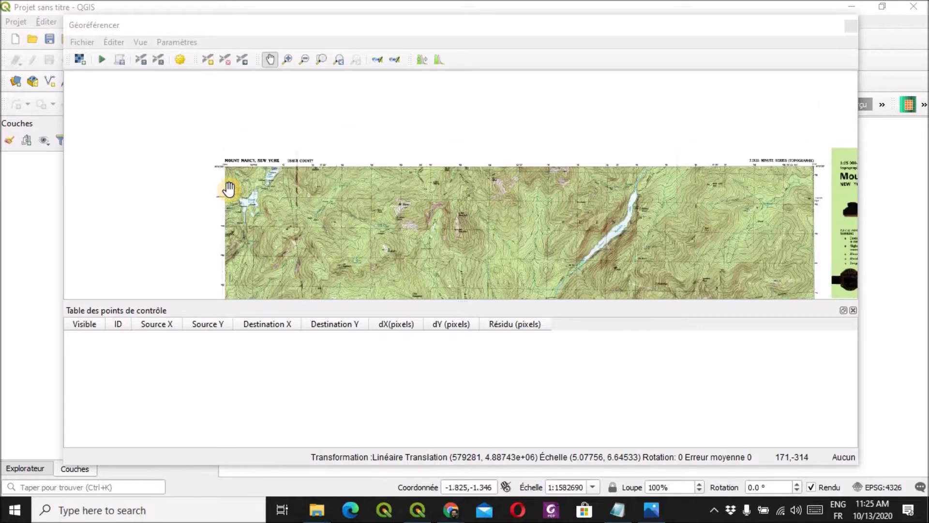
drag(304, 216, 311, 129)
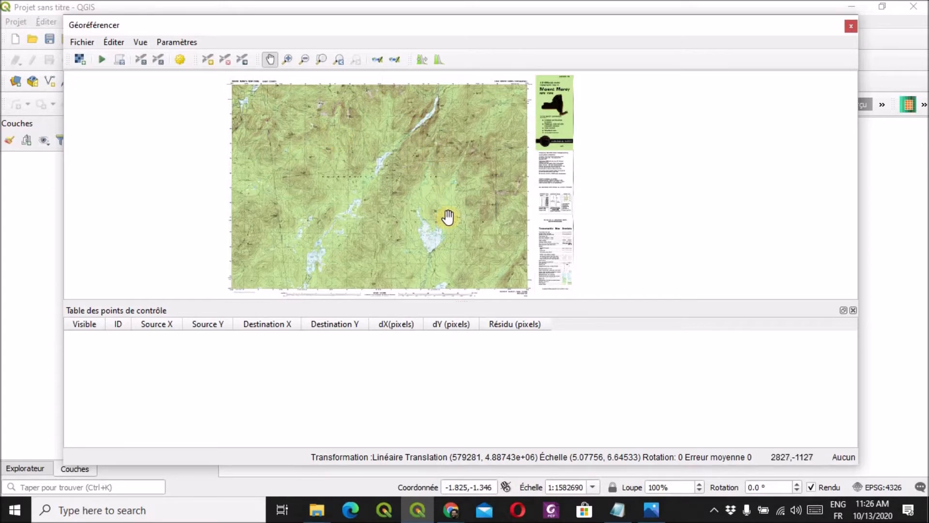
scroll(220, 86, up, 2)
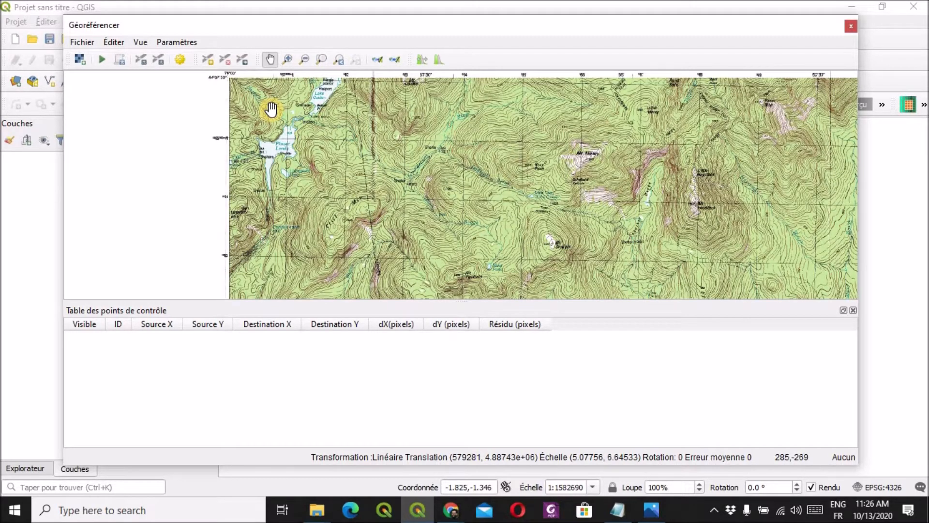
scroll(292, 128, up, 1)
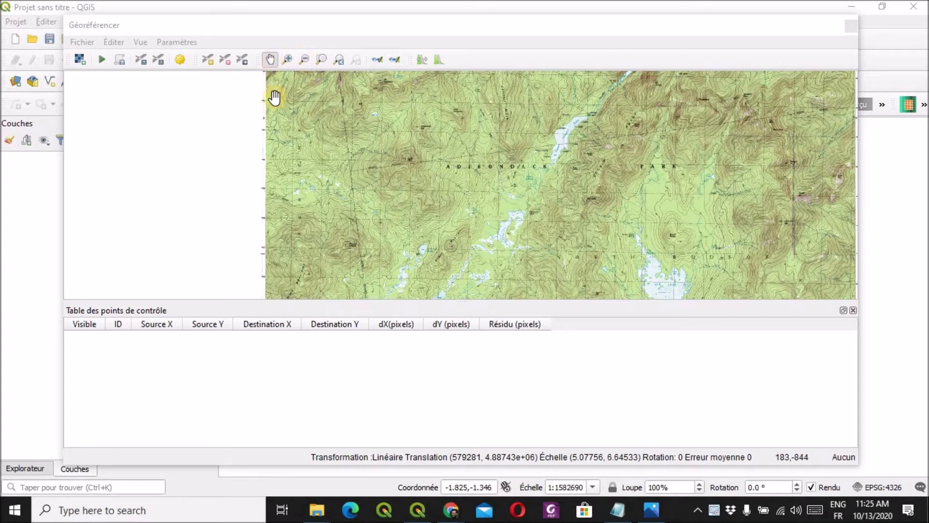
scroll(294, 113, down, 2)
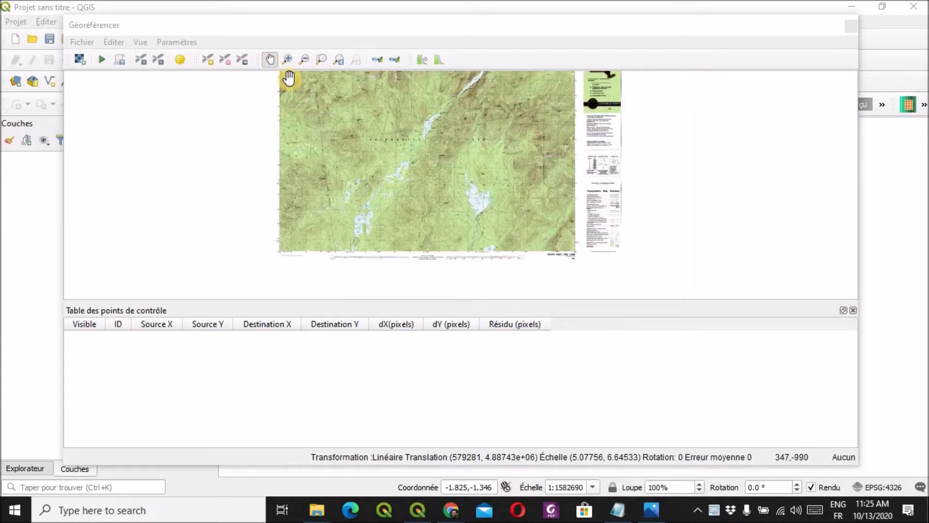
scroll(296, 96, down, 1)
scroll(293, 81, up, 2)
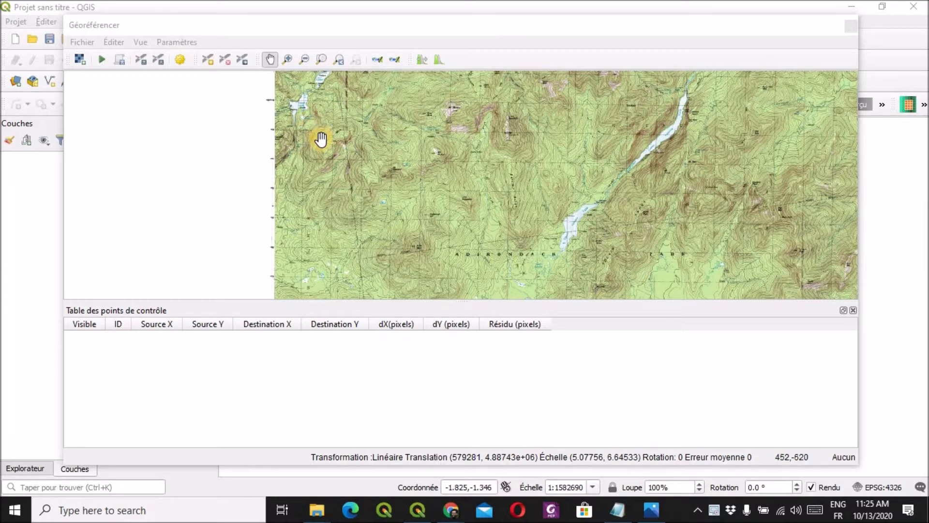
scroll(317, 121, down, 1)
scroll(310, 105, up, 1)
scroll(309, 106, up, 2)
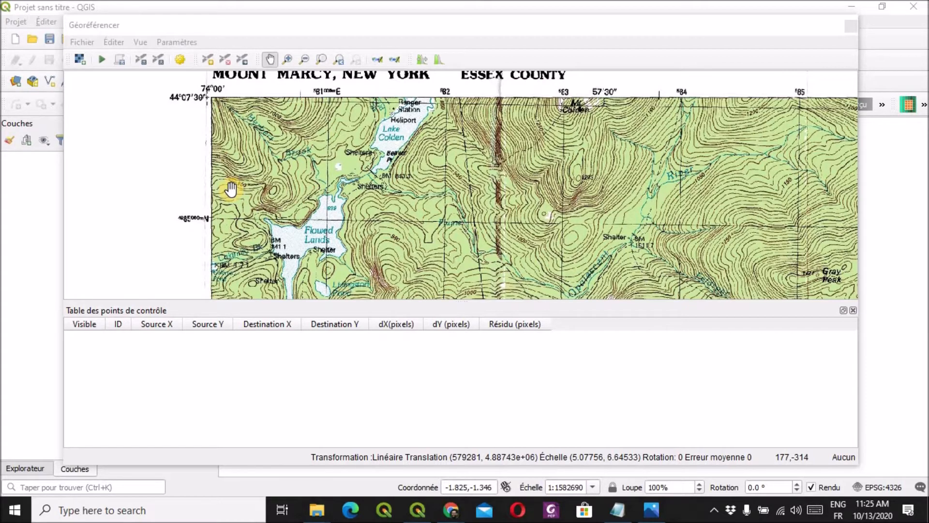
scroll(230, 189, down, 1)
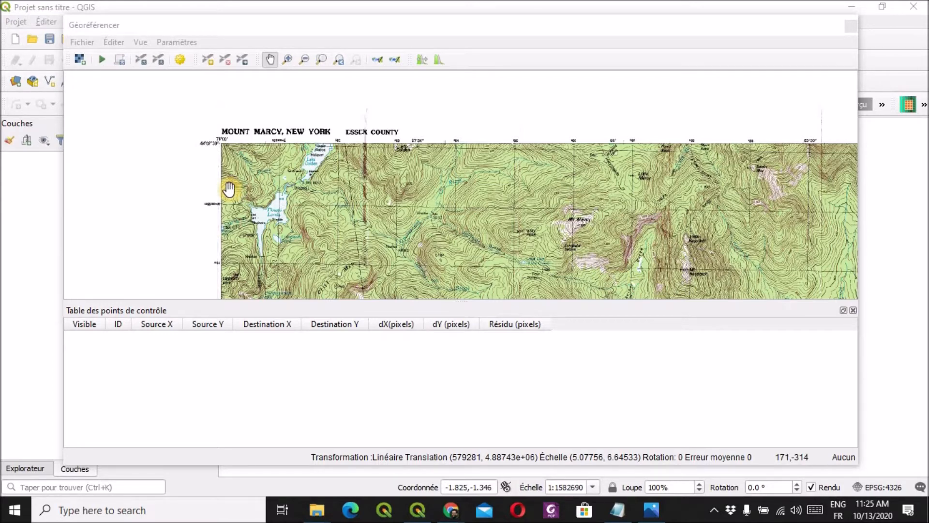
scroll(230, 189, down, 1)
scroll(230, 189, down, 1)
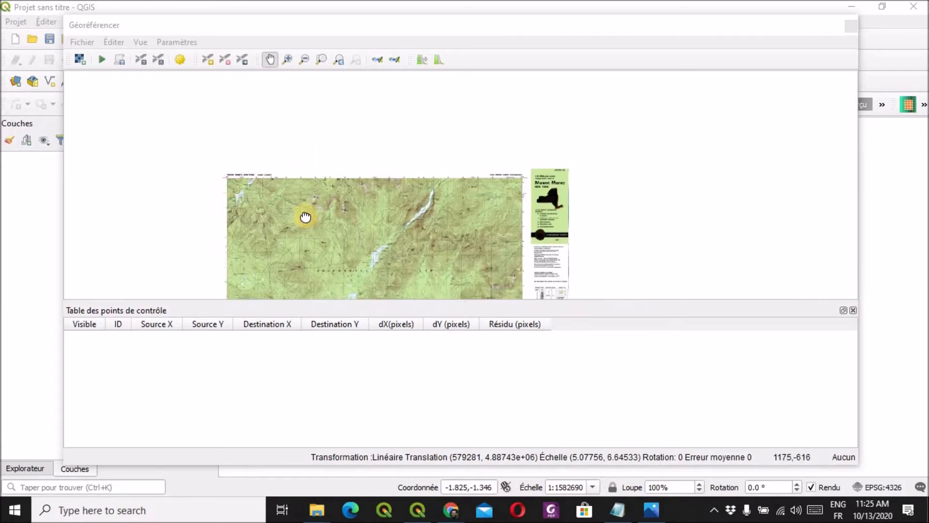
drag(305, 213, 311, 124)
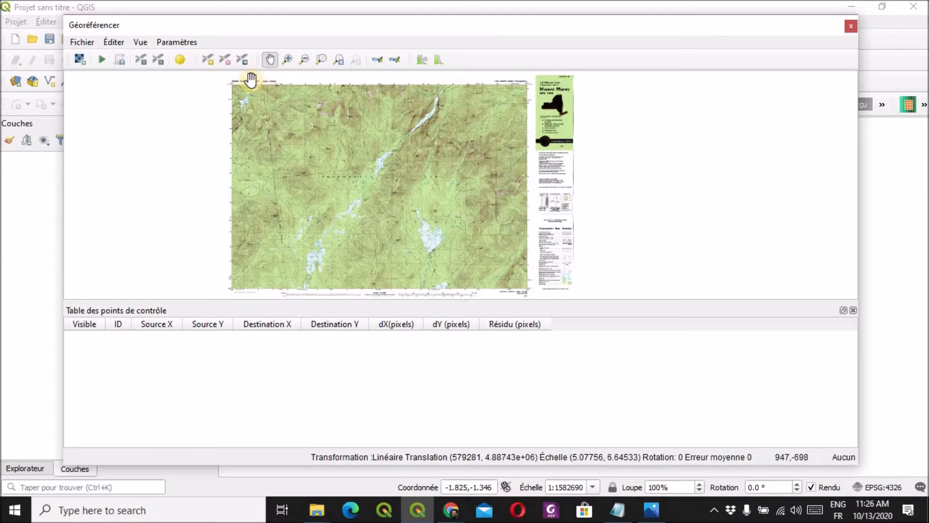
Step: Place the first control point exactly on the grid line intersection in the Flowed Lands lake near the map's north-west corner
scroll(237, 83, up, 3)
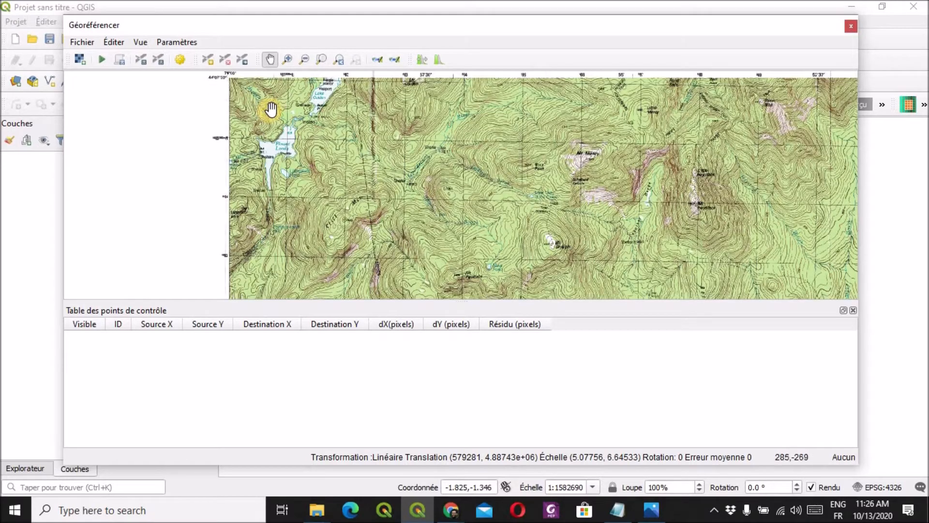
scroll(291, 127, up, 3)
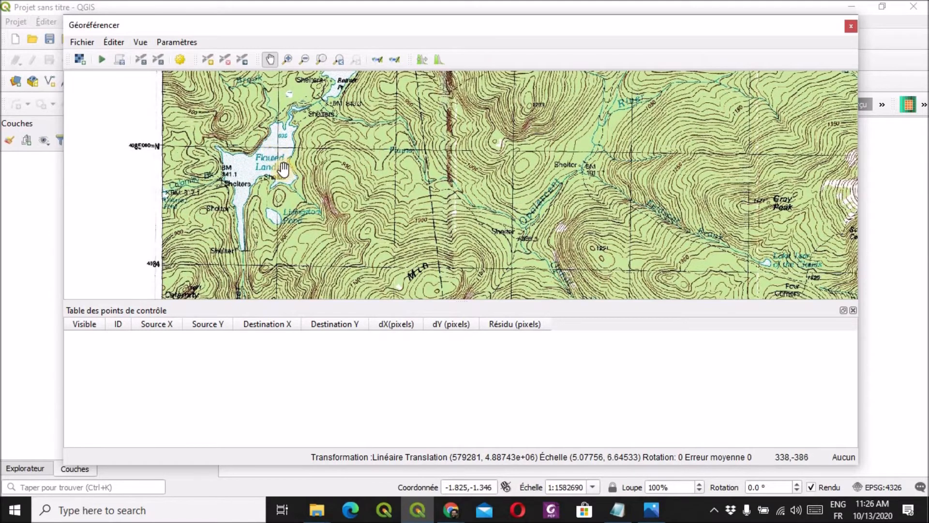
scroll(281, 167, up, 1)
scroll(271, 128, up, 4)
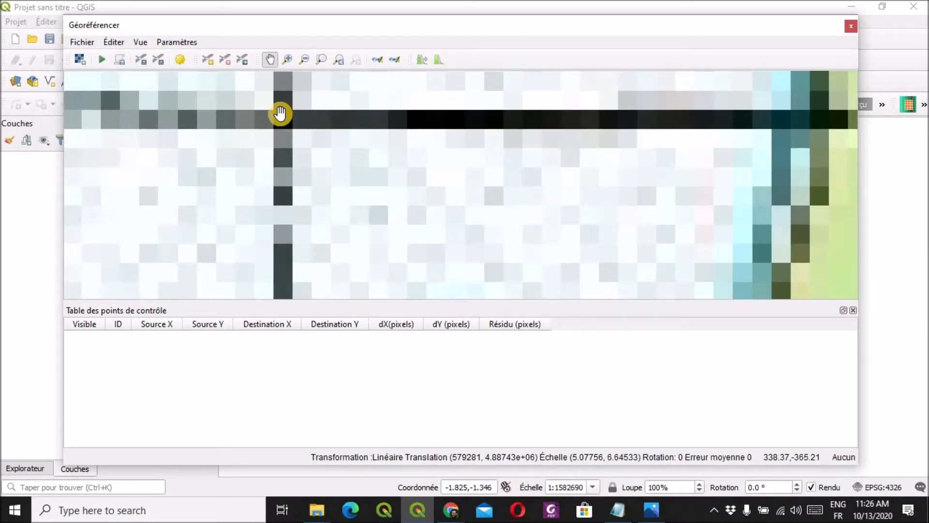
scroll(280, 113, up, 1)
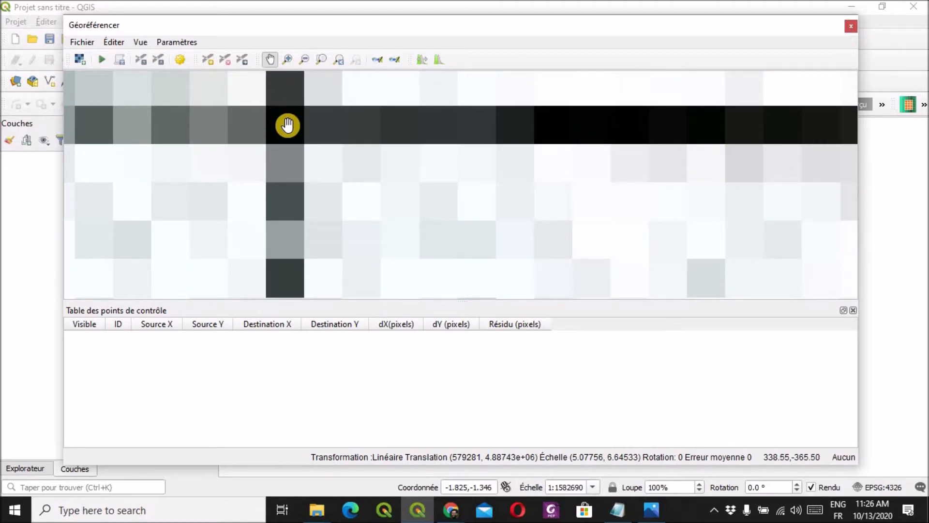
scroll(285, 118, up, 1)
click(207, 65)
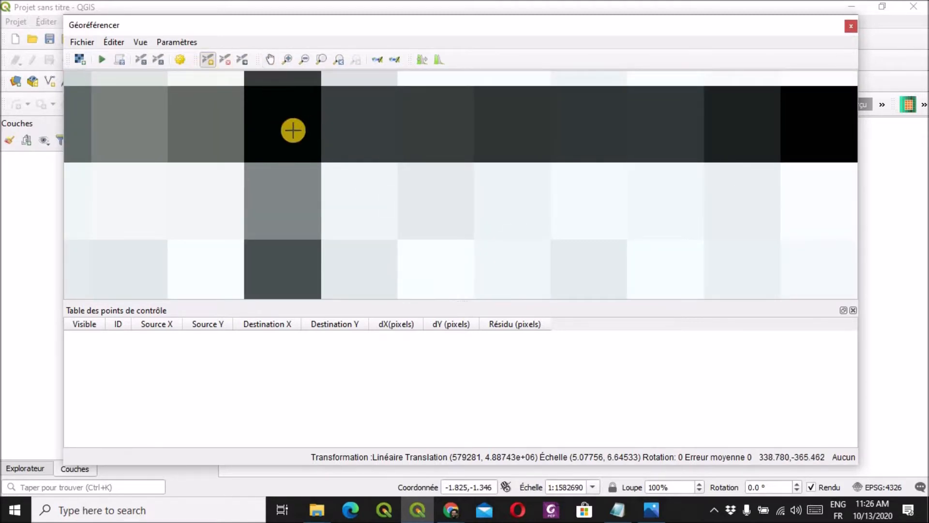
click(287, 130)
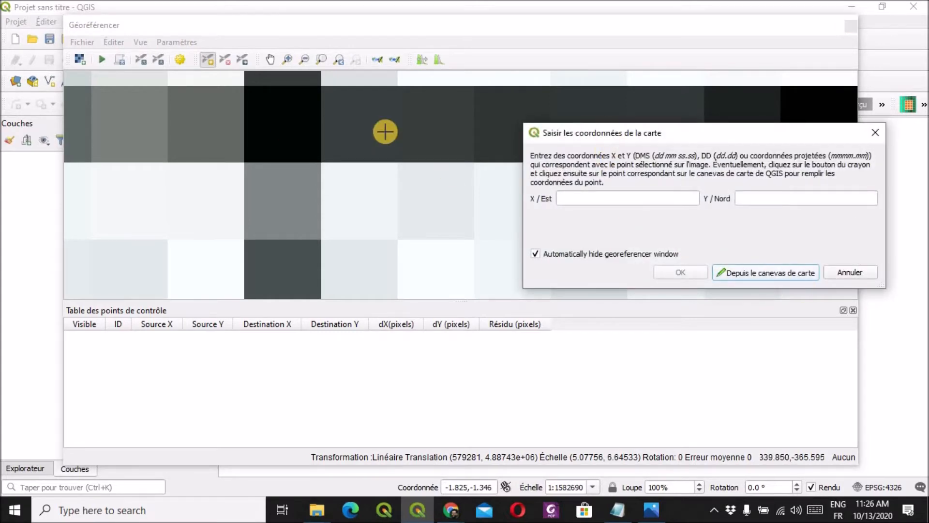
Step: Set the X / Est coordinate of the first control point to 581000, following the easting label above its grid line
scroll(369, 145, down, 3)
scroll(354, 216, down, 3)
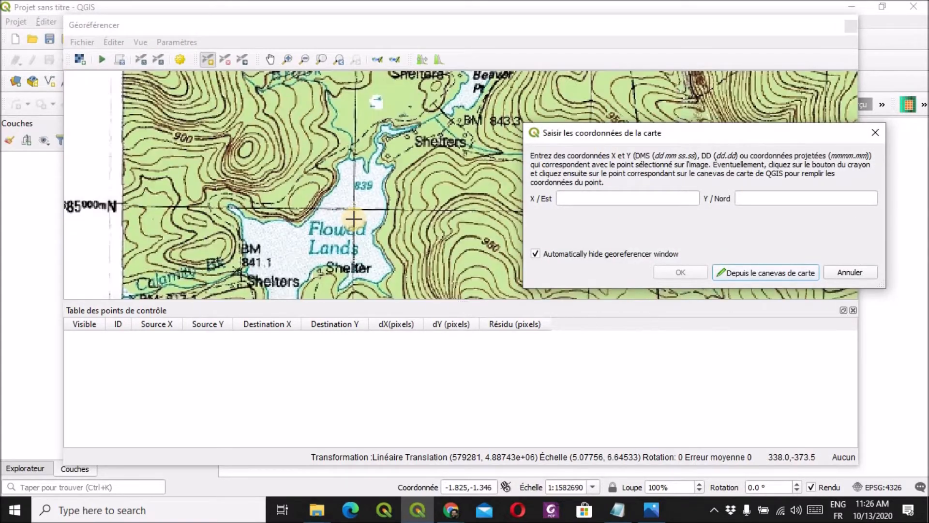
scroll(354, 219, down, 2)
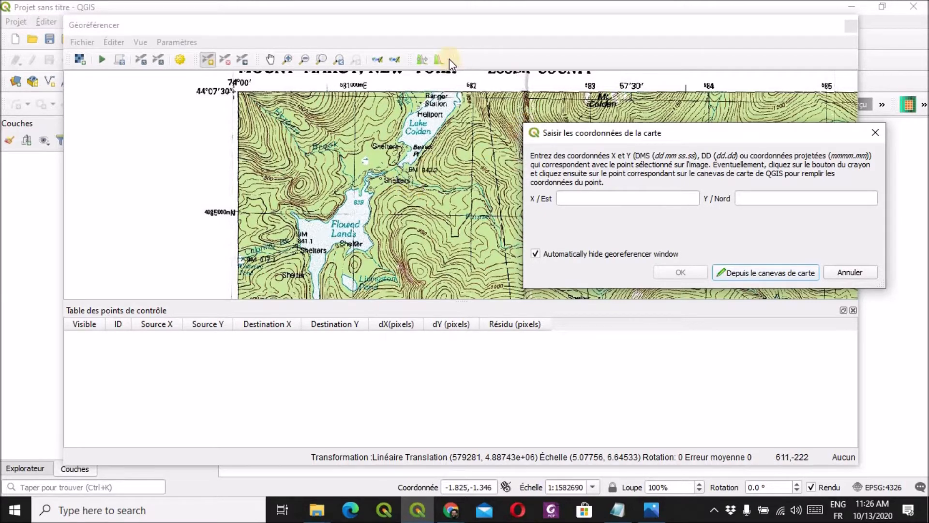
drag(565, 140, 484, 133)
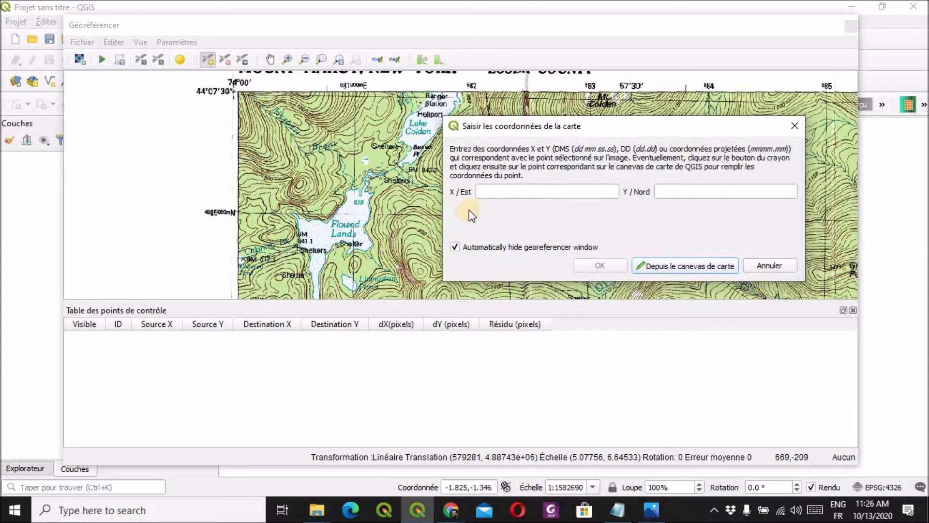
click(485, 191)
scroll(351, 94, up, 1)
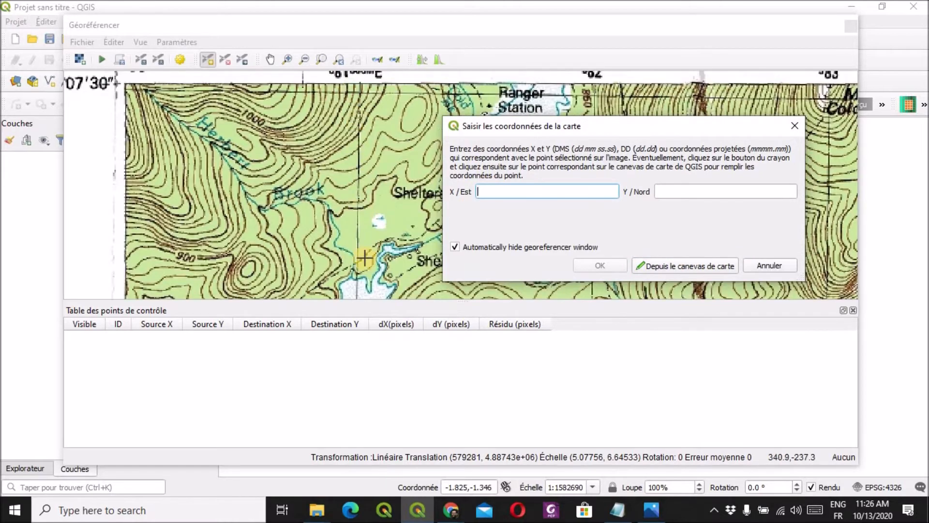
scroll(367, 252, down, 1)
scroll(352, 127, up, 1)
click(490, 193)
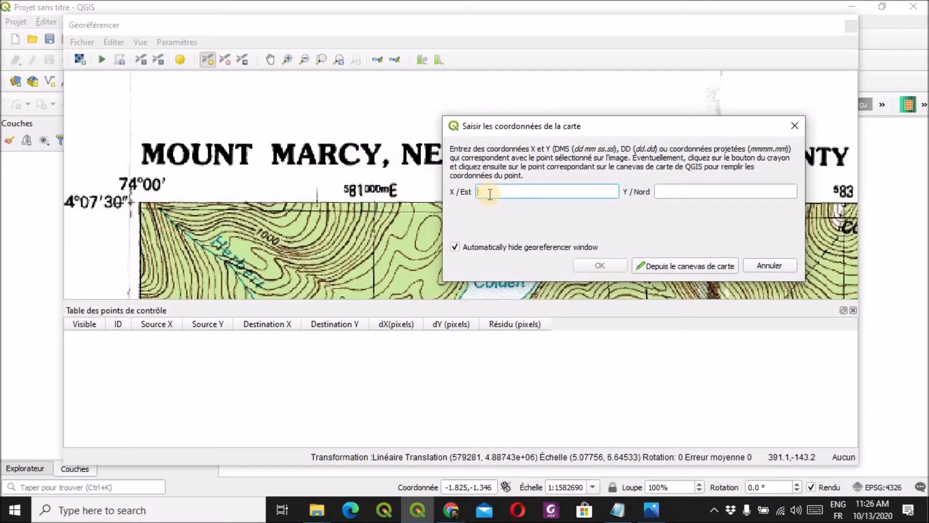
text(581000)
Step: Set the first control point's Y / Nord coordinate to 4885000 and add the point to the control point table
click(720, 193)
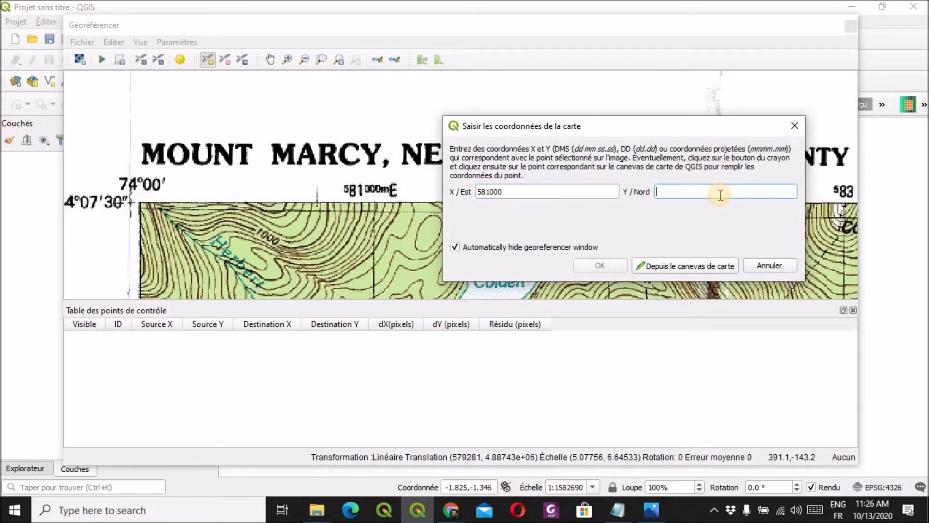
scroll(382, 127, down, 1)
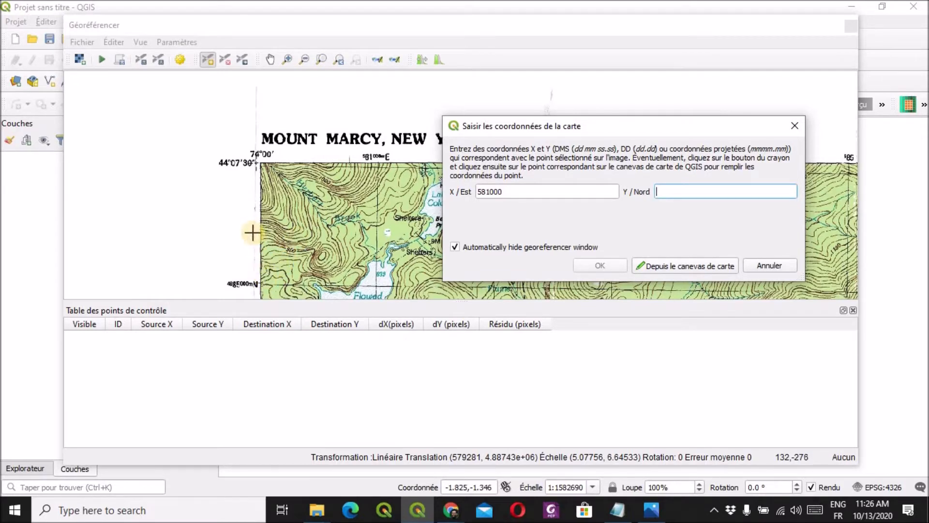
text(4885000)
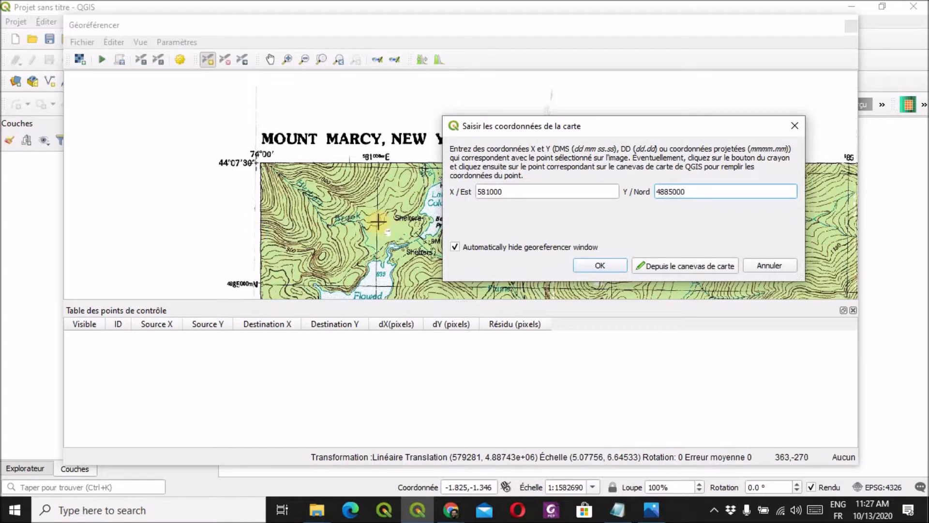
click(600, 266)
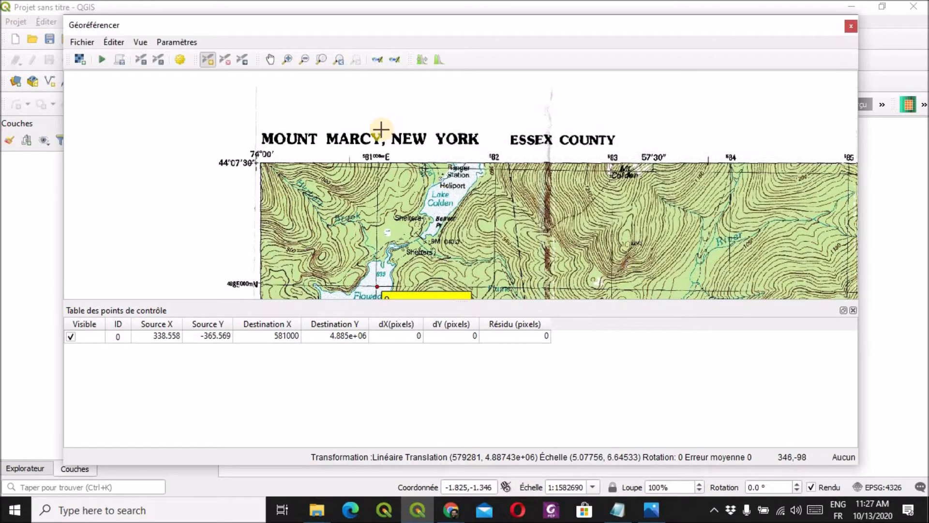
Step: Place a second control point exactly on the intersection of grid lines 599 and 4886 near the map's north-east corner
scroll(399, 183, down, 1)
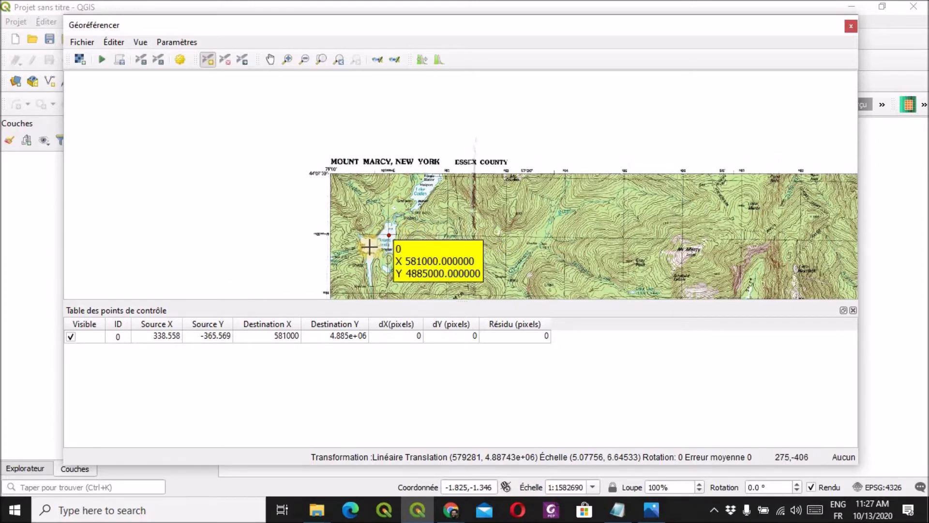
scroll(368, 247, down, 1)
scroll(361, 234, down, 1)
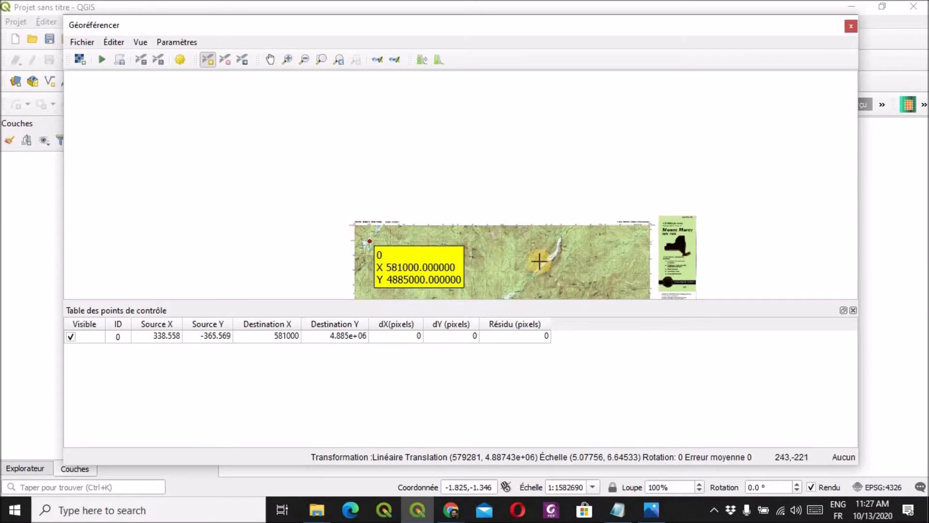
scroll(639, 235, up, 1)
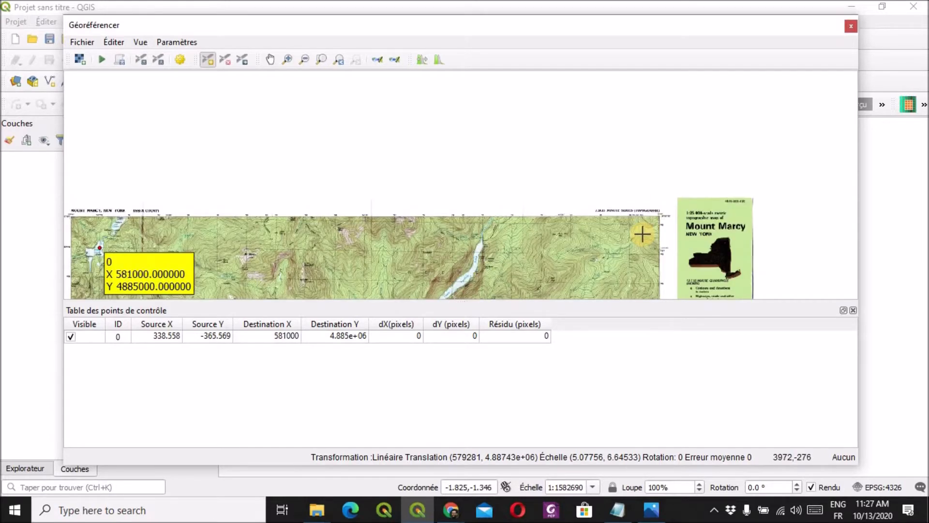
scroll(643, 235, up, 1)
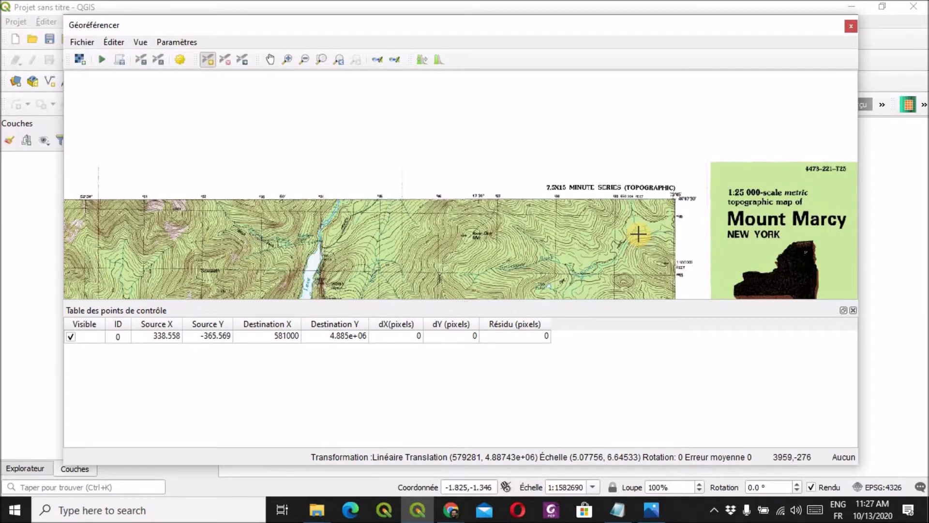
scroll(639, 234, up, 1)
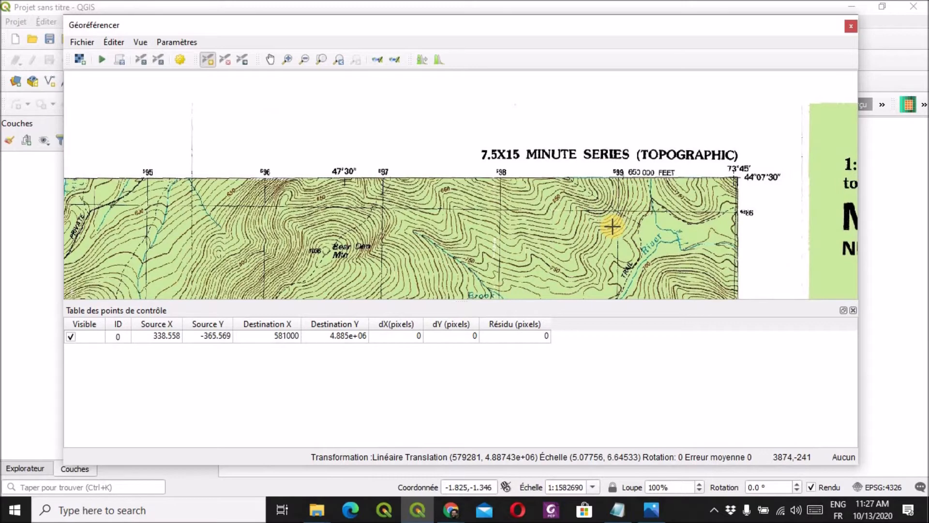
scroll(619, 213, up, 3)
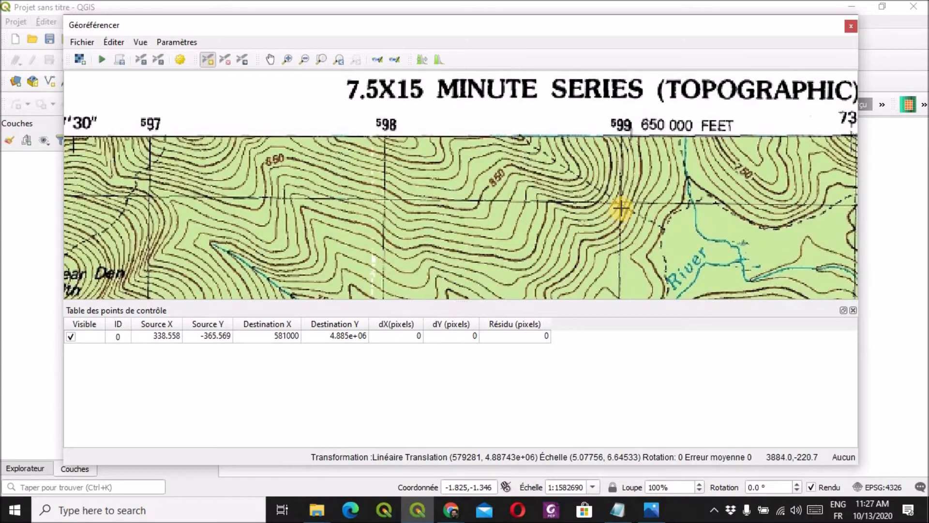
scroll(621, 192, up, 1)
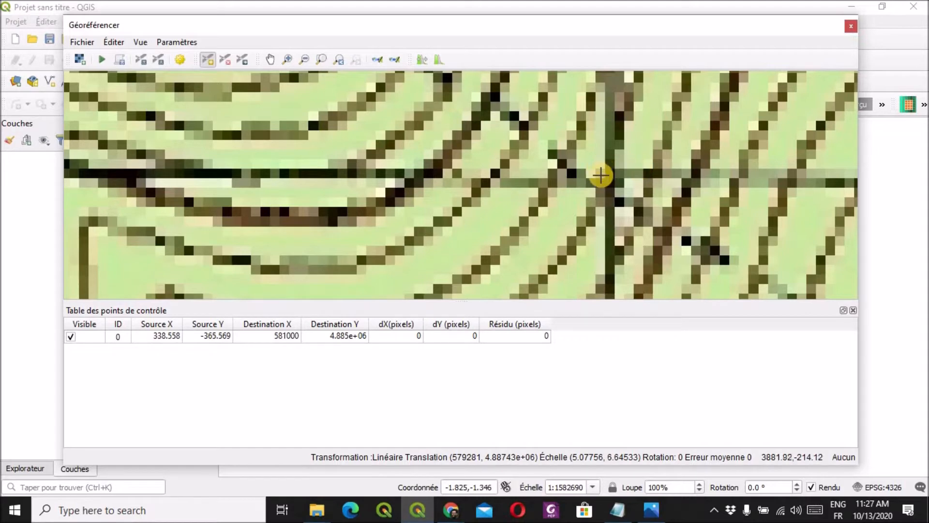
scroll(607, 180, up, 2)
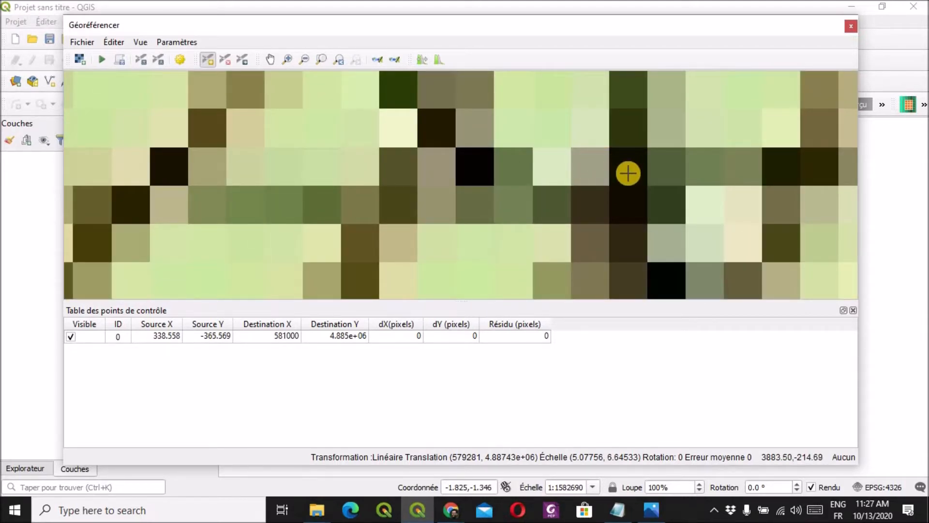
click(629, 174)
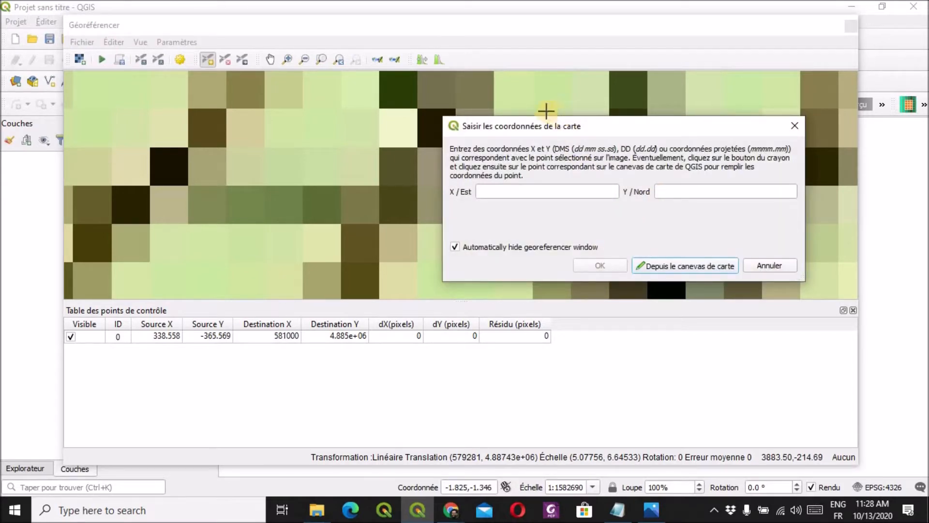
Step: Give the second control point the map coordinates X 599000 and Y 4886000 and add it to the table
scroll(375, 184, down, 5)
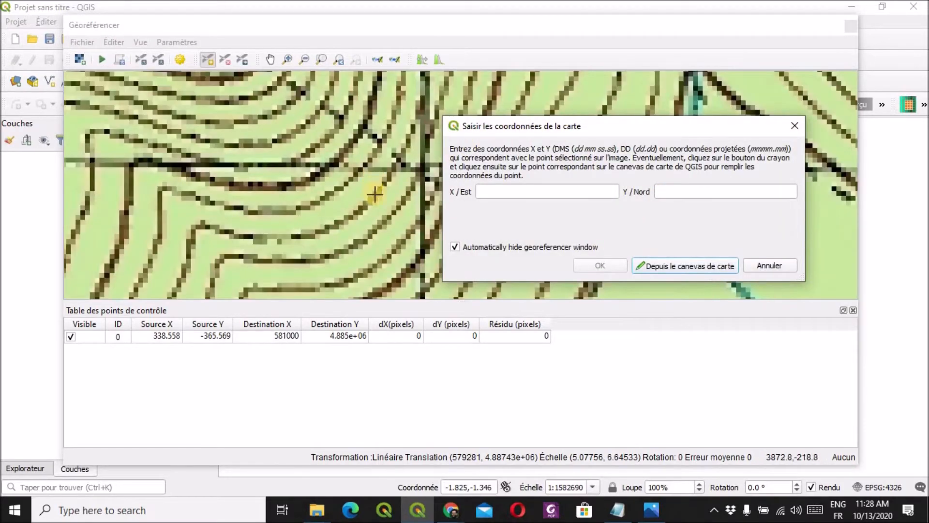
click(528, 190)
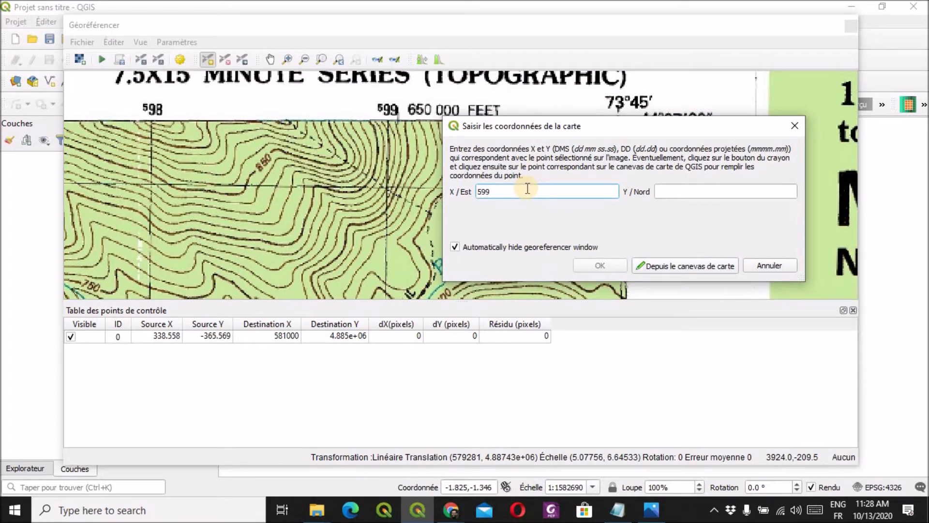
text(599000)
click(716, 191)
drag(640, 132, 345, 139)
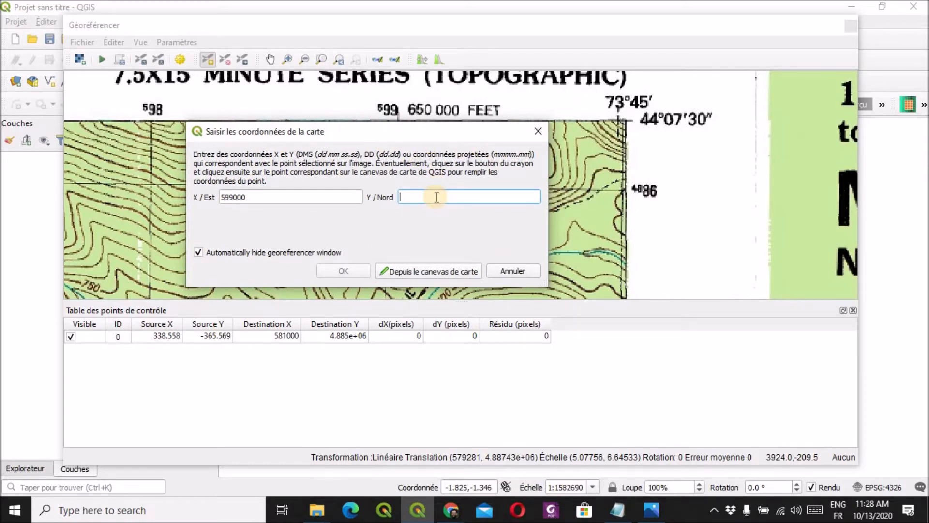
text(4886000)
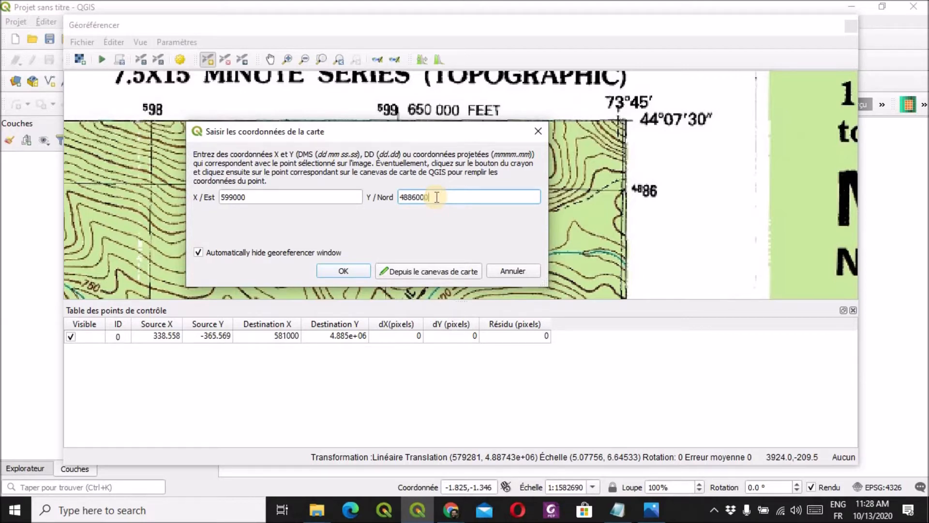
click(349, 271)
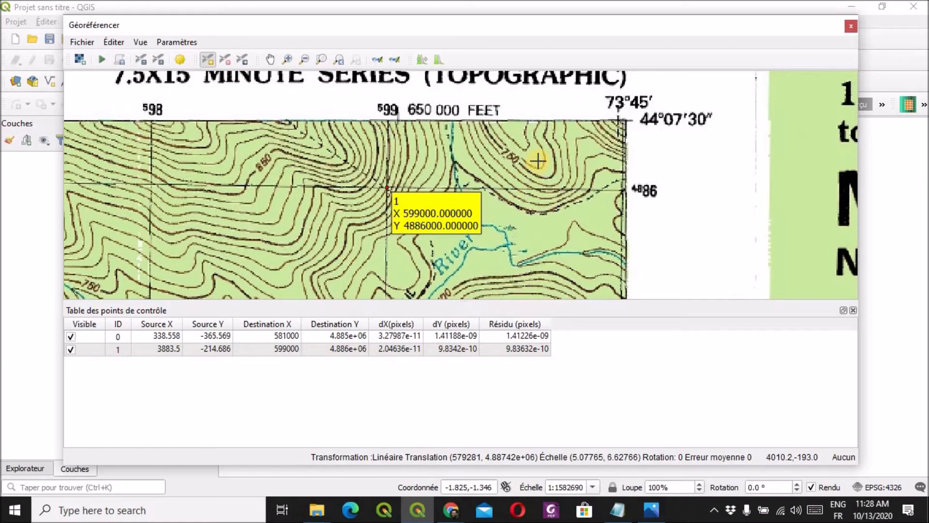
Step: Place a third control point at the intersection of grid lines 598 and 4873 near the map's south-east corner
scroll(538, 161, down, 6)
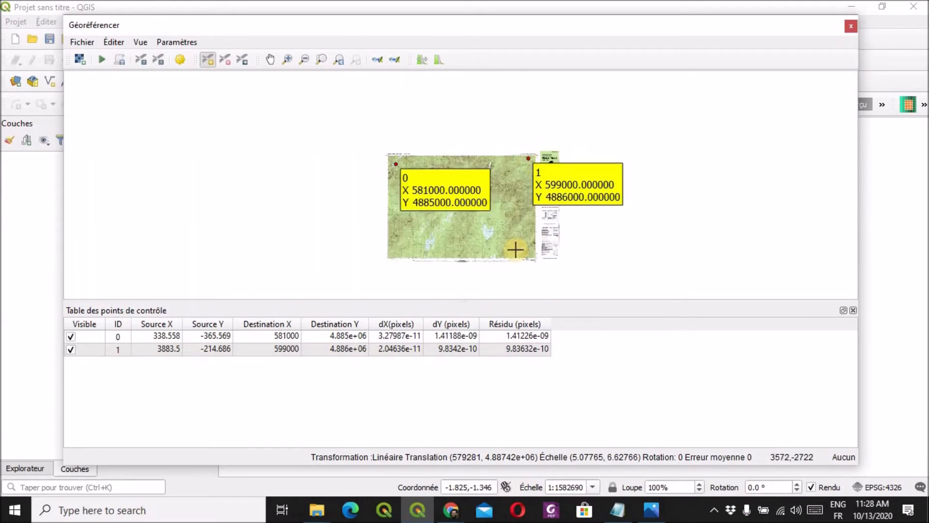
scroll(527, 257, up, 5)
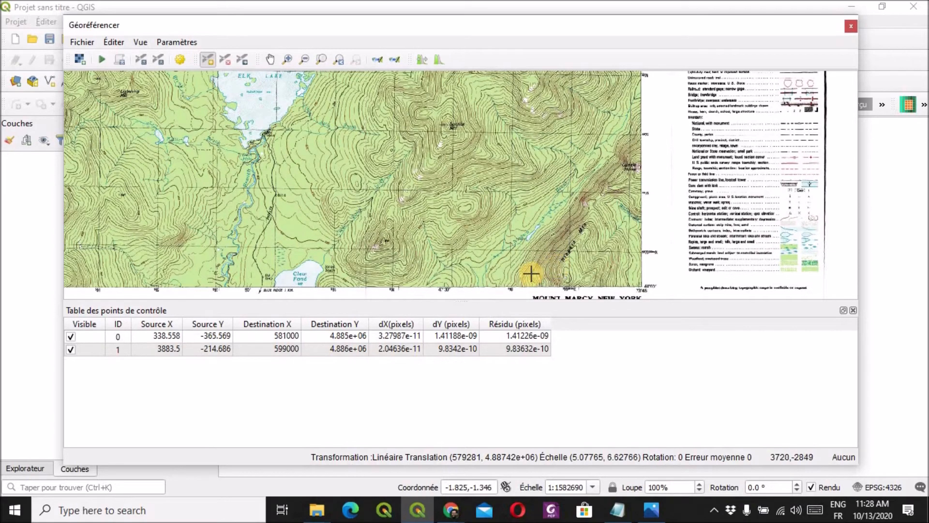
scroll(533, 269, up, 2)
scroll(501, 247, down, 2)
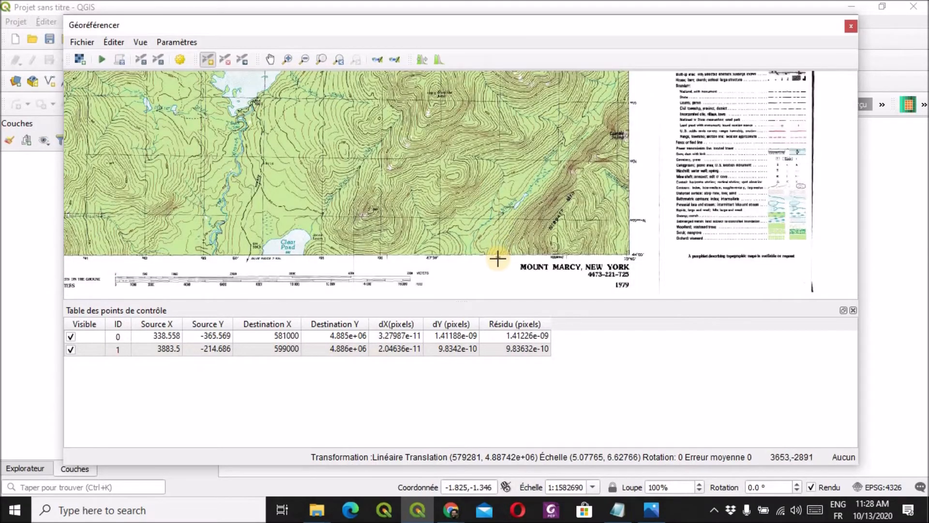
scroll(498, 256, up, 3)
scroll(489, 124, down, 1)
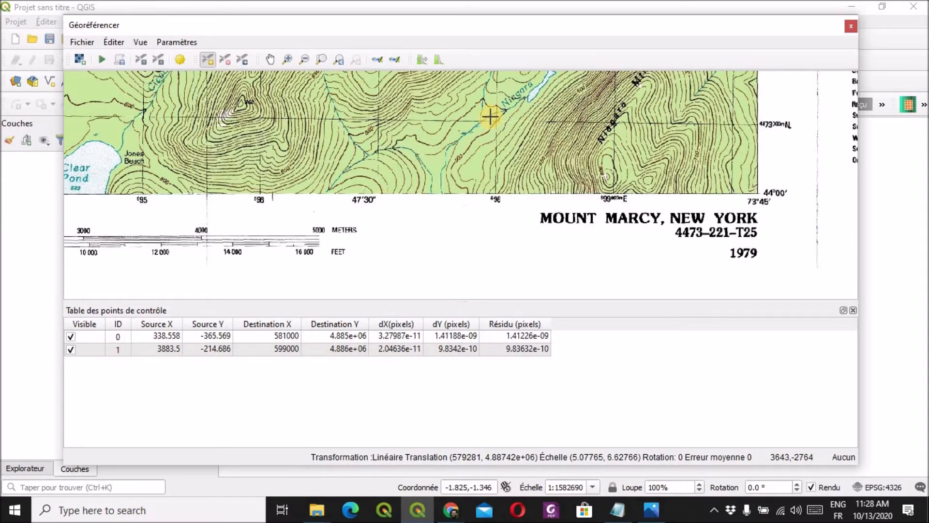
scroll(490, 116, up, 1)
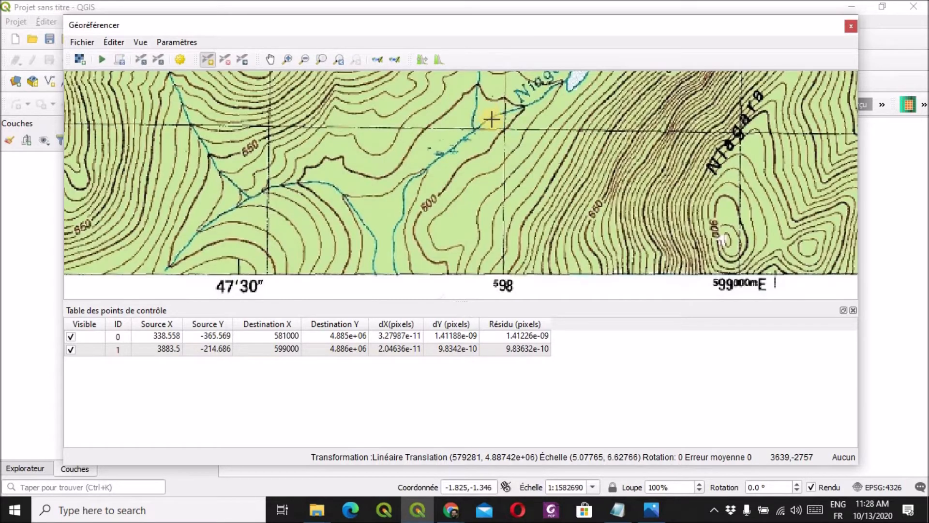
scroll(491, 119, up, 3)
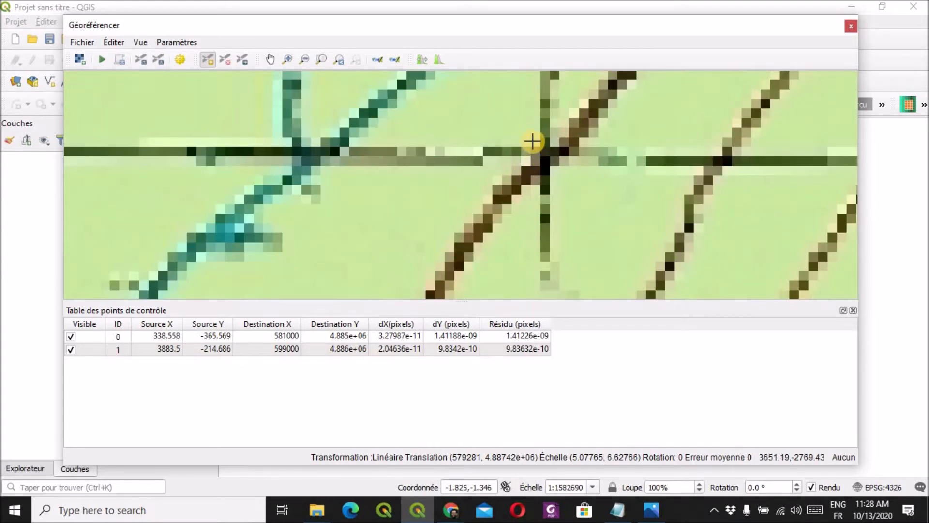
click(533, 140)
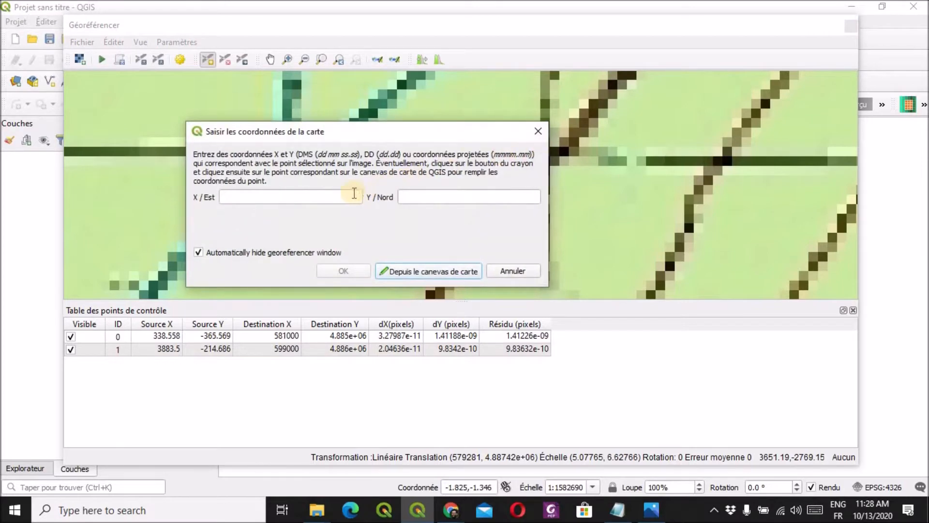
Step: Give the third control point the map coordinates X 598000 and Y 4873000 and add it to the table
scroll(588, 129, down, 5)
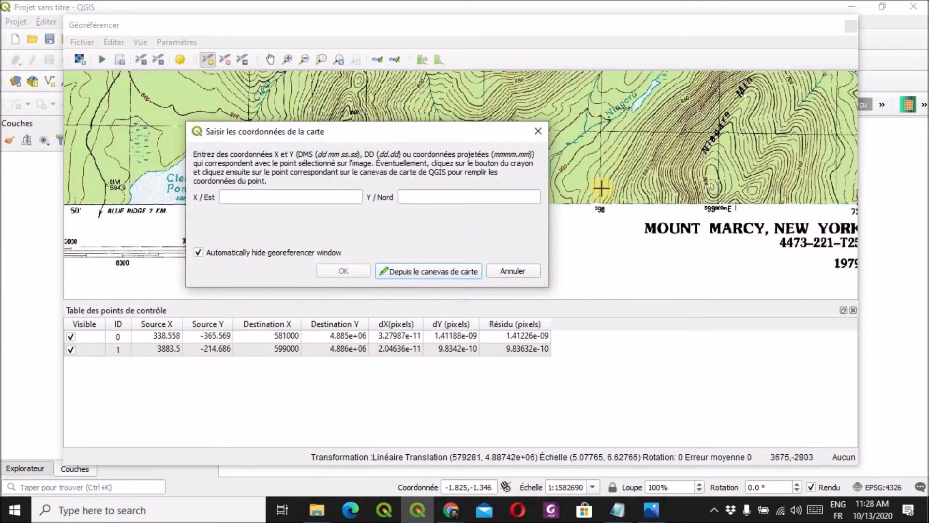
click(319, 197)
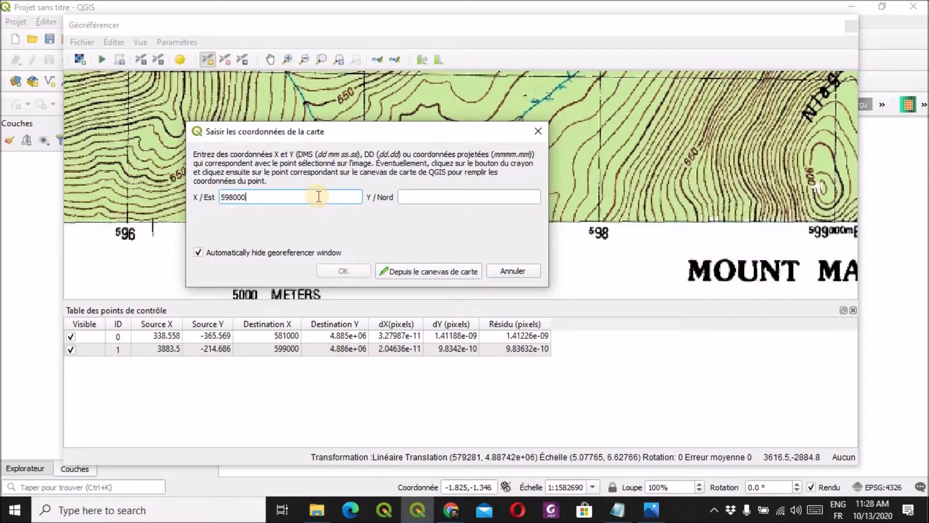
click(415, 196)
scroll(591, 152, down, 2)
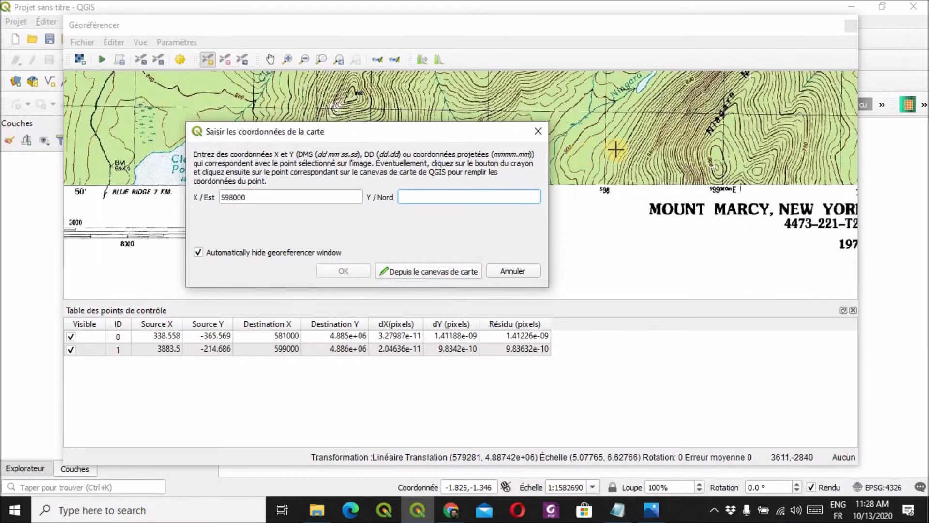
scroll(590, 151, down, 2)
scroll(751, 118, up, 4)
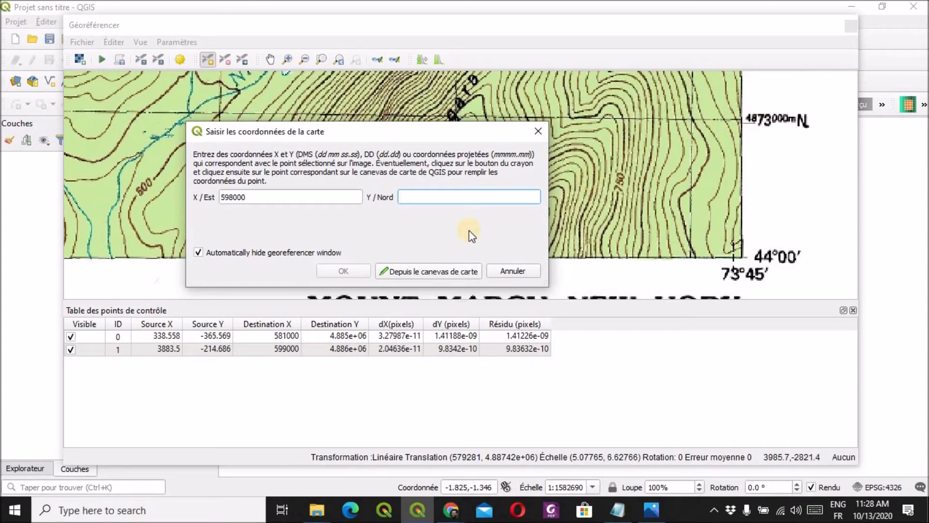
text(4873000)
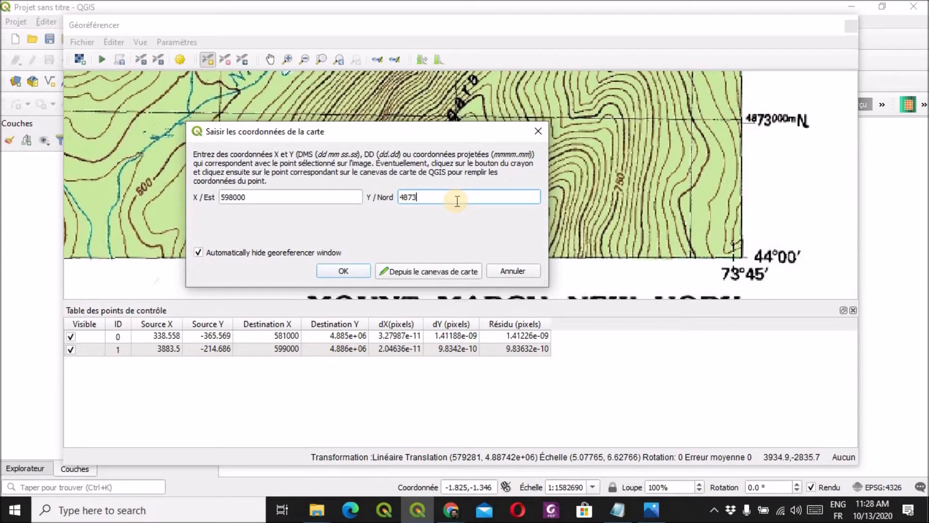
click(353, 267)
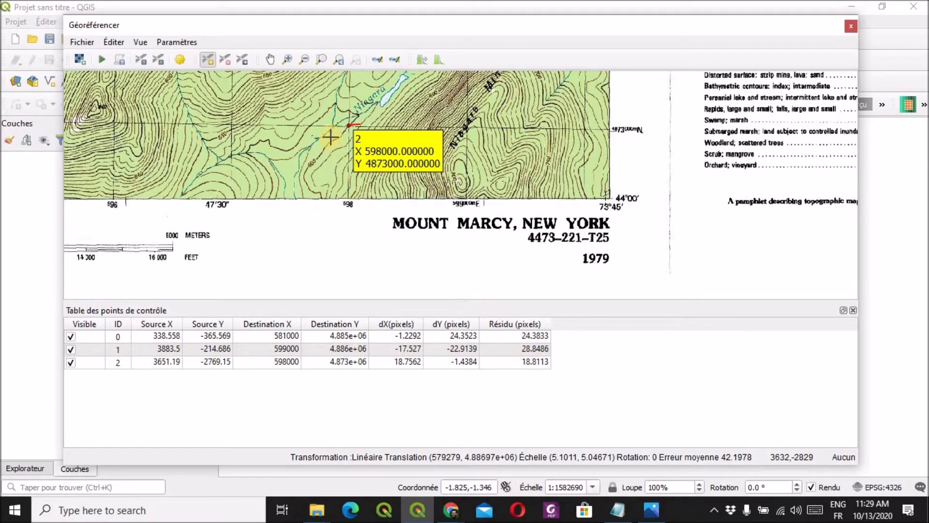
Step: Move the third control point exactly onto the intersection of grid lines 598 and 4873
scroll(332, 137, up, 5)
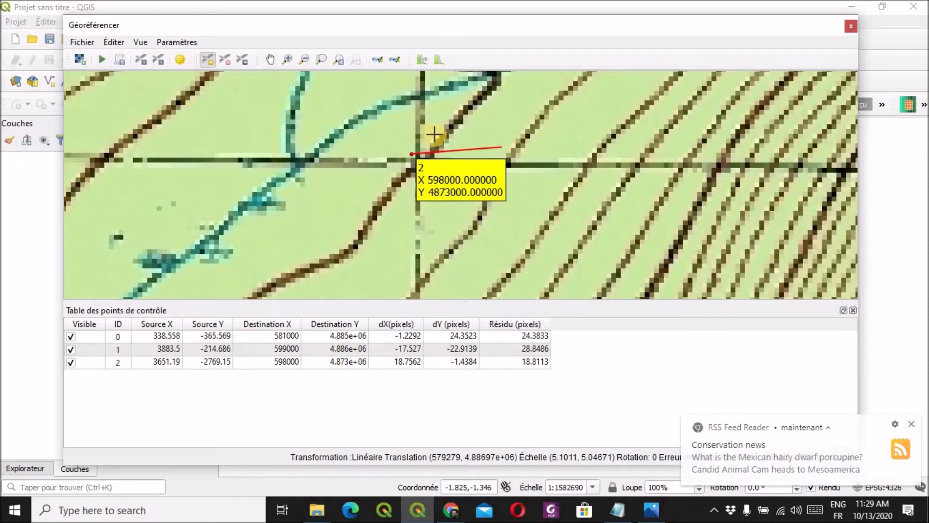
click(245, 60)
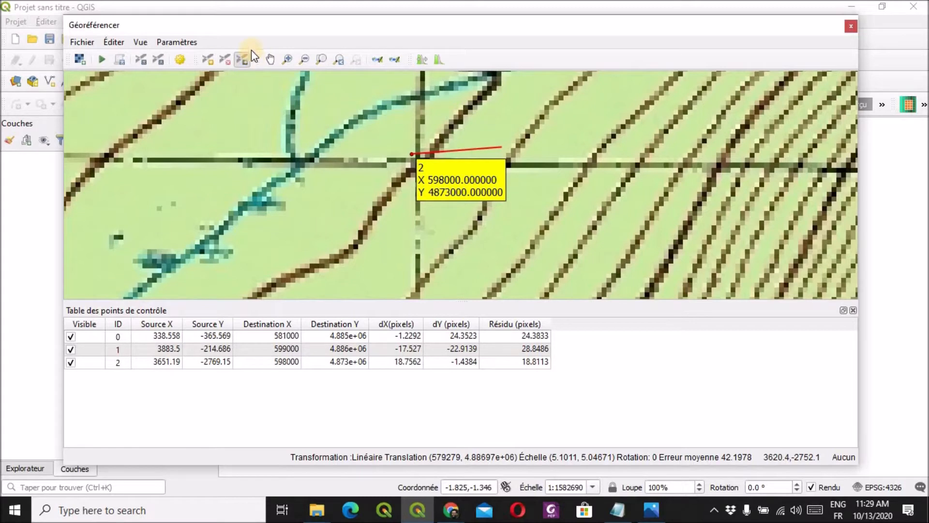
scroll(405, 165, up, 3)
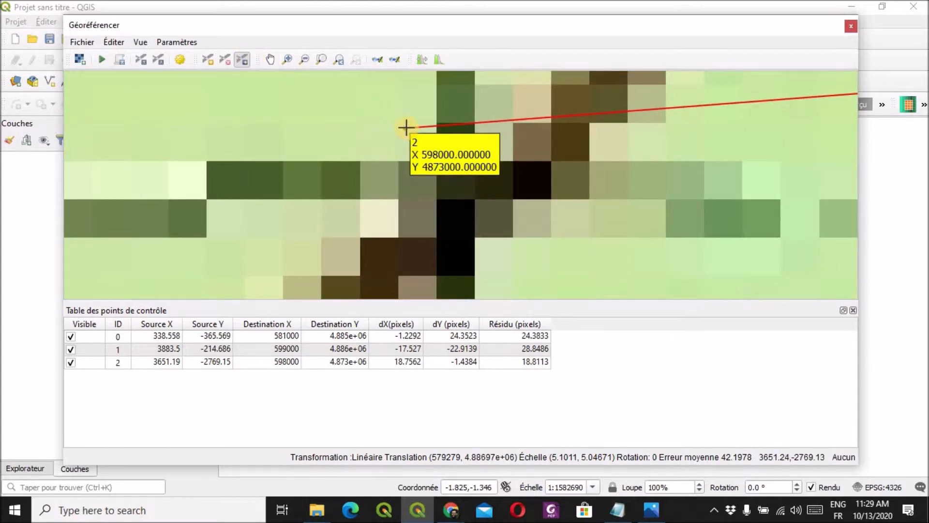
drag(406, 127, 464, 197)
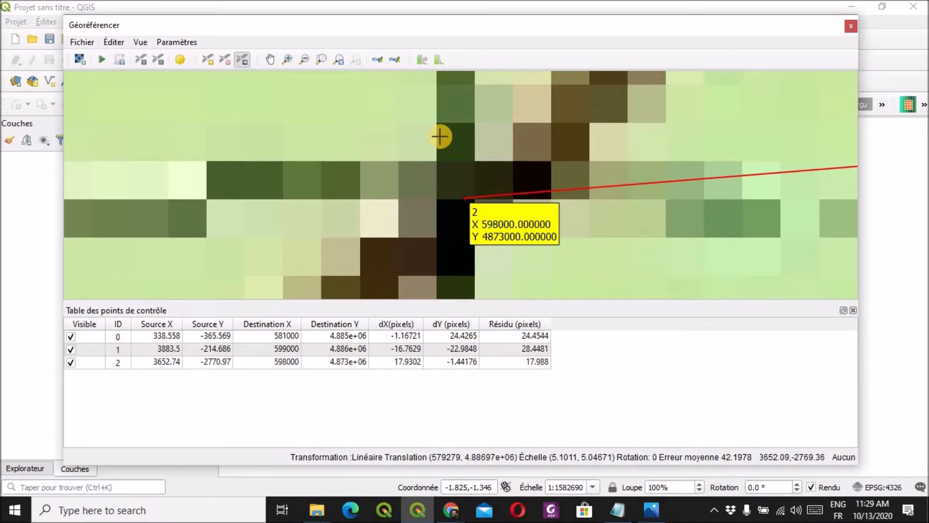
Step: Place a fourth control point exactly on the intersection of grid lines 581 and 4873 near the map's south-west corner
scroll(441, 136, down, 1)
scroll(440, 136, down, 4)
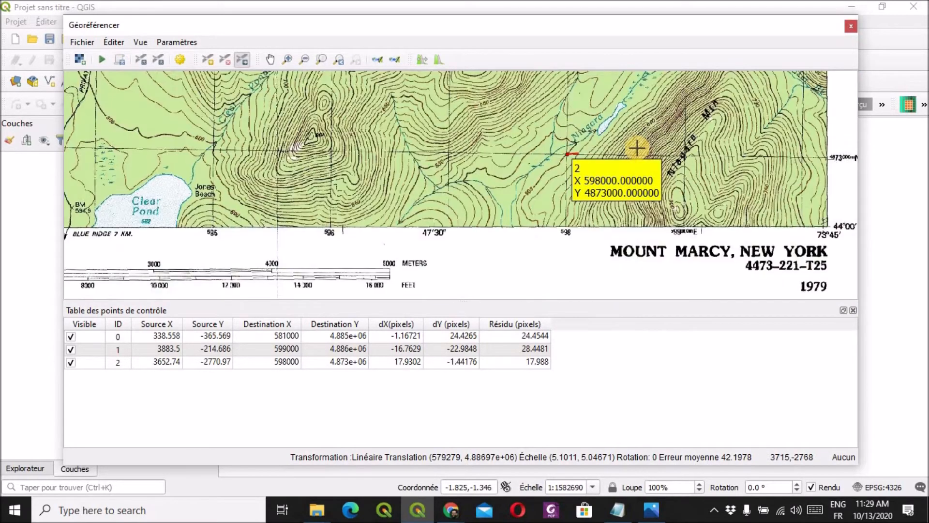
scroll(663, 142, down, 3)
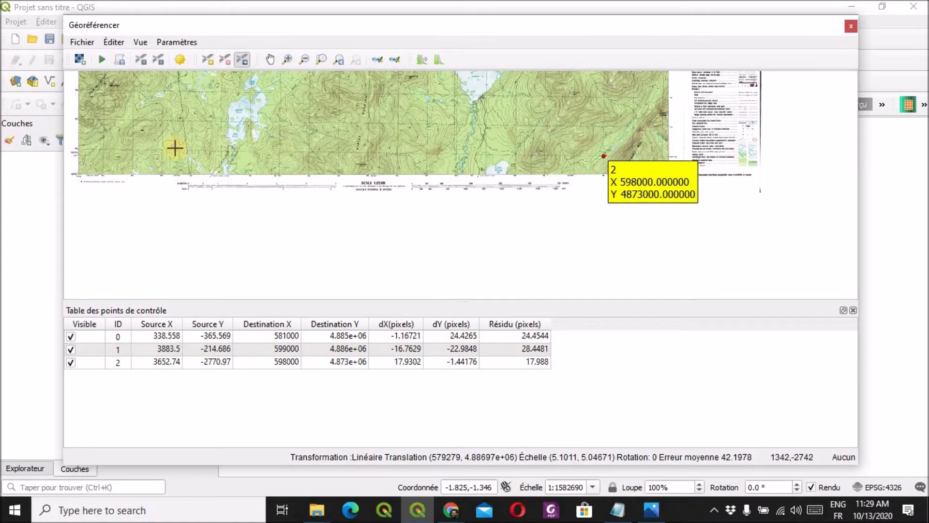
scroll(77, 152, up, 3)
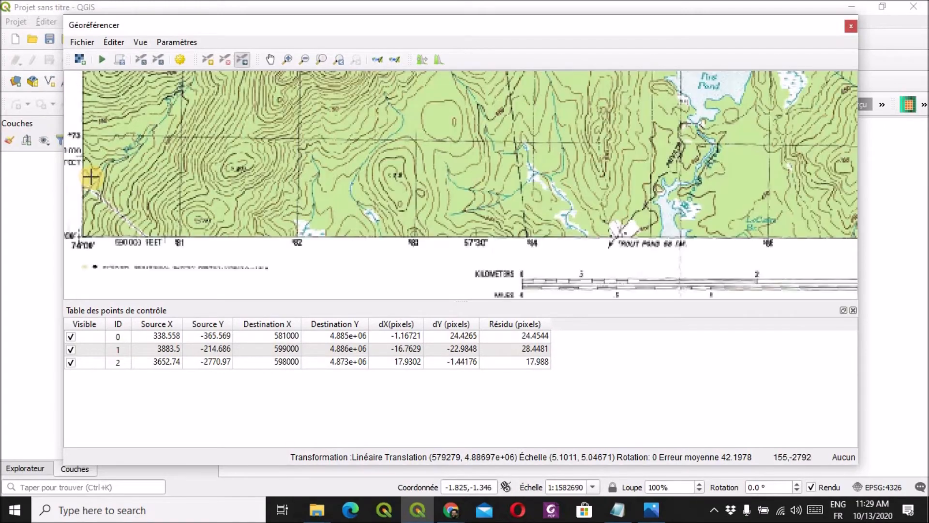
scroll(100, 157, up, 1)
scroll(209, 143, down, 1)
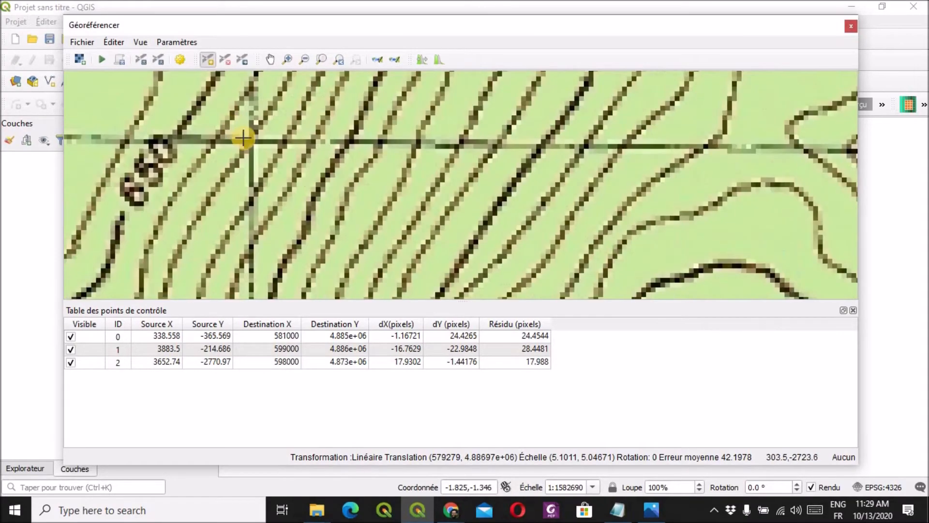
scroll(243, 139, up, 4)
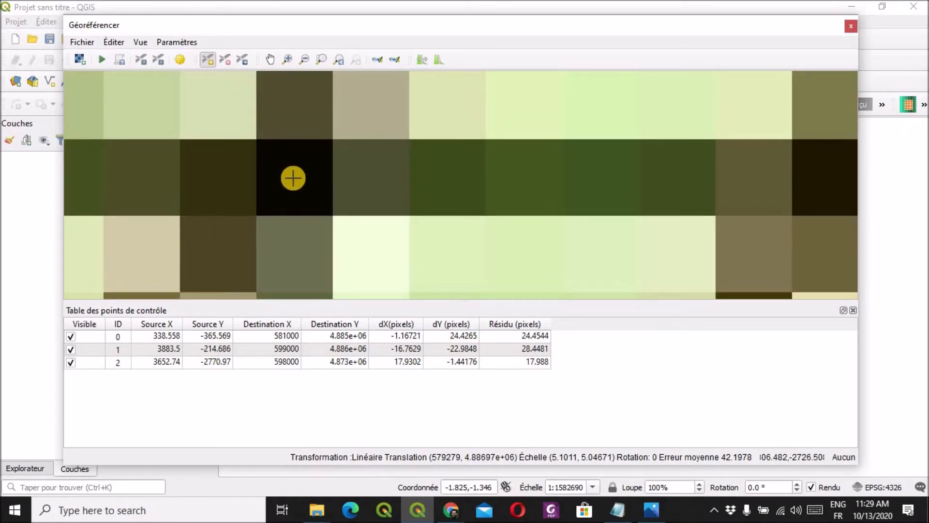
click(293, 178)
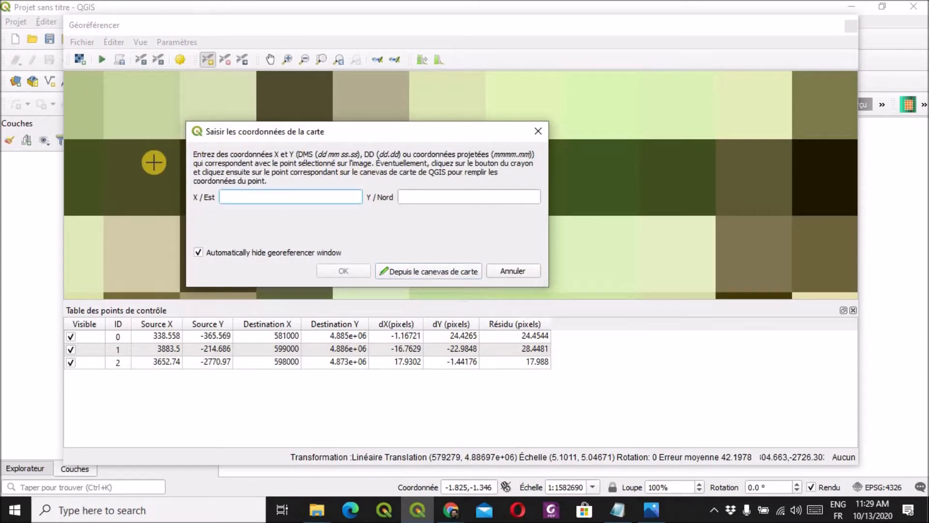
Step: Give the fourth control point the map coordinates X 581000 and Y 4873000 and add it to the table
scroll(152, 157, down, 4)
scroll(154, 159, down, 2)
scroll(147, 210, up, 2)
drag(335, 140, 353, 129)
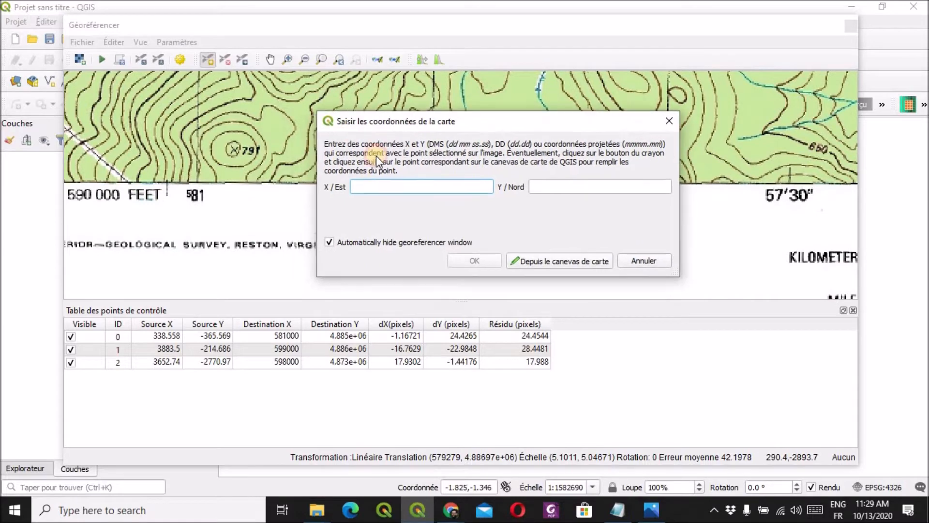
click(383, 187)
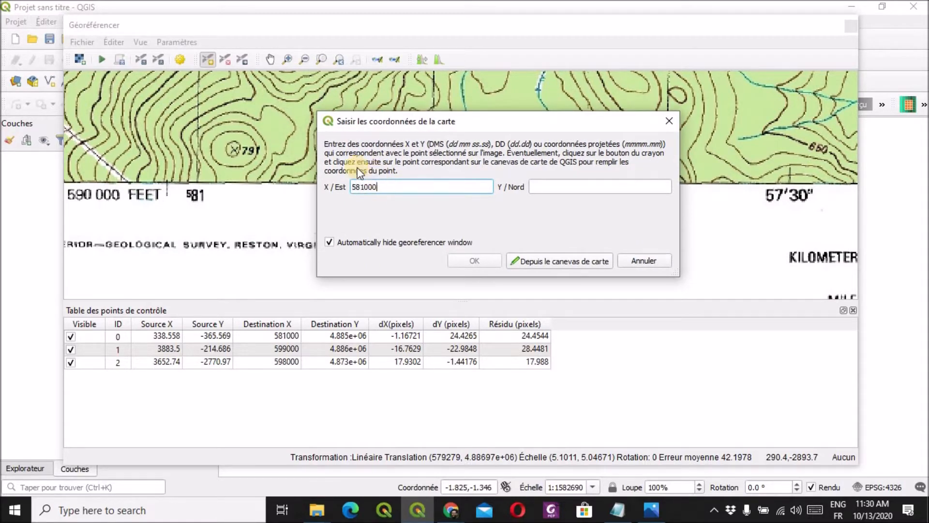
scroll(266, 140, down, 2)
scroll(197, 83, up, 2)
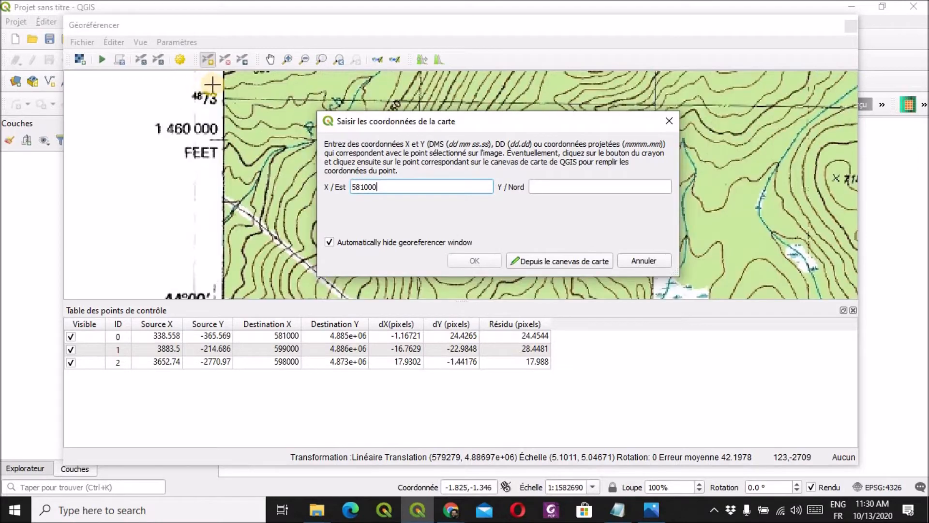
click(537, 182)
text(4873000)
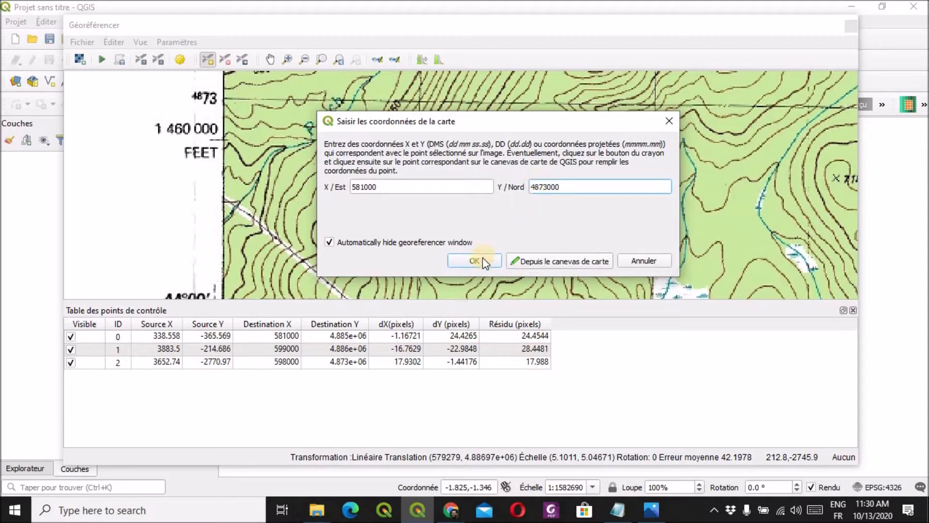
click(474, 260)
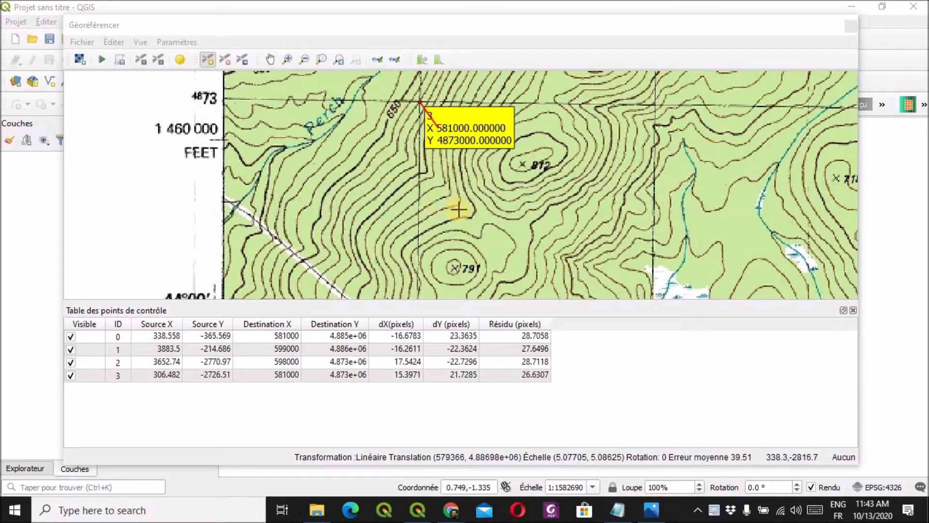
Step: Examine the residual error lines at the fourth and first control points on the map
scroll(459, 210, down, 1)
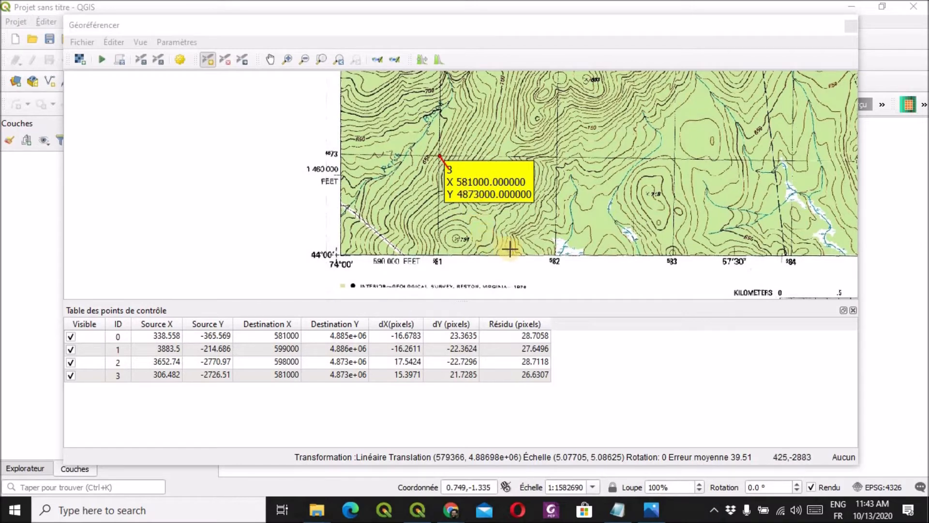
scroll(510, 245, down, 1)
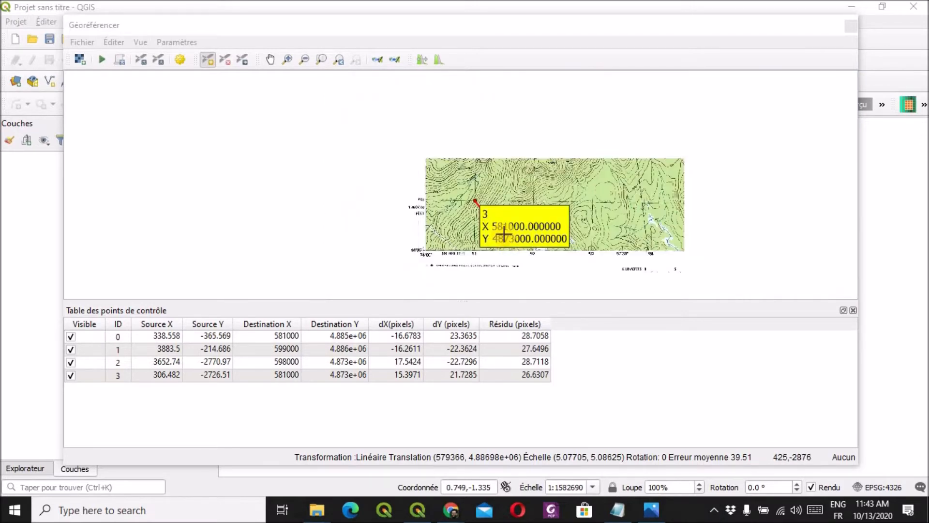
scroll(478, 208, up, 2)
scroll(466, 179, up, 1)
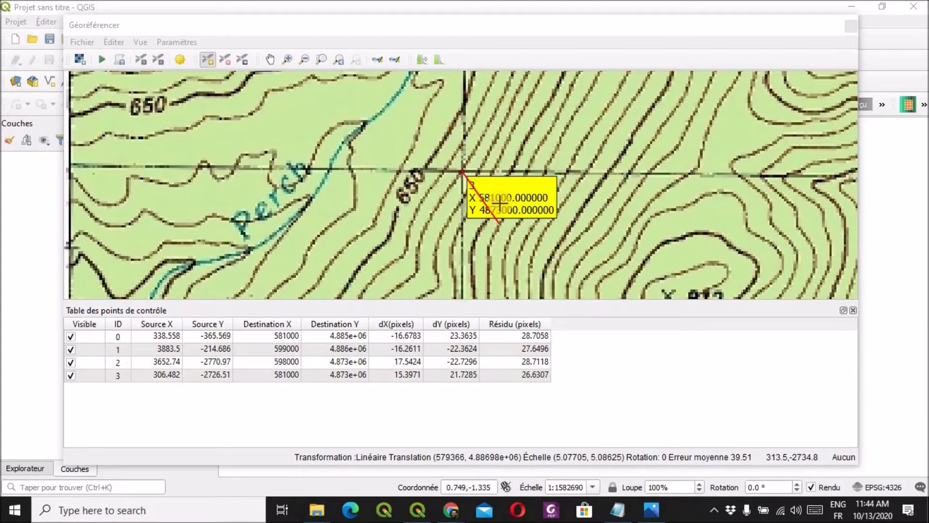
scroll(494, 197, down, 7)
scroll(500, 153, up, 3)
scroll(443, 118, up, 1)
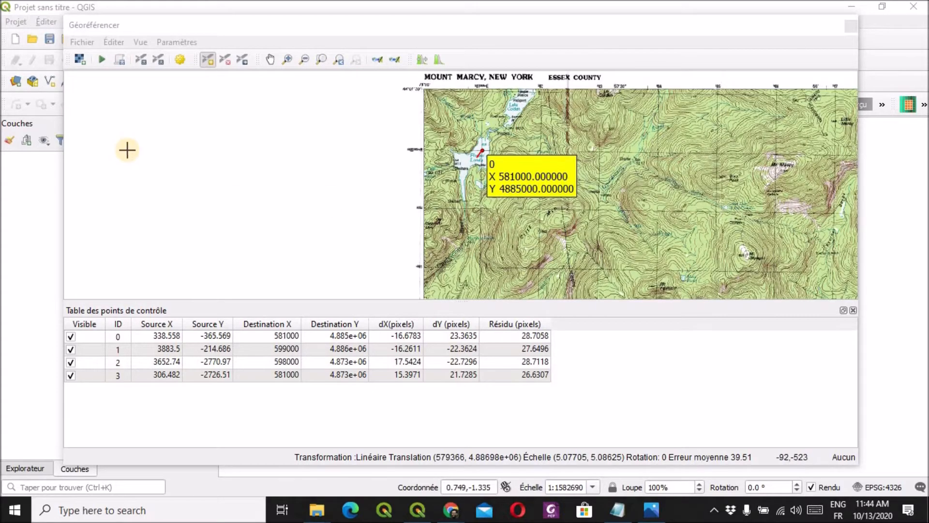
Step: Change the georeferencing transformation type to Polynomiale 1 and apply the transformation settings
click(180, 59)
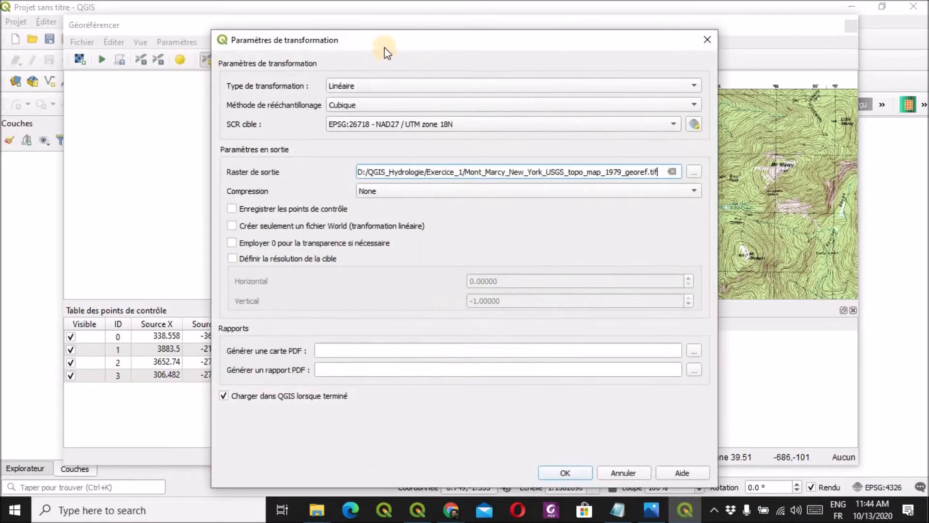
drag(385, 48, 381, 31)
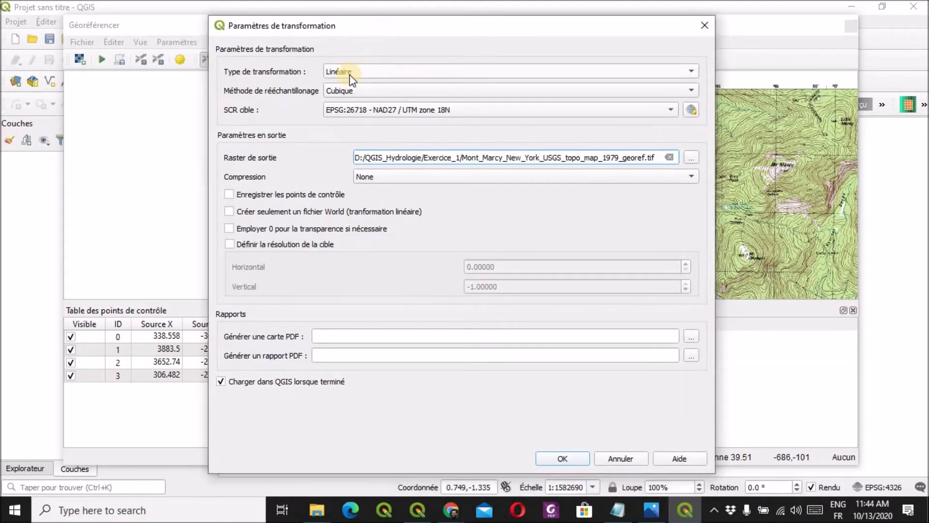
click(399, 71)
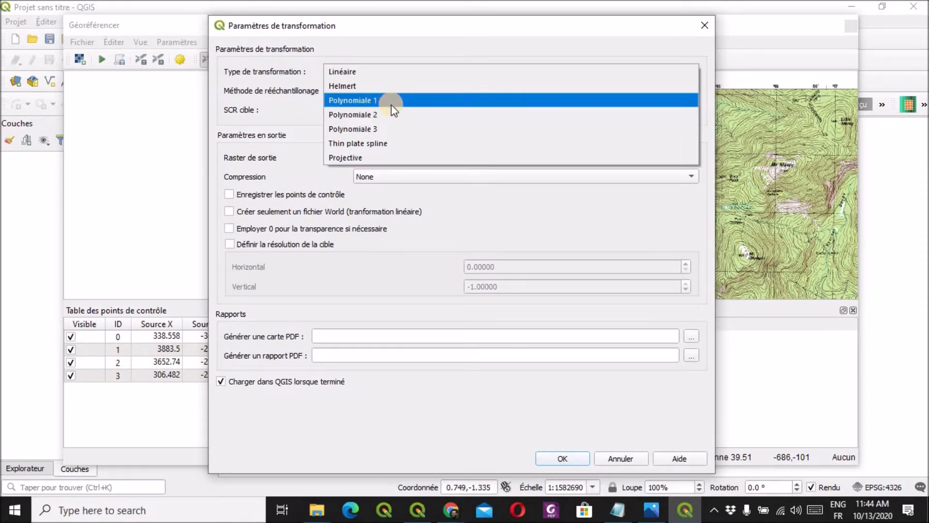
click(391, 103)
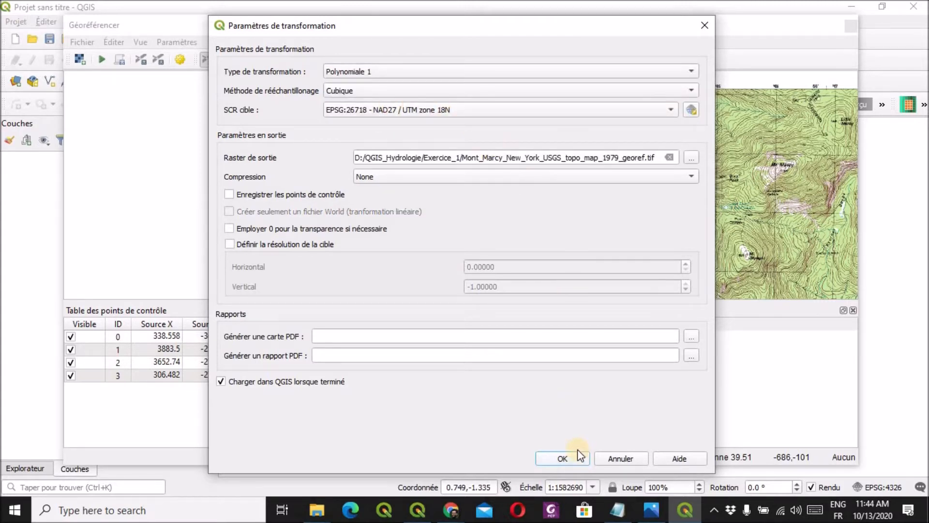
click(576, 463)
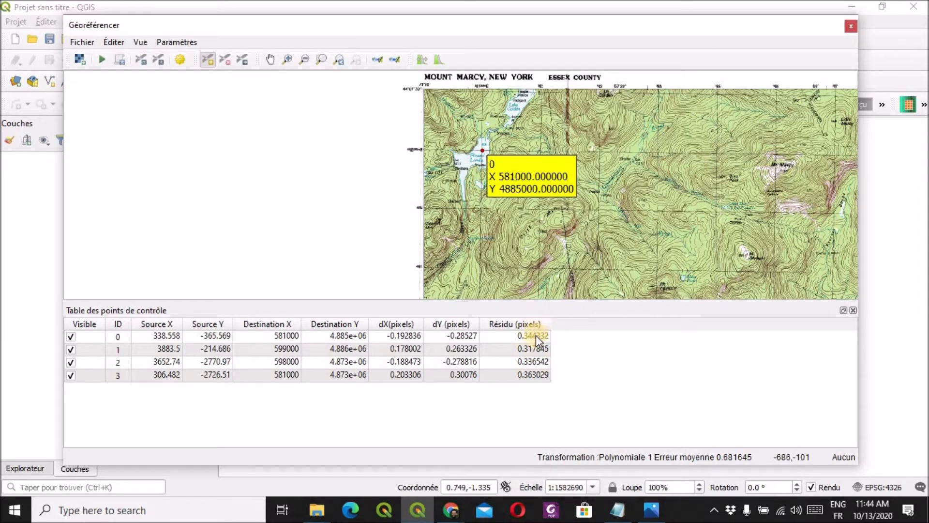
Step: Inspect the first control point's residual line up close at the intersection of grid lines 581 and 4885
scroll(491, 141, up, 1)
scroll(492, 141, up, 2)
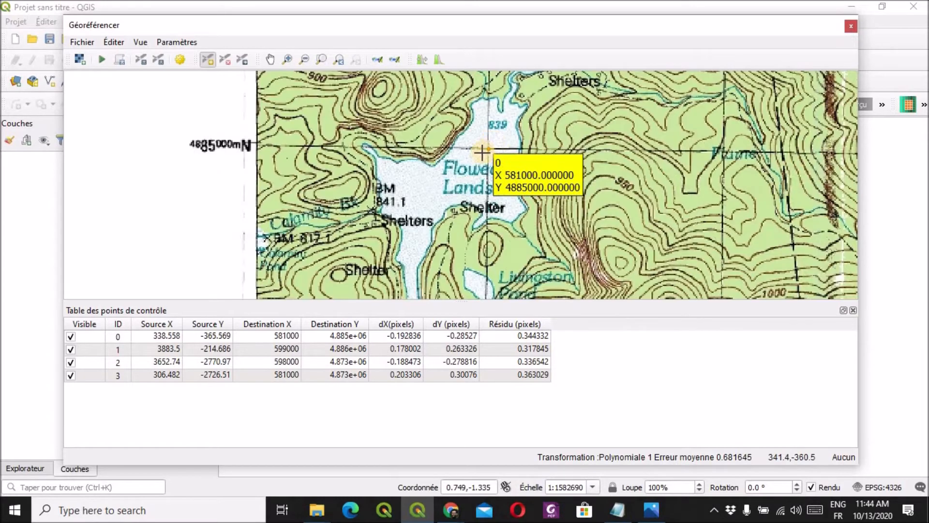
scroll(482, 154, up, 4)
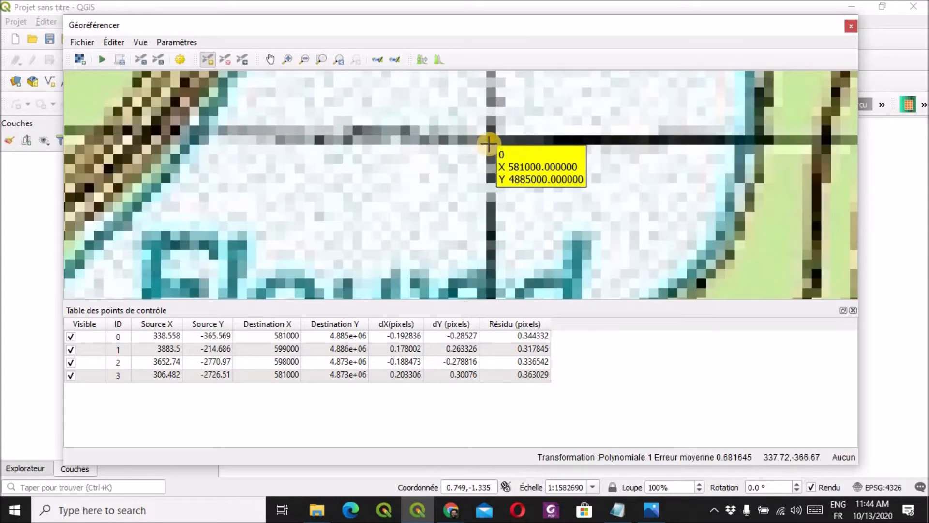
mouse_move(497, 113)
mouse_down()
mouse_move(497, 130)
mouse_move(480, 116)
mouse_move(478, 146)
mouse_move(452, 109)
mouse_move(495, 144)
mouse_up()
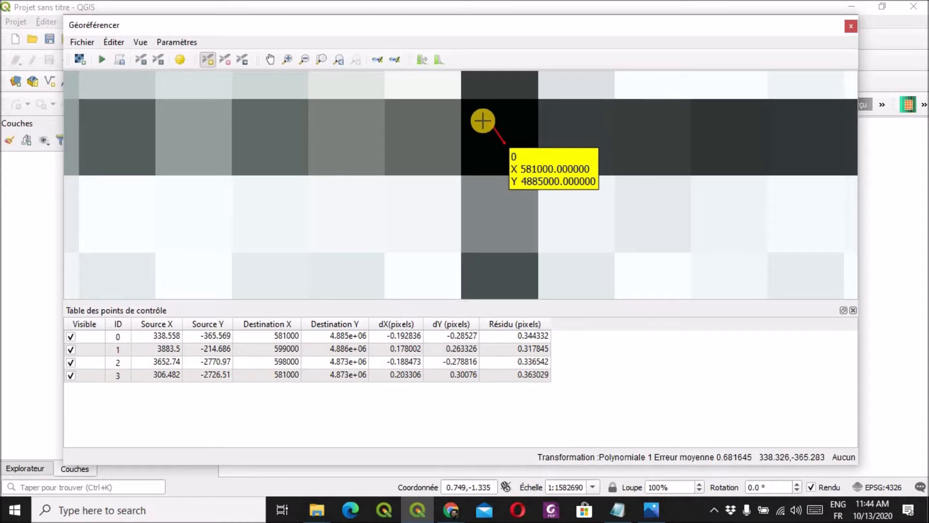
scroll(476, 120, down, 1)
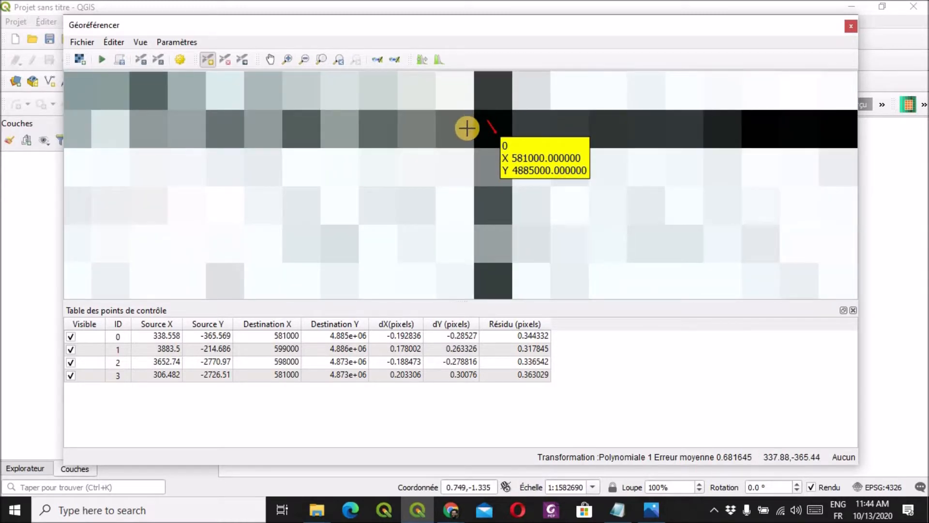
scroll(467, 127, down, 1)
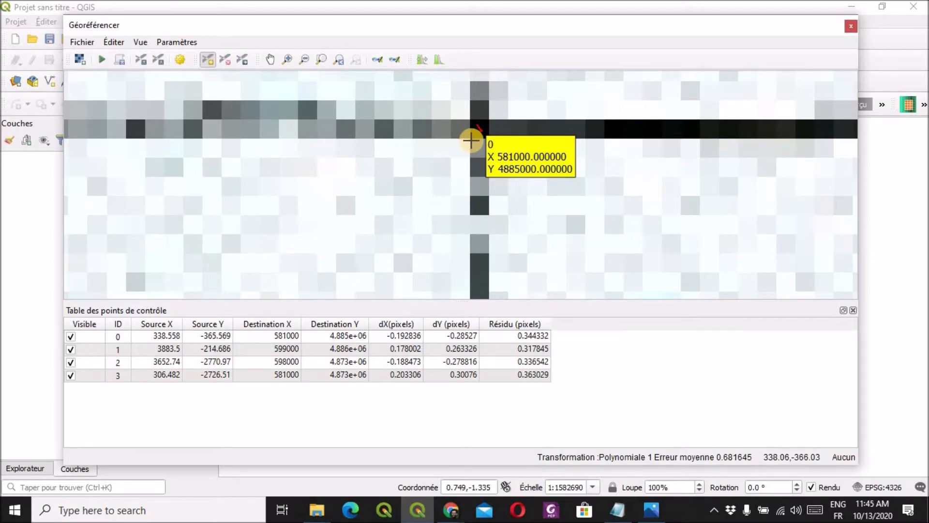
Step: Run the georeferencing, accept the Inverse of UTM zone 18N + NAD27 to WGS 84 (79) operation, and close the Georeferencer
scroll(471, 140, down, 3)
scroll(471, 140, down, 3)
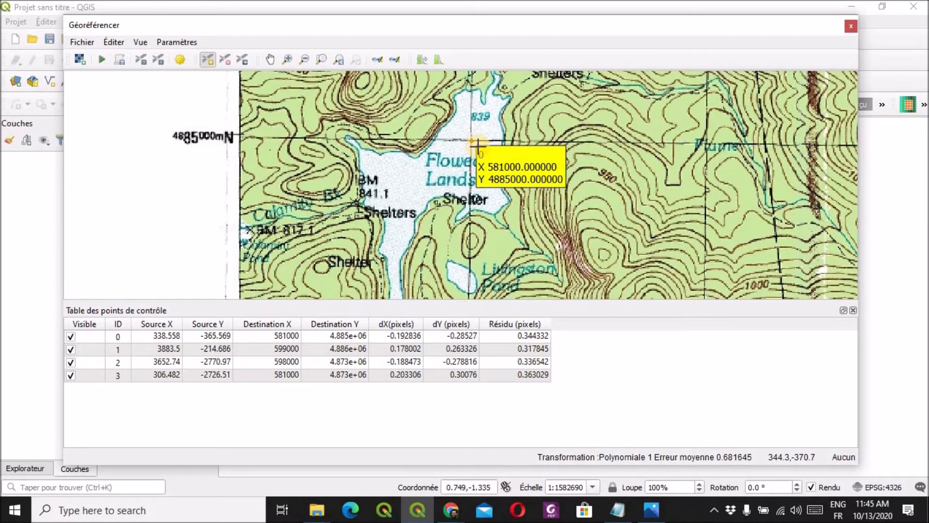
scroll(478, 145, down, 2)
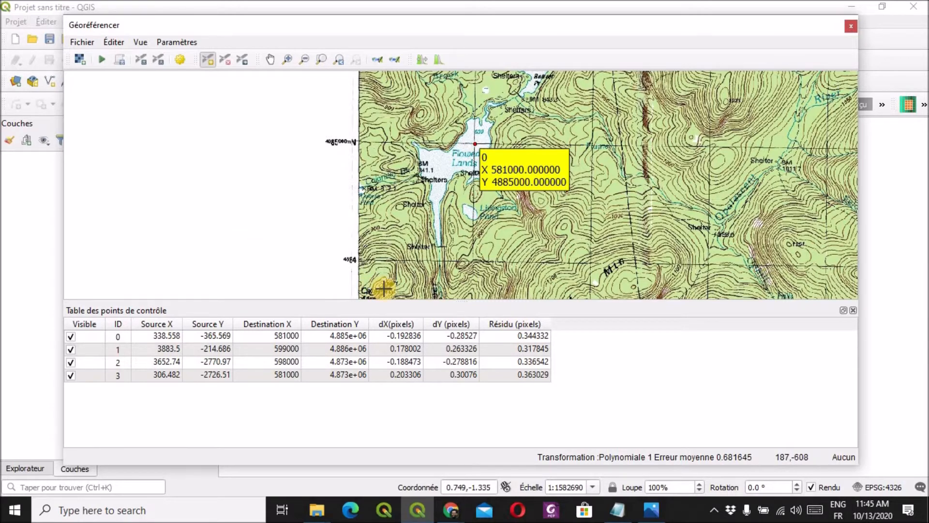
click(101, 60)
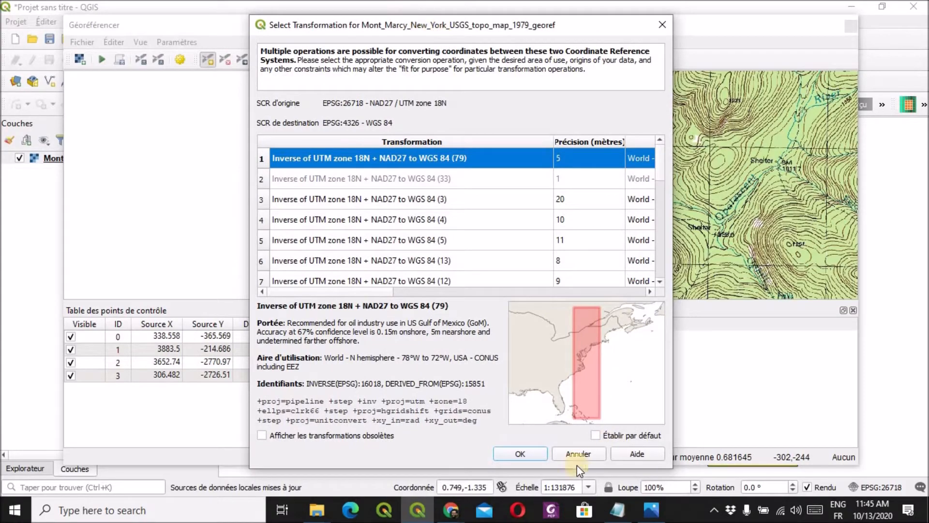
click(533, 455)
click(305, 54)
drag(306, 52, 288, 33)
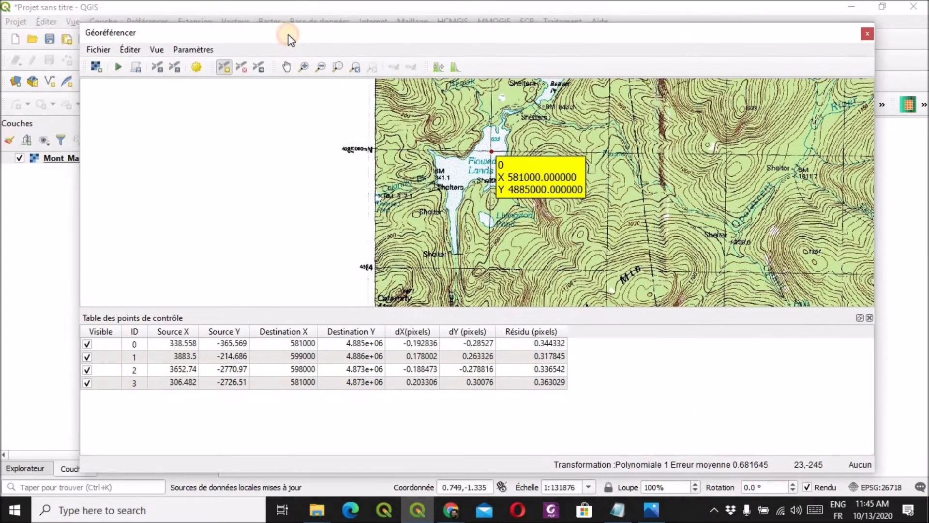
click(865, 38)
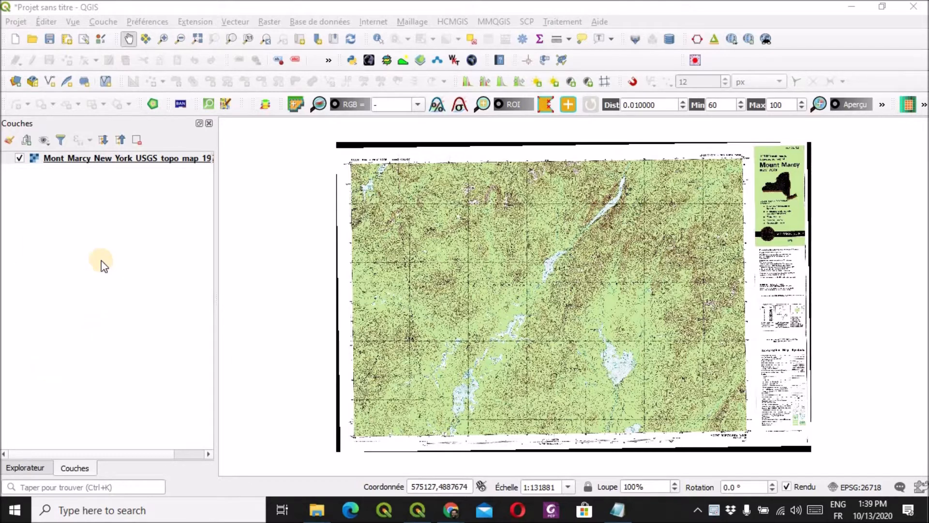
Step: Search the extensions for "sai" and enable the Saisie de coordonnées extension
scroll(361, 155, up, 2)
scroll(462, 244, up, 1)
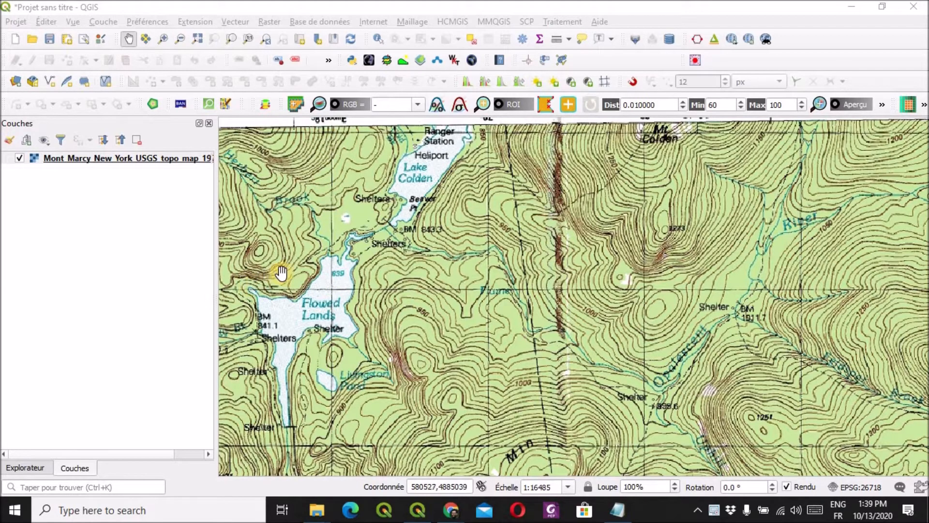
drag(313, 269, 344, 264)
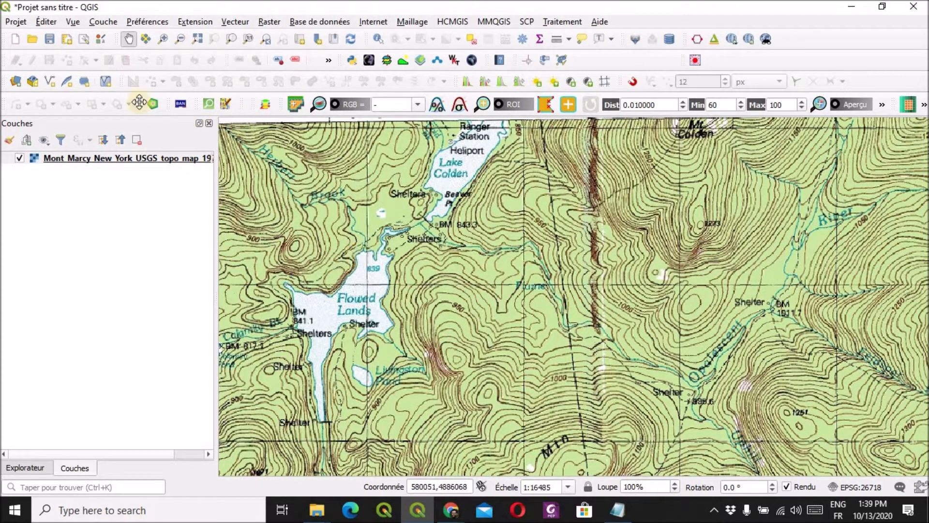
click(188, 22)
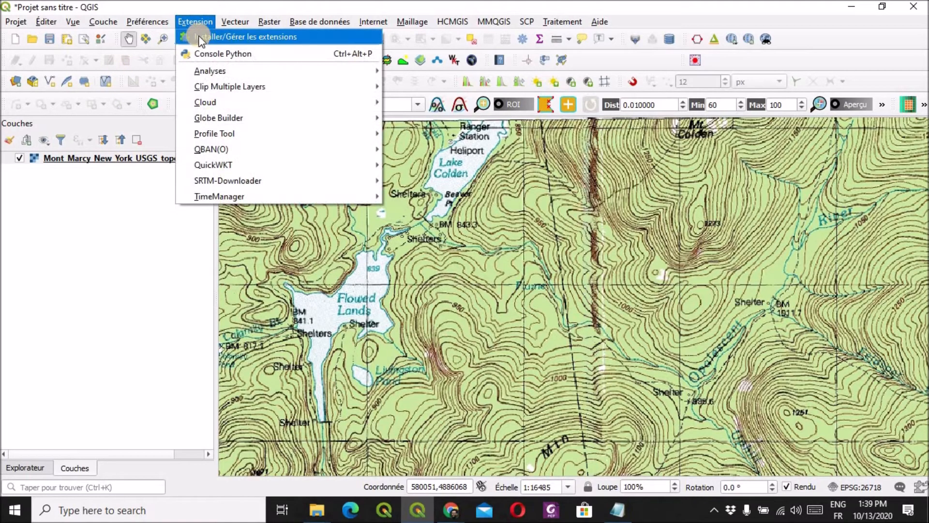
click(199, 35)
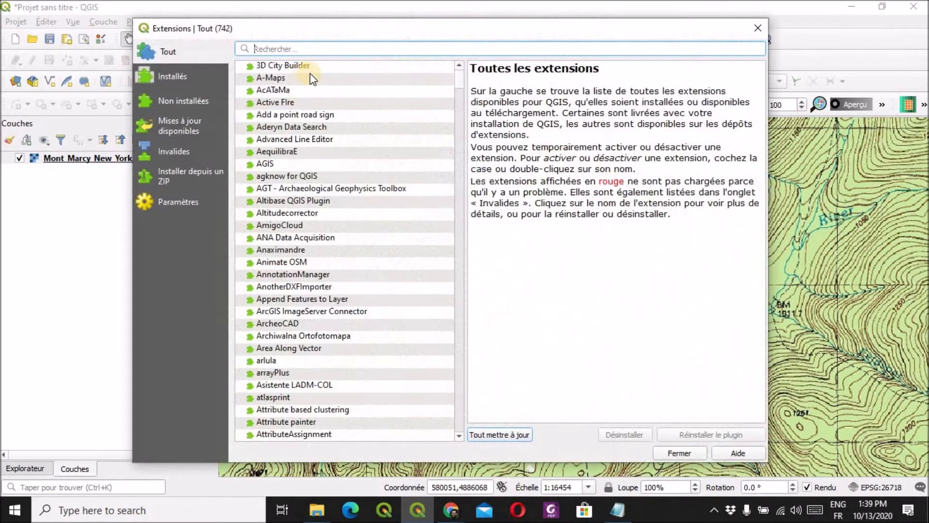
click(311, 50)
text(sai)
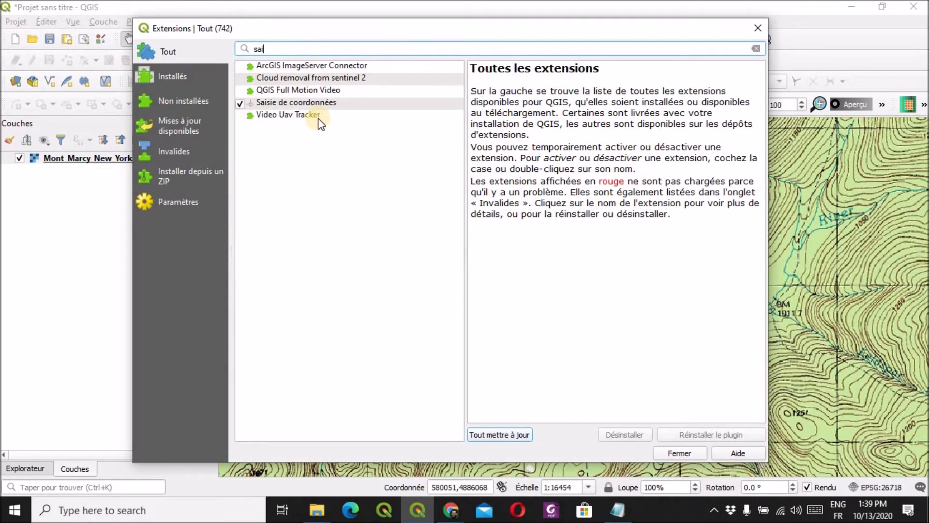
click(285, 104)
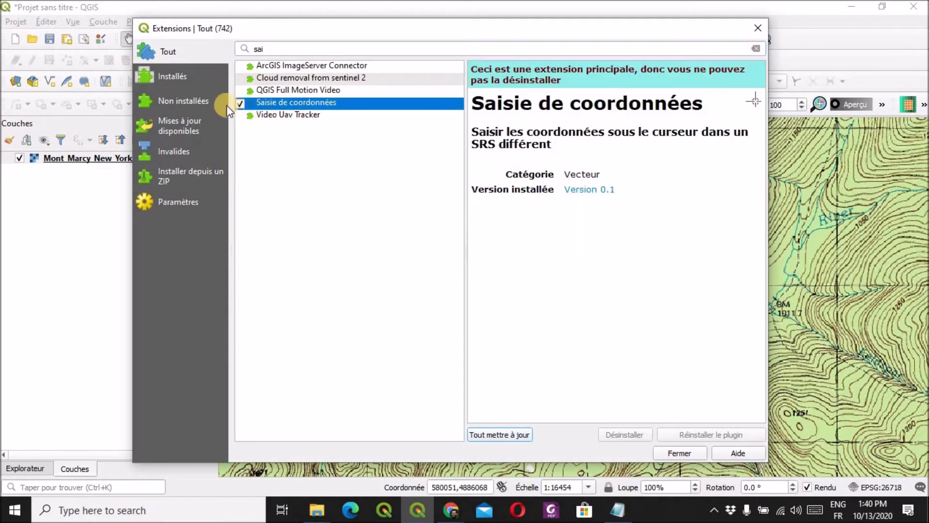
click(240, 103)
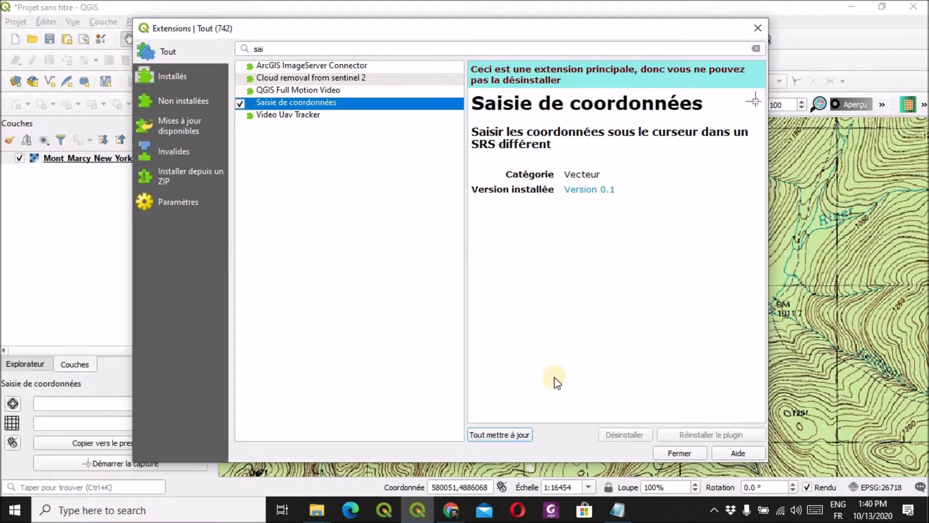
click(676, 453)
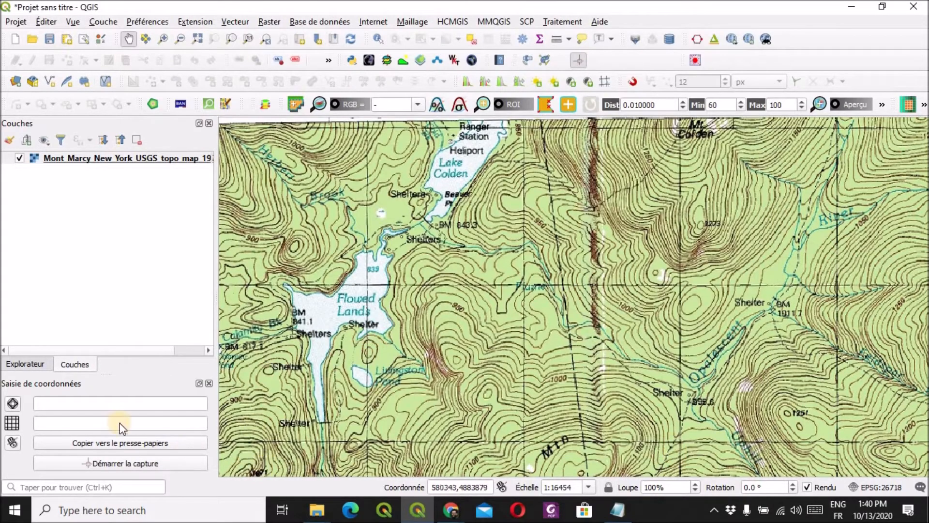
Step: Enlarge the coordinate capture panel and capture the coordinates at the intersection of grid lines 581 and 4885
drag(124, 375, 133, 306)
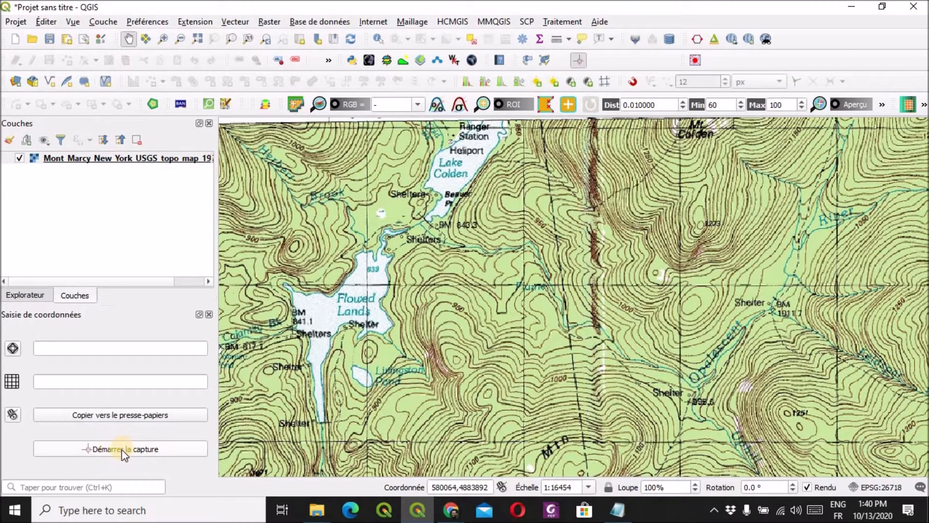
click(140, 449)
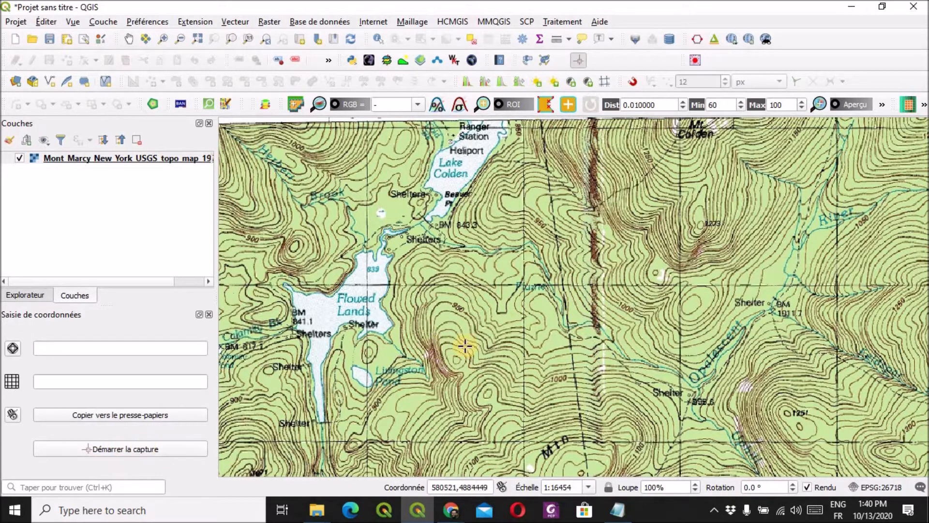
scroll(523, 345, down, 1)
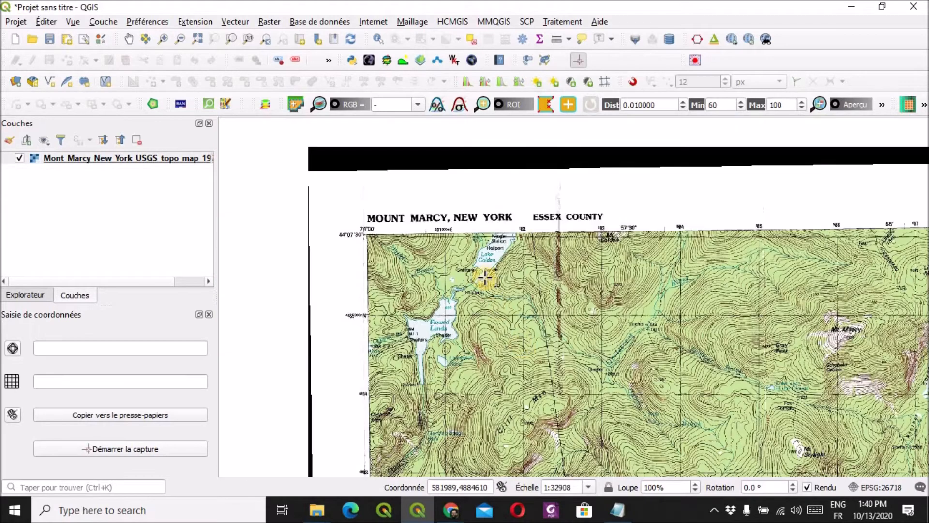
scroll(438, 321, up, 1)
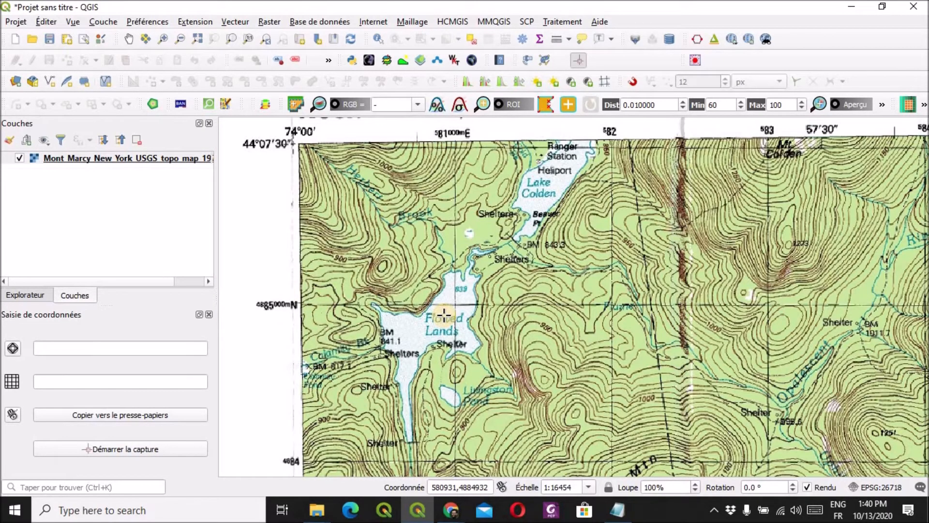
scroll(450, 300, up, 3)
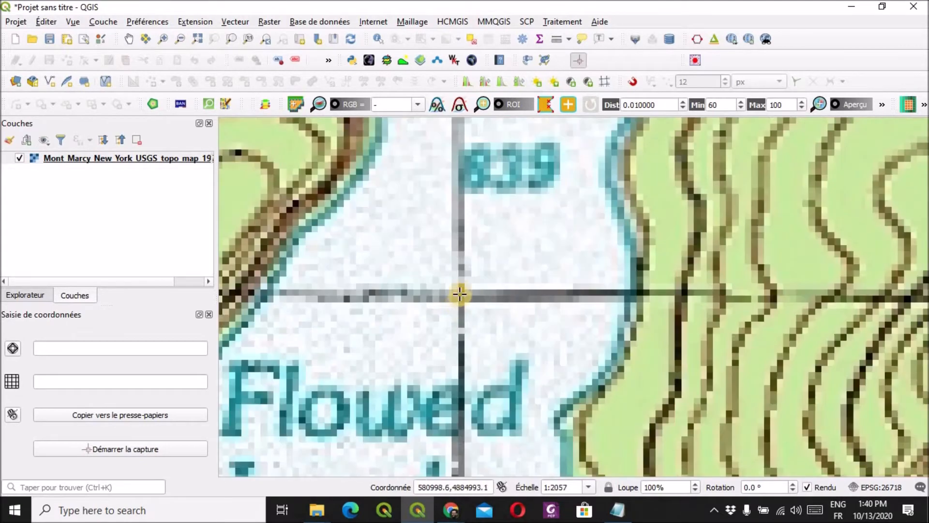
scroll(460, 298, up, 4)
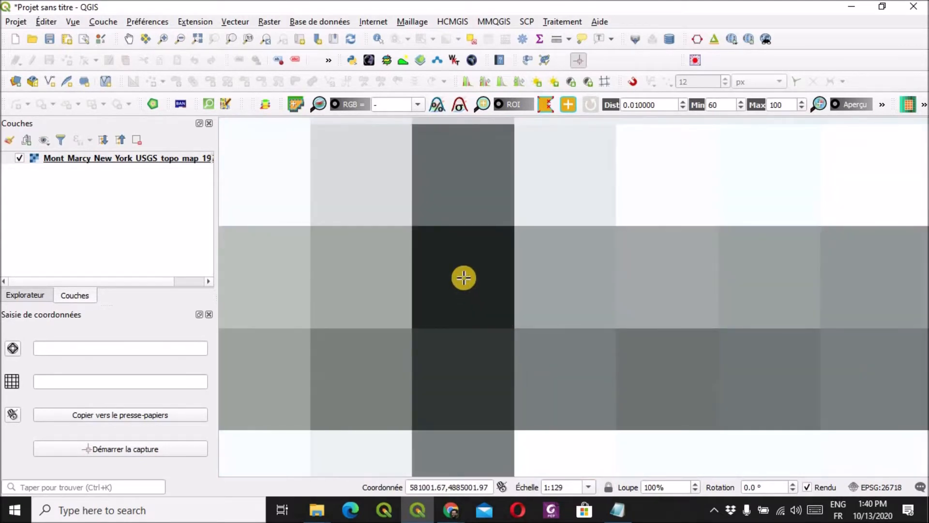
click(463, 278)
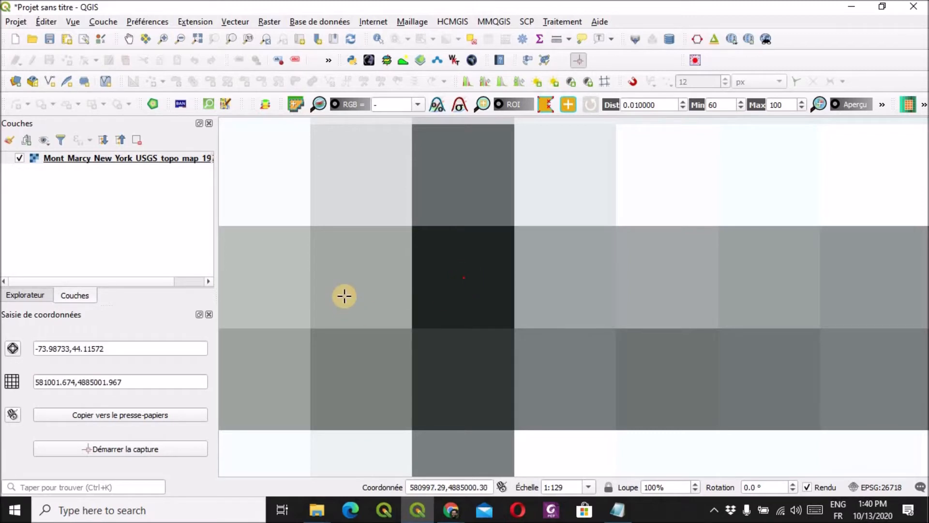
Step: Compare the captured coordinates with the 581000 mE and 4885000 mN grid labels in the map margins
scroll(368, 289, down, 4)
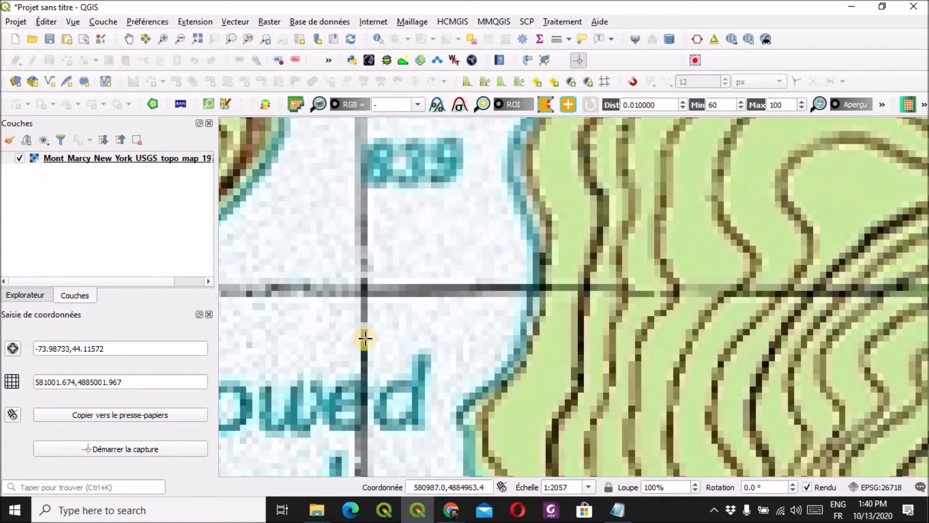
scroll(365, 338, down, 2)
scroll(378, 352, down, 1)
scroll(357, 203, up, 1)
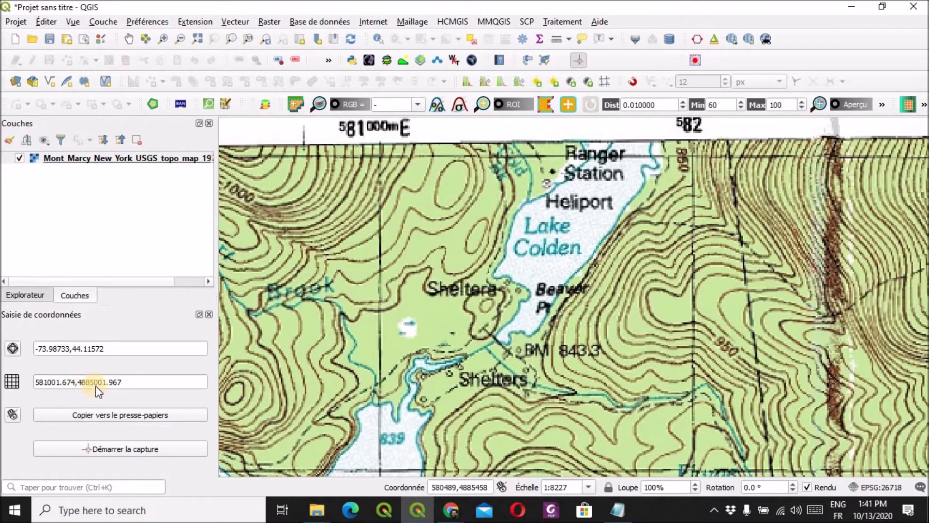
scroll(448, 289, down, 2)
scroll(329, 339, up, 2)
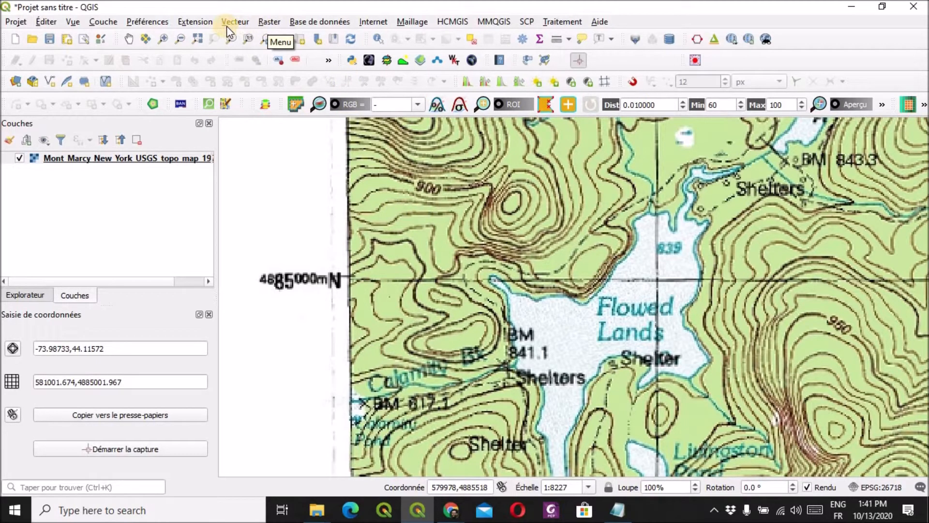
Step: Search the extensions for "quick" and check the details of the QuickMapServices extension
click(199, 22)
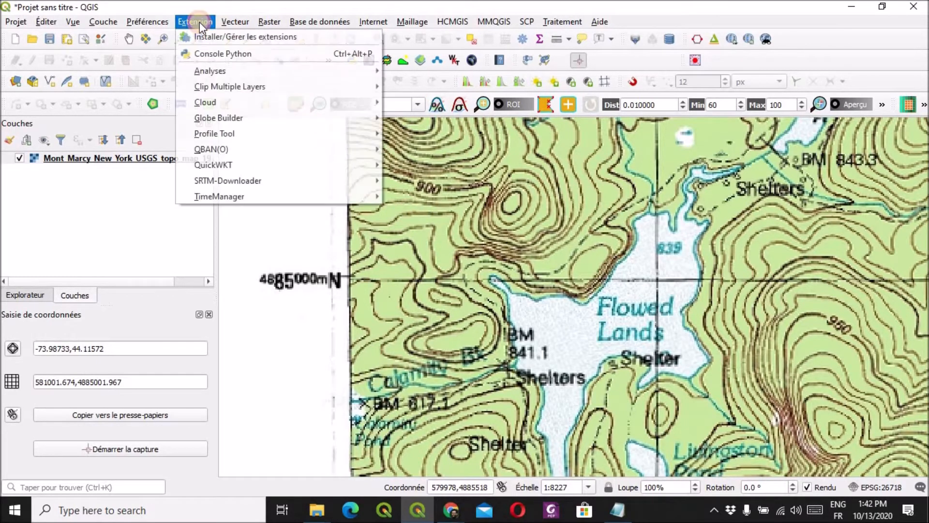
click(233, 37)
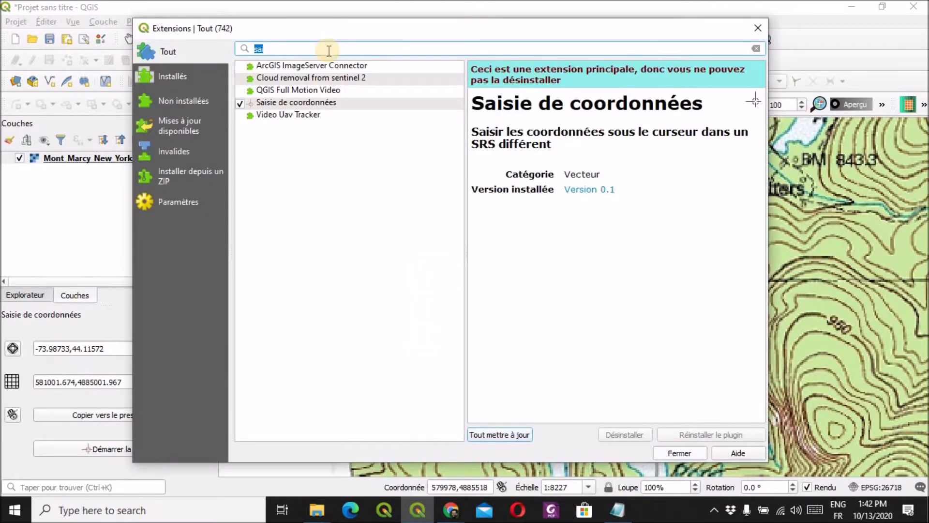
text(quick)
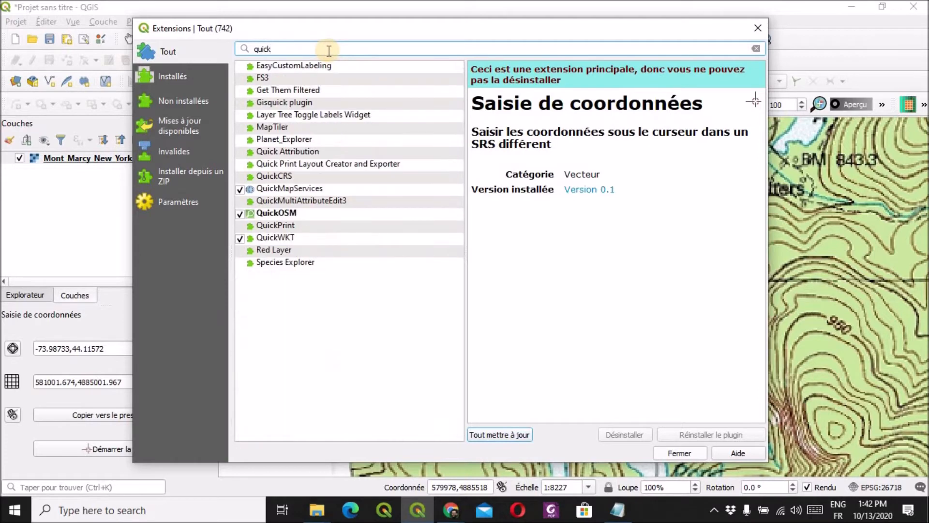
click(261, 189)
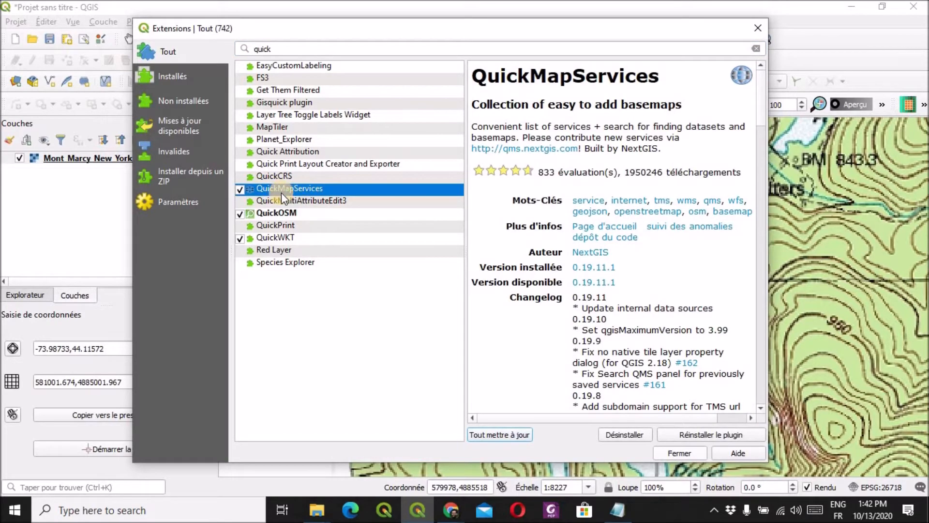
click(682, 456)
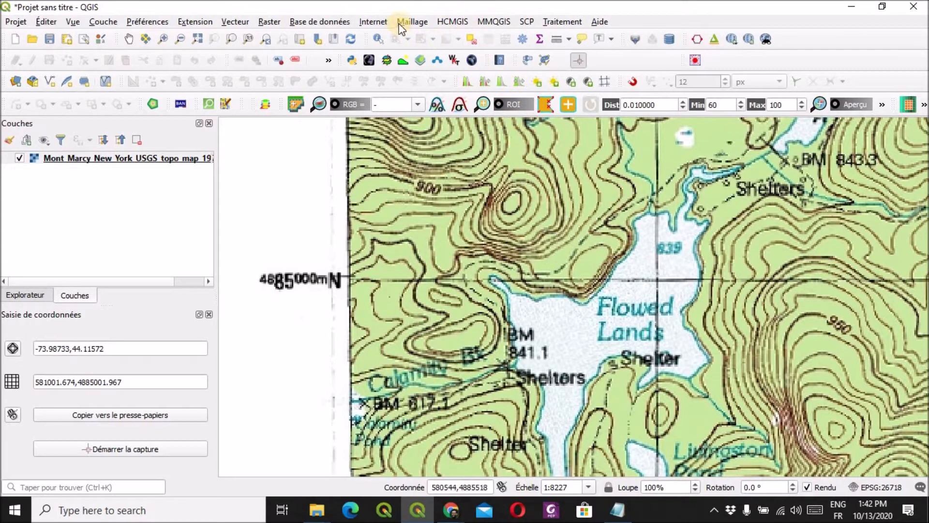
Step: Look through the QuickMapServices providers and the plugin's option for getting contributed services, saving the settings as they are
click(372, 21)
mouse_move(432, 117)
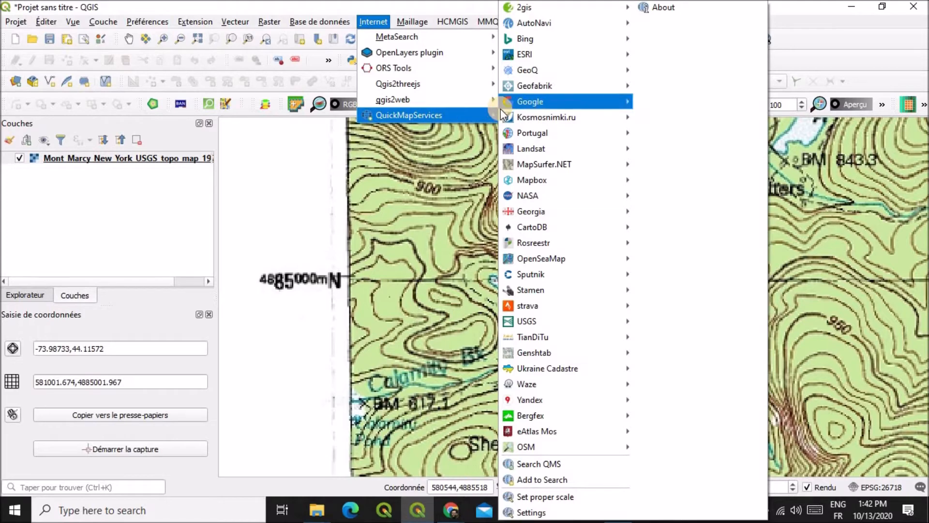
mouse_move(501, 108)
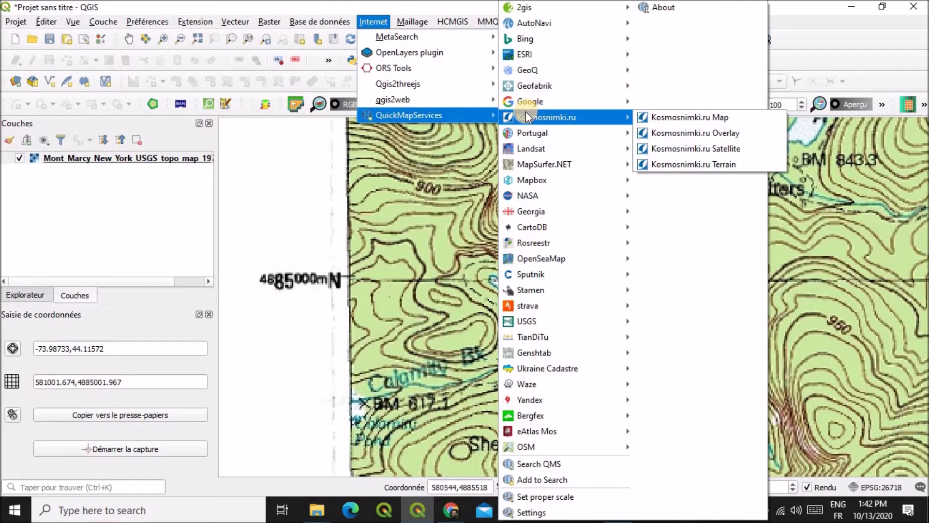
click(432, 107)
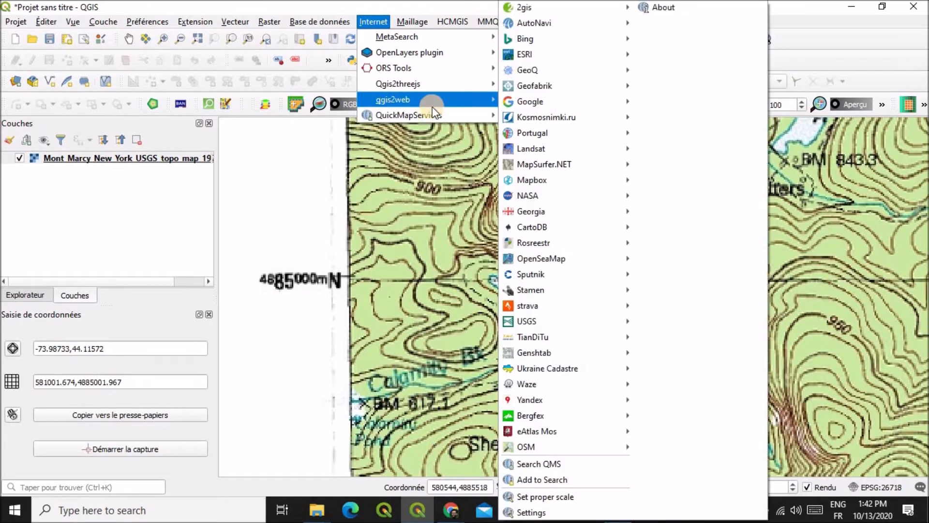
click(533, 512)
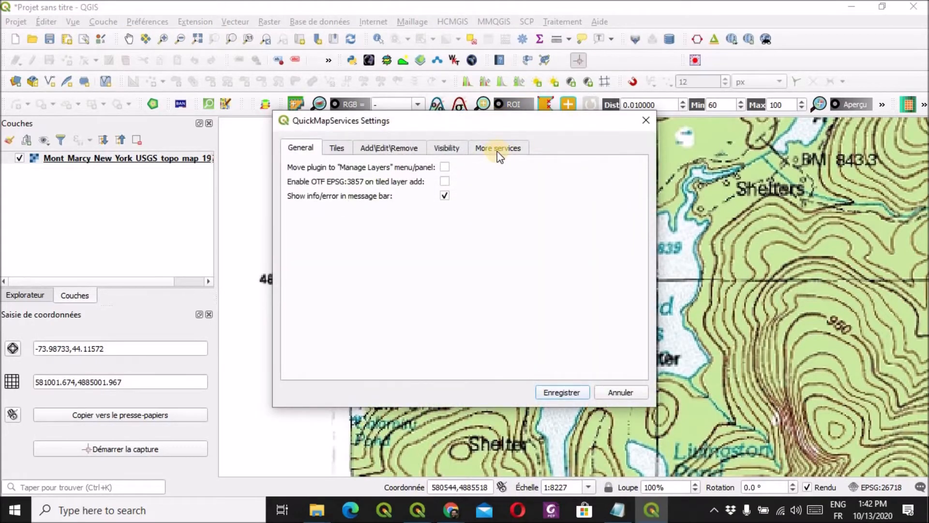
click(499, 150)
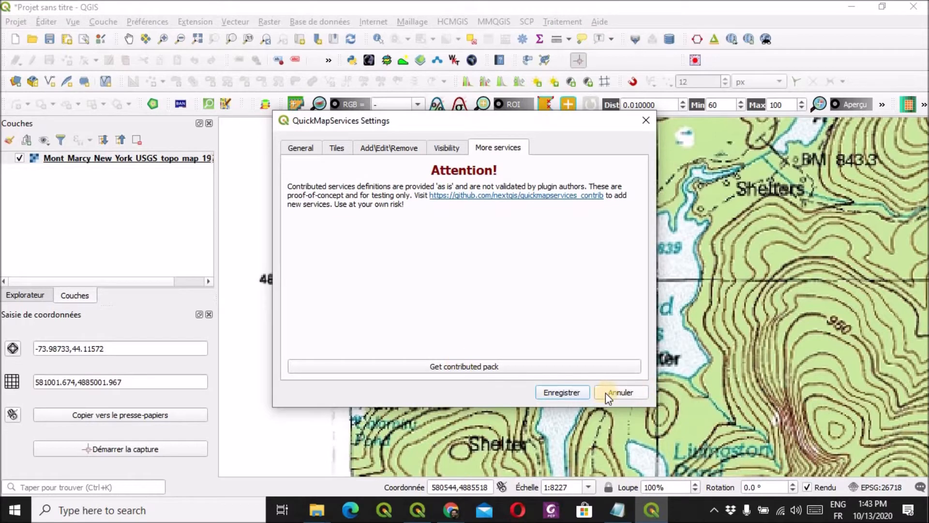
click(573, 393)
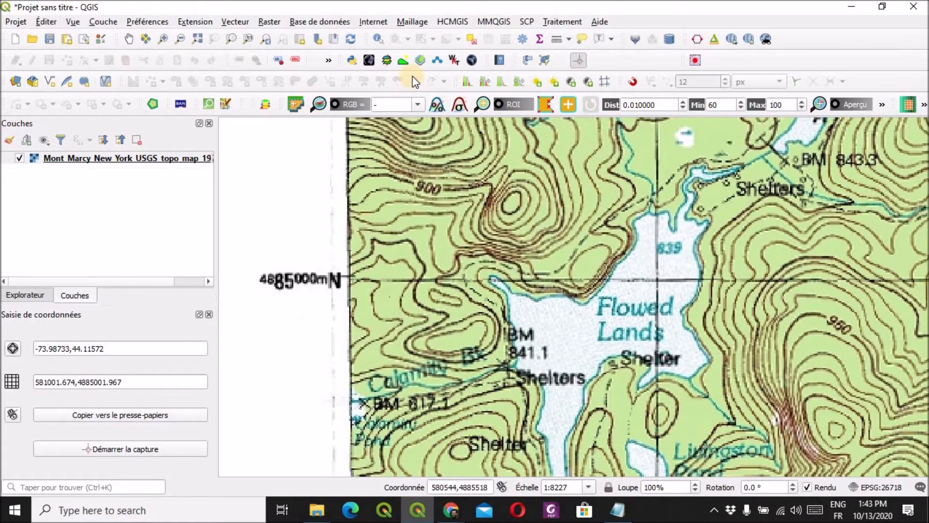
Step: Add the OSM Standard basemap from QuickMapServices beneath the georeferenced topographic map
click(373, 21)
mouse_move(403, 116)
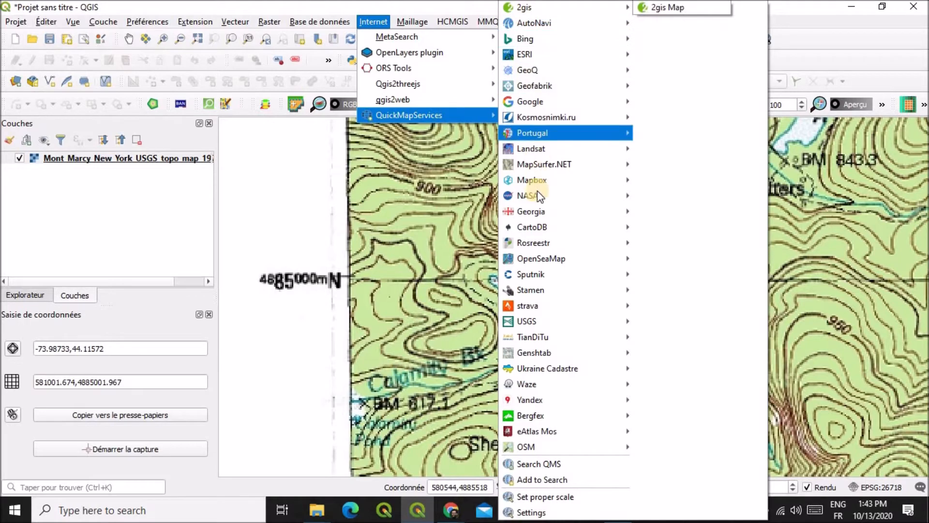
mouse_move(592, 405)
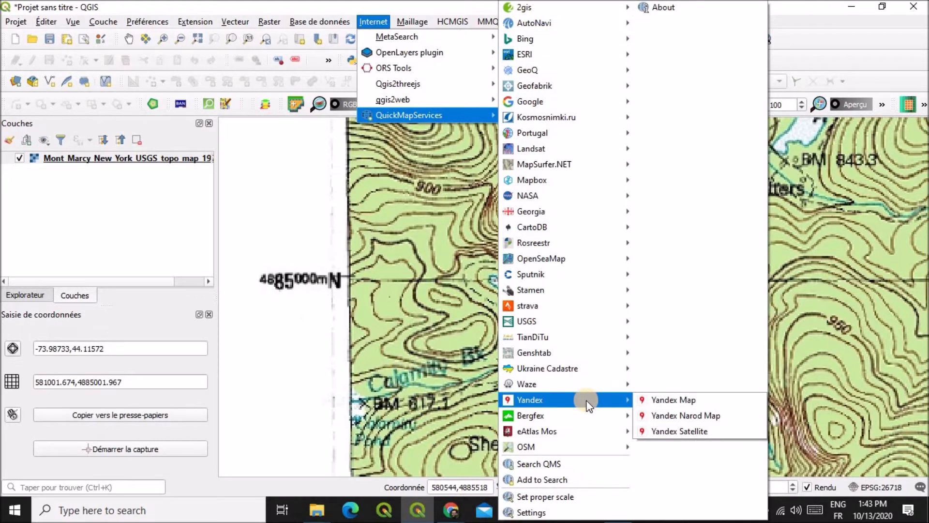
mouse_move(575, 454)
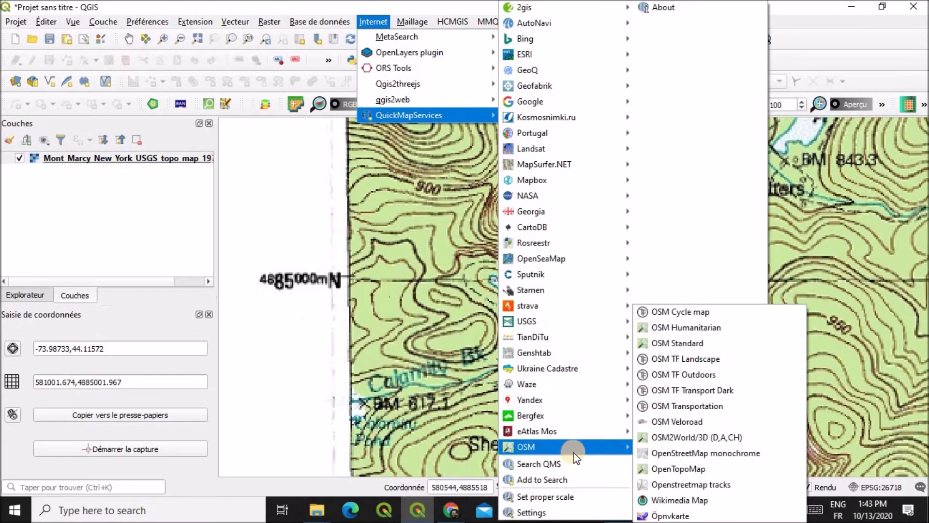
click(652, 341)
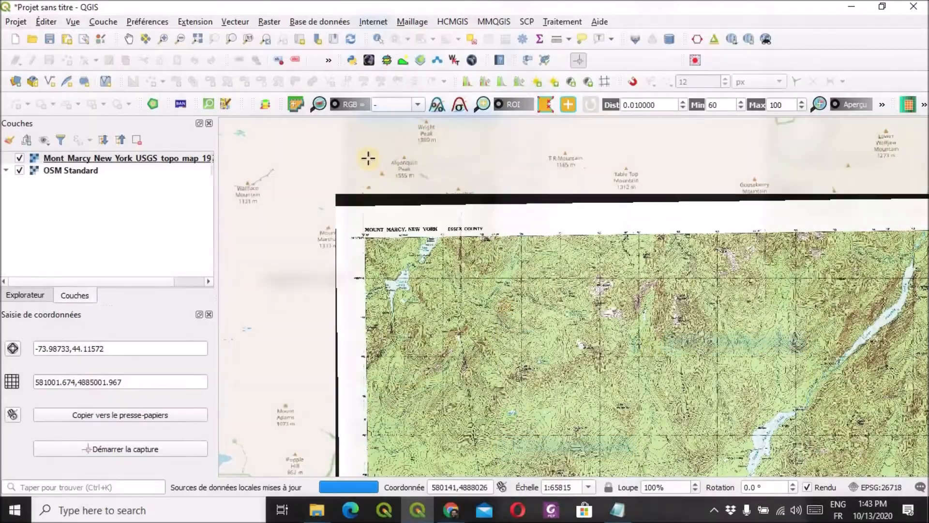
scroll(405, 203, down, 1)
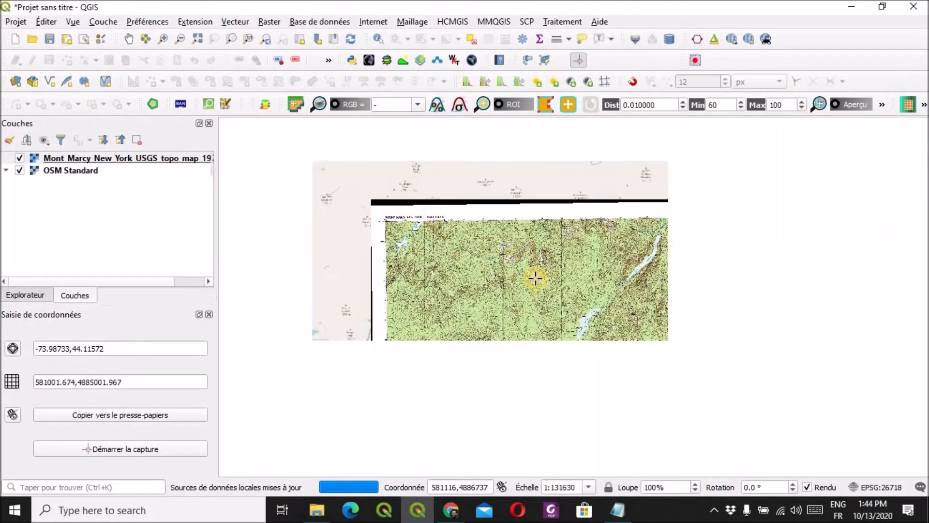
scroll(597, 311, up, 1)
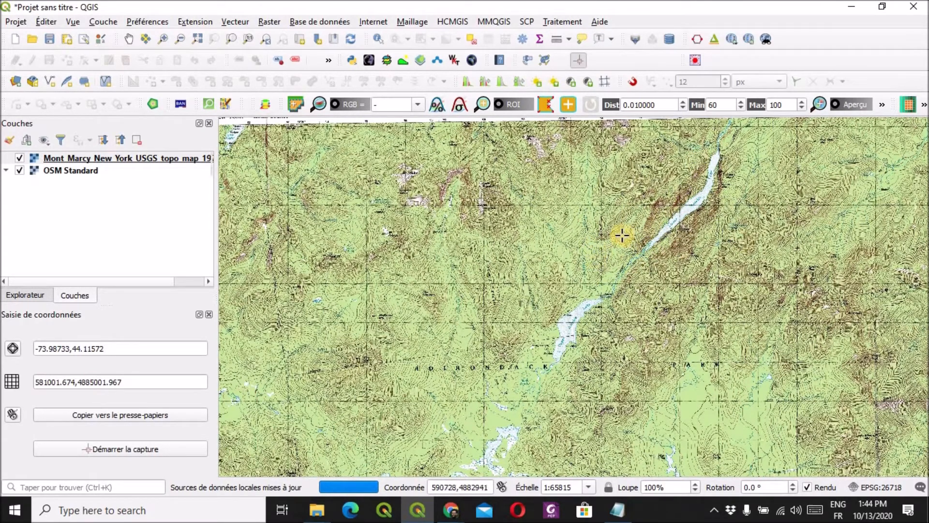
Step: Toggle the visibility of the Mont Marcy topographic layer to compare Lower Ausable Lake with the OSM Standard basemap
click(50, 159)
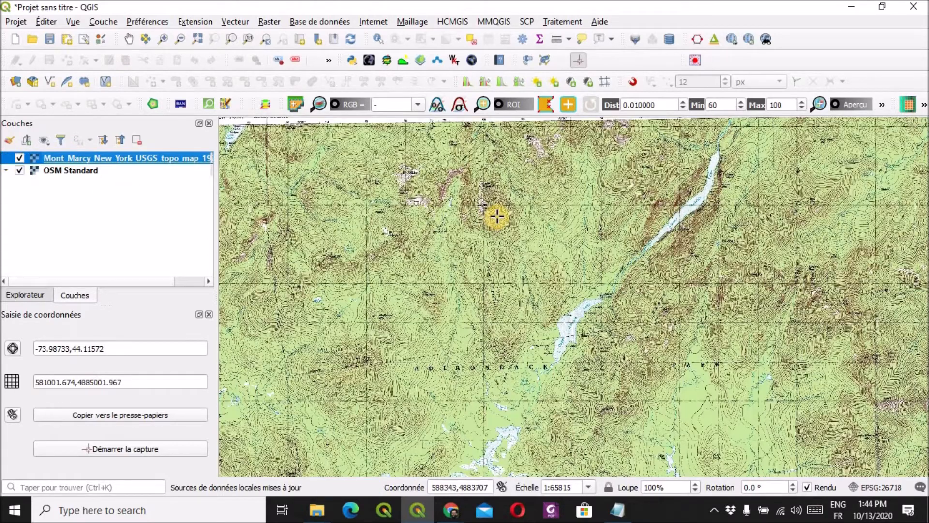
key(space)
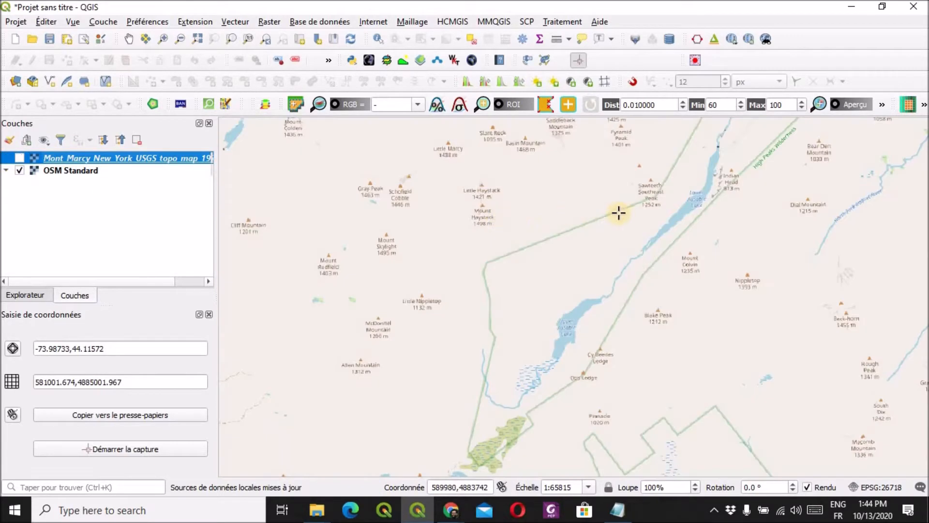
key(space)
key(space)
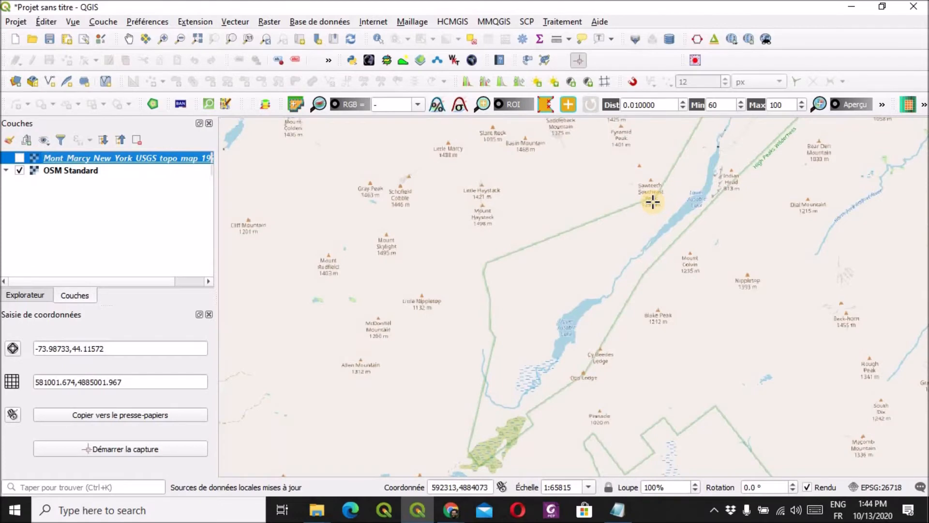
key(space)
key(space)
scroll(718, 184, up, 1)
scroll(711, 153, up, 2)
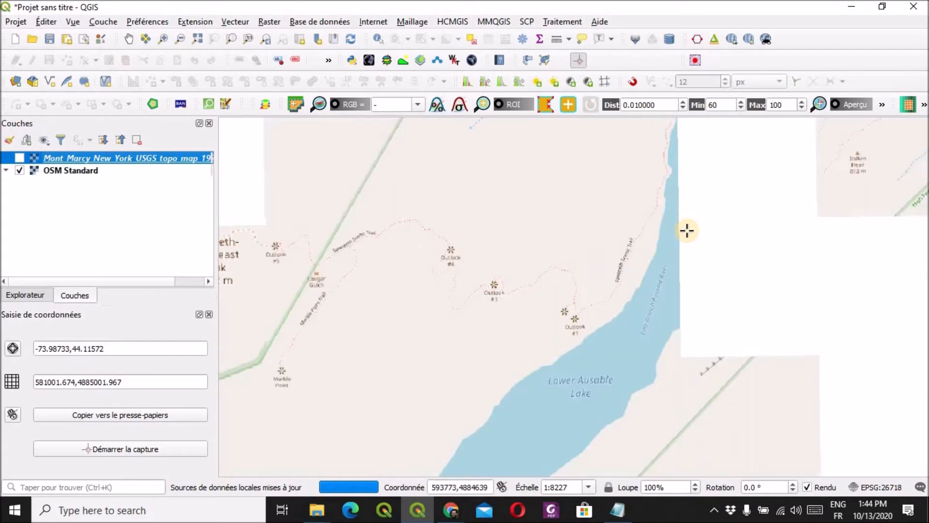
key(space)
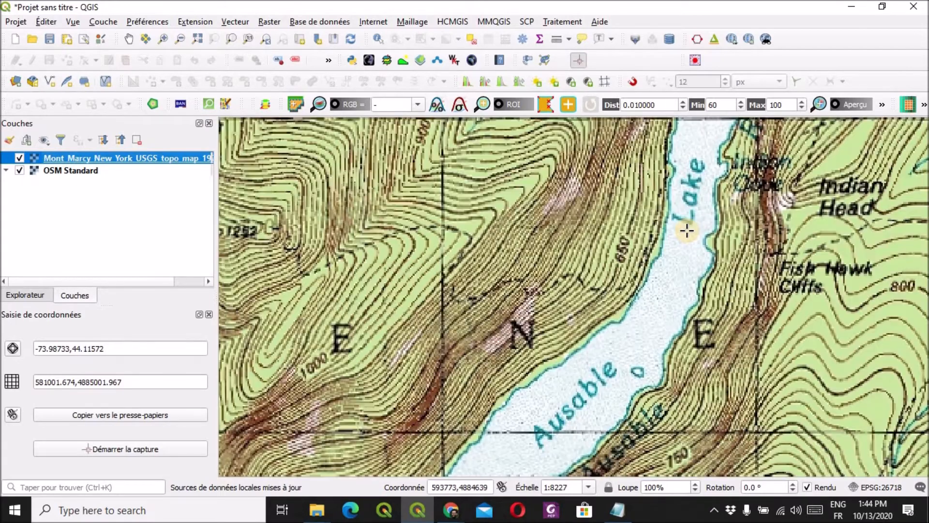
key(space)
key(space)
key(space)
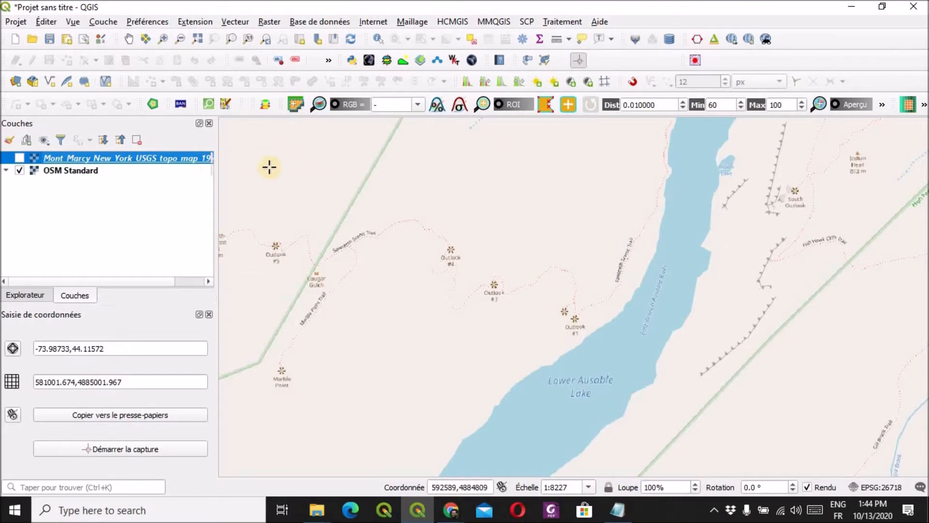
Step: Show the Mont Marcy topographic layer again and set its blending mode to Multiplier in the layer styling
click(9, 140)
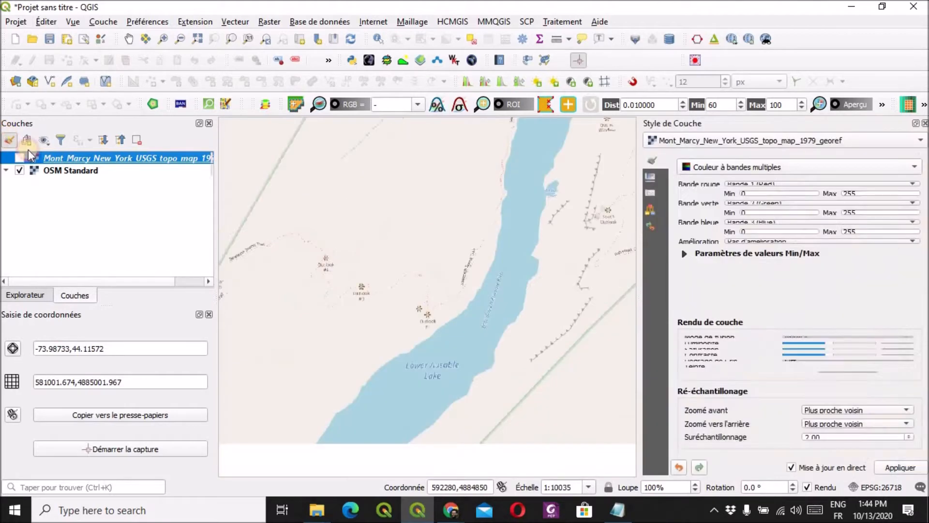
click(20, 159)
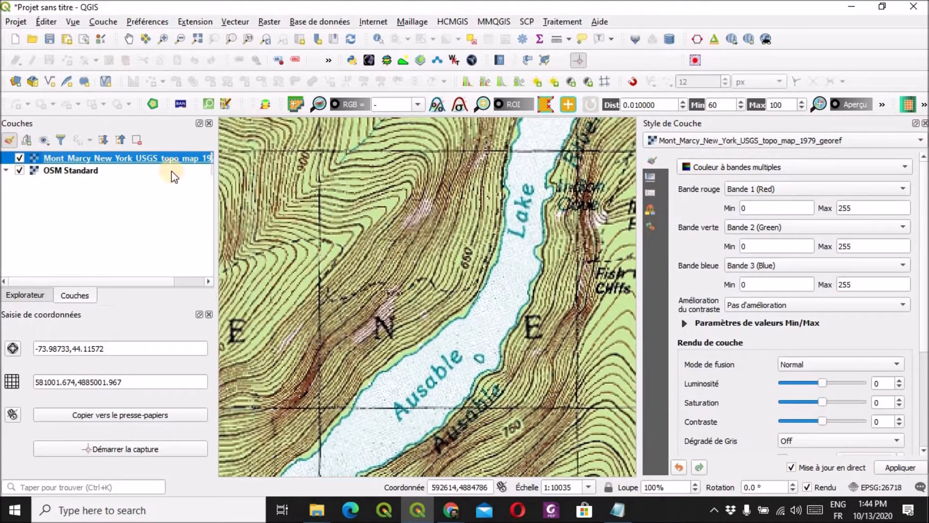
scroll(415, 208, down, 1)
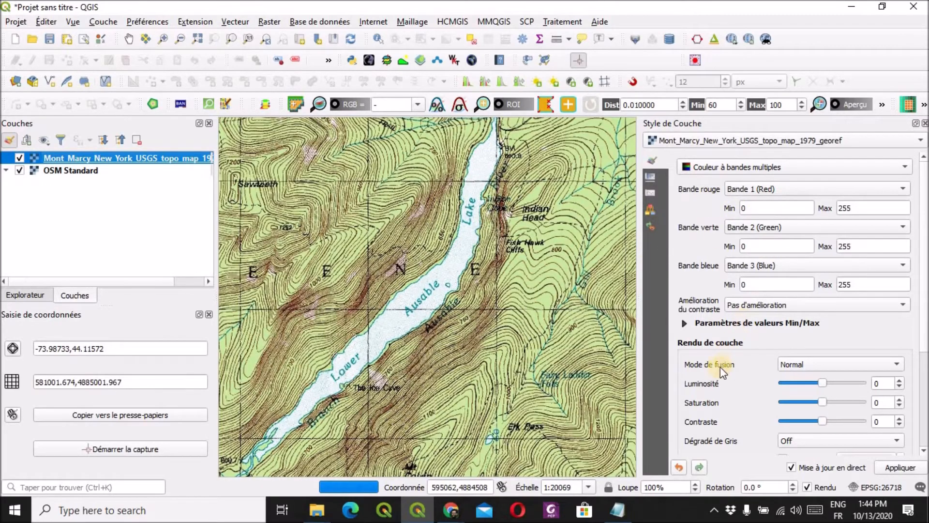
click(847, 361)
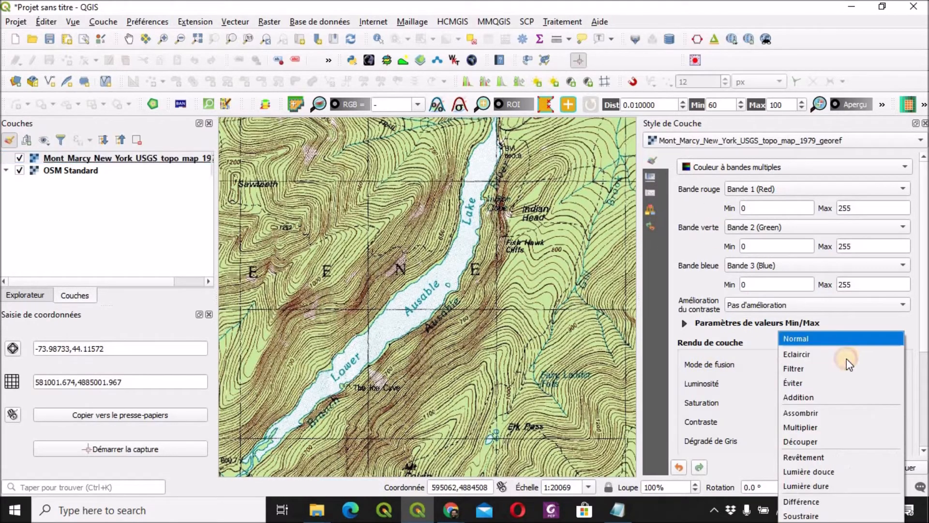
click(818, 427)
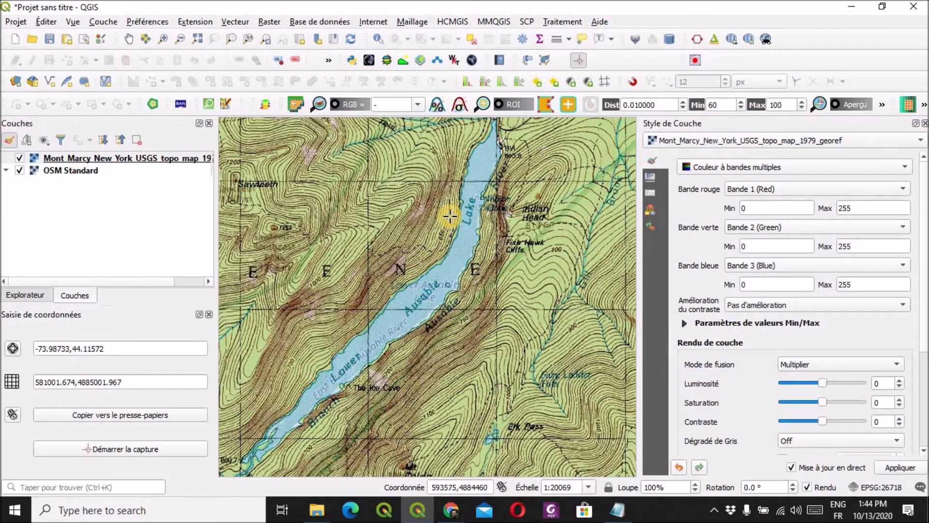
Step: Examine how the blended topographic map lines up with the OSM basemap around Lower Ausable Lake, switching the map layer's visibility to compare
scroll(438, 277, up, 2)
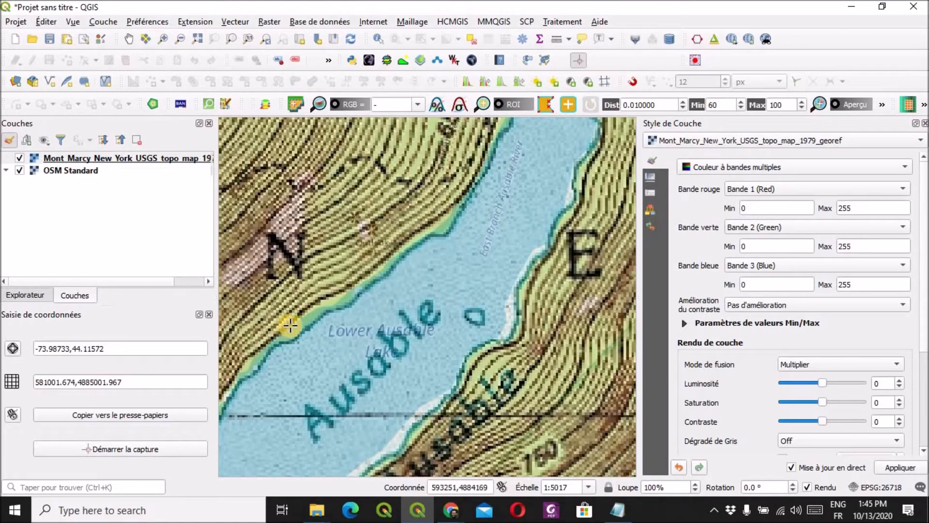
scroll(411, 293, down, 2)
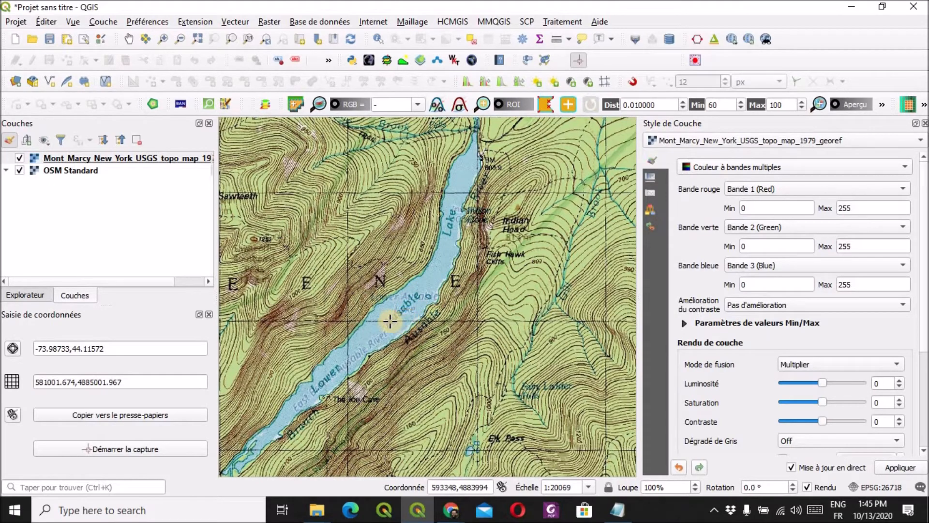
scroll(452, 252, down, 1)
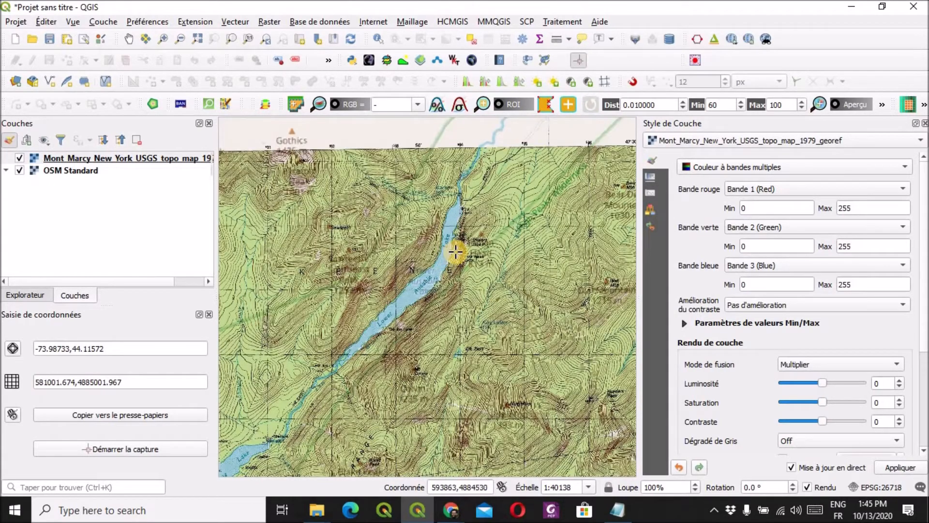
scroll(456, 251, down, 1)
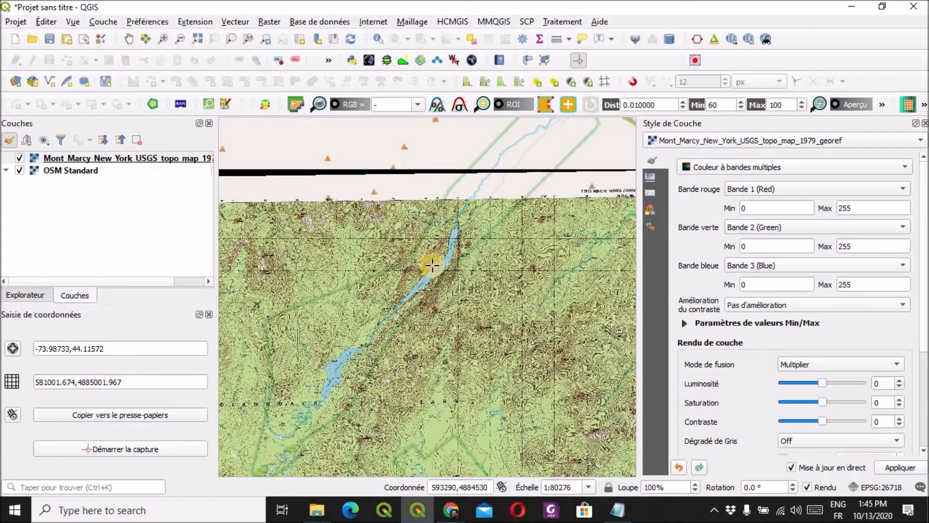
click(19, 159)
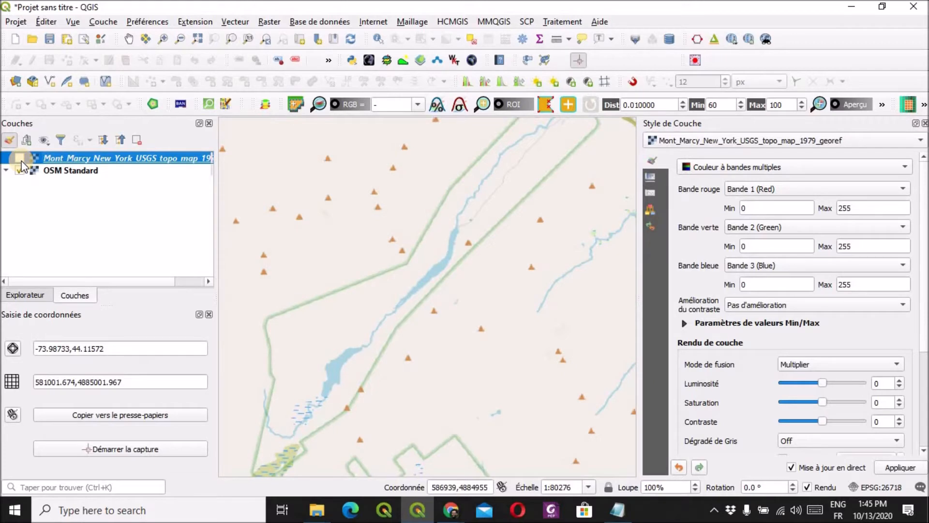
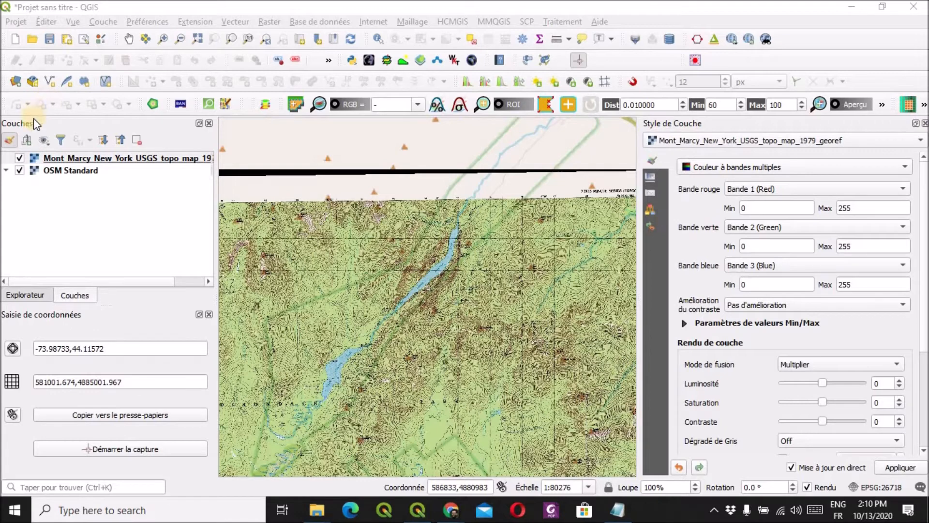
Step: Close the coordinate capture panel and start creating a new GeoPackage layer
click(209, 315)
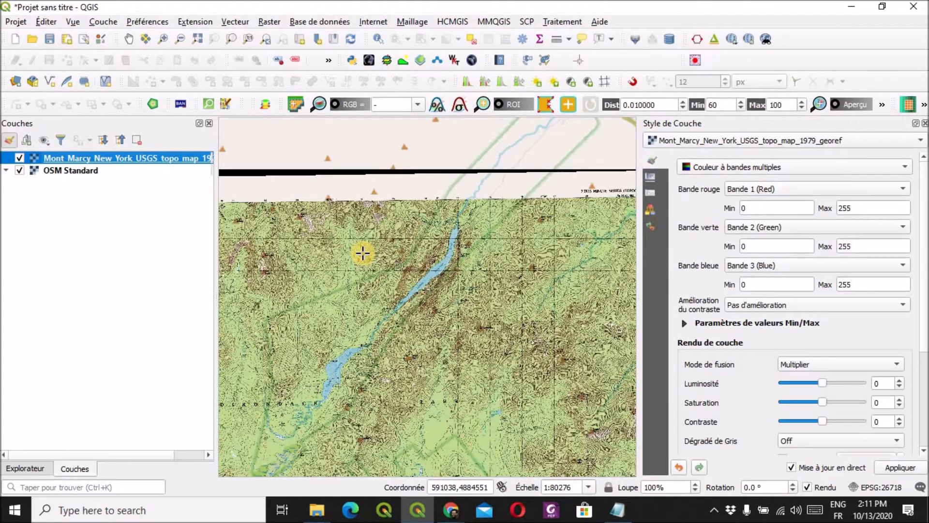
click(117, 22)
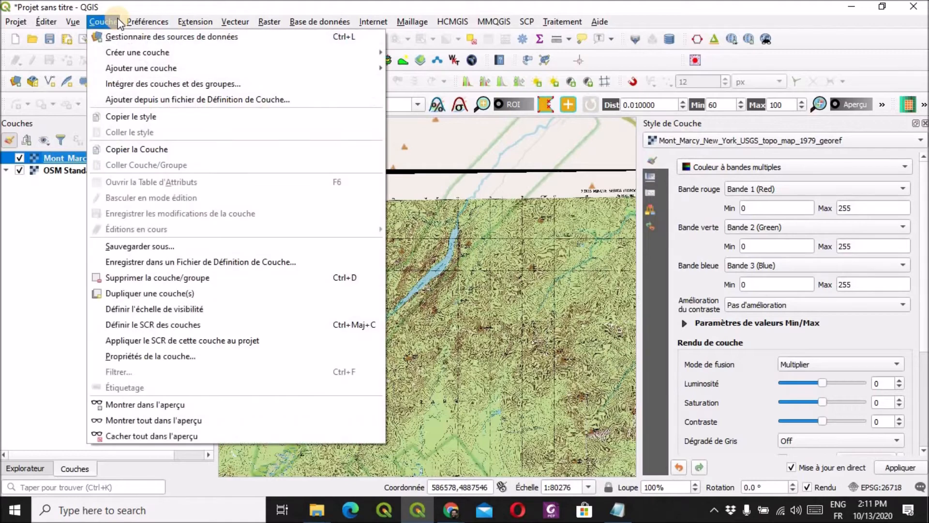
mouse_move(140, 54)
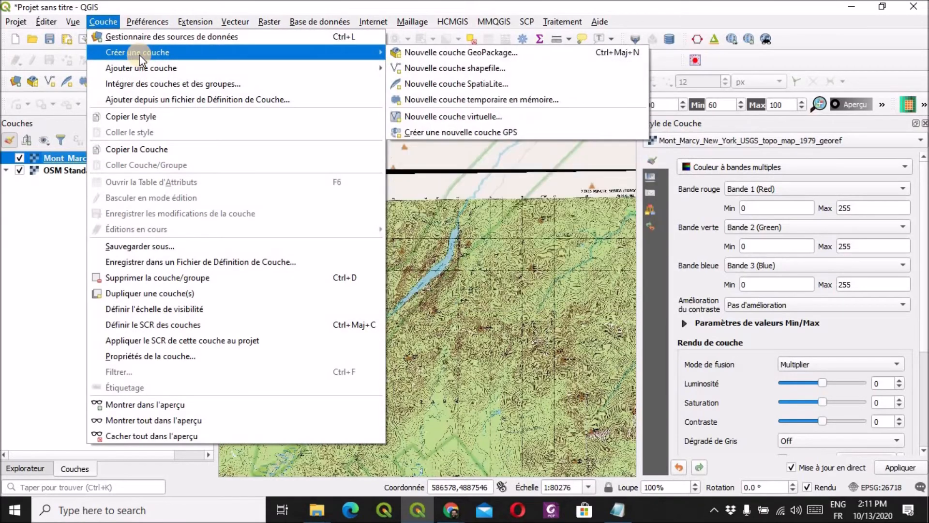
click(420, 53)
drag(441, 12, 438, 27)
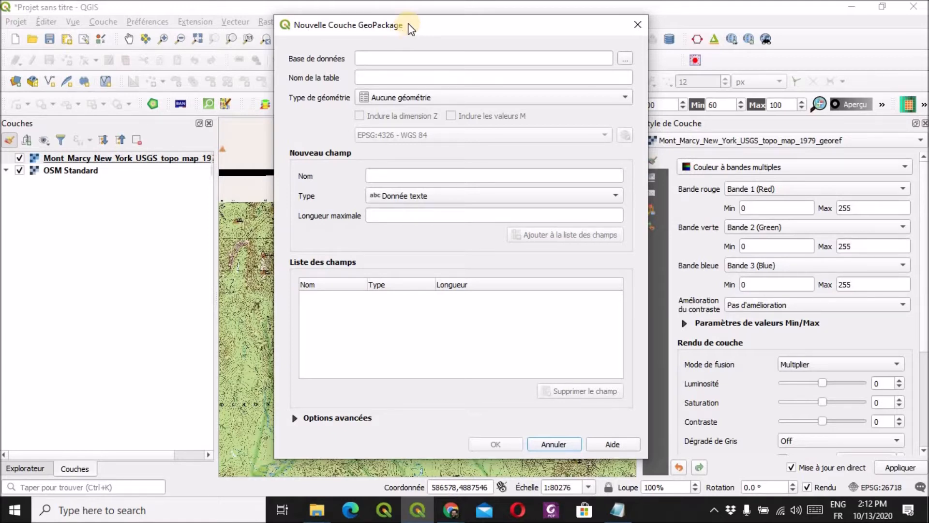
Step: Set the new layer's database to a GeoPackage file named Mont_Marcy in the Exercice_1 folder
click(629, 61)
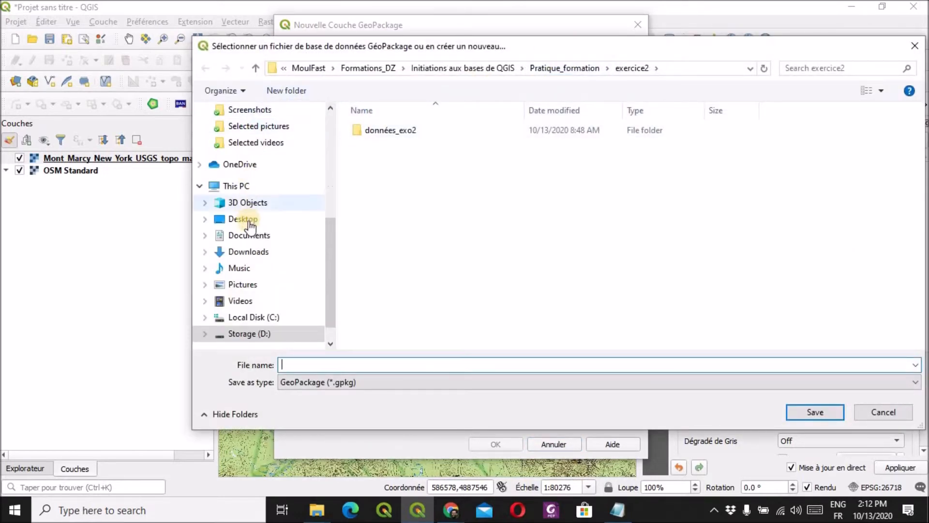
scroll(249, 225, up, 8)
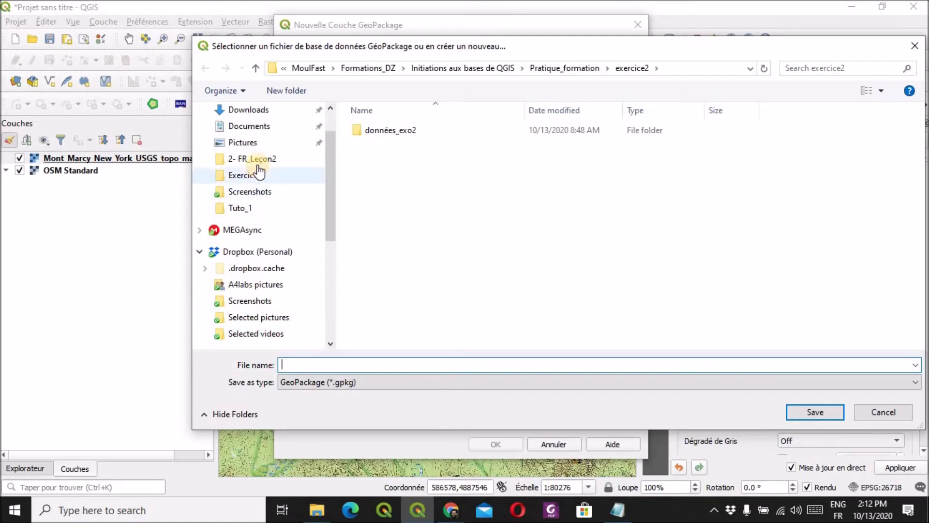
click(242, 175)
click(416, 366)
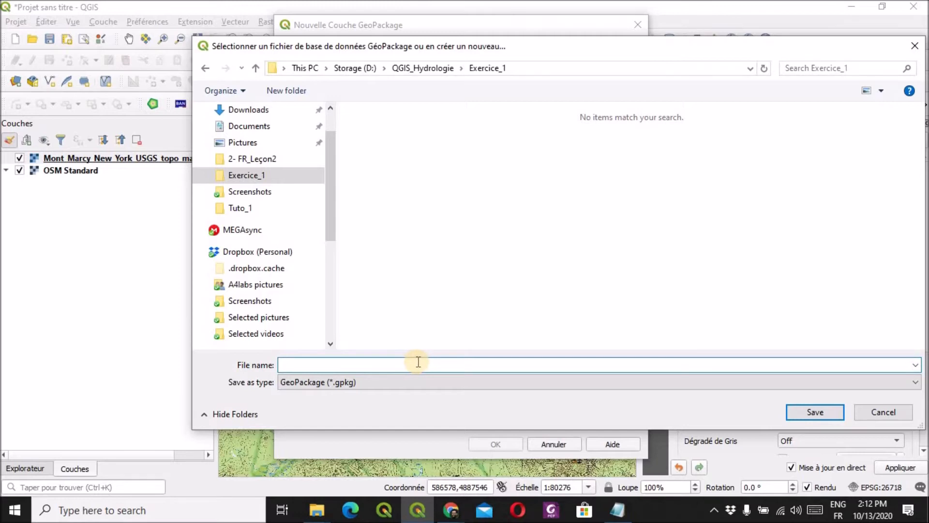
text(Mont_Marcy)
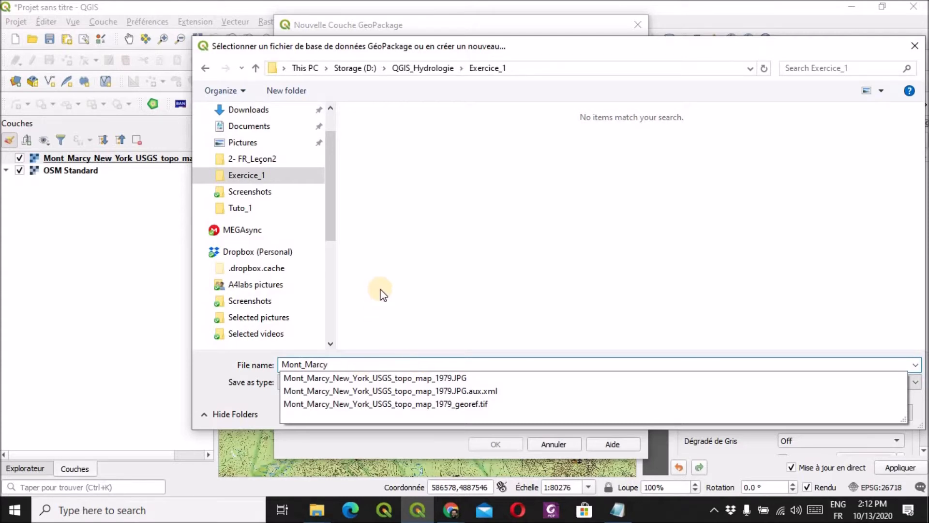
click(447, 291)
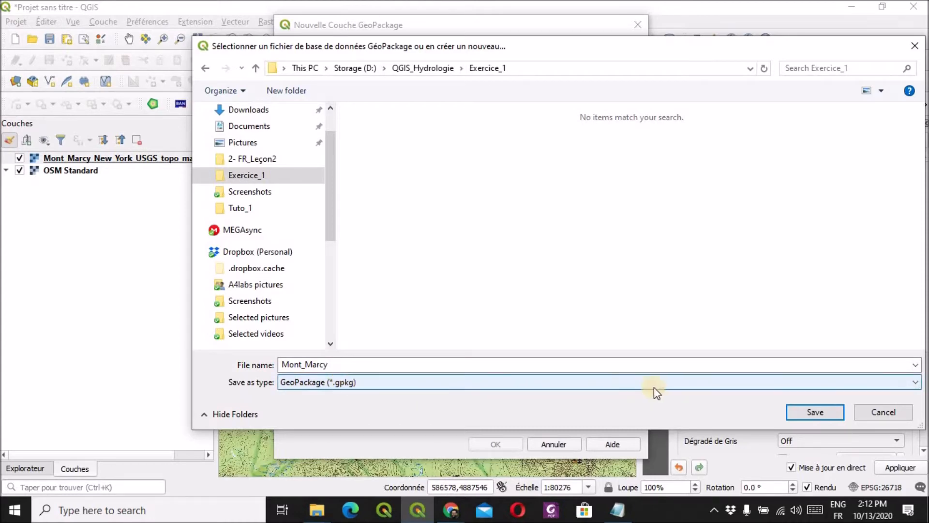
click(827, 412)
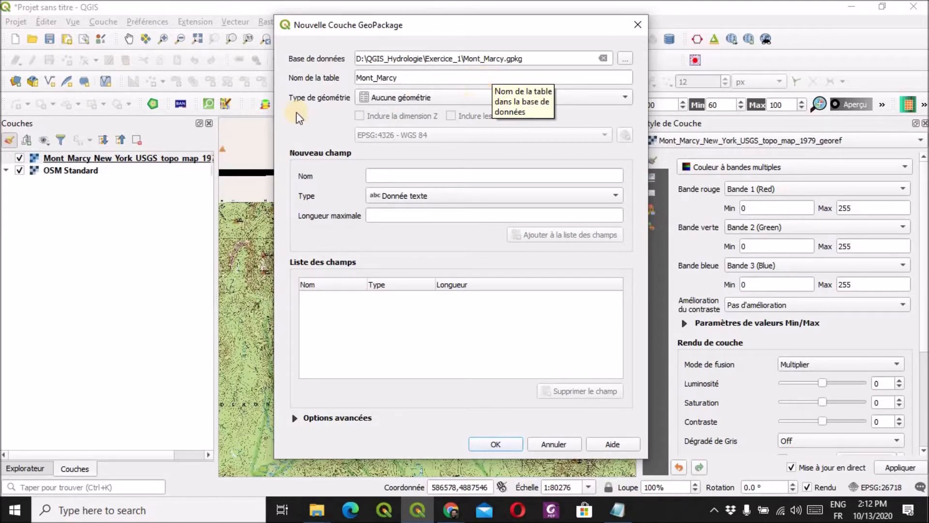
Step: Name the new table Sommets, set its geometry type to Point and its CRS to the project's EPSG:26718 - NAD27 / UTM zone 18N
drag(411, 77, 326, 65)
text(Sommets)
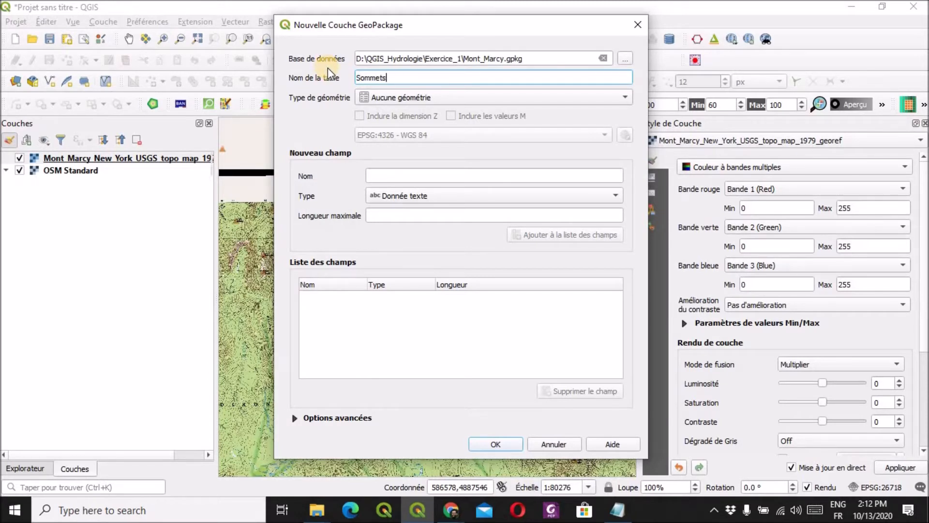
click(447, 97)
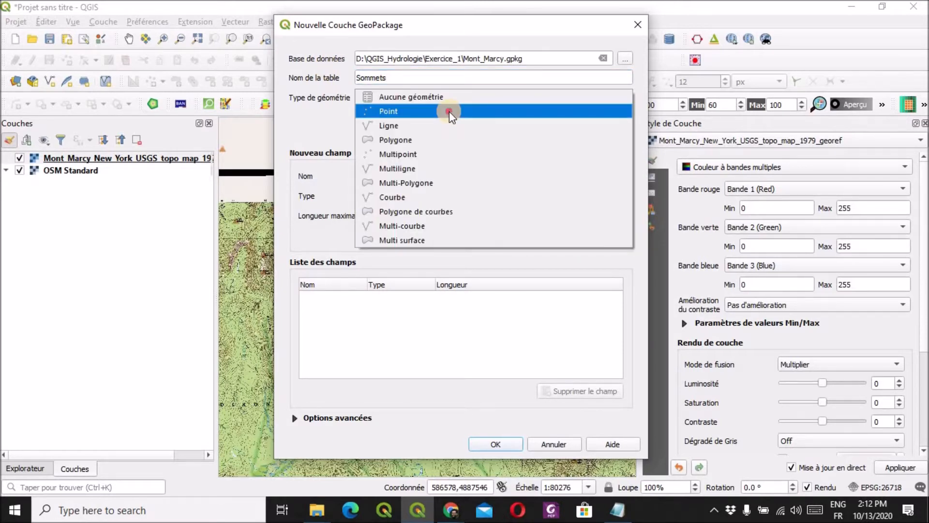
click(449, 111)
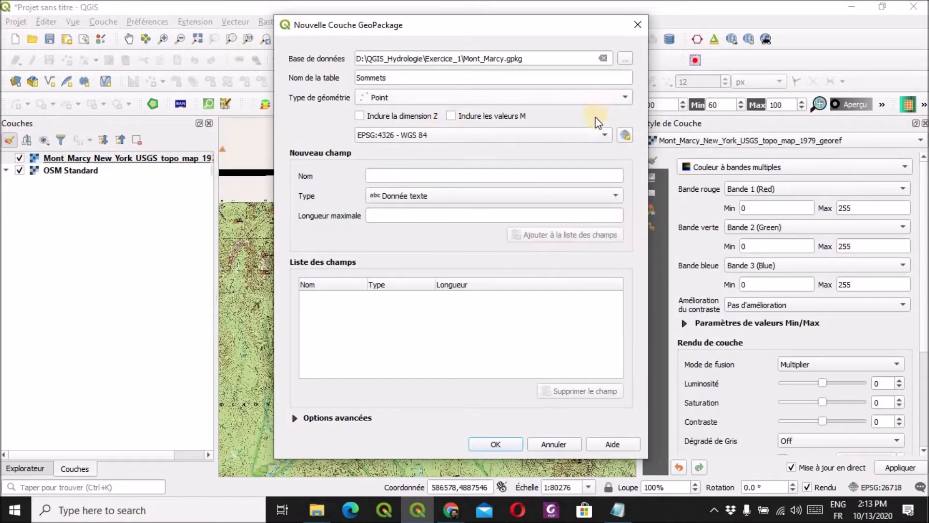
click(599, 136)
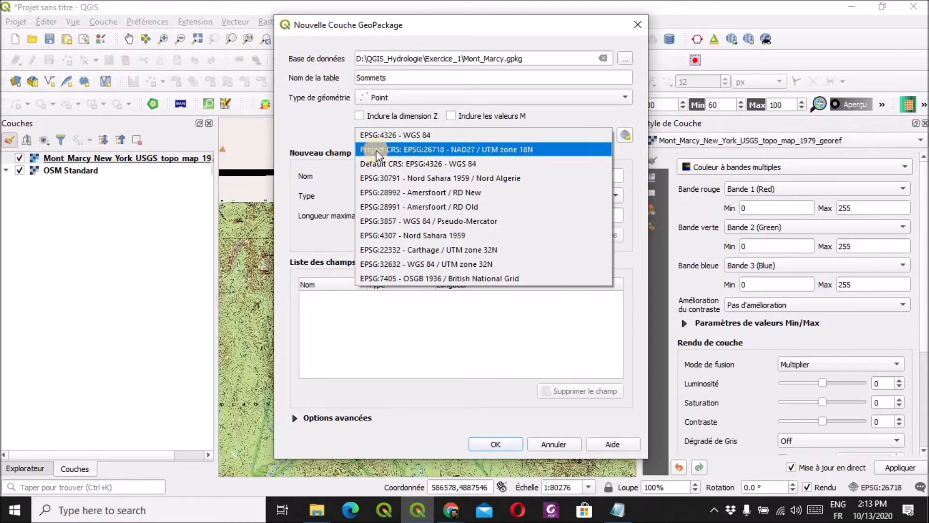
click(409, 150)
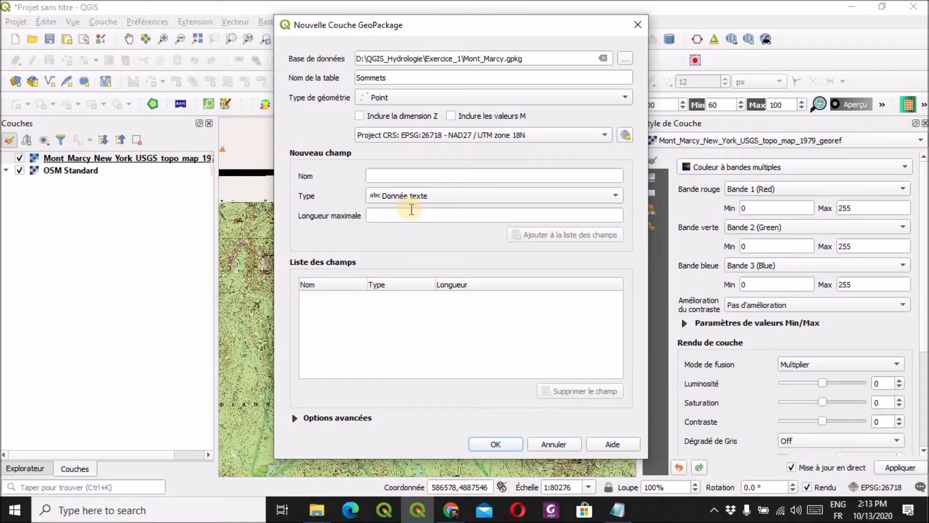
Step: Add a field named Elévation of type Nombre entier (entier) to the new layer's field list
click(421, 179)
text(E)
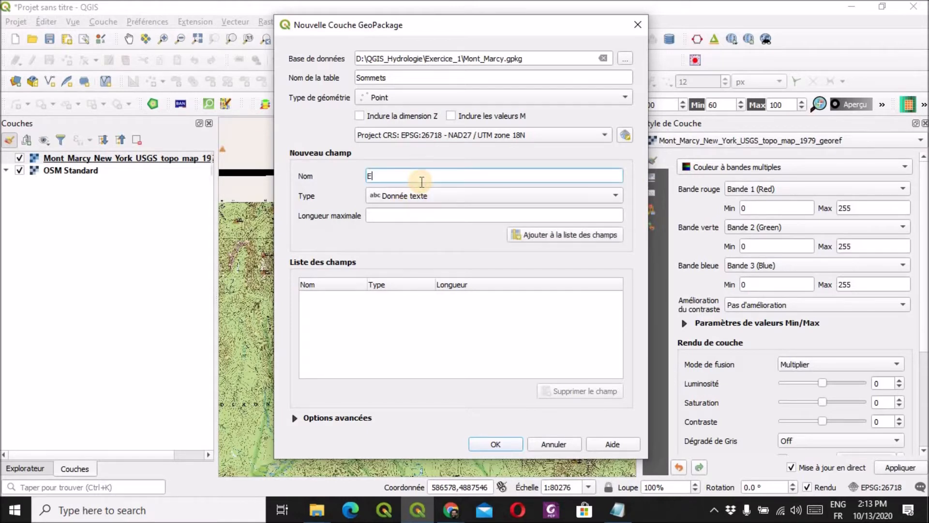
text(lévation)
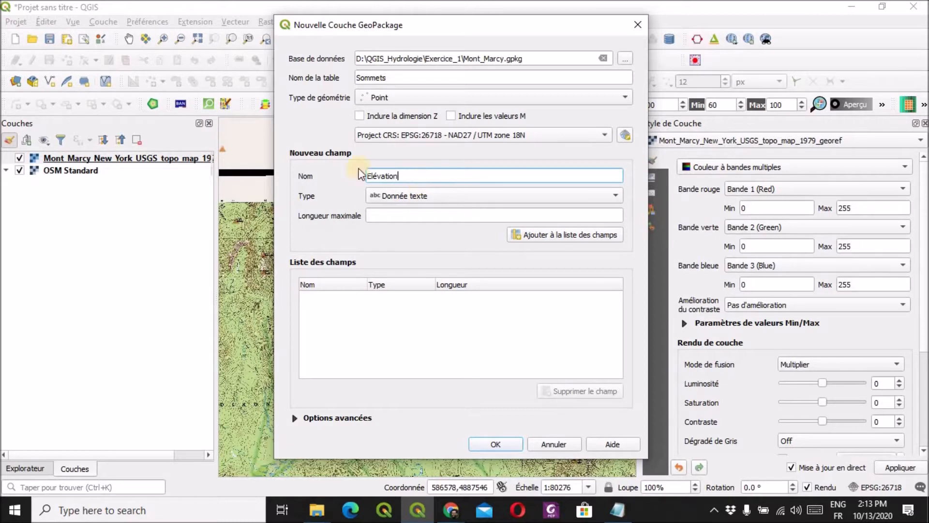
click(402, 196)
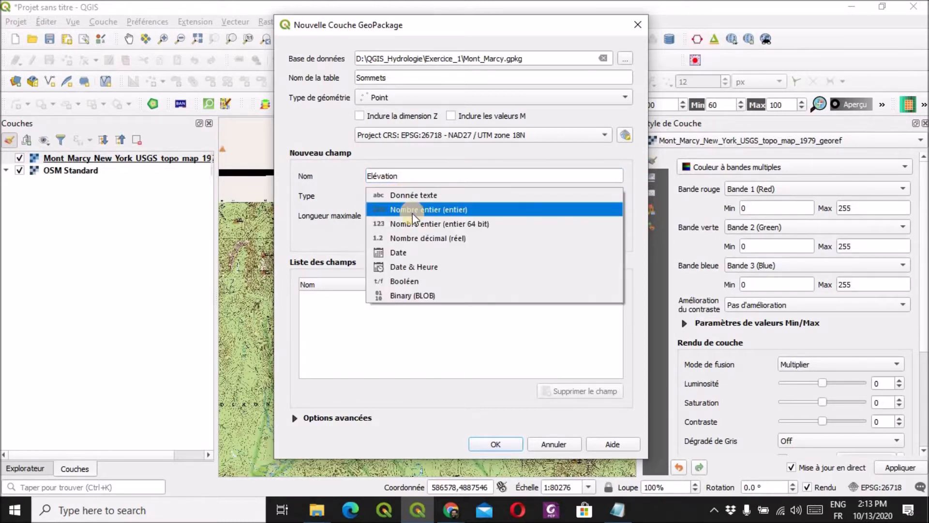
click(412, 209)
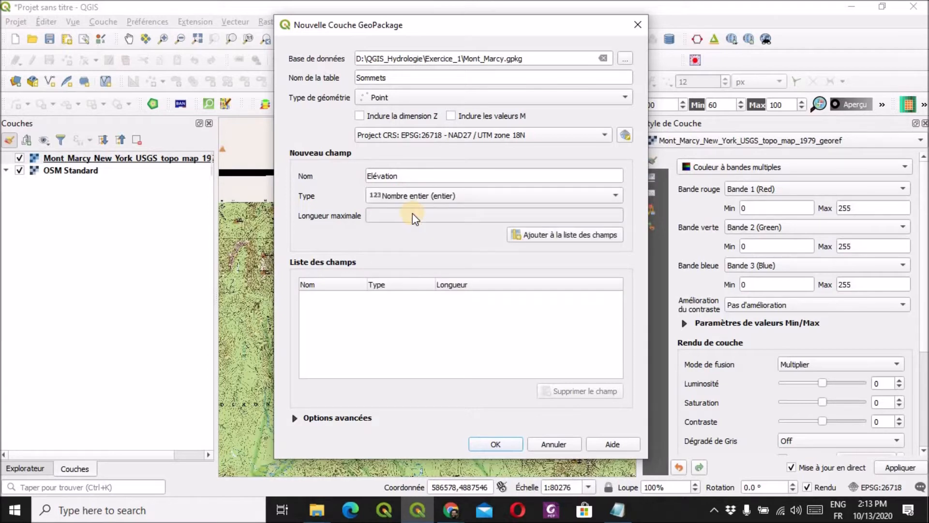
click(553, 236)
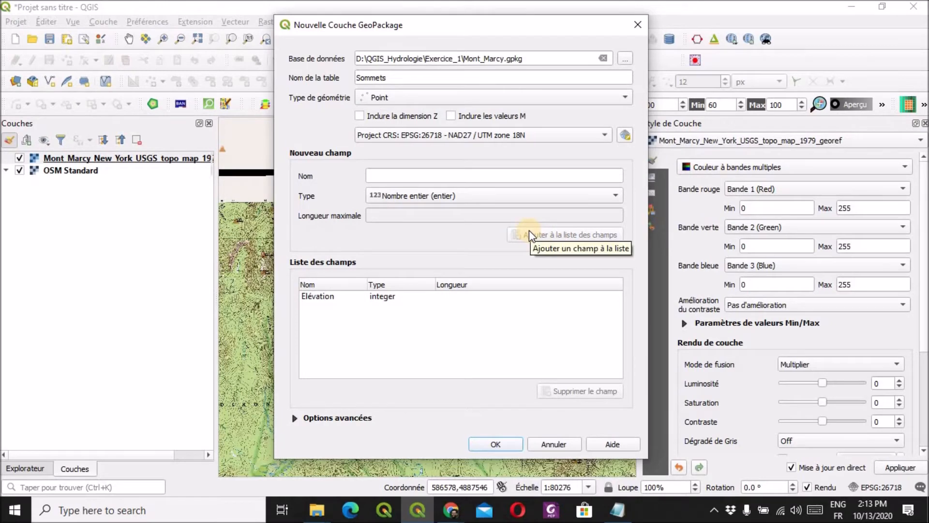
Step: Add a text field named Nom to the field list and create the Sommets layer
click(375, 175)
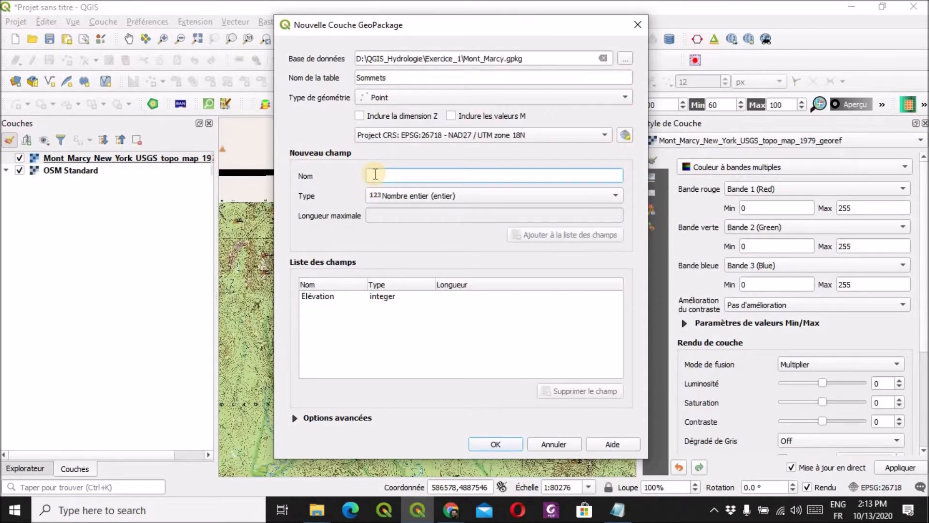
text(Nom)
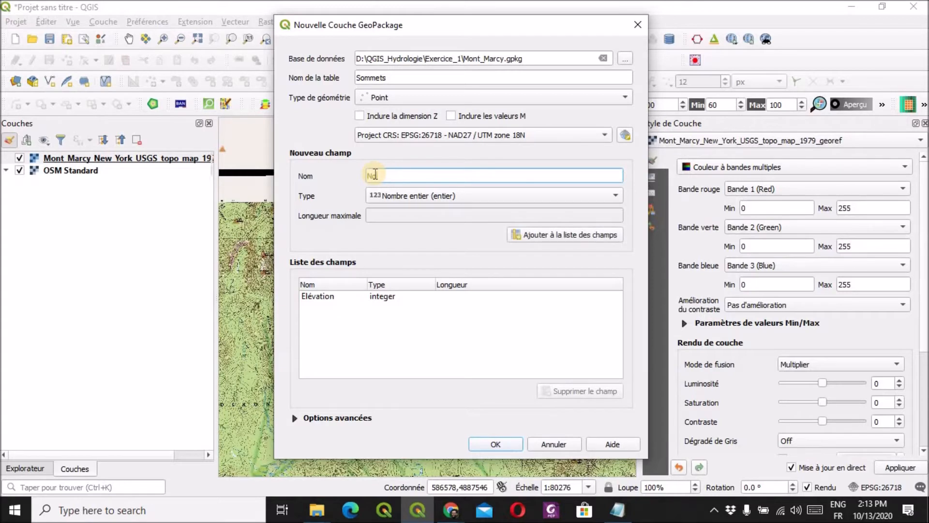
click(426, 200)
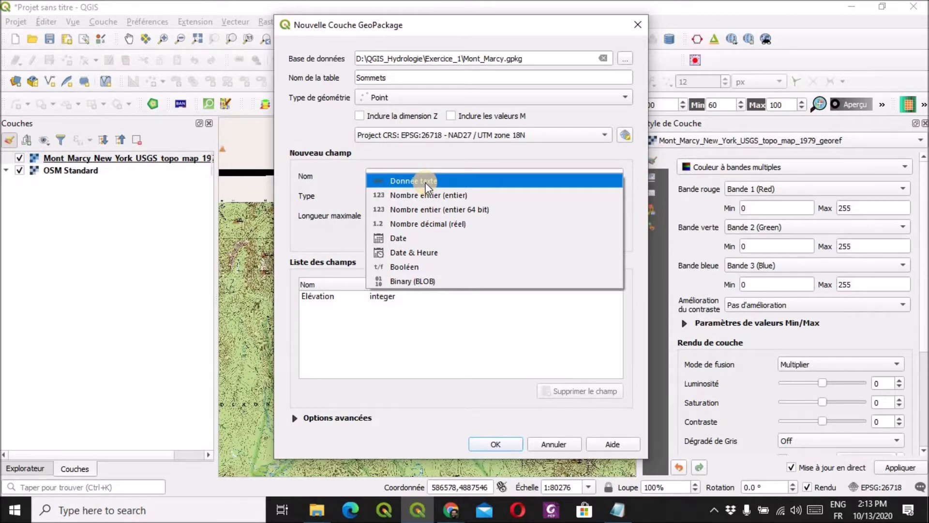
click(426, 182)
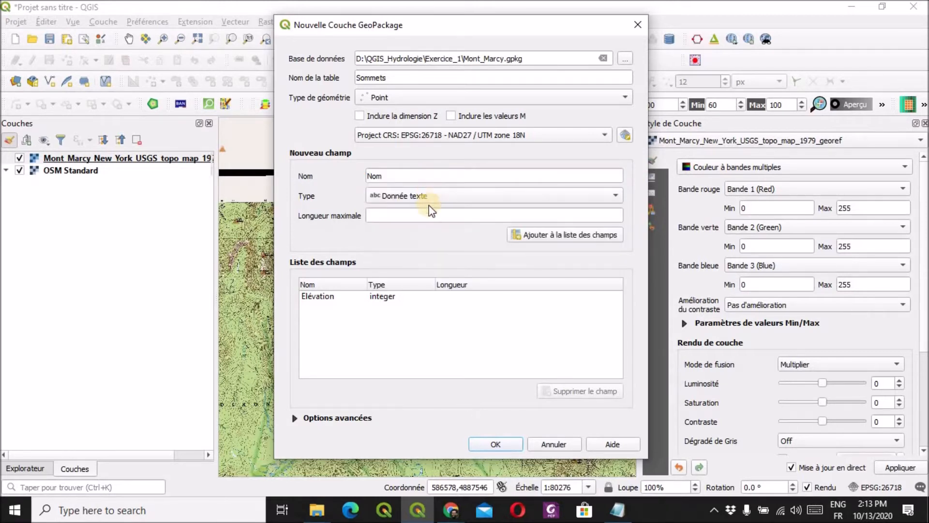
click(594, 238)
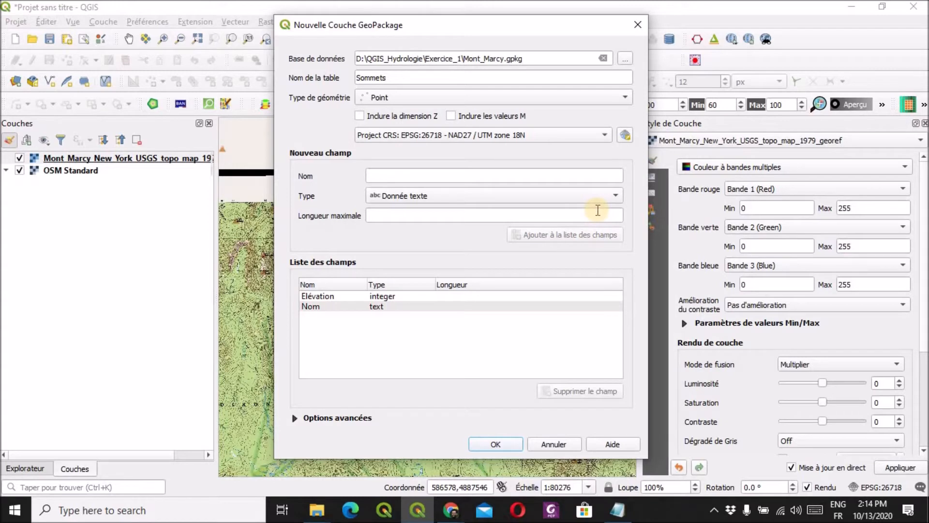
click(513, 444)
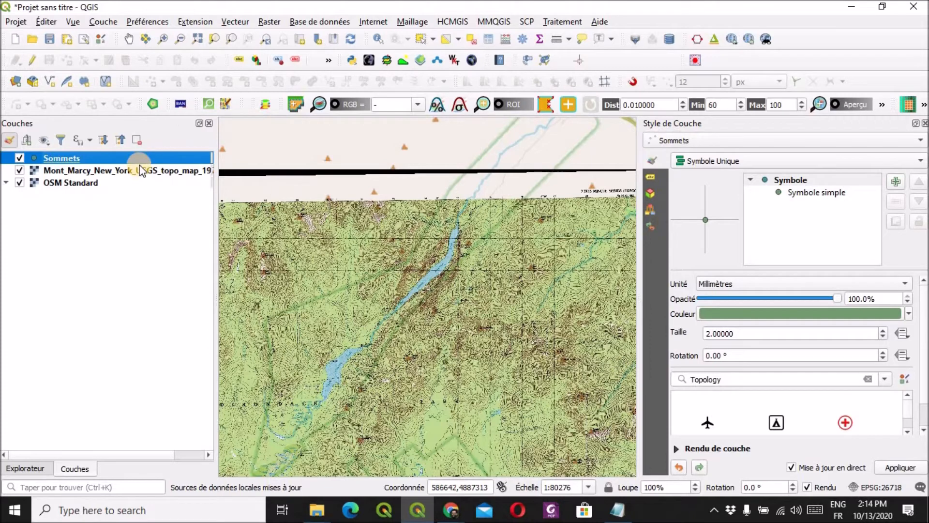
Step: Put the Sommets layer into edit mode and activate adding point features
click(36, 59)
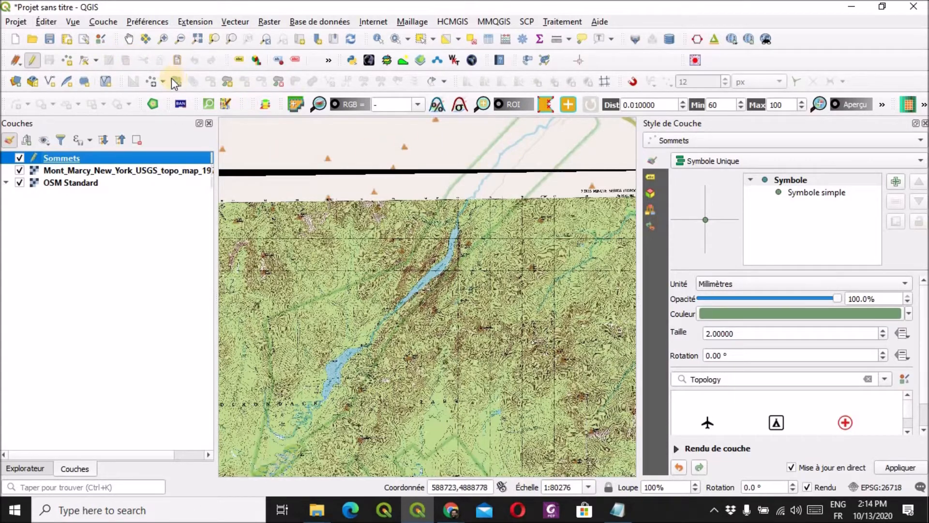
click(69, 61)
click(66, 59)
Step: Add a point at the Mt Marcy summit with Elévation 1626 and Nom "Mt Marcy"
scroll(384, 184, down, 1)
scroll(429, 216, down, 1)
scroll(353, 208, up, 1)
scroll(378, 201, up, 1)
scroll(367, 213, up, 2)
scroll(525, 209, down, 1)
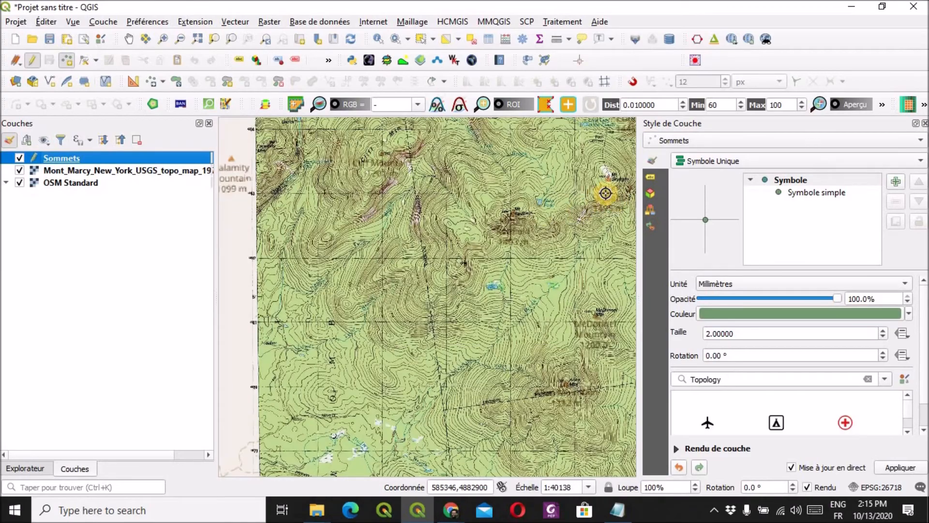
scroll(606, 193, down, 1)
scroll(614, 179, up, 2)
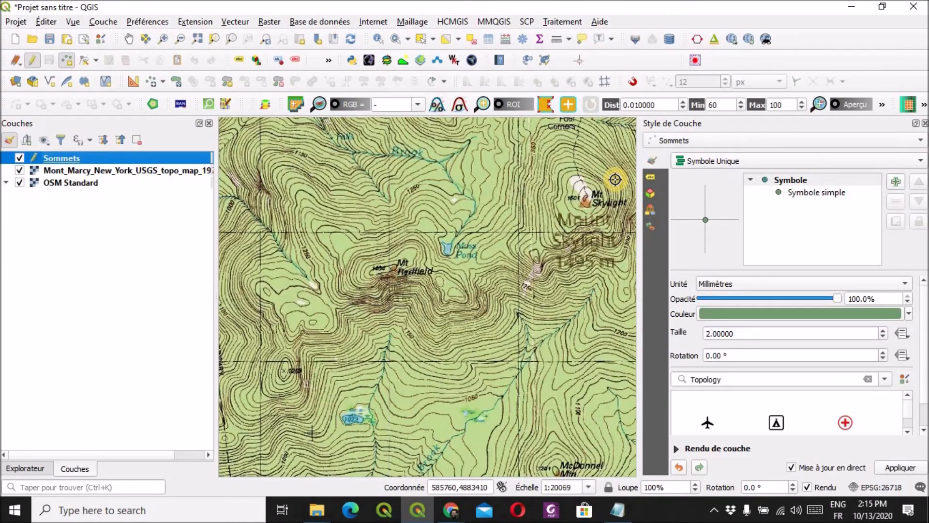
scroll(605, 179, up, 1)
scroll(566, 320, down, 1)
scroll(530, 158, up, 1)
scroll(531, 158, down, 1)
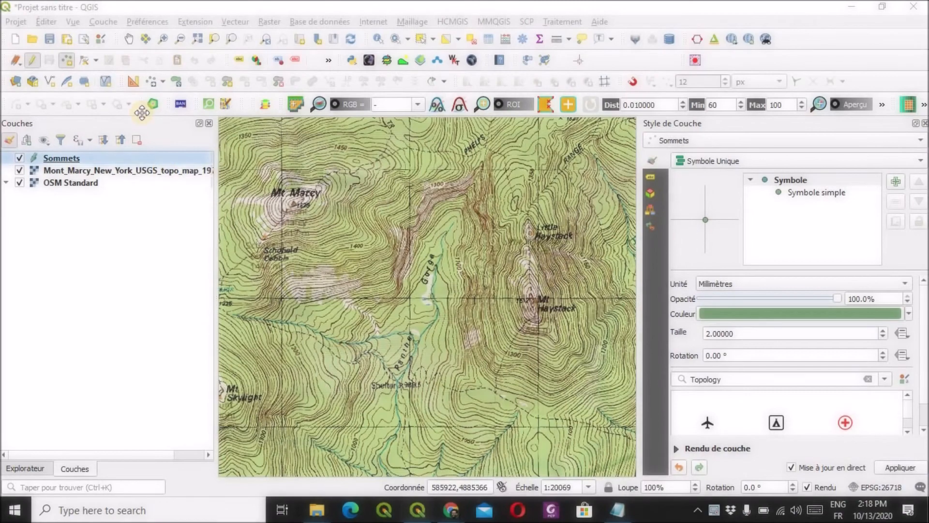
scroll(308, 212, up, 2)
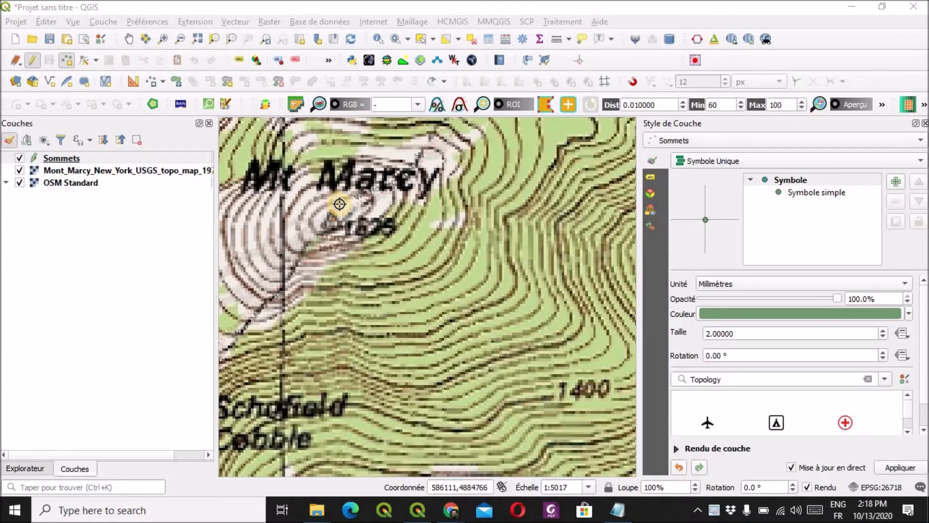
scroll(340, 203, down, 1)
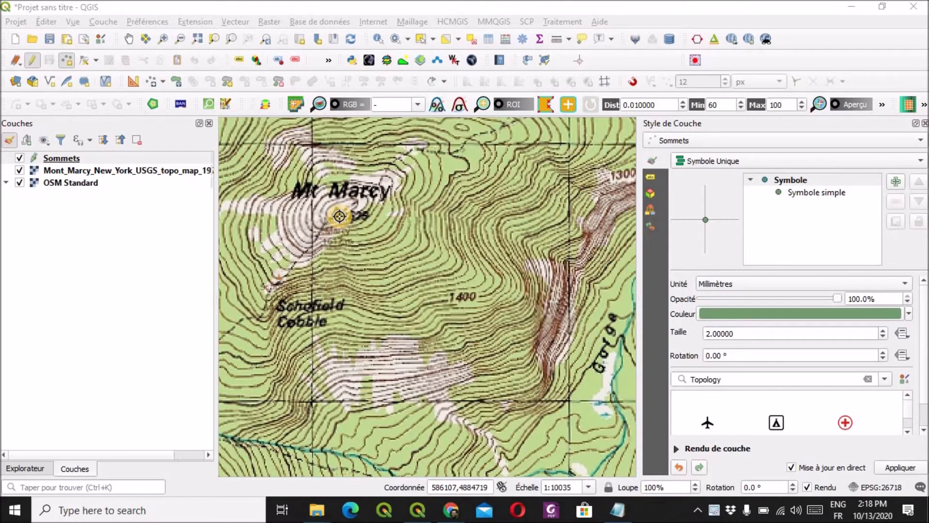
scroll(339, 217, up, 1)
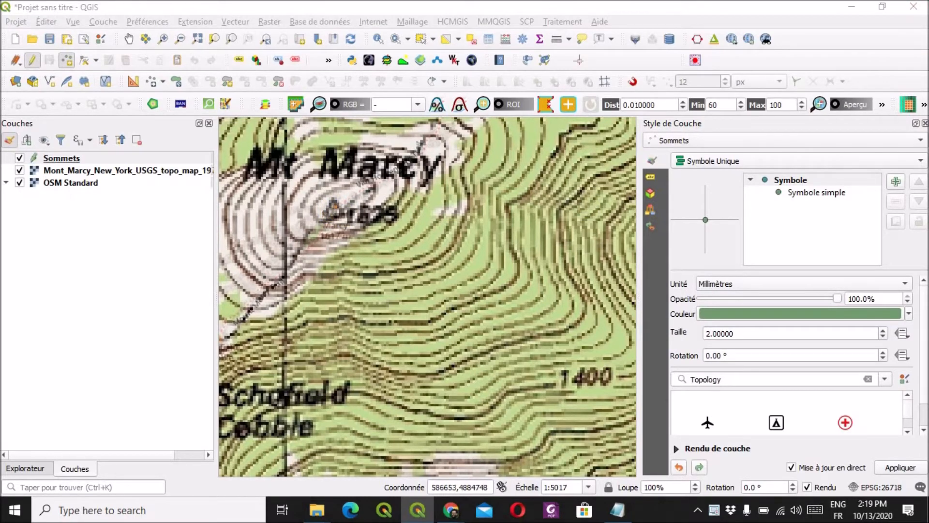
click(349, 222)
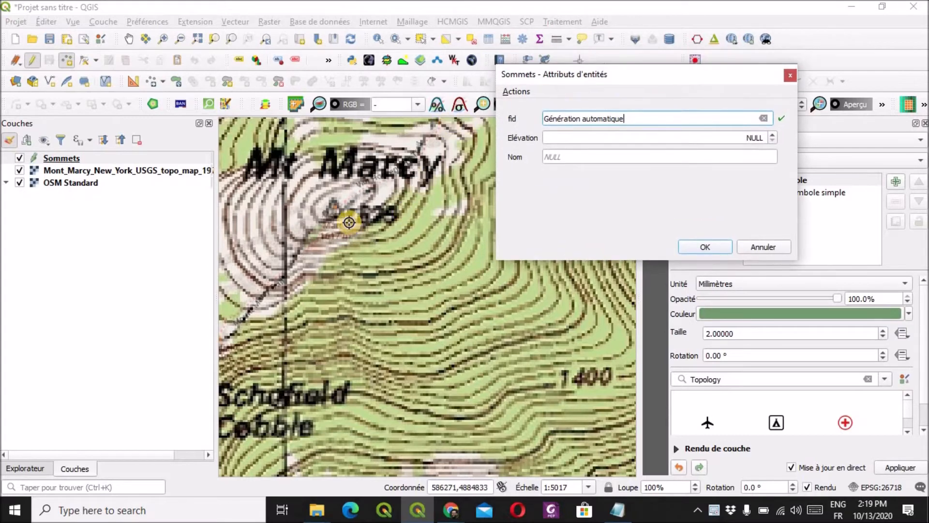
click(560, 136)
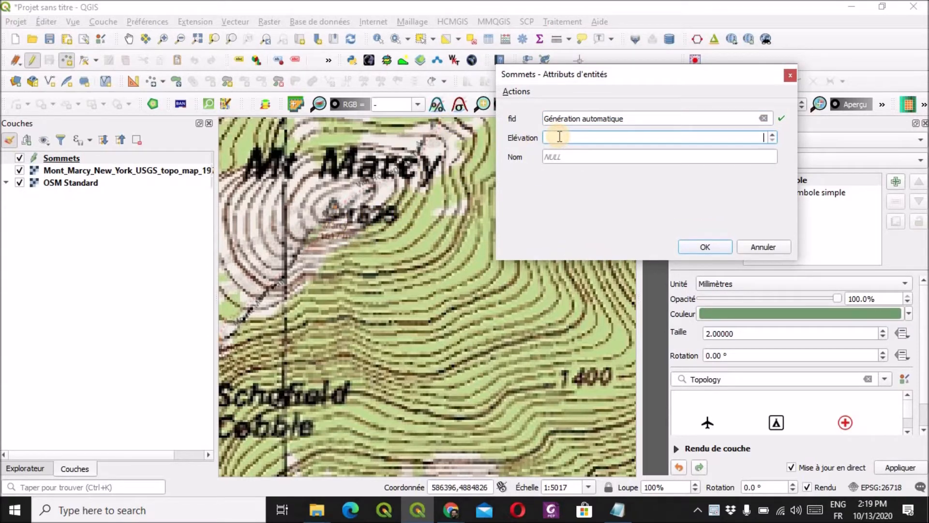
text(1626)
click(581, 158)
text(Mo)
key(BackSpace)
text(t)
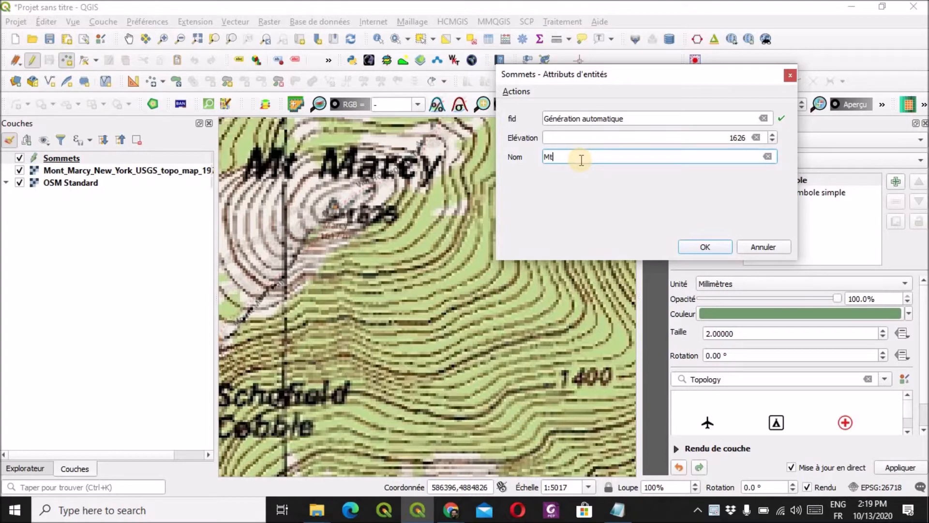
text( Marcy)
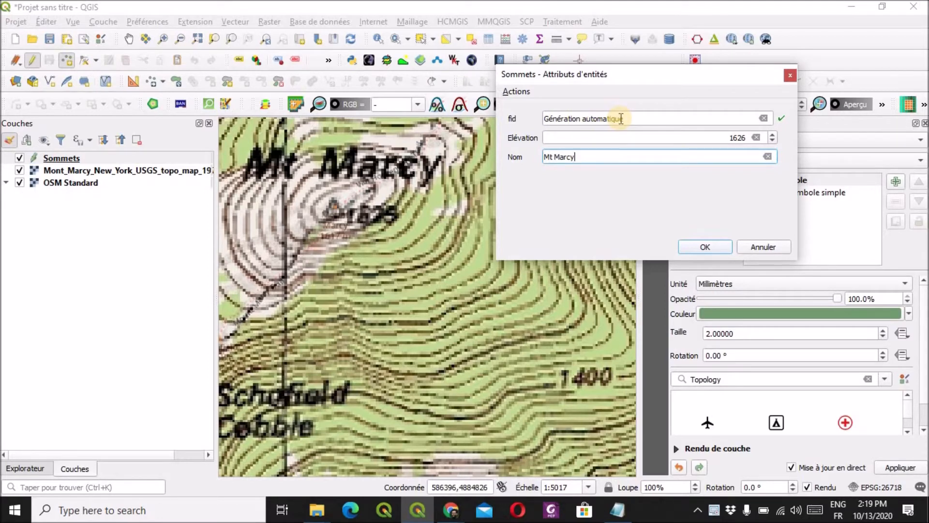
click(711, 246)
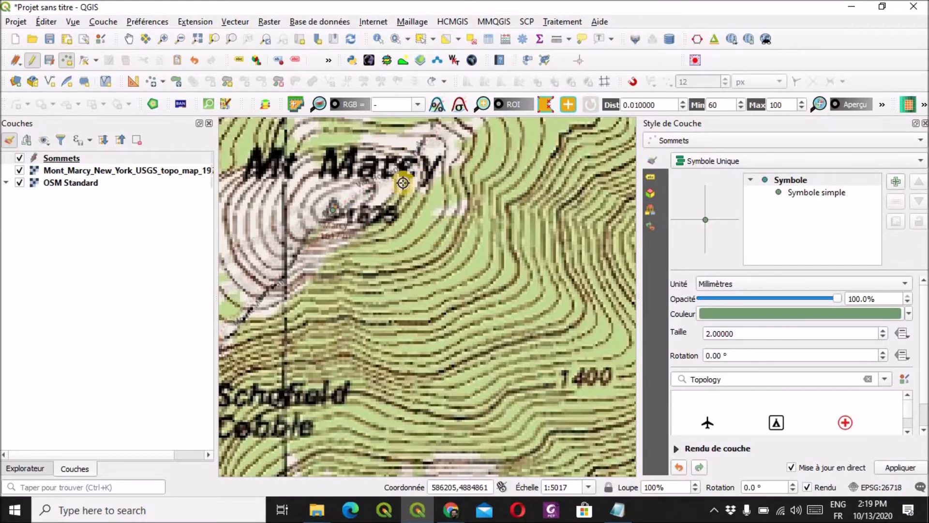
Step: Add a point at the Mt Haystack summit with Elévation 1672 and Nom "Mt Haystack"
scroll(390, 196, down, 2)
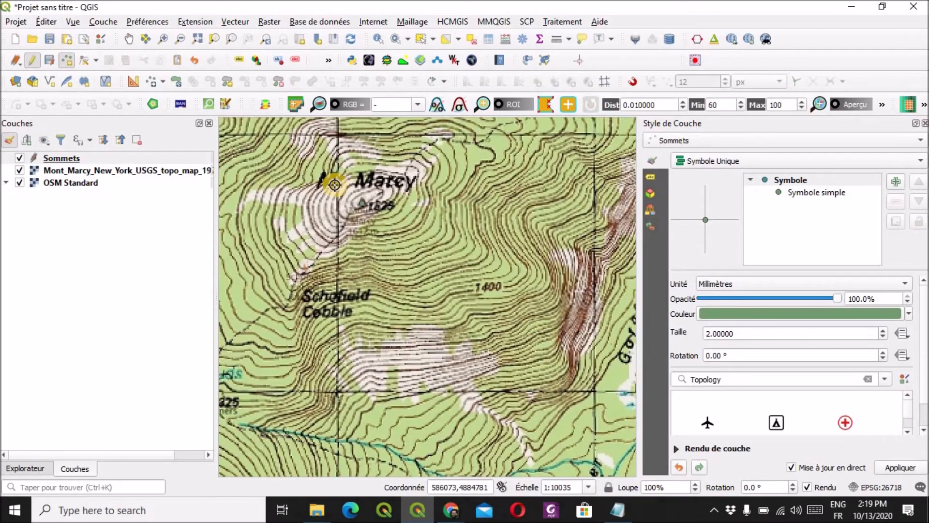
scroll(589, 292, up, 2)
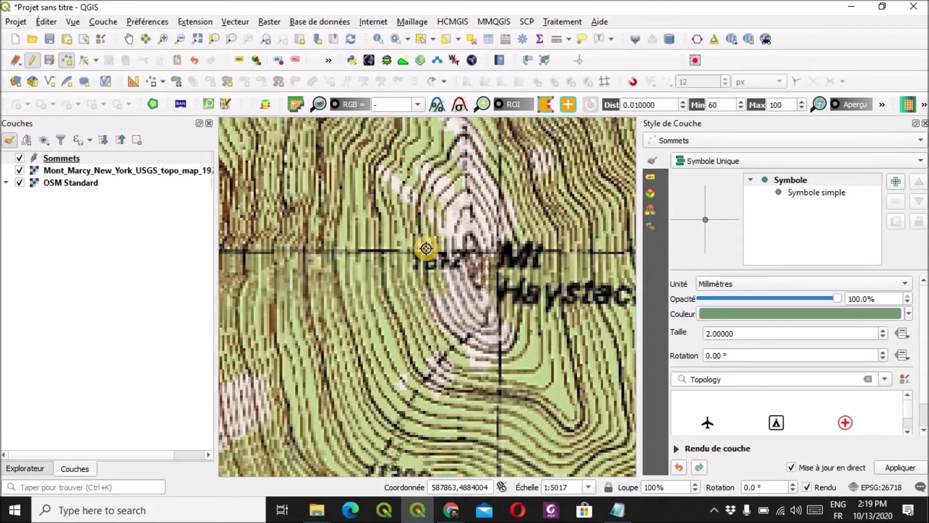
scroll(426, 245, down, 1)
scroll(460, 271, up, 1)
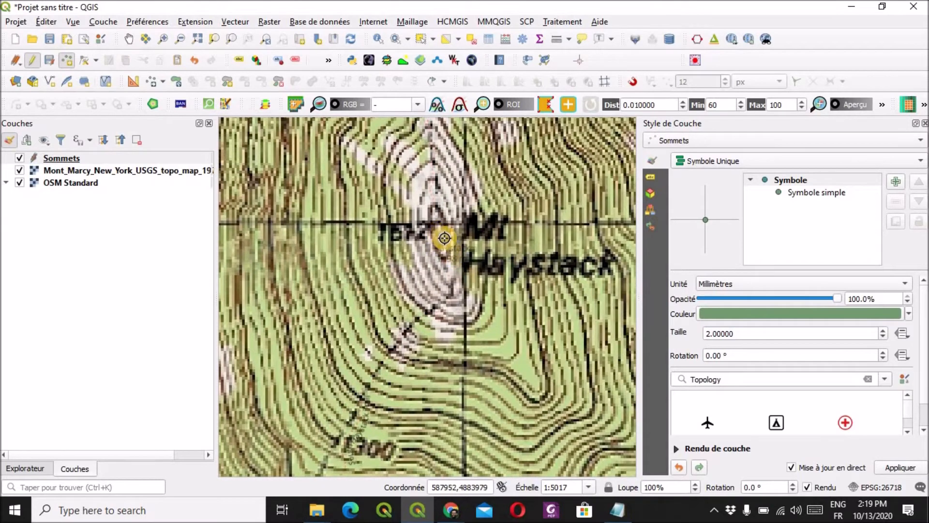
click(443, 237)
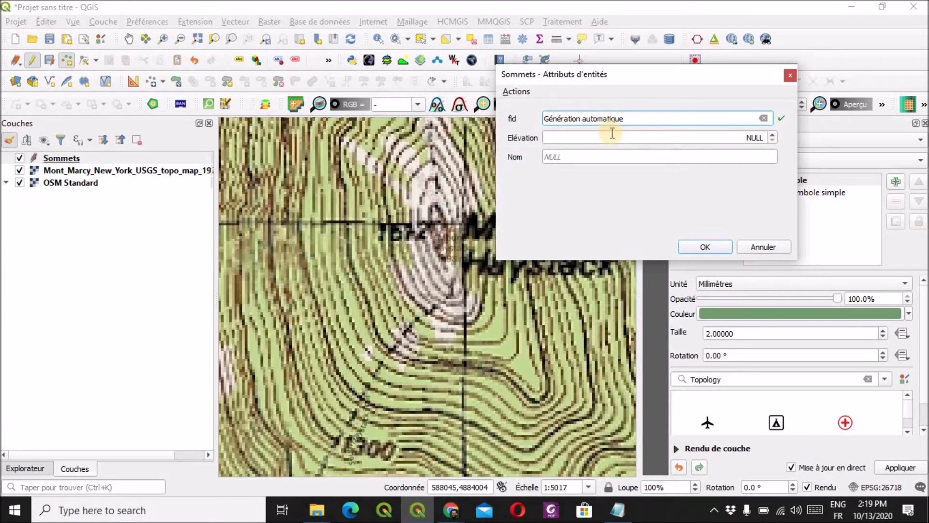
click(608, 138)
text(1672)
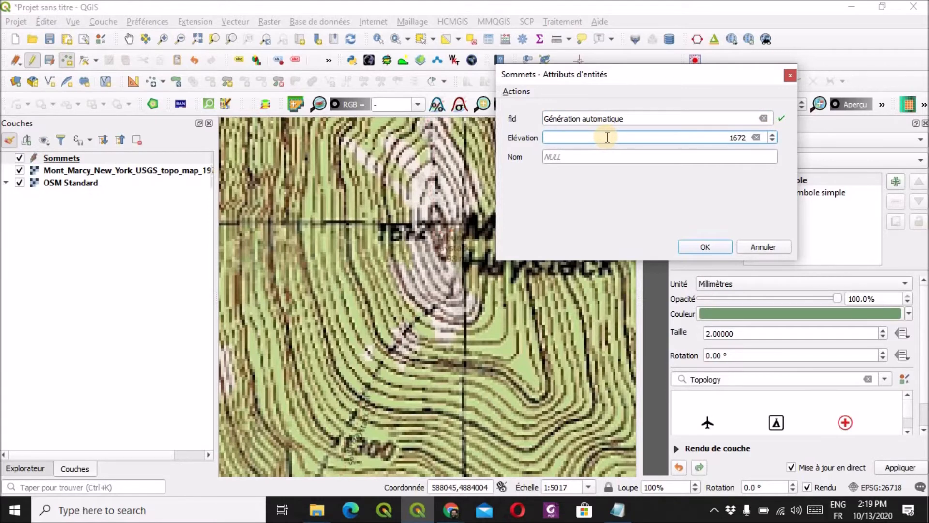
key(Tab)
text(M)
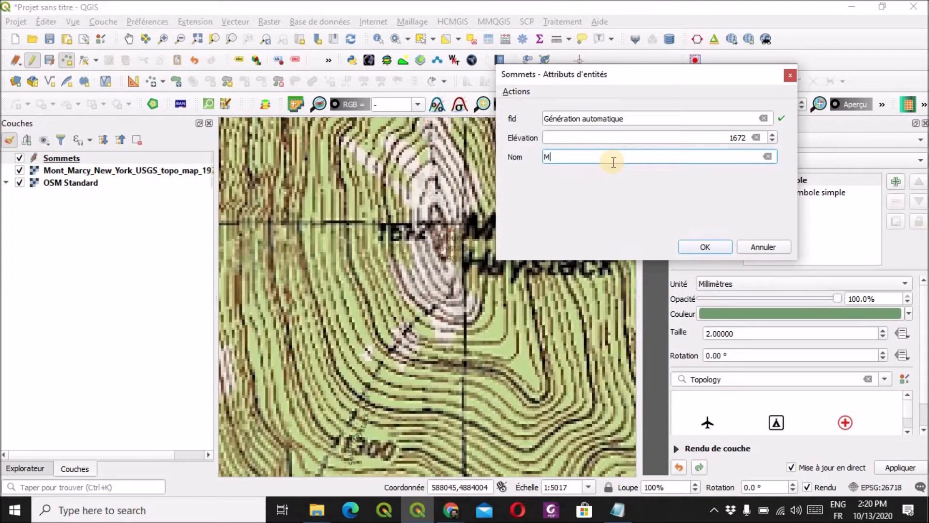
text(t Haystacj)
click(705, 247)
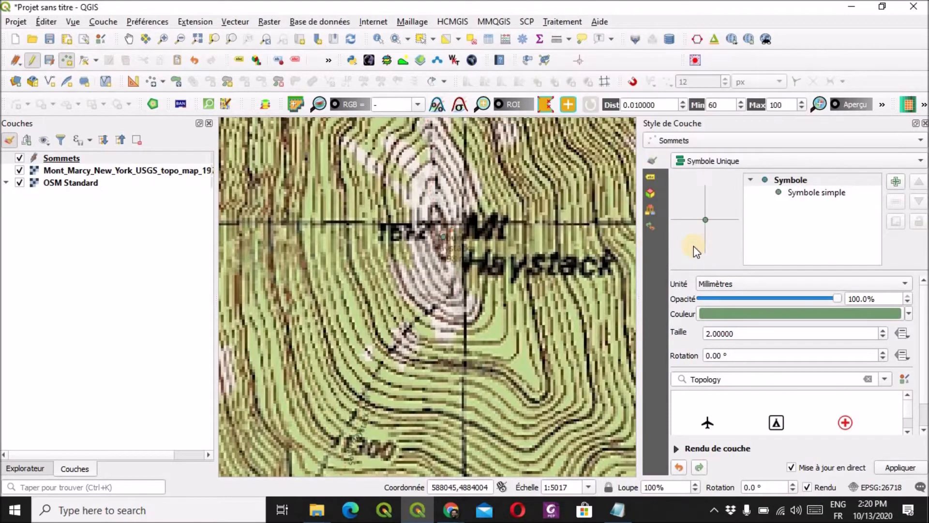
Step: Select the Mt Haystack point of the Sommets layer on the map, and clear the selection
scroll(469, 210, down, 3)
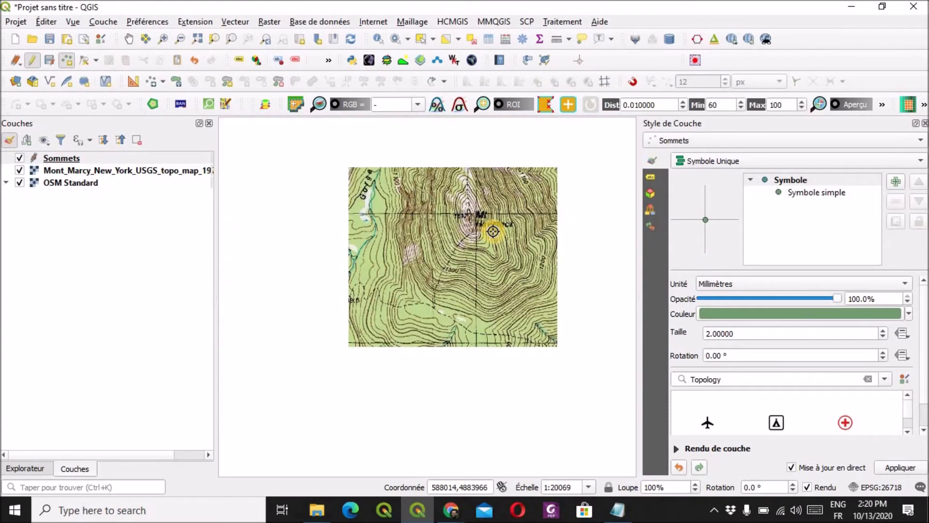
scroll(411, 201, up, 2)
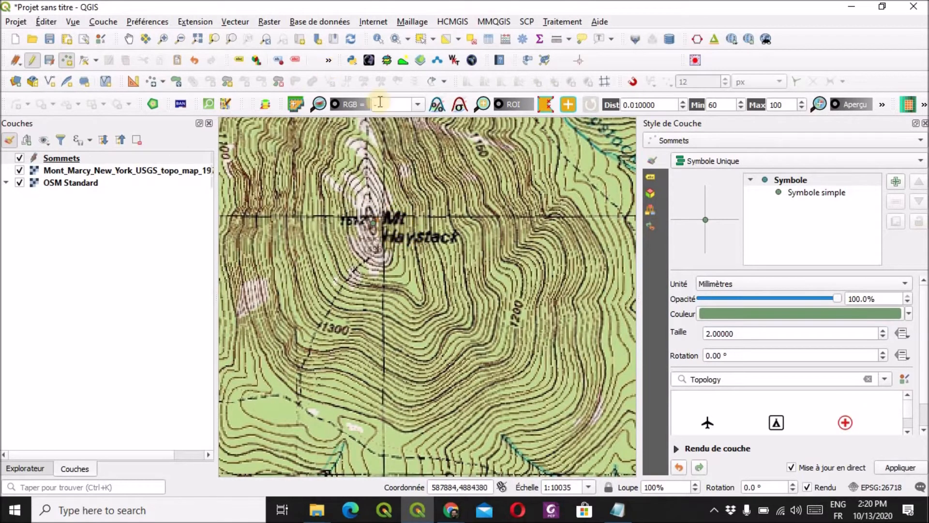
click(423, 39)
click(374, 222)
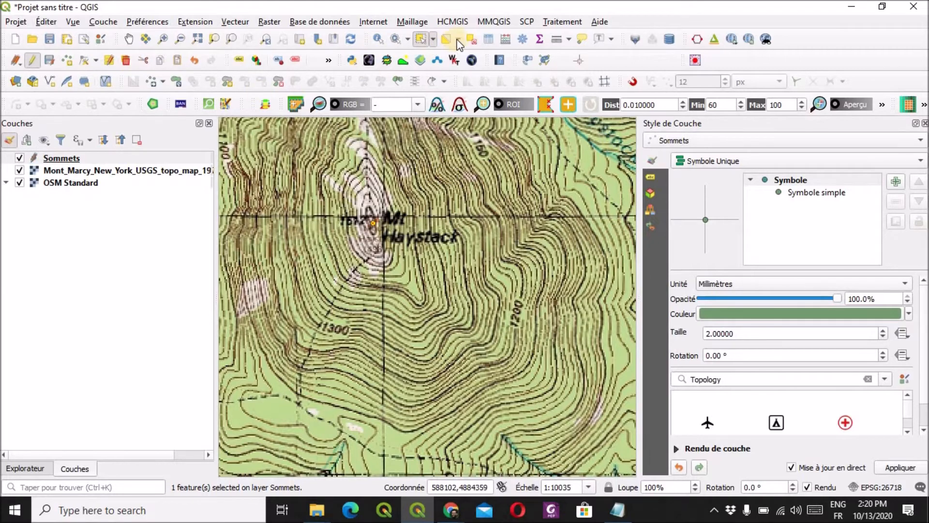
click(472, 38)
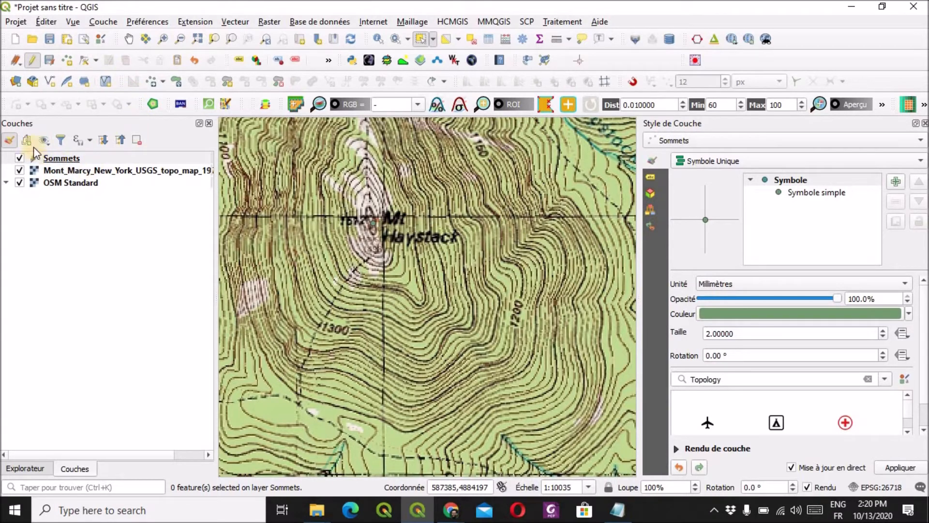
Step: End the editing session of the Sommets layer and save its modifications
click(32, 61)
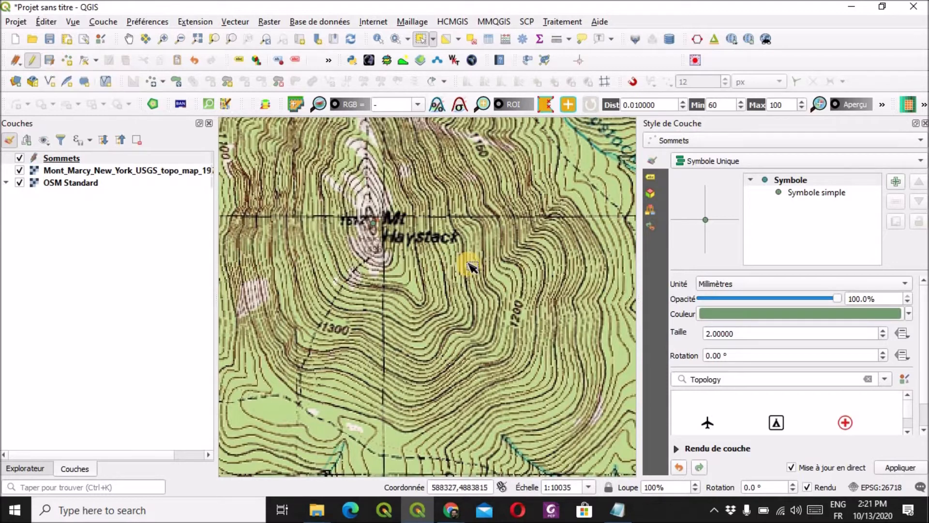
click(34, 59)
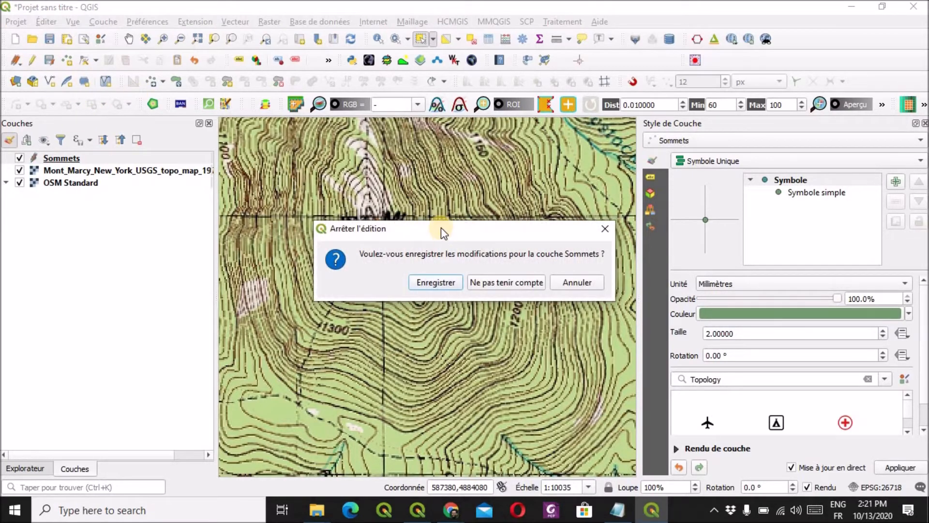
drag(441, 226, 437, 213)
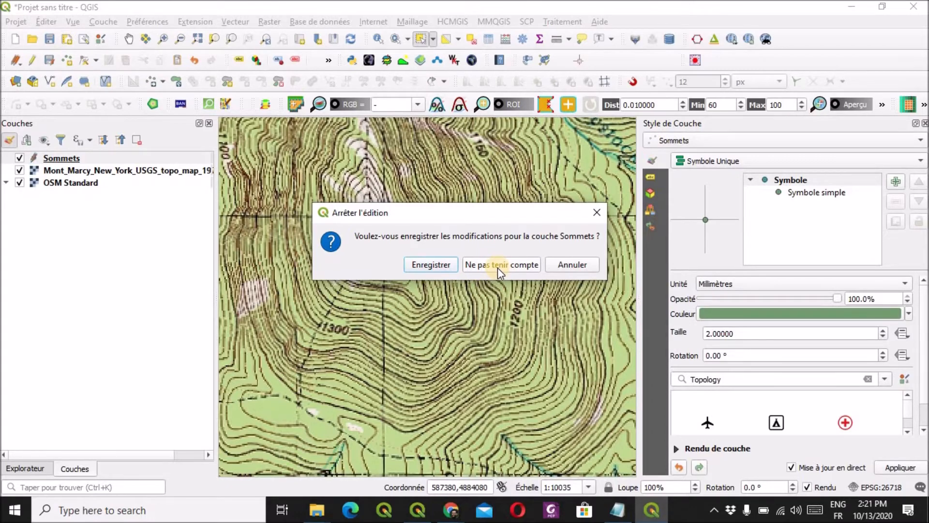
click(446, 266)
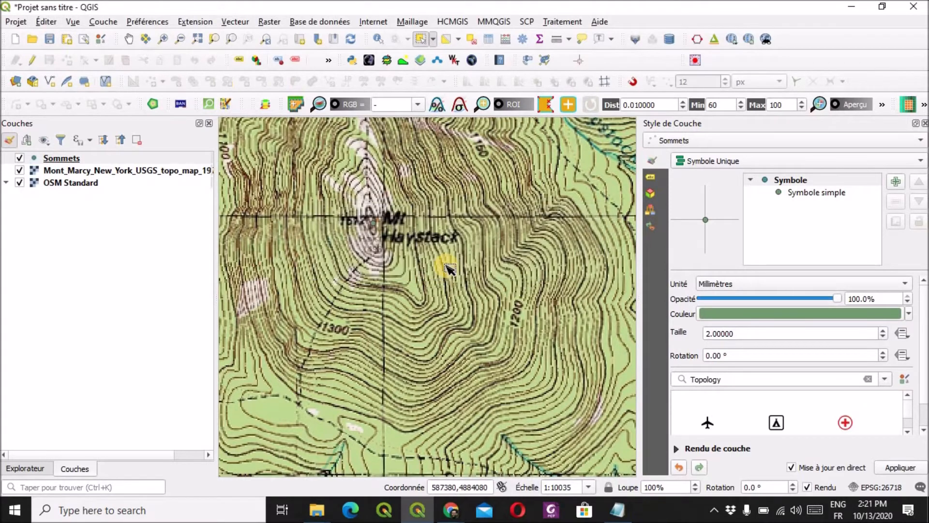
Step: Review the recorded summits in the Sommets attribute table and close it
right_click(62, 158)
click(129, 299)
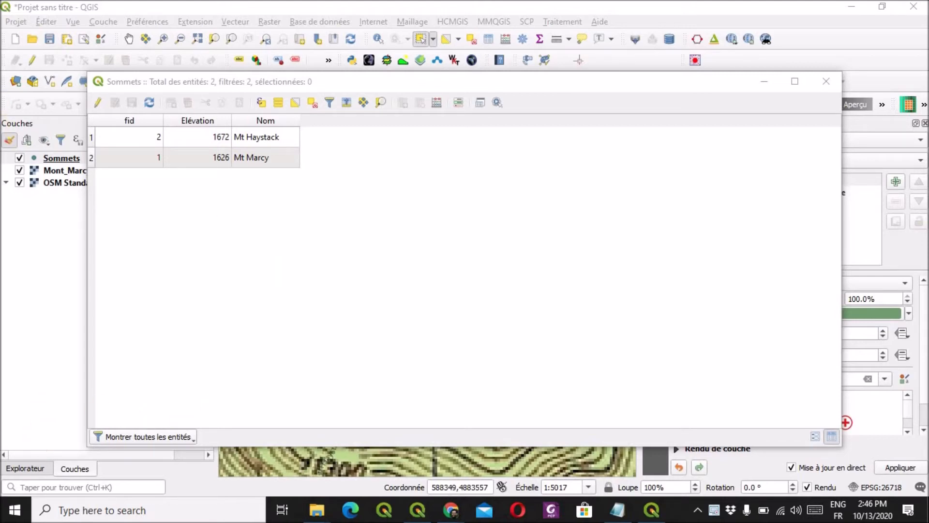
click(832, 83)
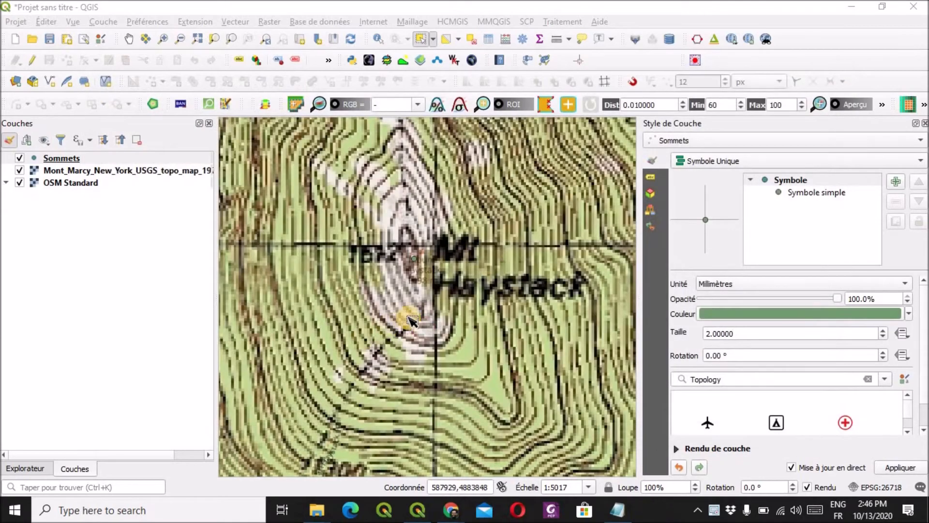
Step: Examine the topographic map southeast of Mt Haystack, as far as Upper Ausable Lake and its surrounding streams
scroll(349, 298, down, 1)
scroll(342, 288, down, 1)
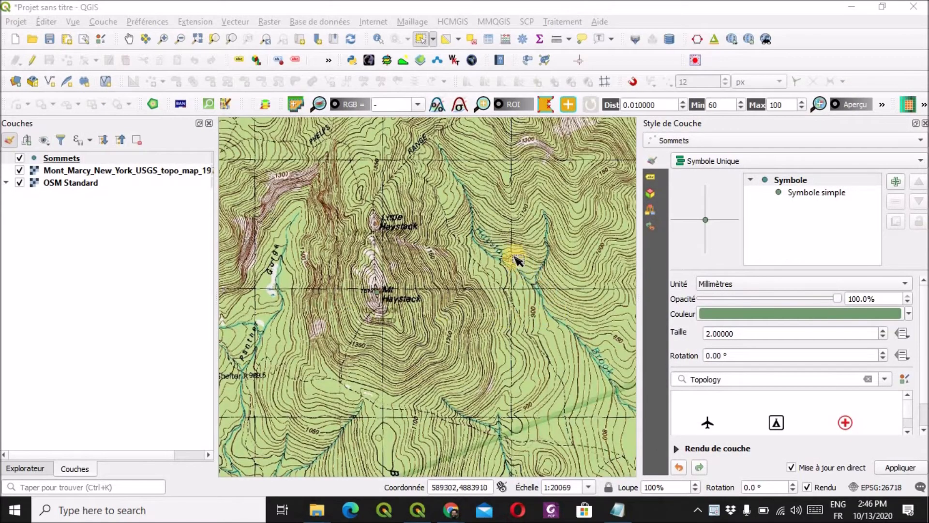
scroll(415, 237, down, 1)
scroll(539, 384, up, 1)
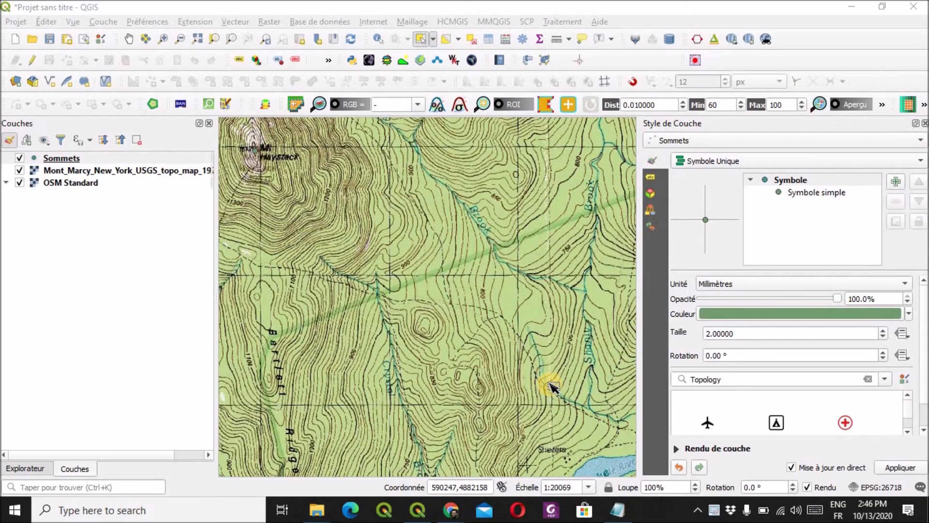
scroll(368, 238, down, 1)
scroll(442, 281, up, 1)
scroll(442, 280, down, 1)
scroll(525, 340, up, 1)
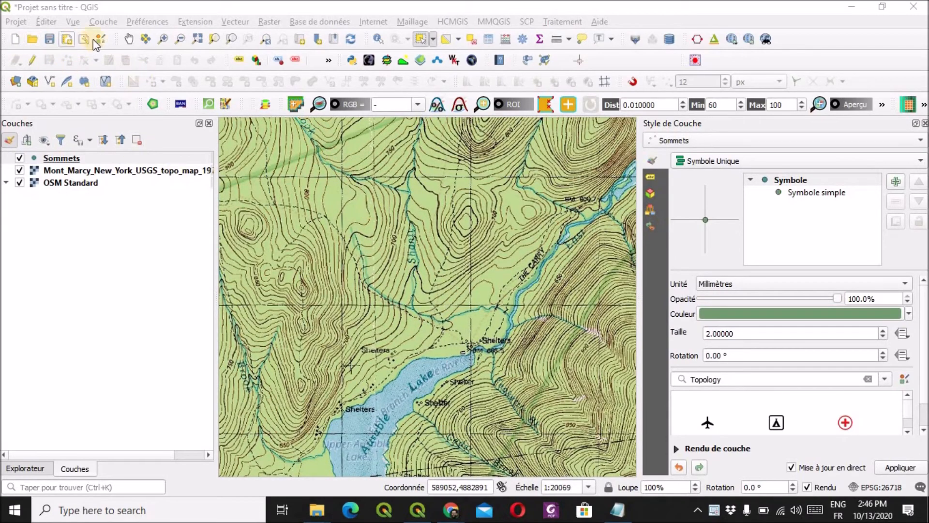
Step: Start a new GeoPackage layer and choose the existing Mont_Marcy.gpkg in the Exercice_1 folder as its database
click(129, 39)
drag(391, 238, 431, 307)
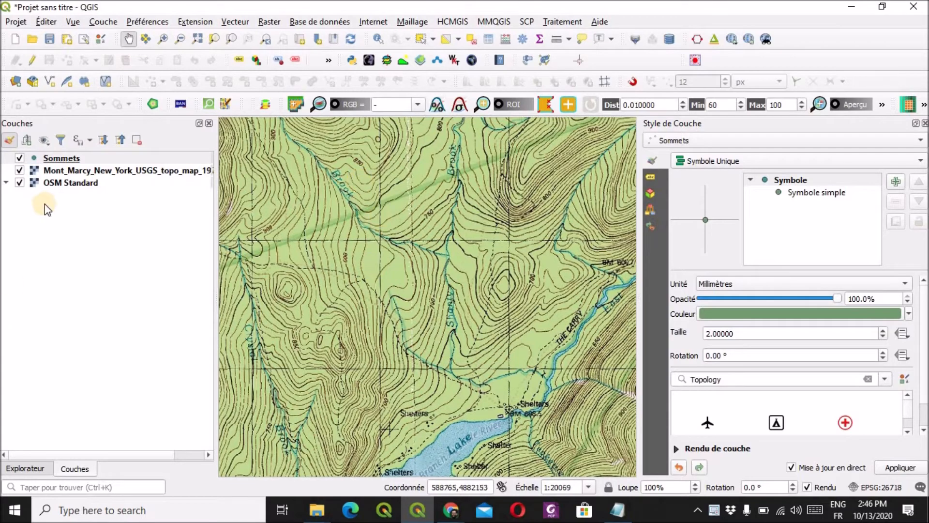
click(98, 23)
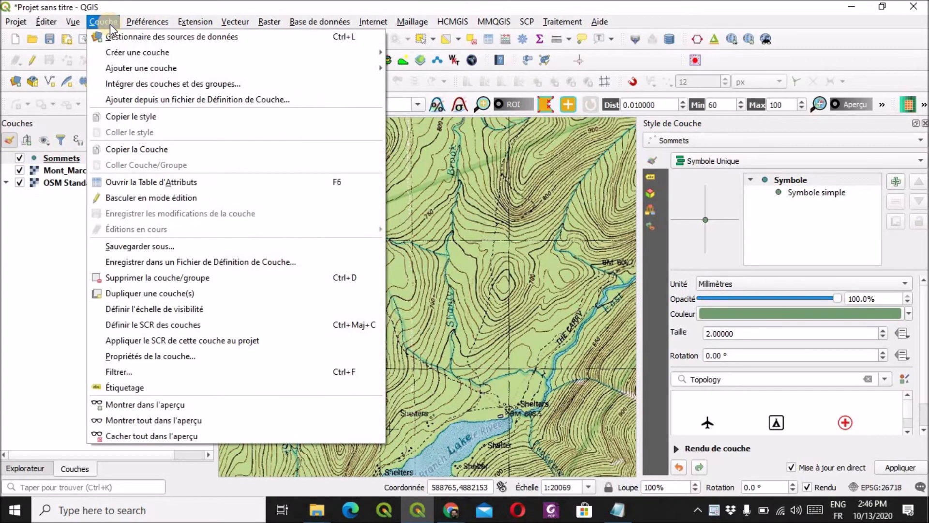
mouse_move(139, 53)
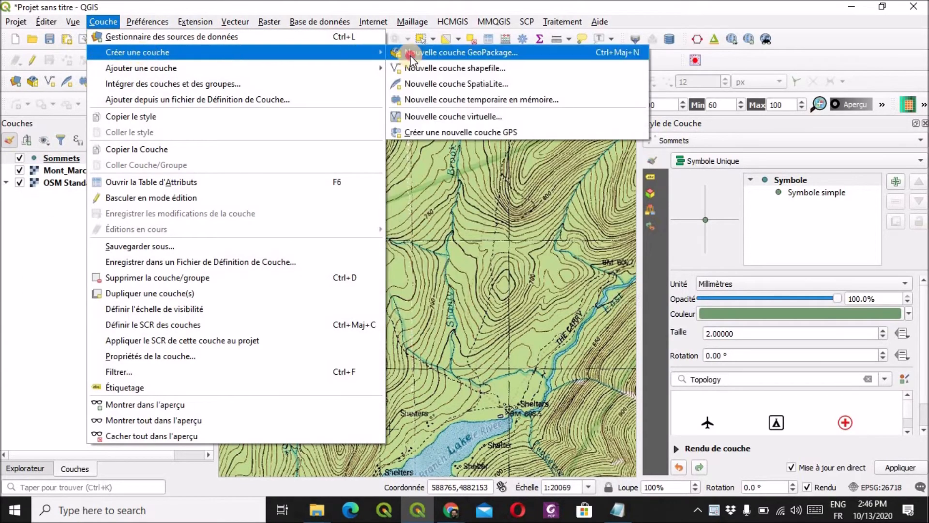
click(436, 52)
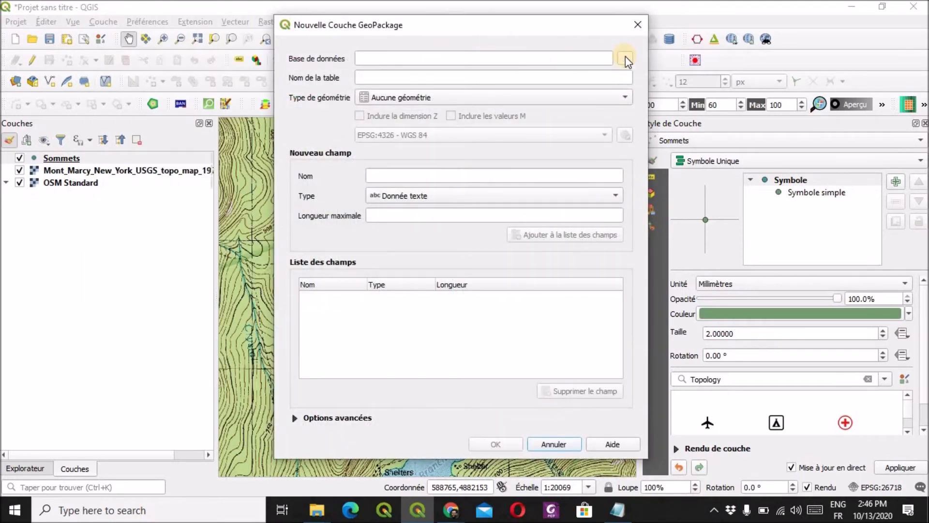
click(625, 58)
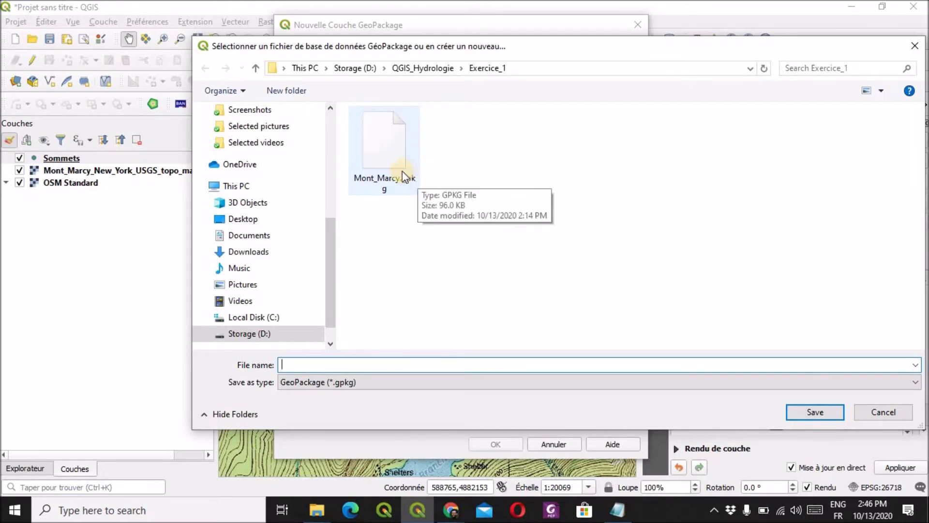
click(386, 156)
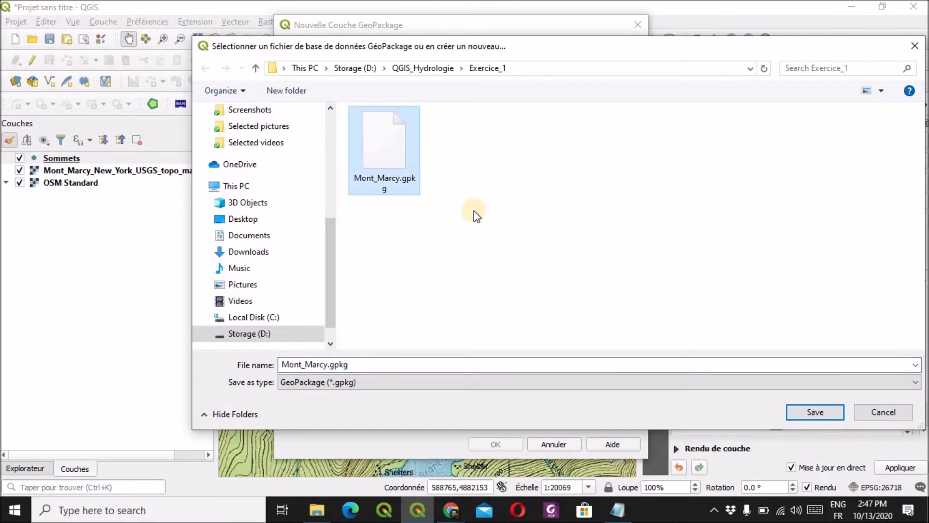
click(826, 414)
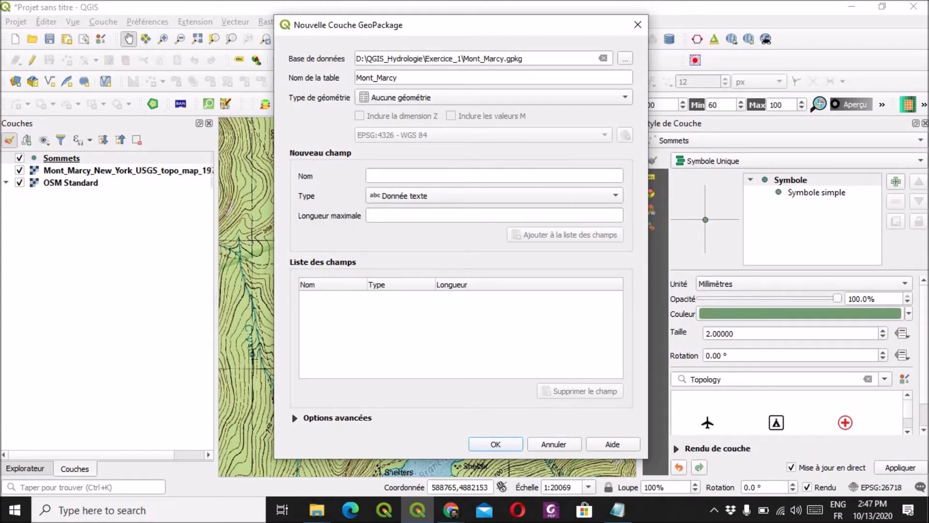
Step: Name the layer's table Rivières, with Ligne geometry and the project CRS EPSG:26718 - NAD27 / UTM zone 18N
key(alt+Tab)
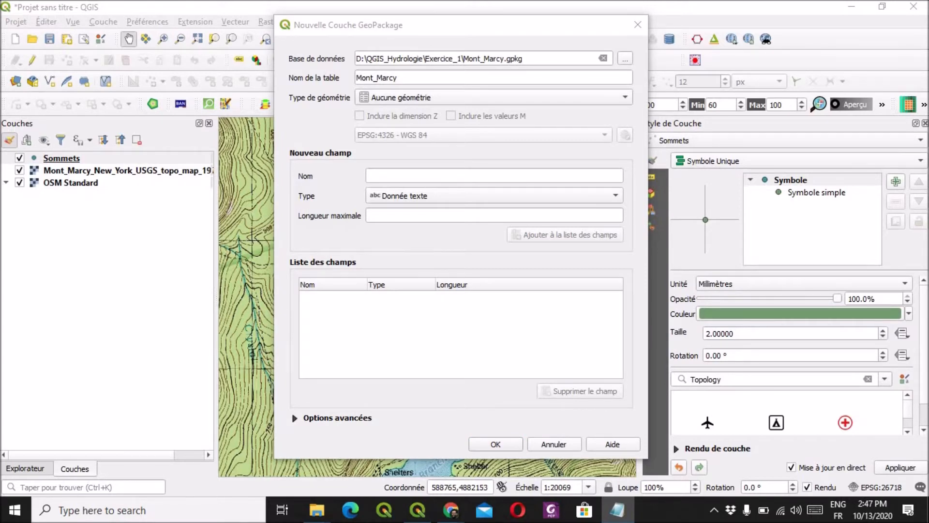
drag(401, 78, 349, 82)
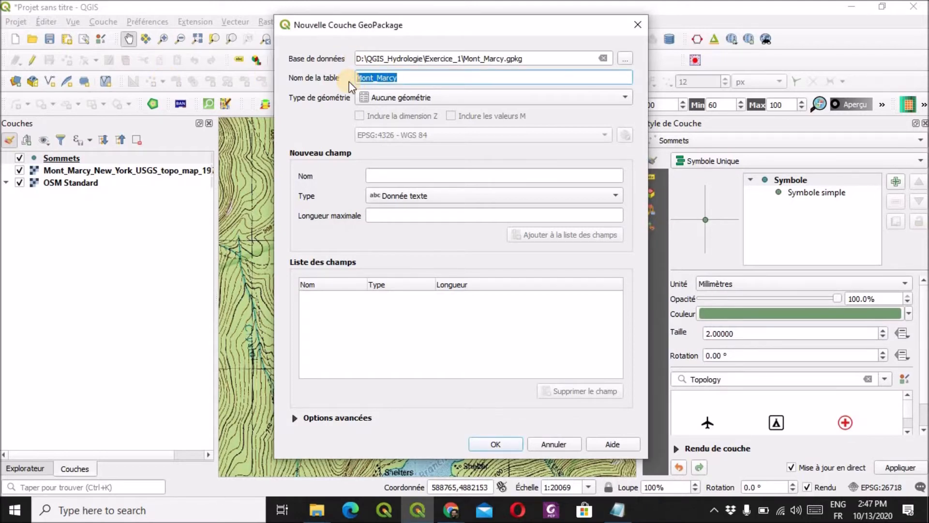
text(Rivières)
click(397, 96)
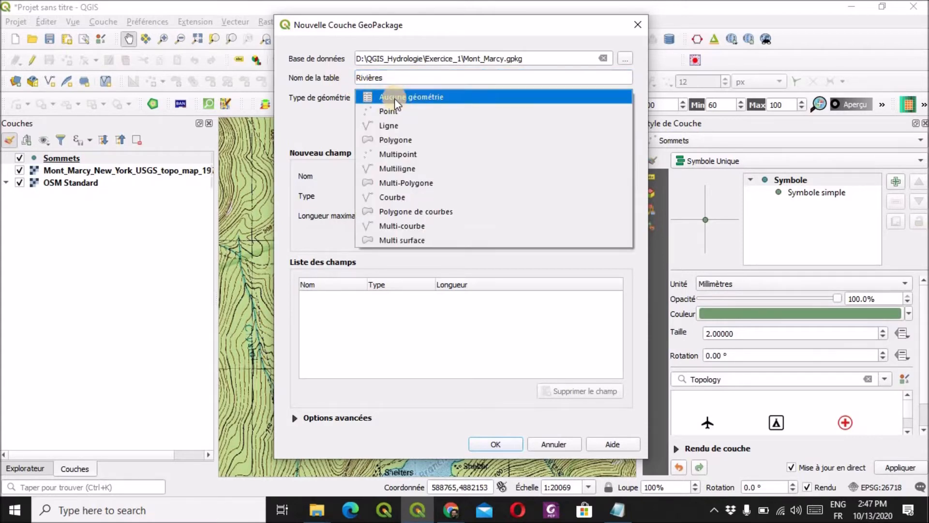
click(394, 126)
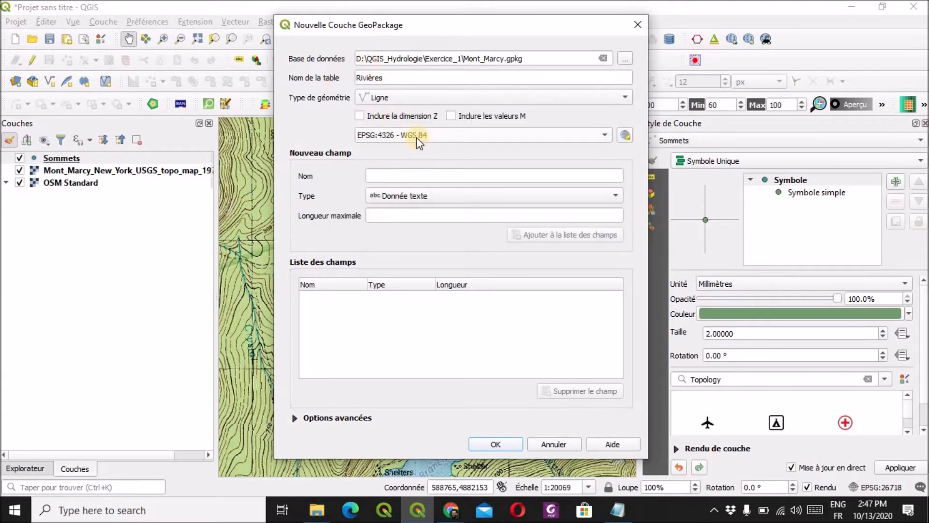
click(513, 133)
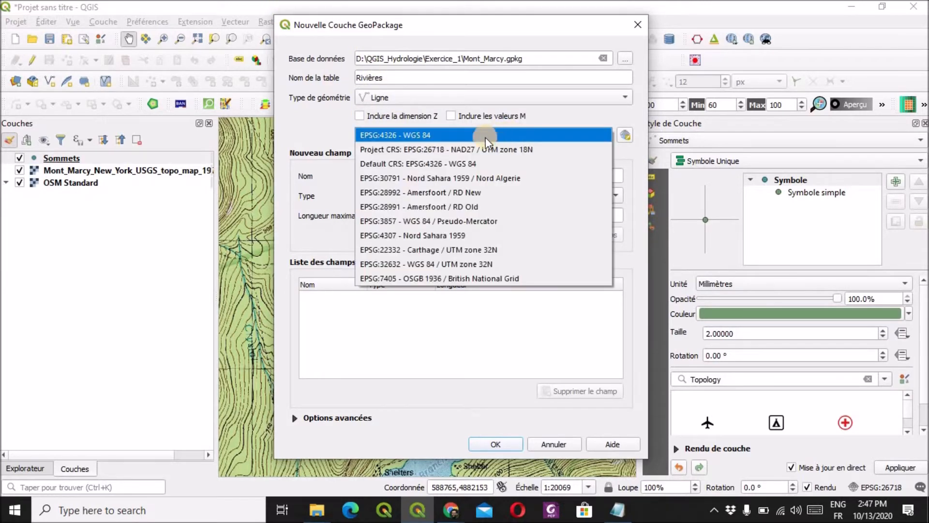
click(464, 154)
Step: Add a text field called Nom and create the table as a new layer inside the existing GeoPackage without overwriting it
click(429, 178)
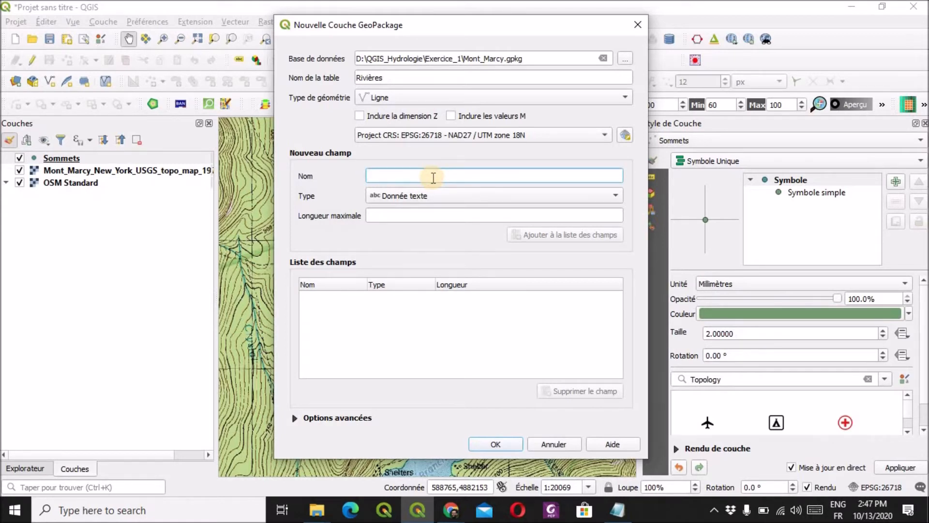
text(Nom)
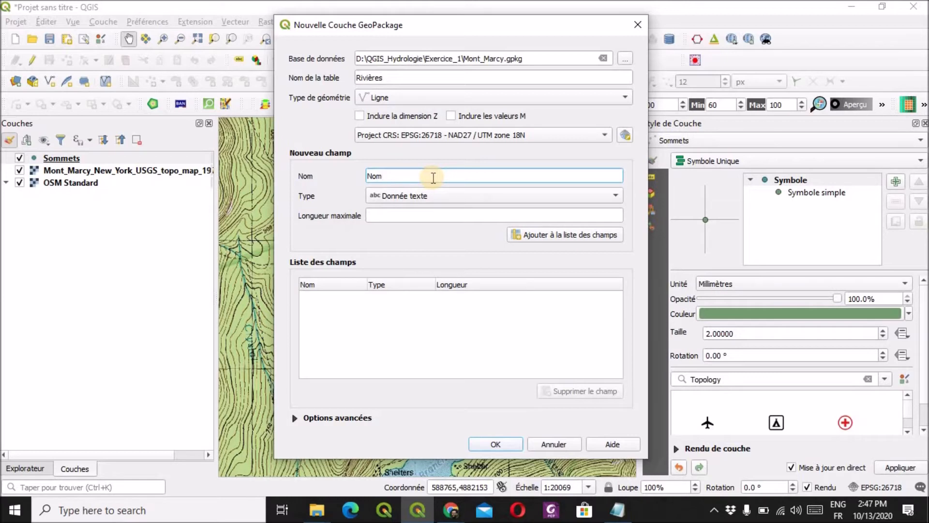
click(538, 233)
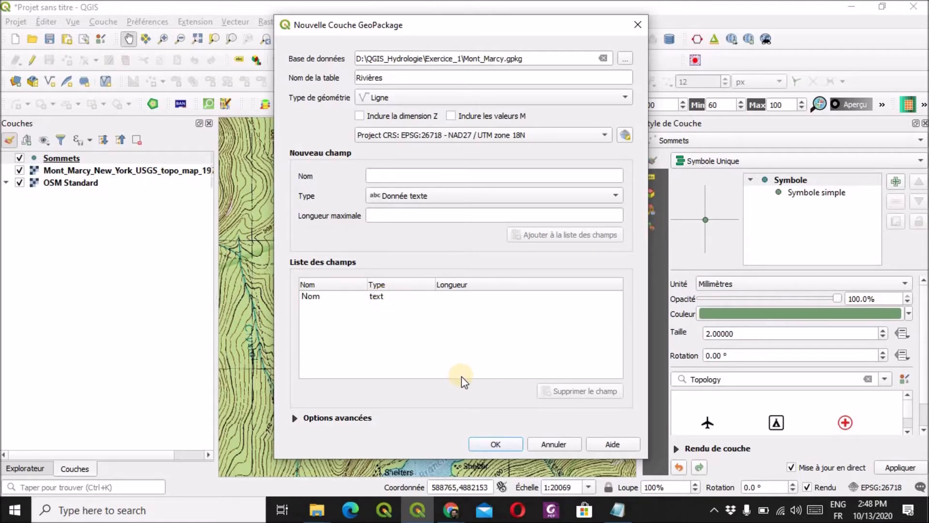
click(499, 440)
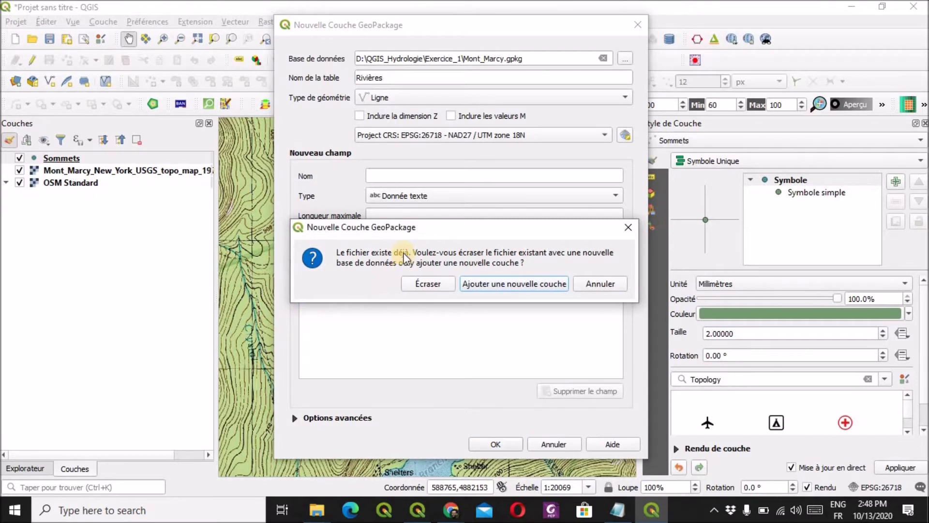
mouse_move(369, 227)
mouse_down()
mouse_move(489, 201)
mouse_move(369, 192)
mouse_move(370, 210)
mouse_up()
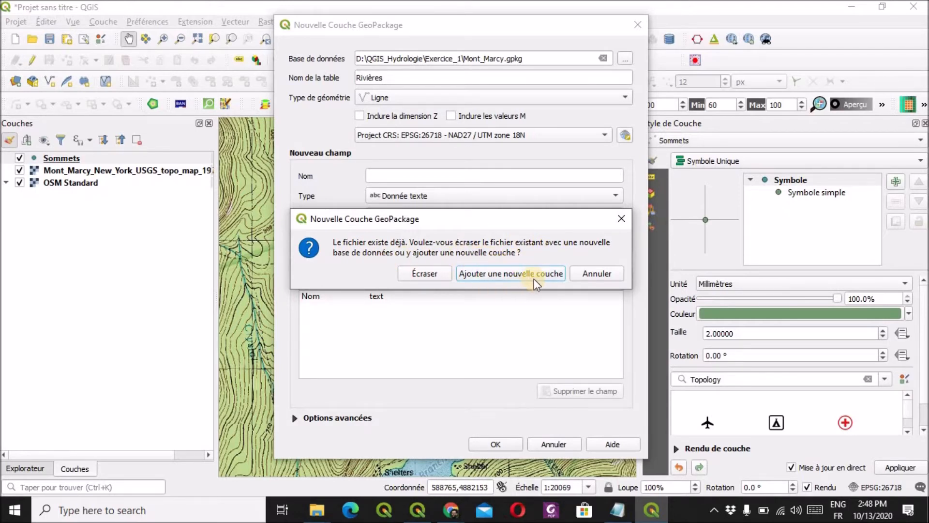
click(521, 274)
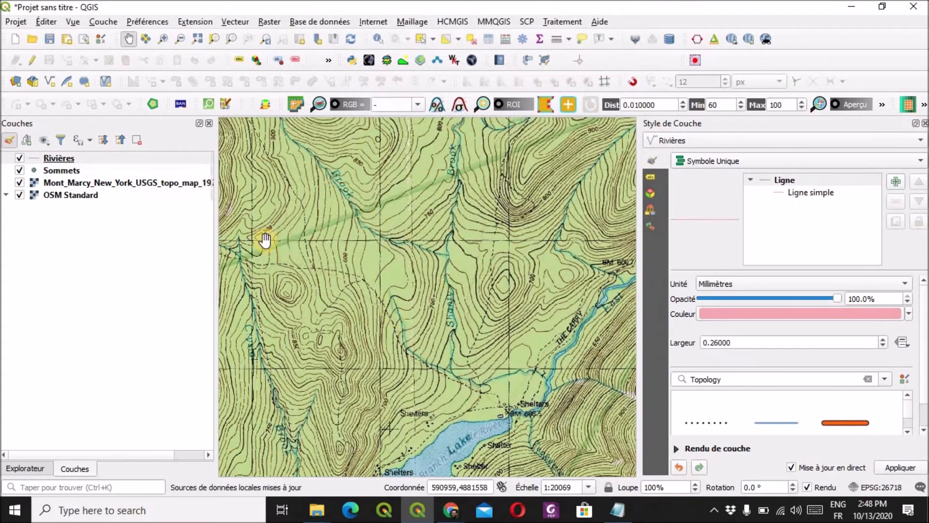
Step: Enable editing on the Rivières layer and activate the tool for adding a line feature
click(59, 157)
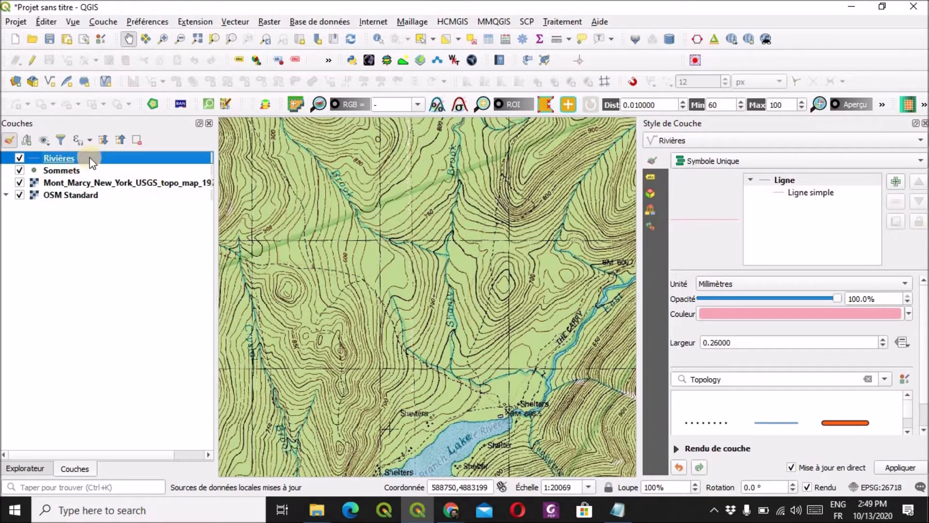
click(33, 58)
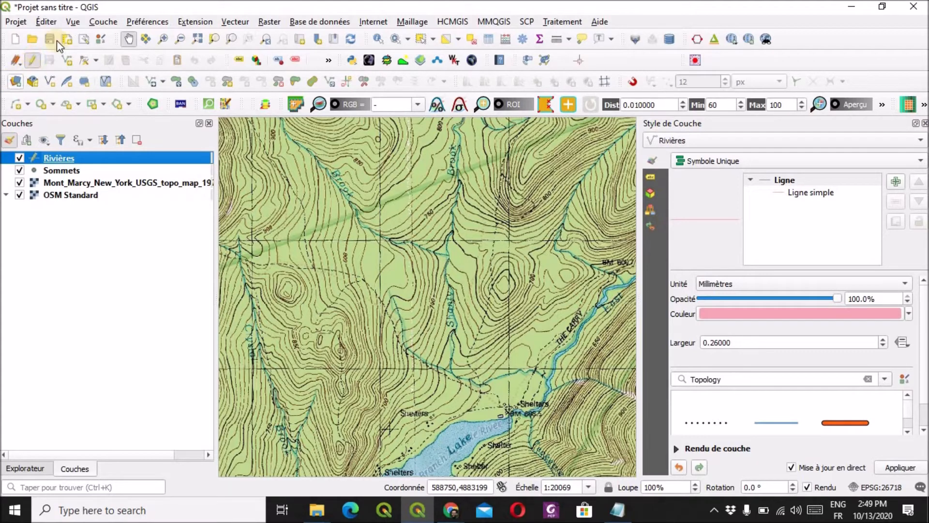
click(70, 64)
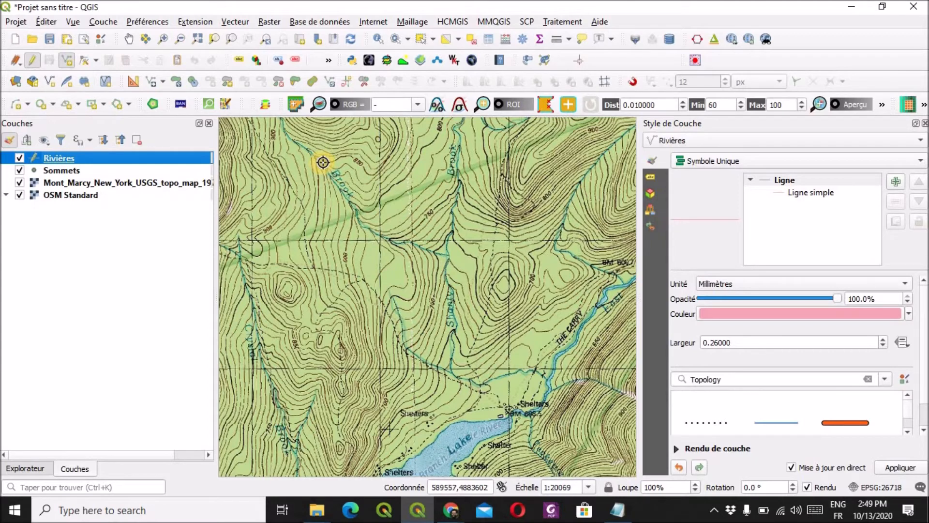
Step: Digitize a line along the stream labelled Brook, from above its label down to its junction with the neighbouring stream, and finish it
scroll(323, 163, up, 2)
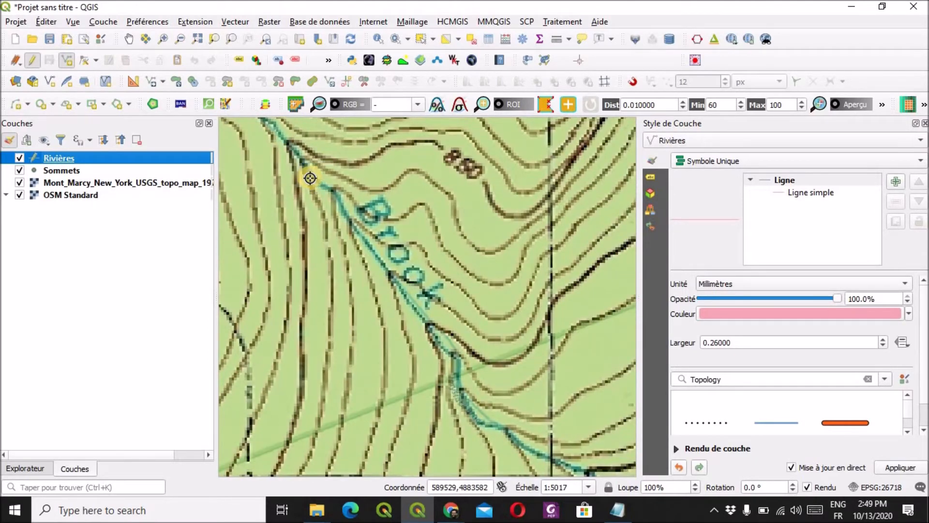
click(307, 169)
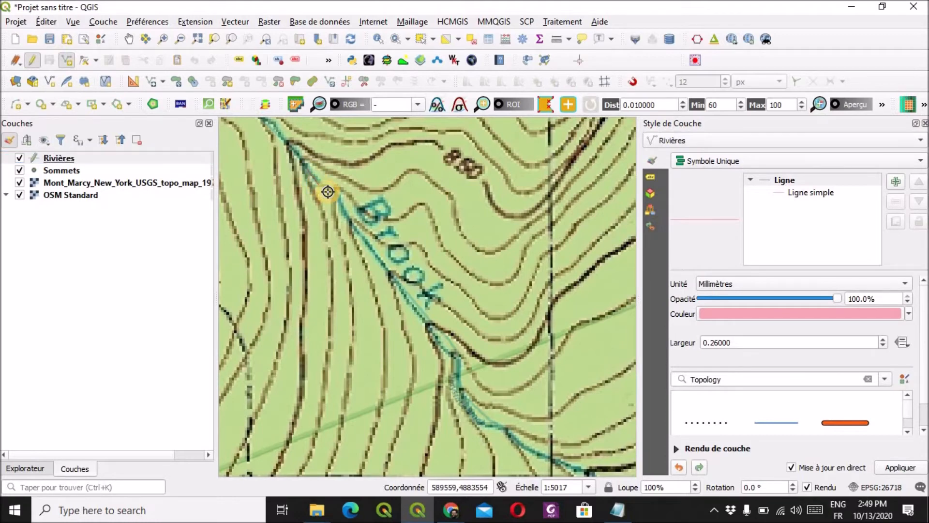
click(345, 217)
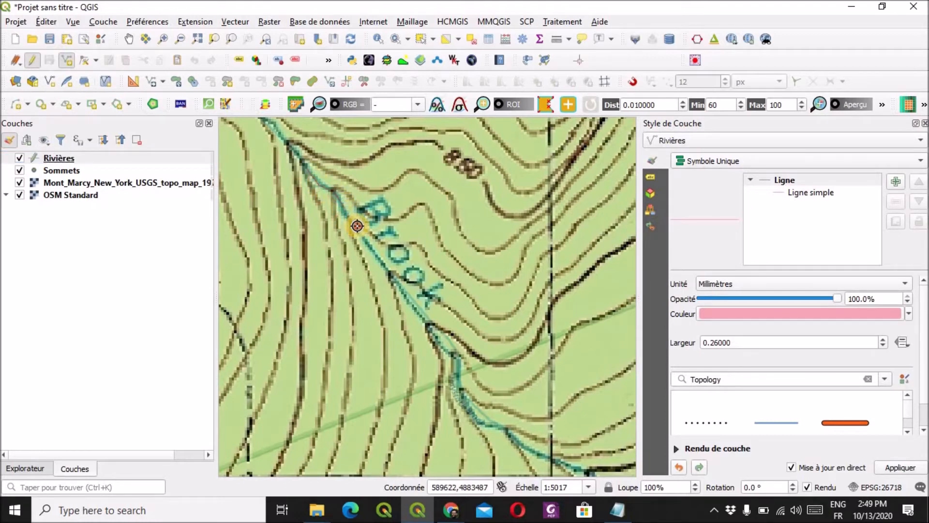
click(379, 266)
click(414, 294)
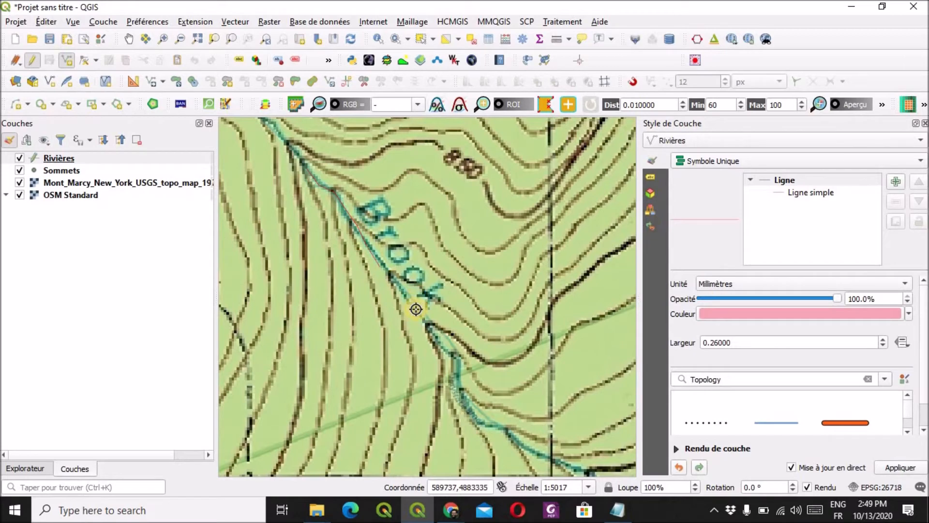
click(442, 348)
click(461, 362)
click(462, 386)
click(470, 410)
drag(502, 428, 327, 193)
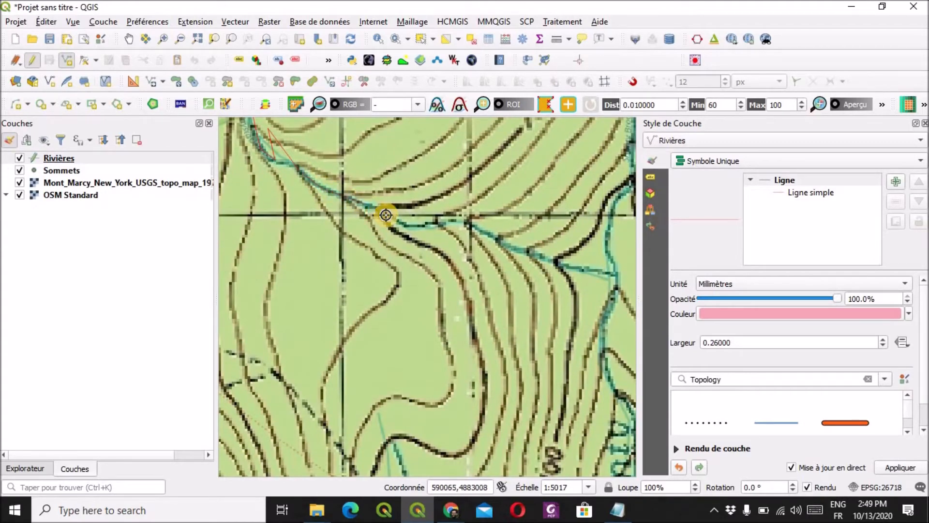
click(456, 223)
click(480, 232)
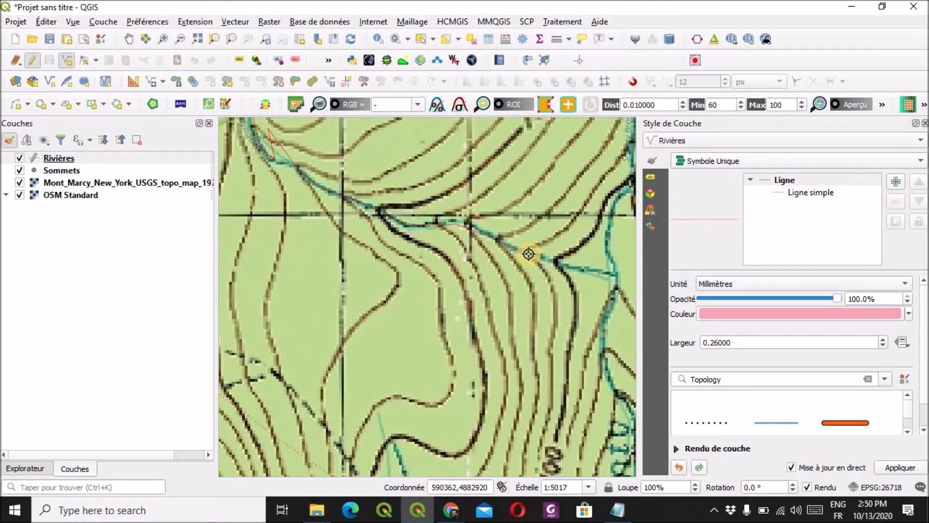
scroll(528, 253, down, 1)
scroll(528, 253, up, 1)
click(558, 262)
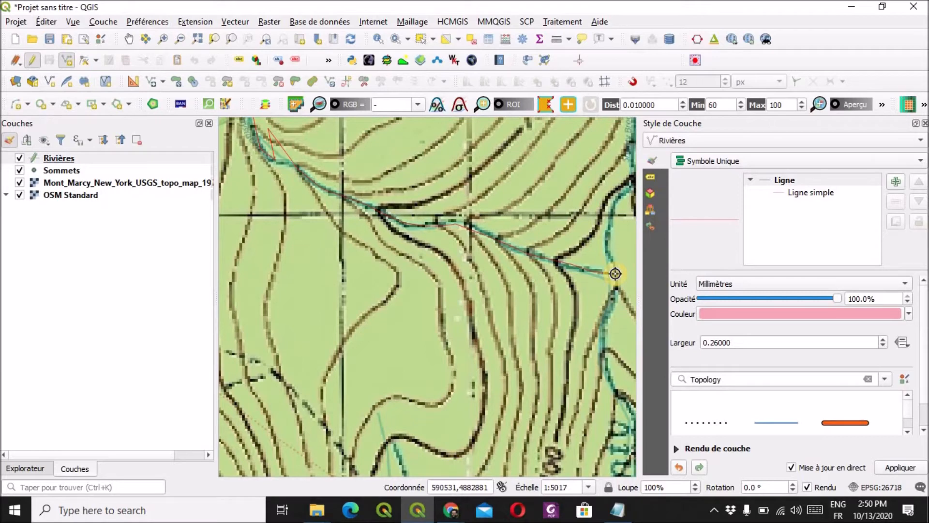
click(615, 273)
right_click(622, 268)
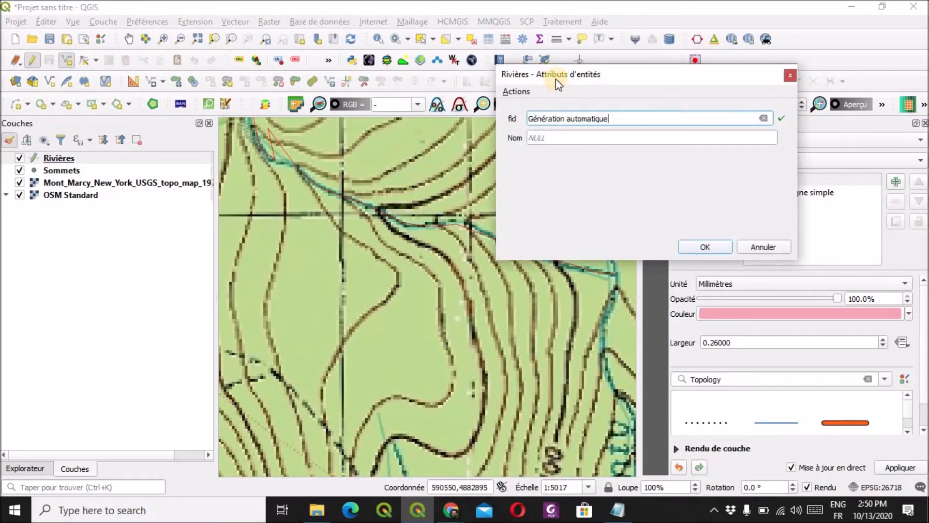
Step: Set the new line's Nom attribute to Brook and accept the feature
drag(555, 78, 436, 172)
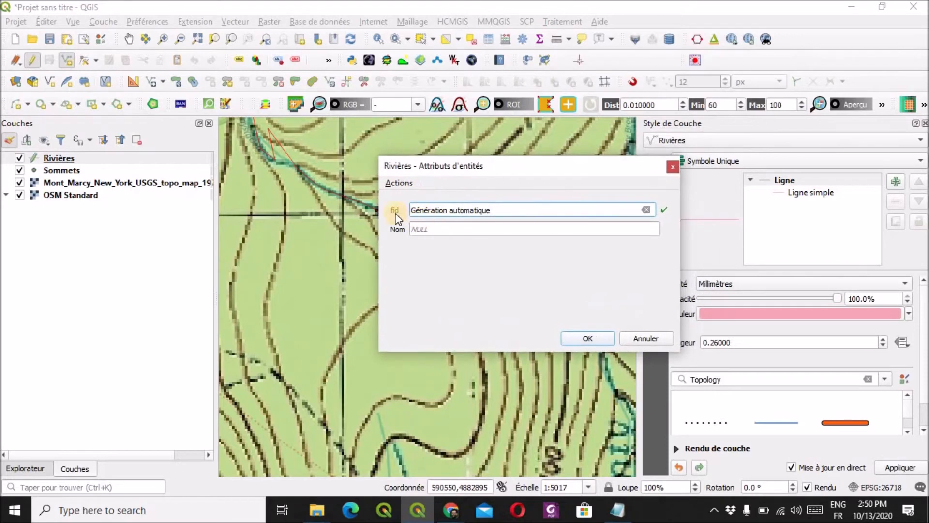
click(486, 231)
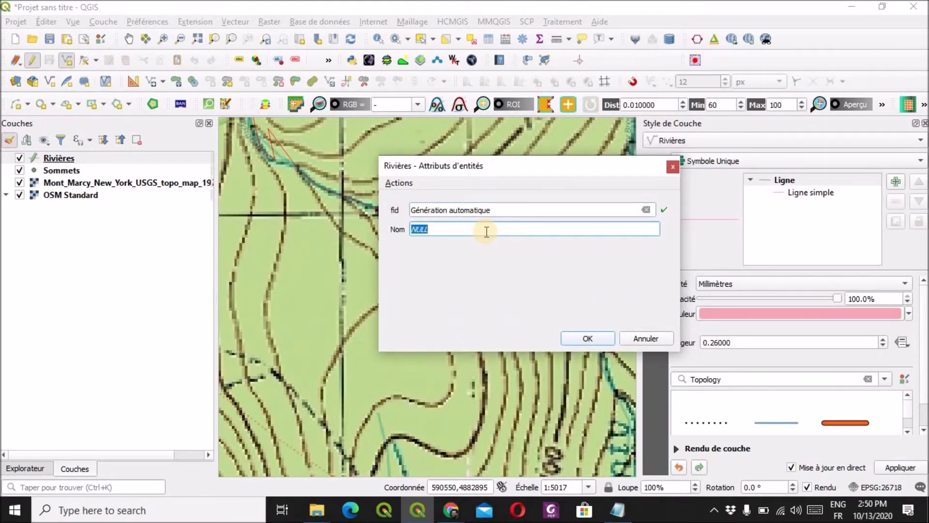
text(Brook)
click(588, 338)
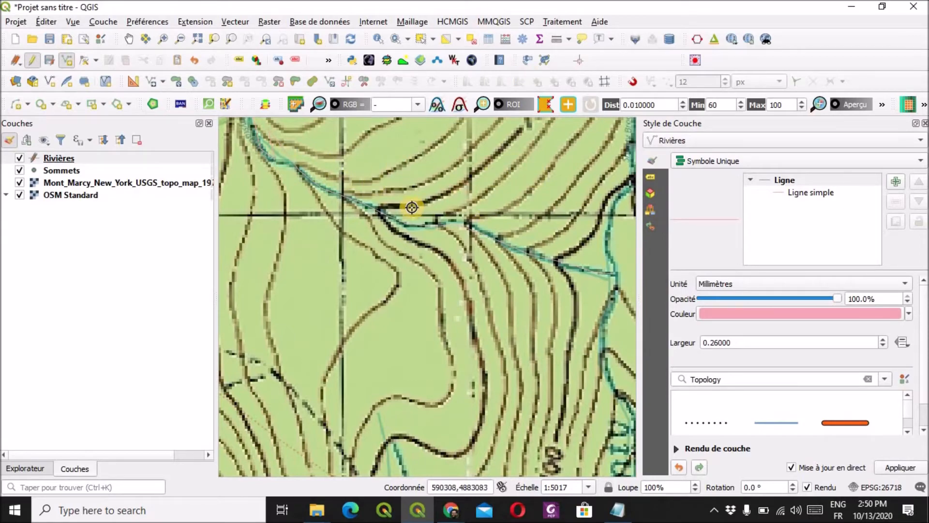
scroll(409, 211, down, 2)
scroll(429, 201, down, 1)
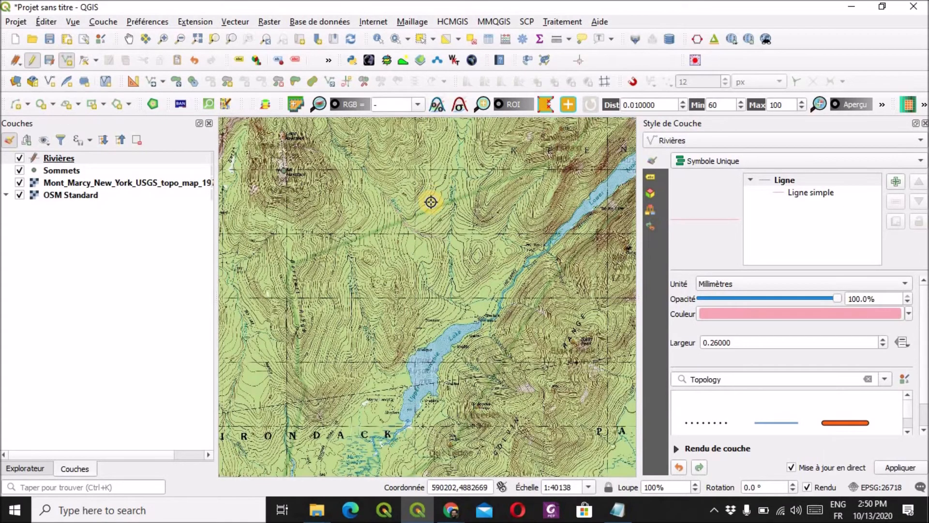
scroll(450, 159, up, 1)
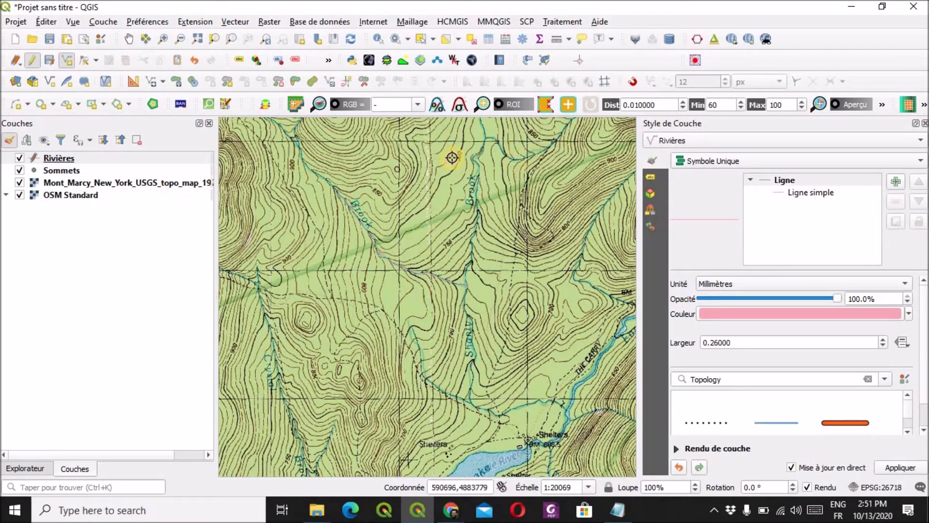
click(266, 39)
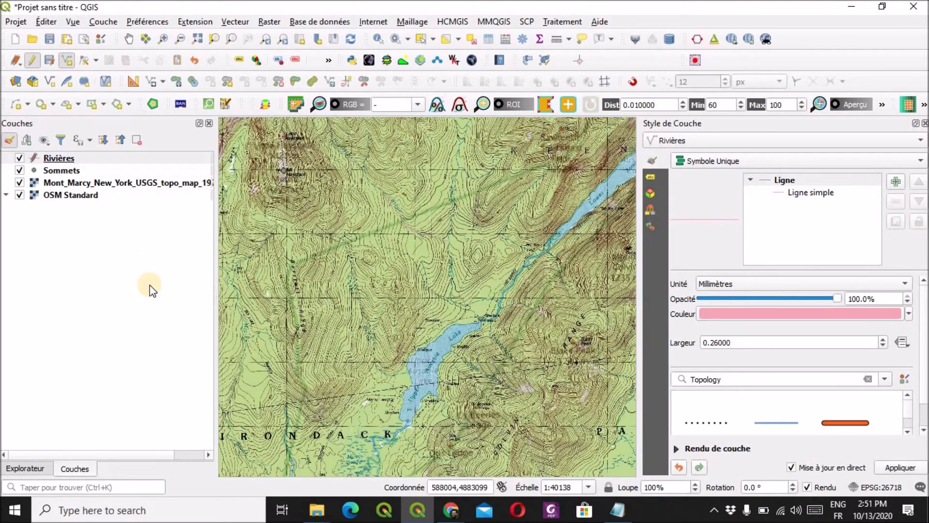
Step: Hide the Accrochage toolbar and display it again
scroll(421, 241, up, 3)
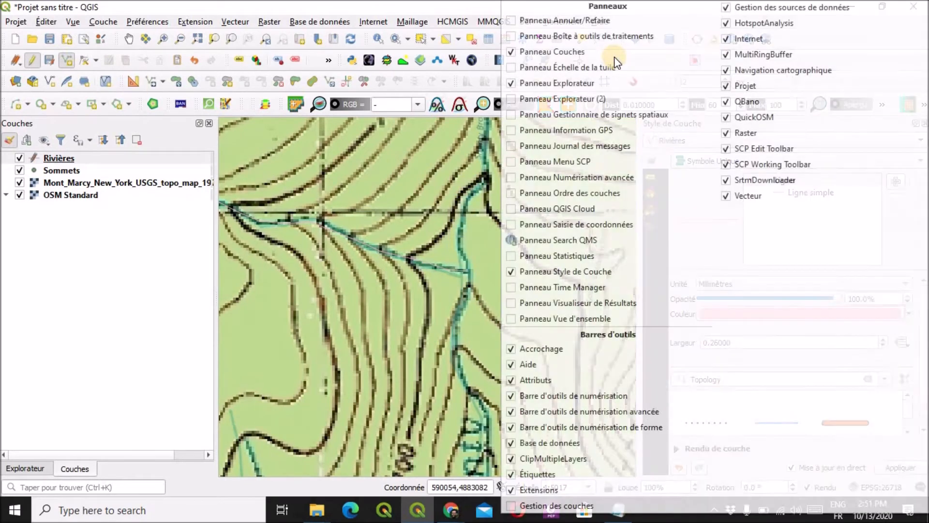
right_click(615, 57)
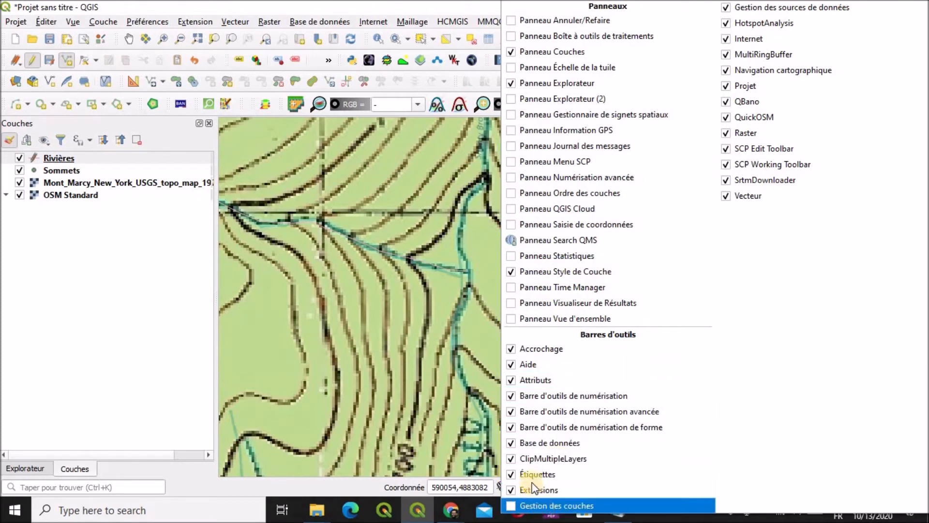
click(509, 348)
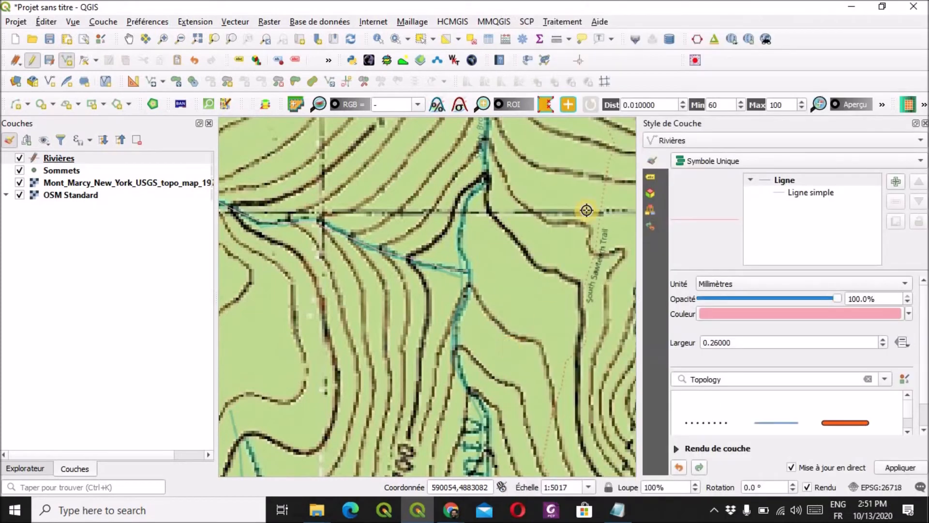
right_click(600, 62)
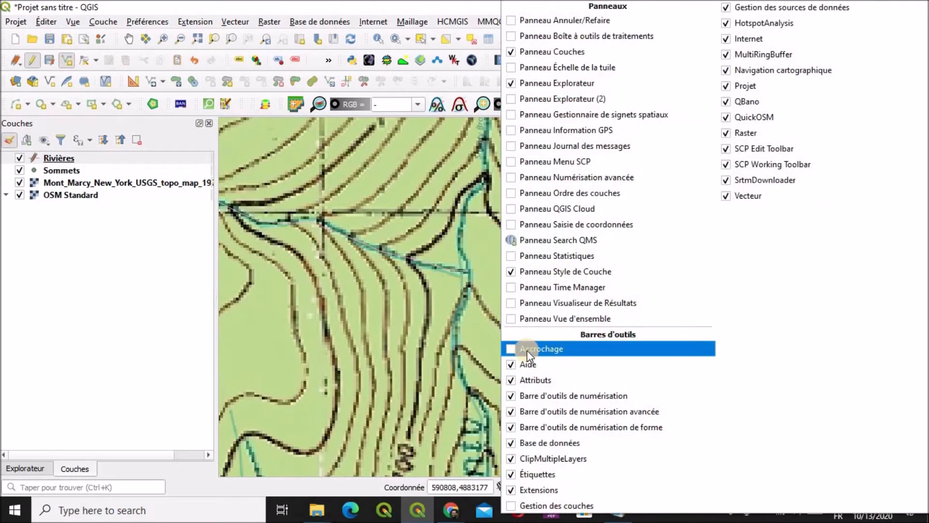
click(510, 348)
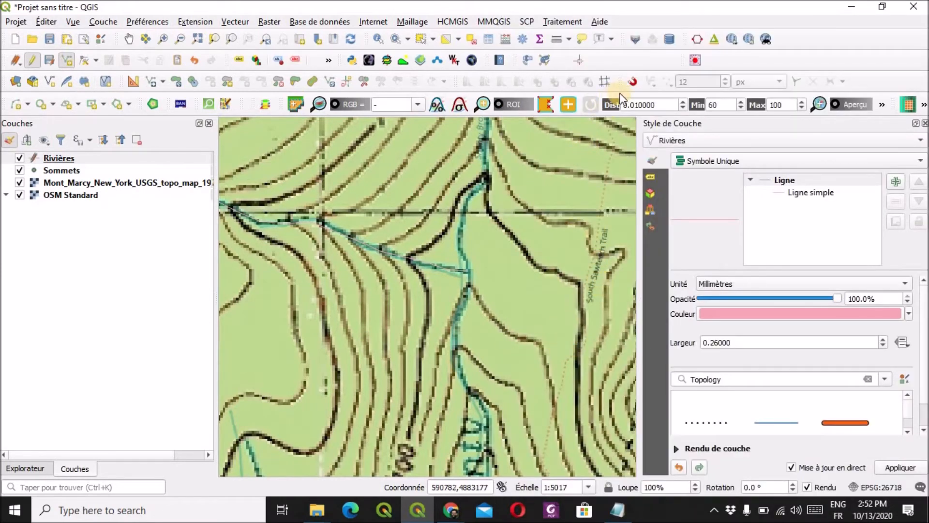
Step: Enable snapping and set its tolerance to 15 metres
click(634, 82)
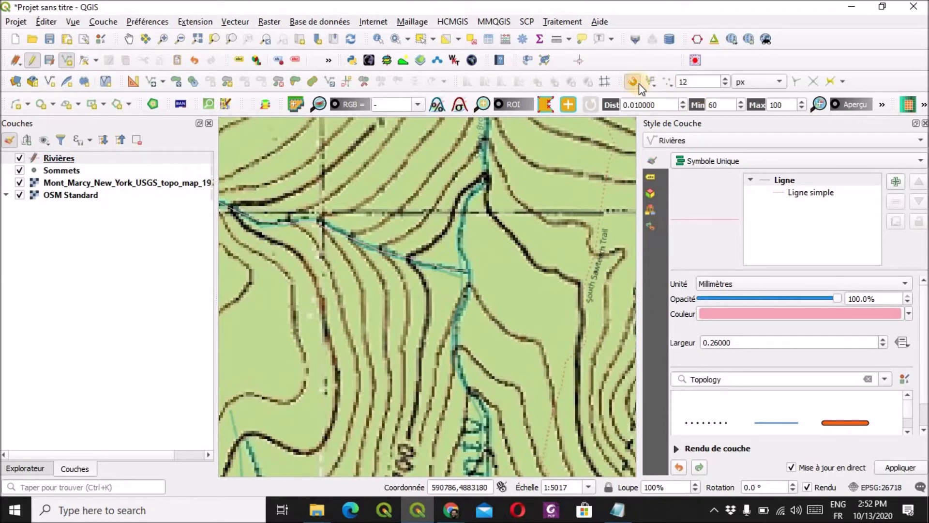
click(778, 86)
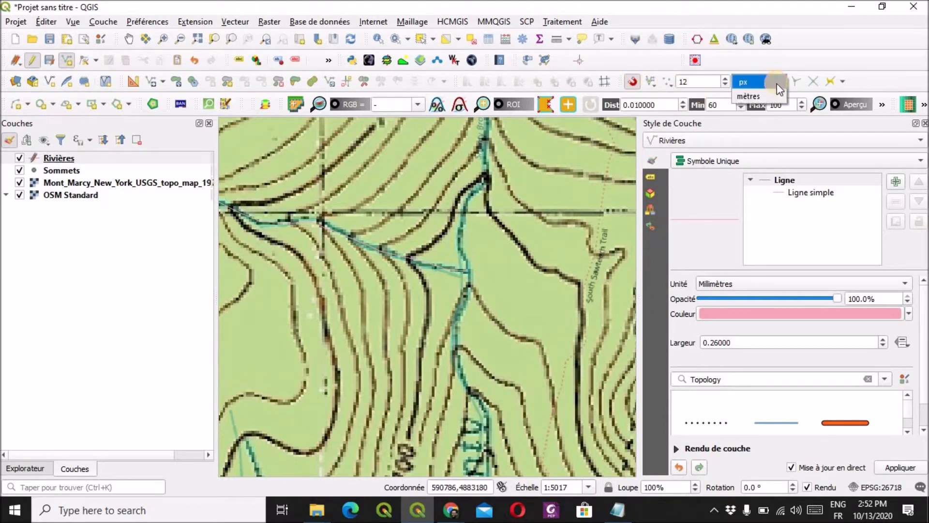
click(769, 94)
drag(701, 83, 667, 82)
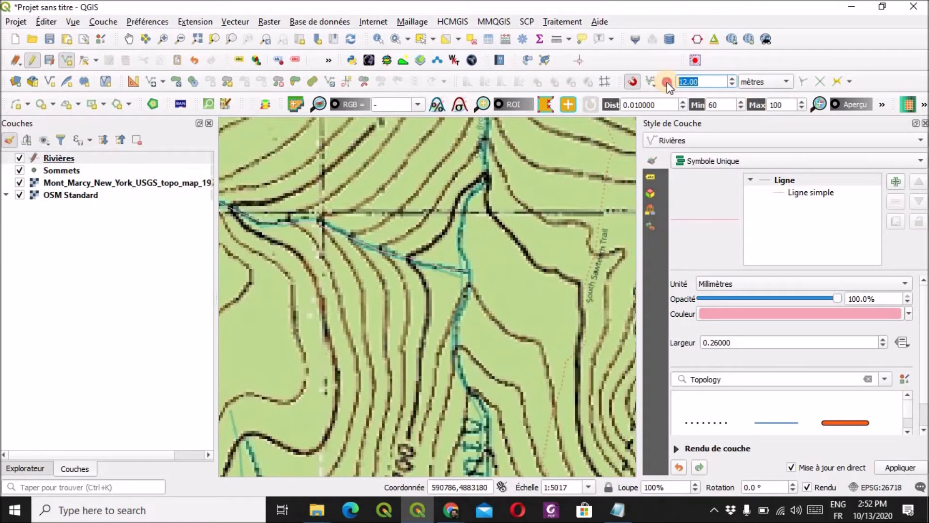
text(15)
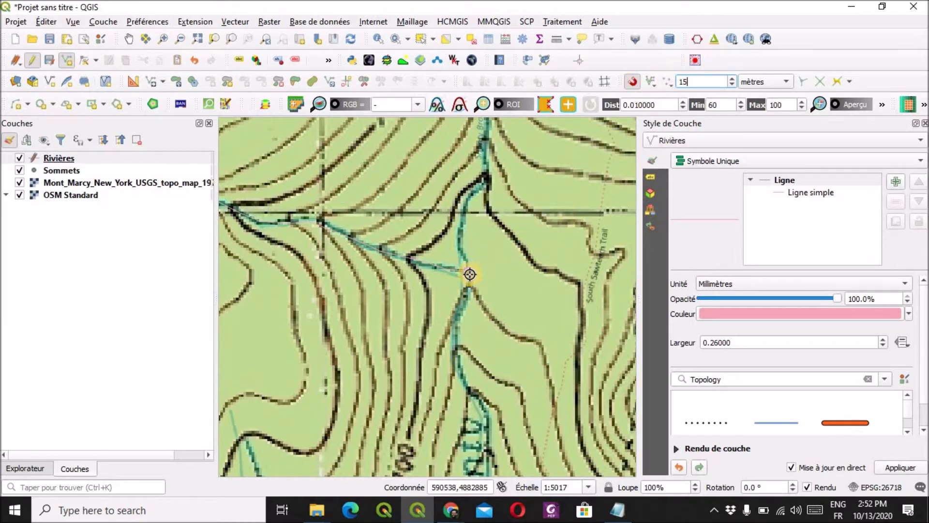
Step: Digitize a new line along the second stream labelled Brook, from below its label down to its junction with the first digitized stream
click(452, 268)
scroll(469, 272, up, 1)
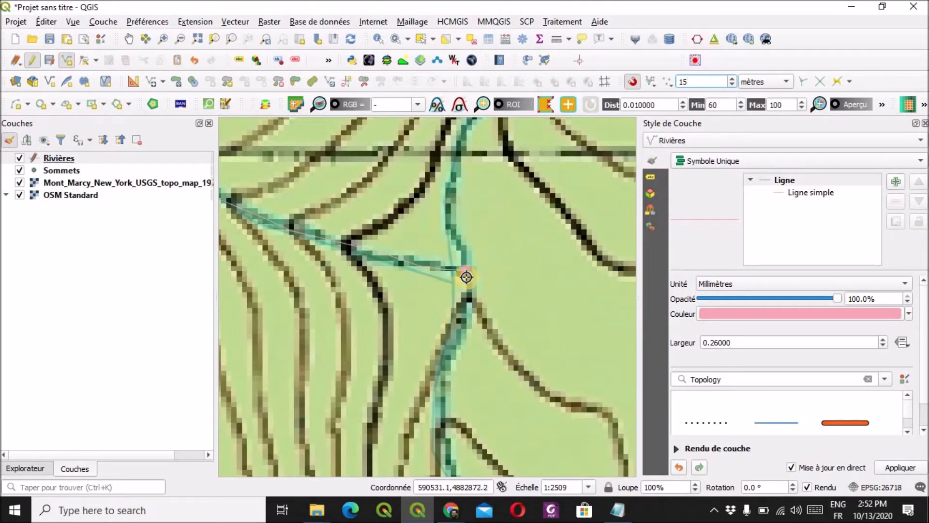
scroll(473, 333, down, 1)
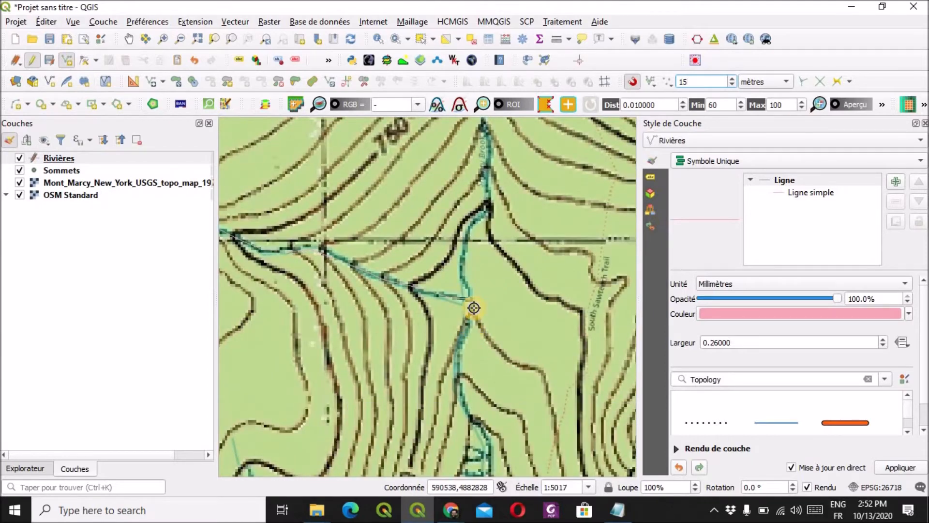
scroll(474, 310, down, 2)
scroll(483, 248, up, 2)
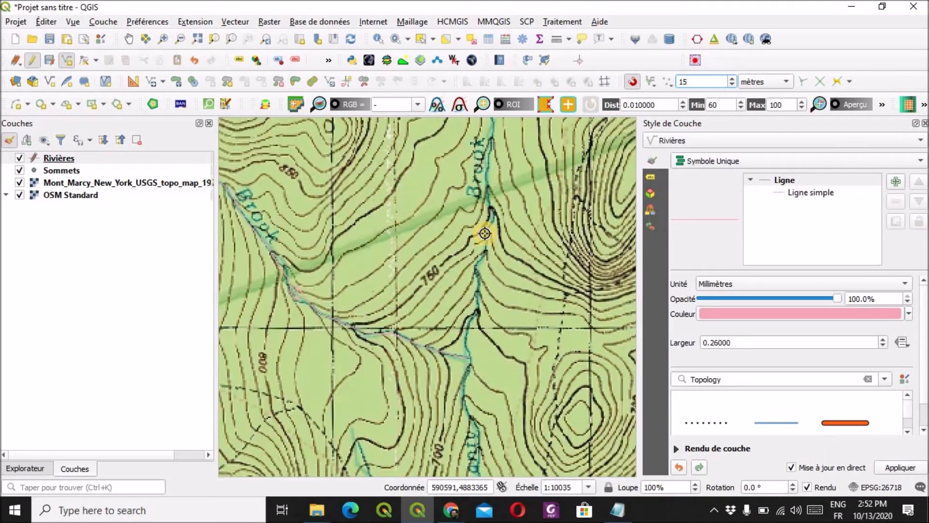
click(486, 270)
click(469, 306)
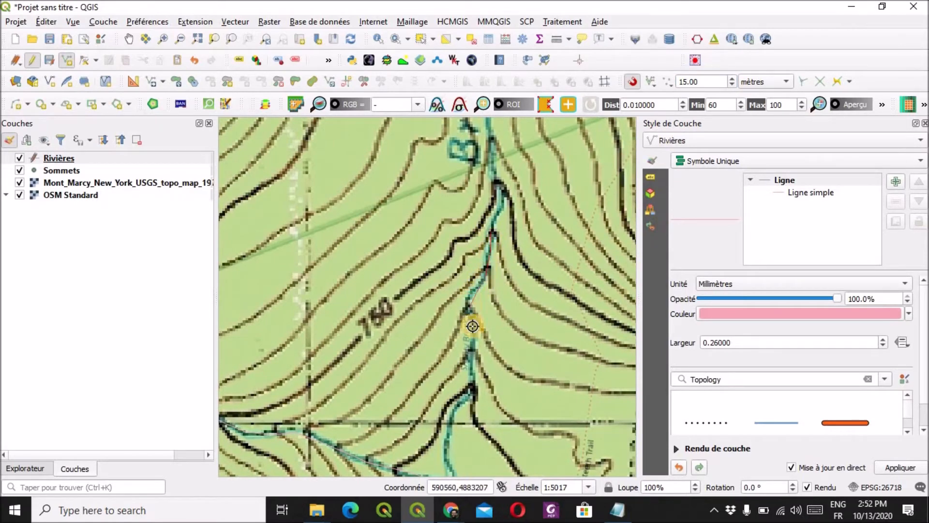
click(474, 391)
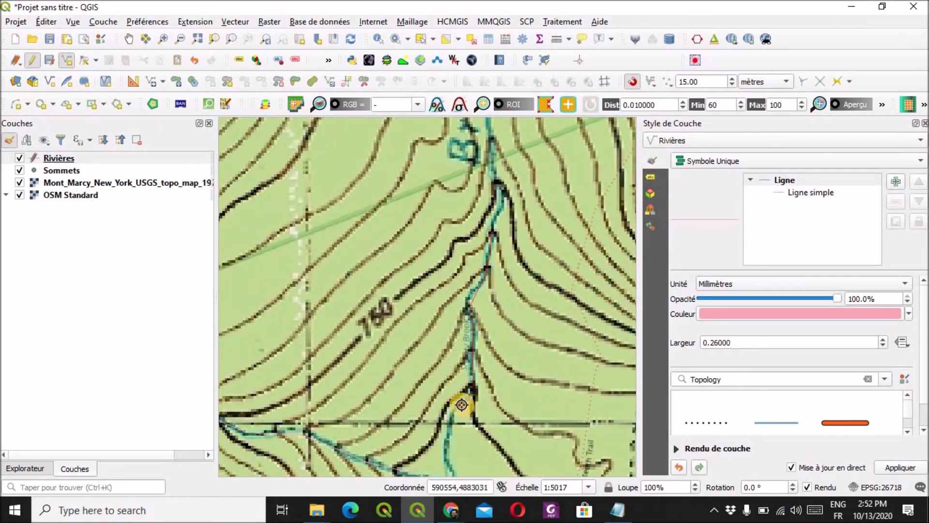
key(Down)
click(452, 352)
click(450, 377)
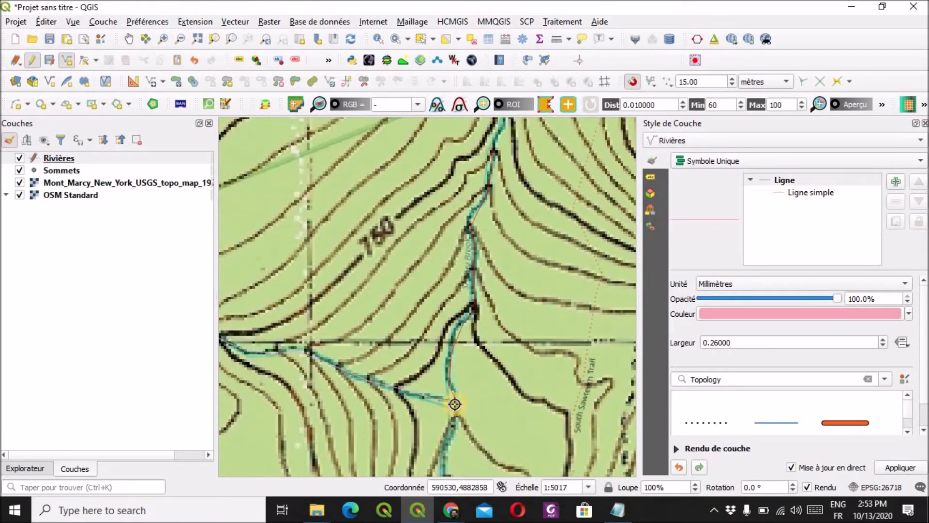
click(456, 400)
Step: Continue the line a short way downstream of the junction and finish it
scroll(461, 413, down, 2)
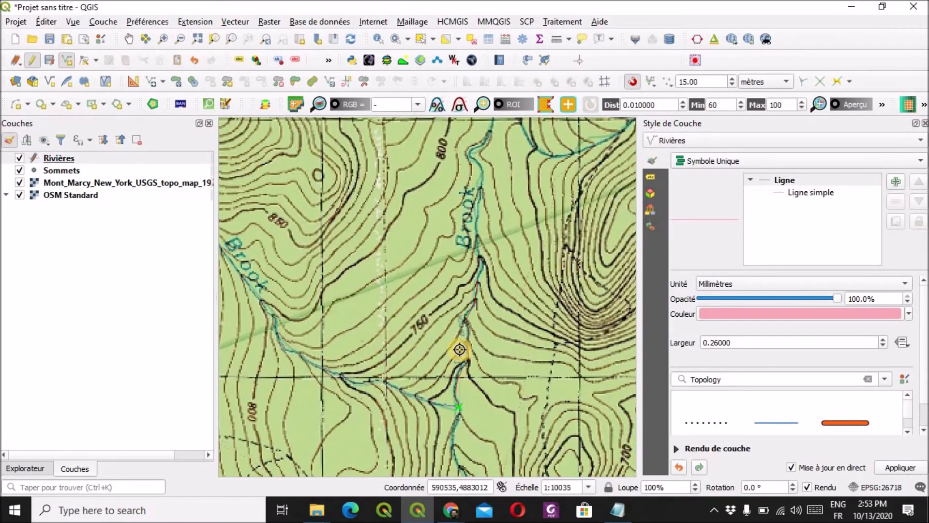
scroll(459, 395, up, 3)
click(464, 299)
click(420, 376)
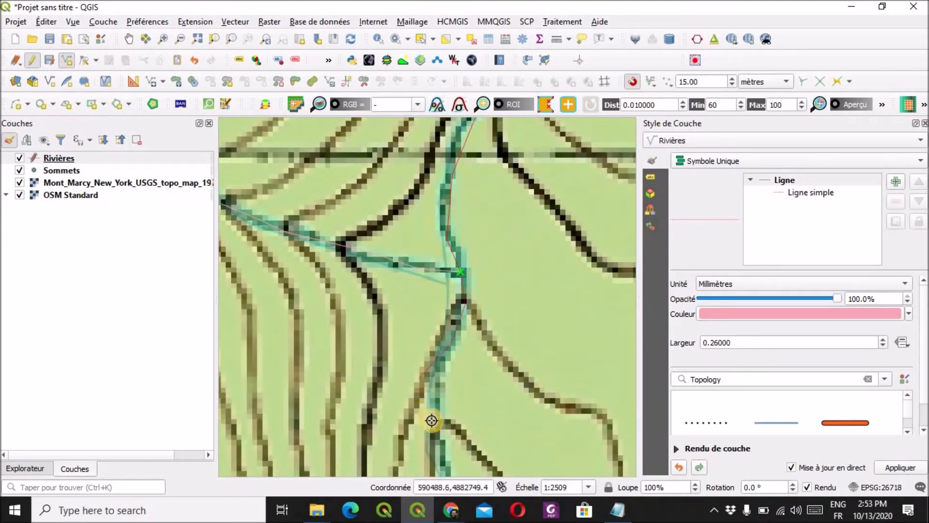
scroll(435, 351, down, 1)
click(437, 385)
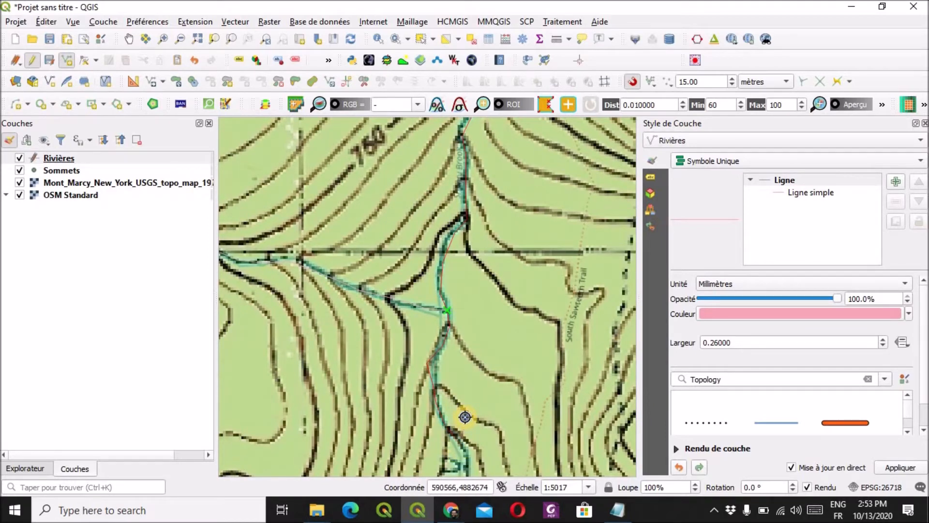
right_click(465, 416)
Step: Set the new line's Nom attribute to Brook and accept the feature
click(504, 228)
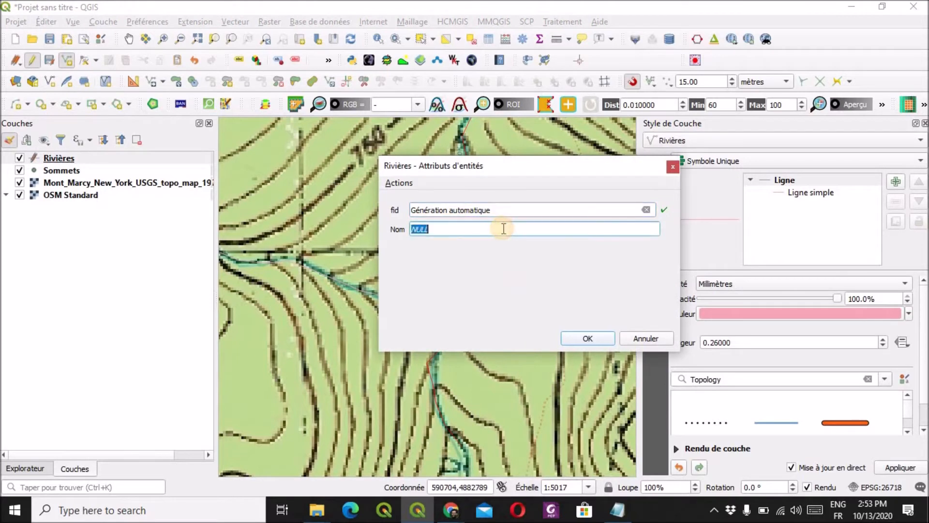
text(Brook)
click(594, 335)
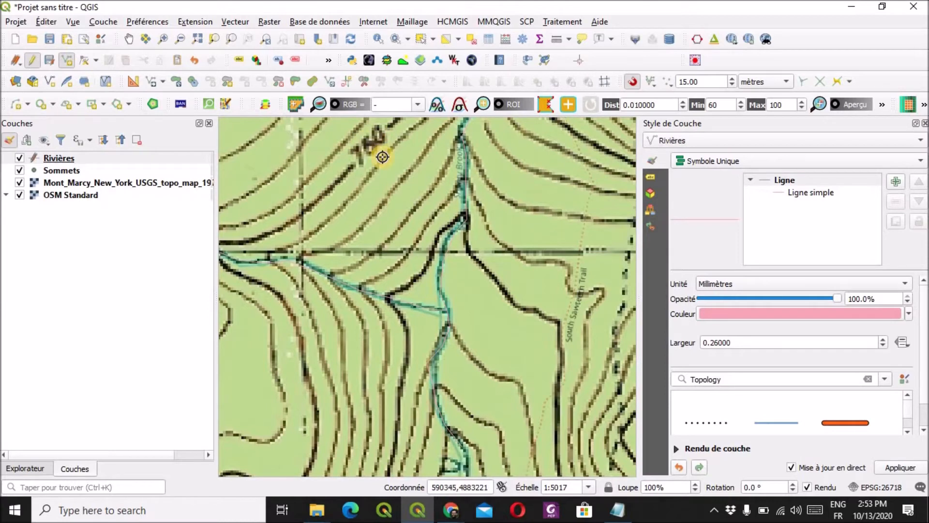
Step: Check the stream records in the Rivières attribute table, close it, and save and end the layer's editing
right_click(65, 158)
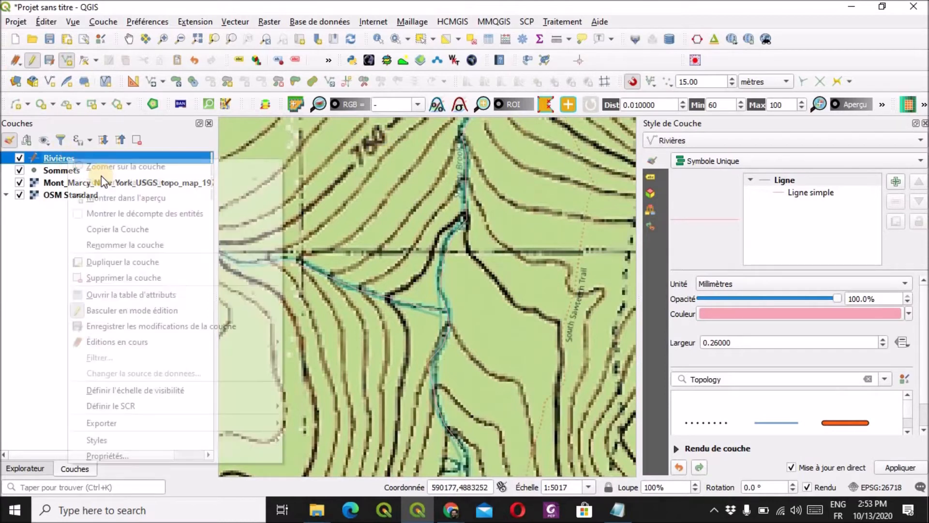
click(158, 297)
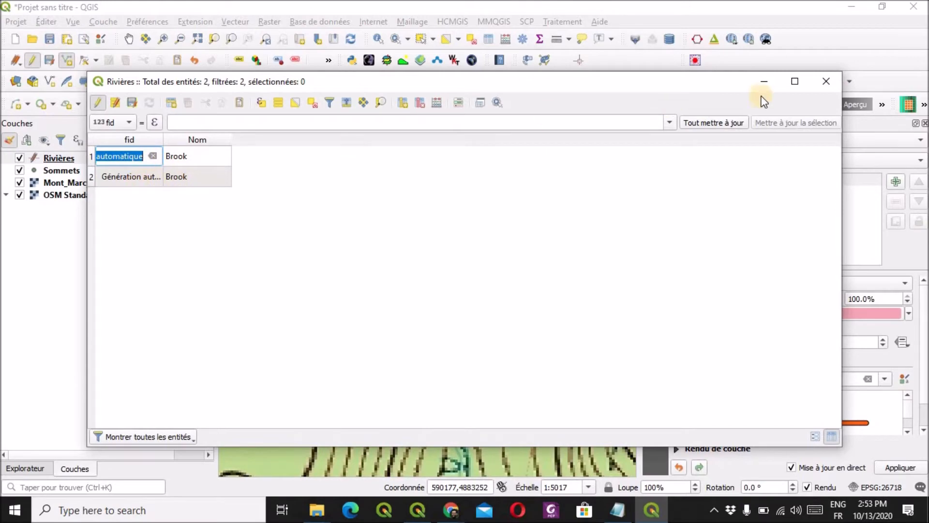
click(830, 86)
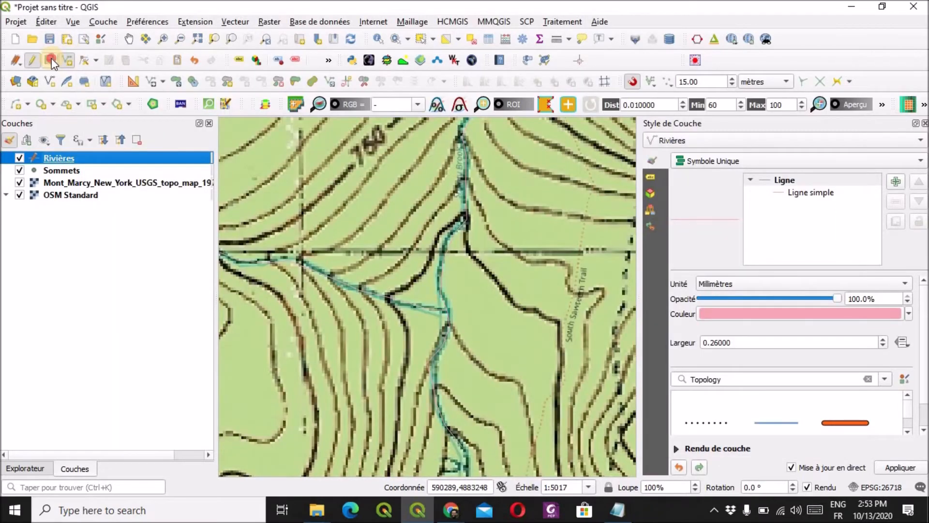
click(31, 61)
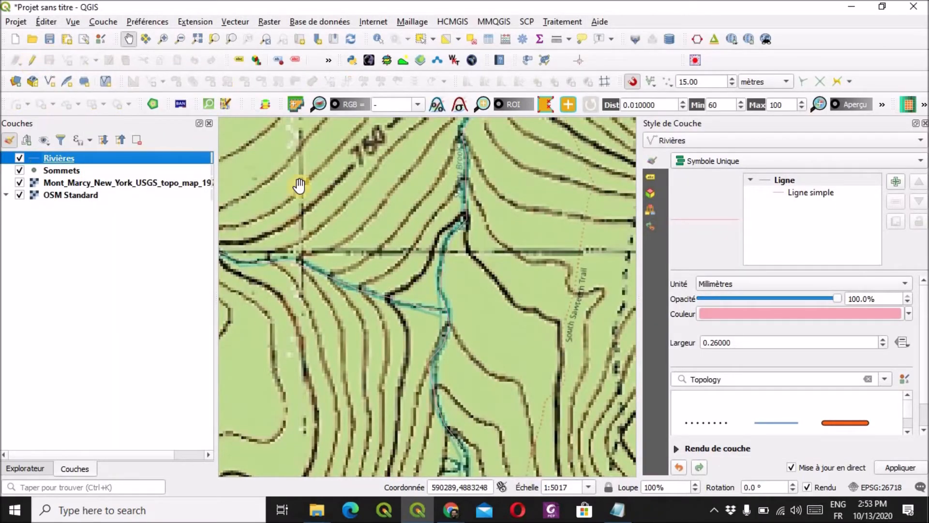
Step: Select the second Brook line on the map and examine the Rivières attribute table
click(422, 38)
click(461, 220)
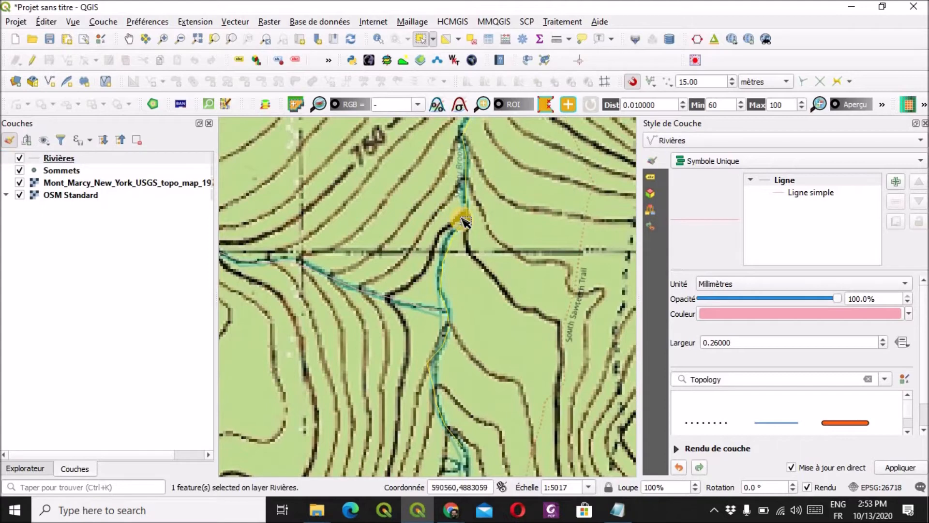
scroll(462, 222, up, 2)
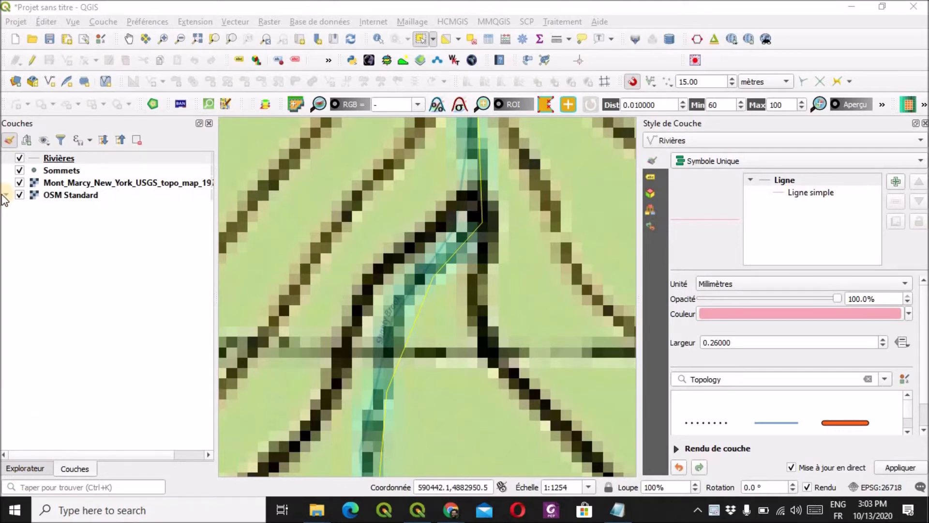
right_click(85, 158)
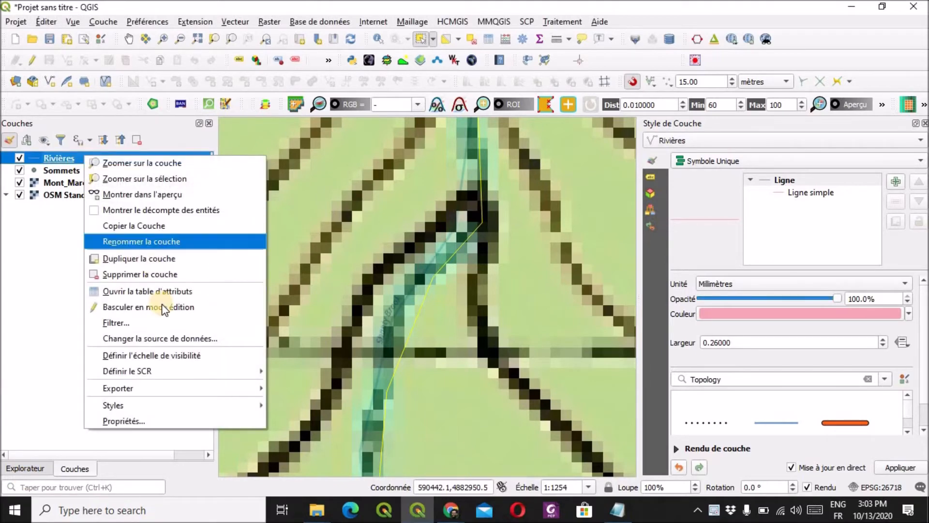
click(165, 294)
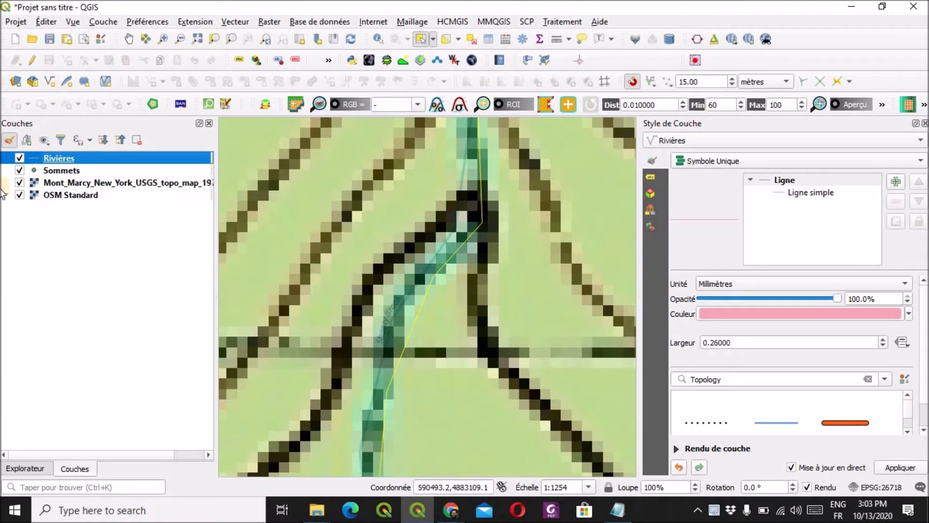
Step: Set up the Regrouper geoprocessing tool on the Rivières layer with Nom as the only dissolve field
click(242, 22)
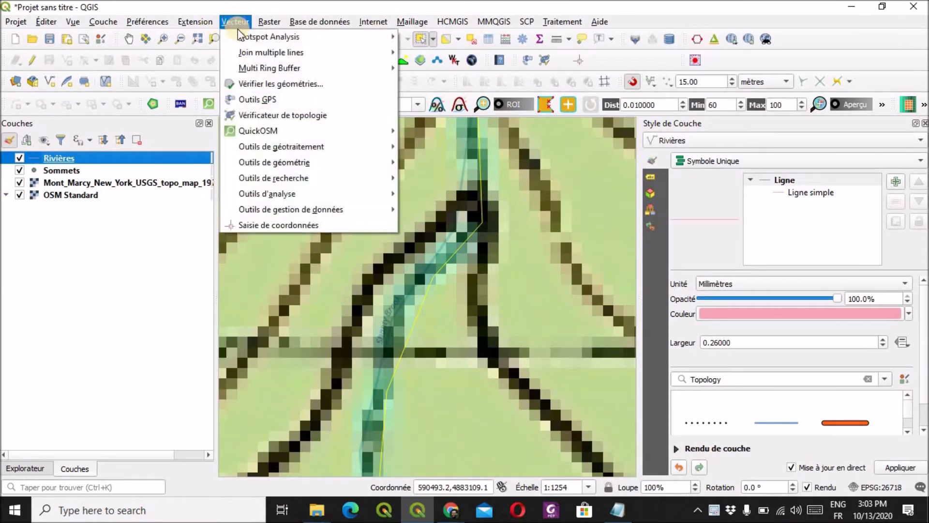
click(273, 148)
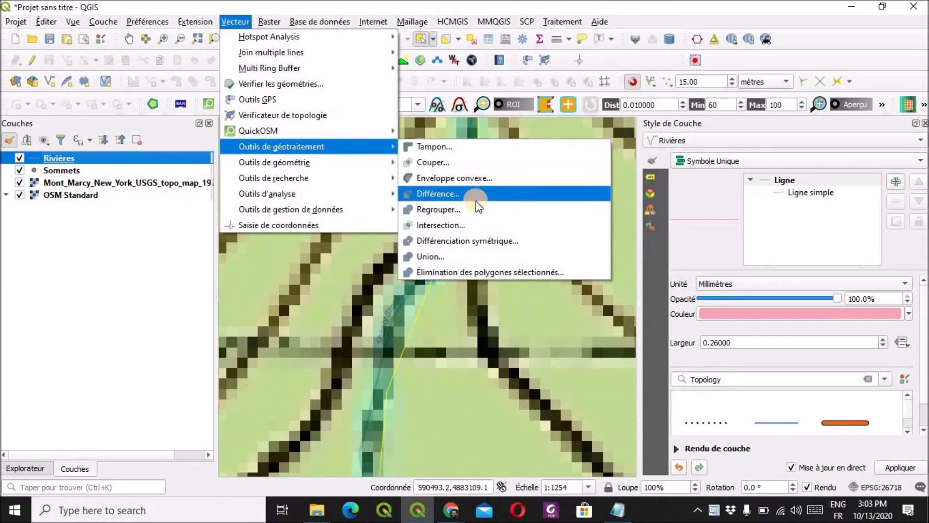
click(458, 211)
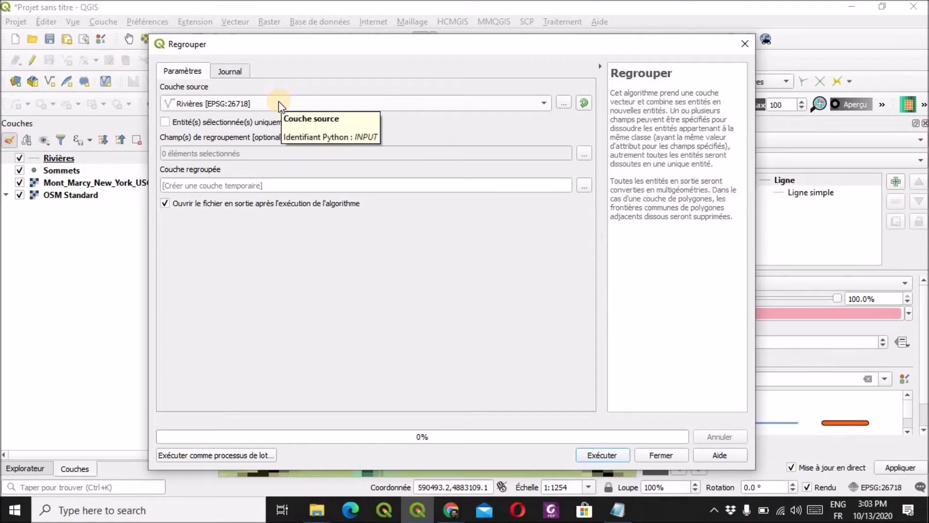
click(584, 153)
click(348, 183)
click(560, 232)
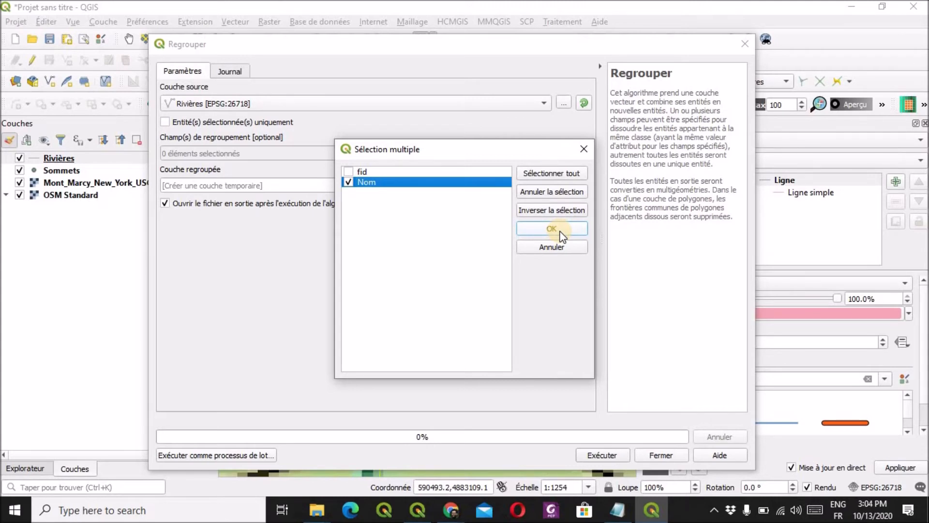
click(559, 229)
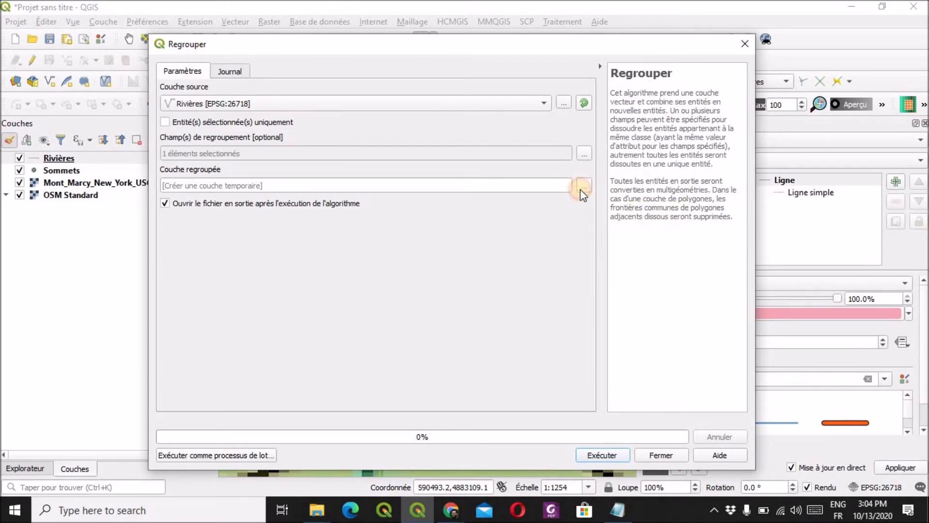
click(580, 189)
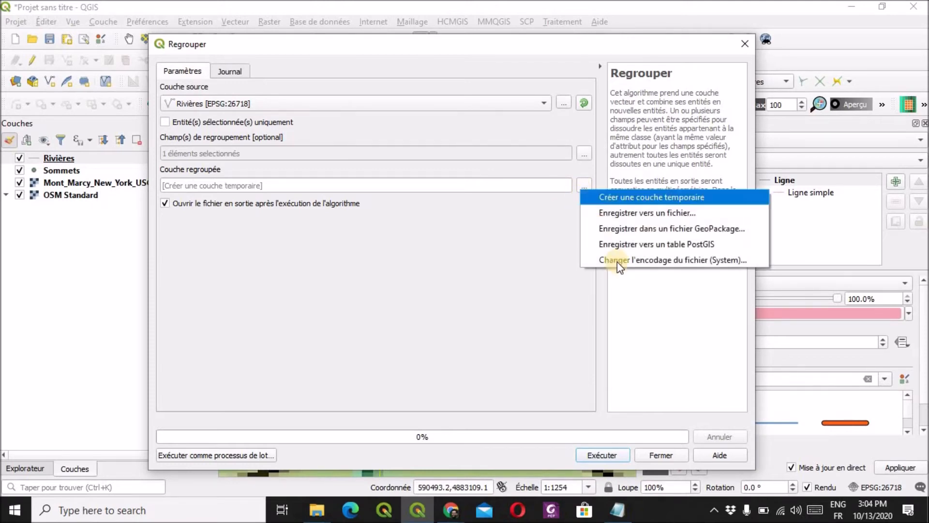
click(644, 218)
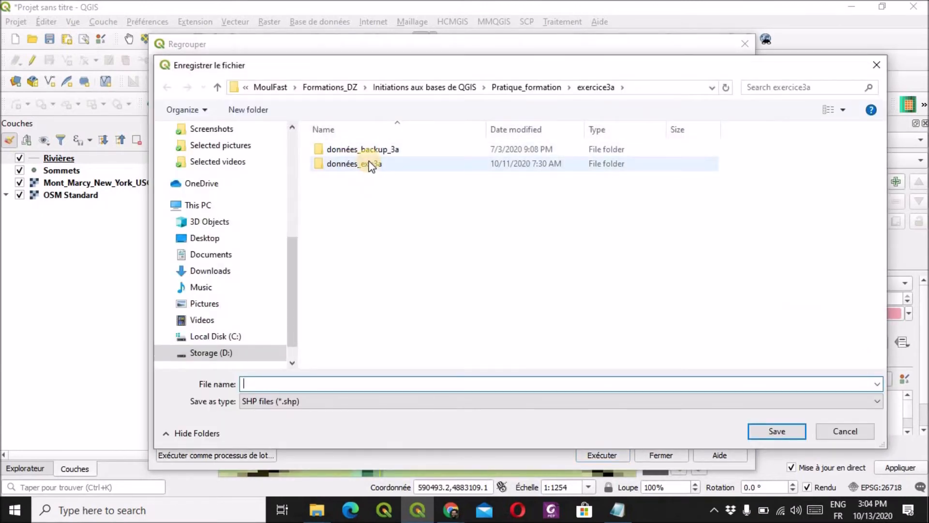
click(877, 65)
Step: Set the Regrouper output to a layer named rivières_regroup in Exercice_1's Mont_Marcy.gpkg, run the tool and close it
click(585, 185)
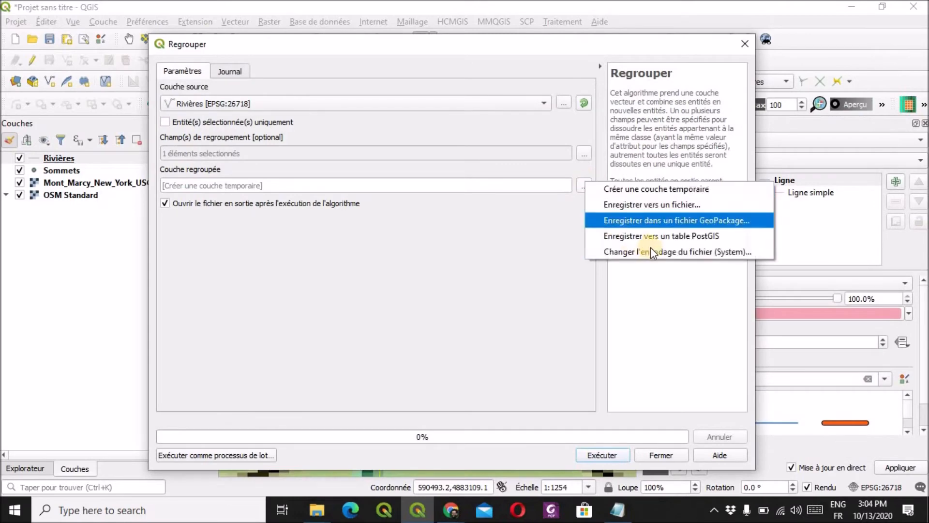
click(673, 219)
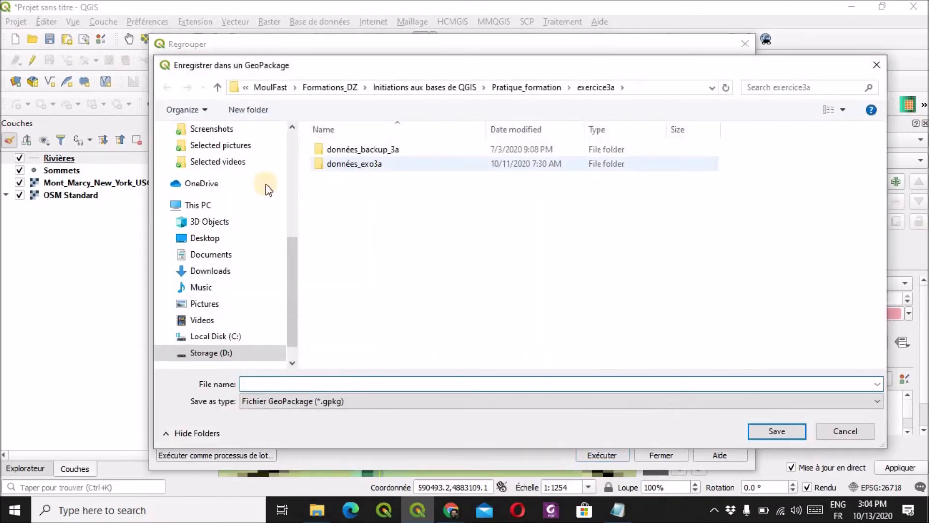
scroll(218, 238, up, 2)
scroll(222, 239, up, 1)
click(204, 161)
click(341, 199)
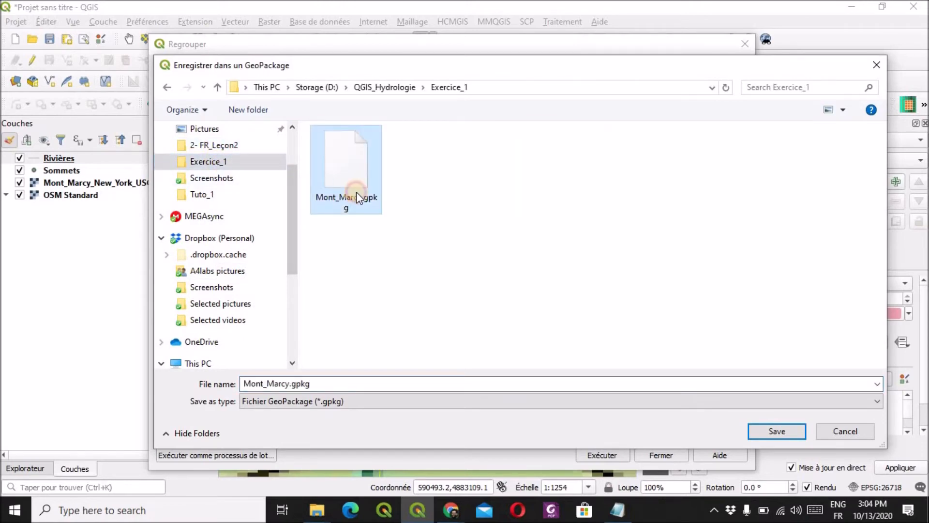
click(799, 430)
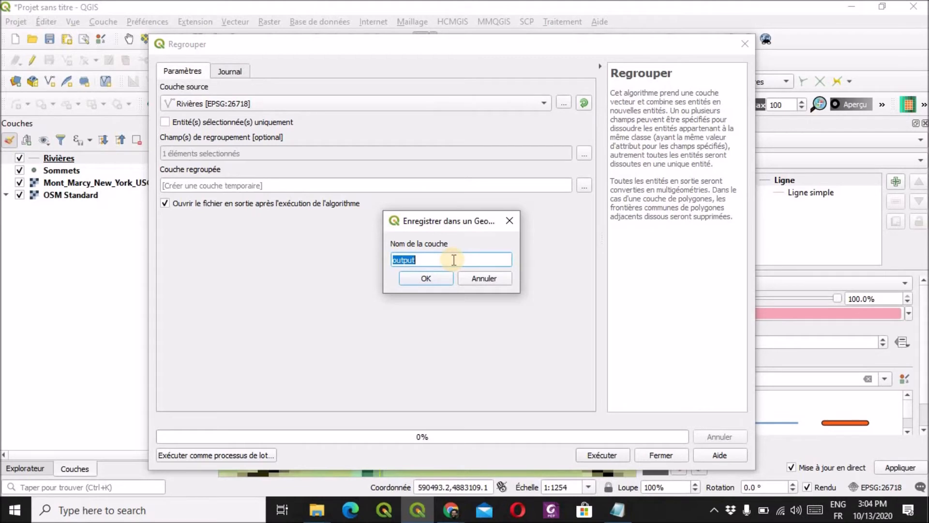
text(rivières_regr)
click(447, 281)
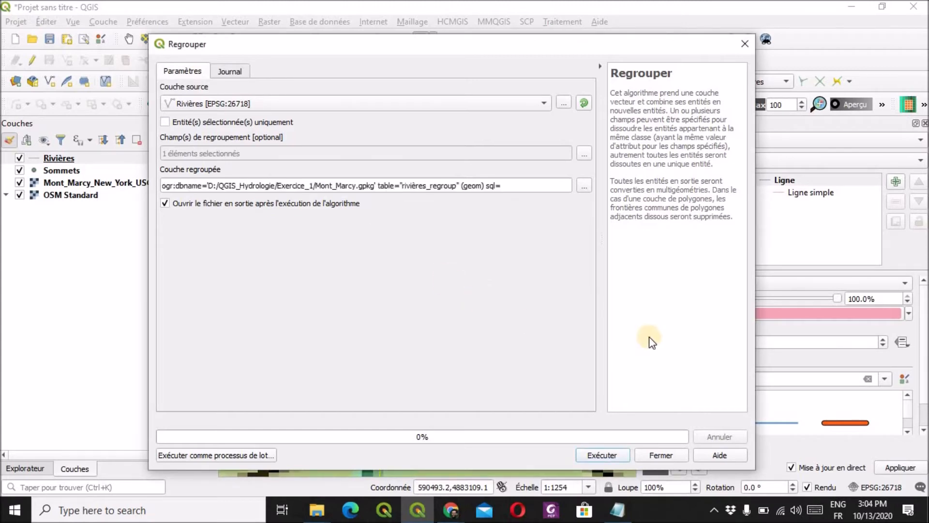
click(614, 454)
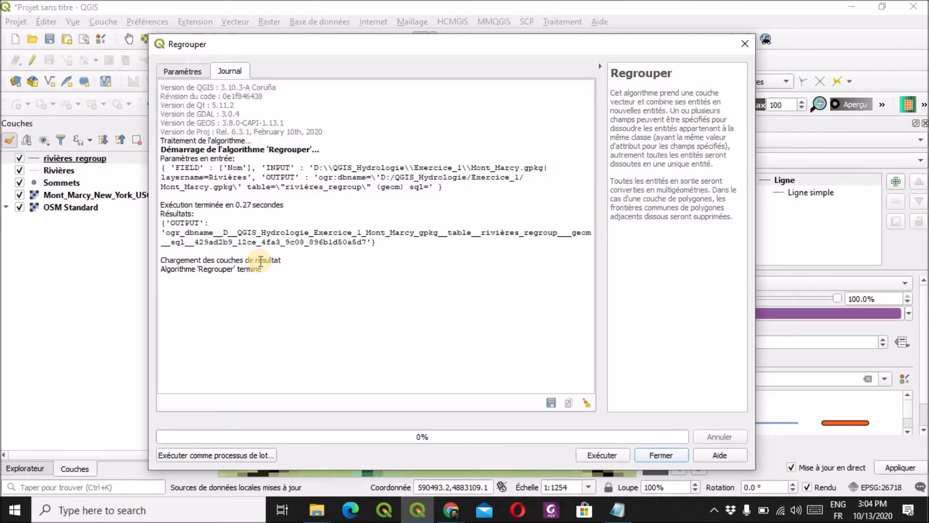
click(661, 455)
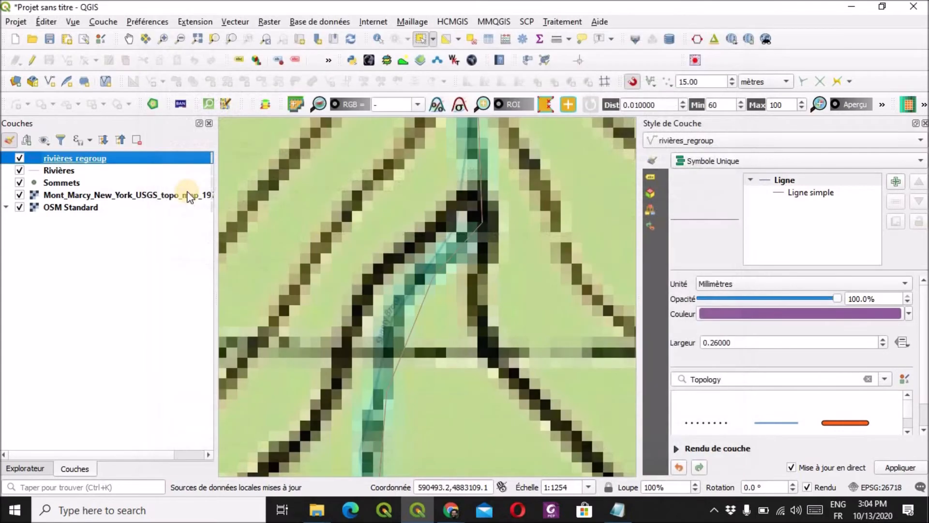
Step: Check the records in the rivières_regroup attribute table, close it, and select the dissolved Brook line on the map
right_click(62, 157)
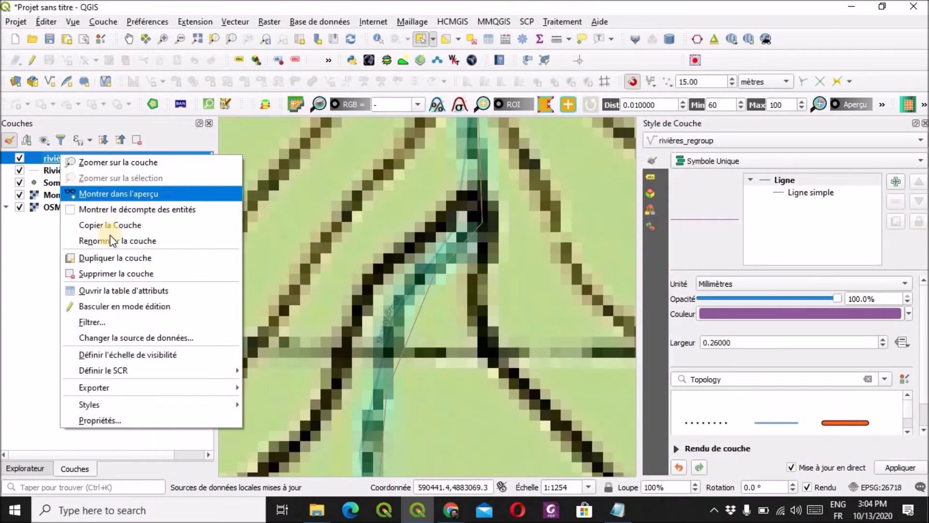
click(114, 290)
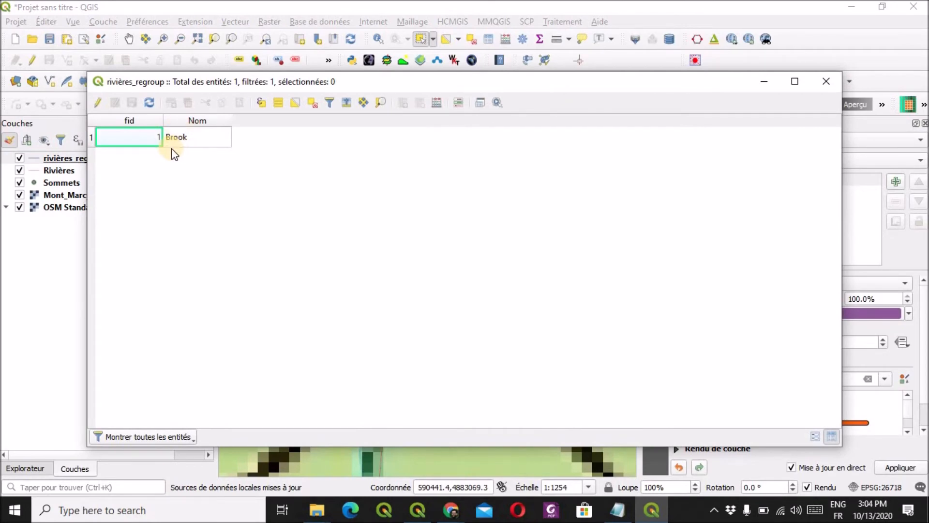
click(823, 84)
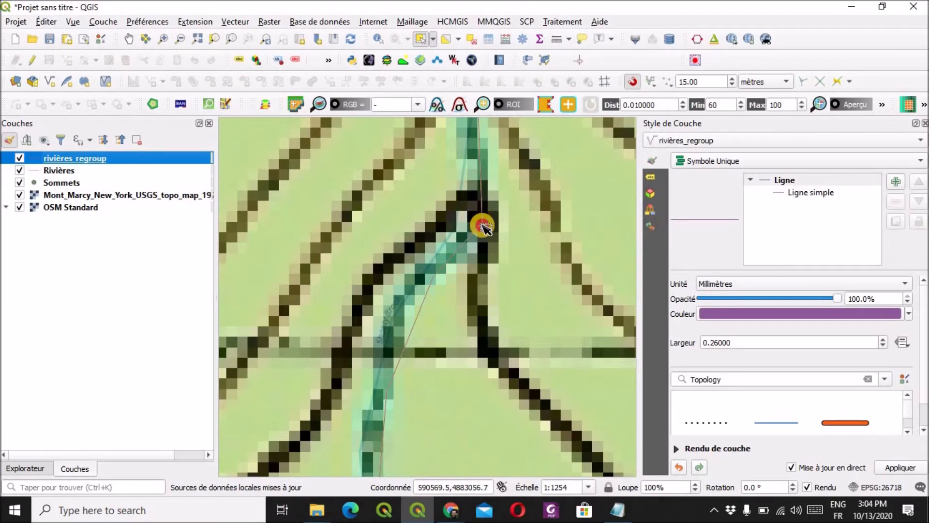
click(483, 226)
scroll(501, 173, down, 1)
scroll(371, 359, up, 1)
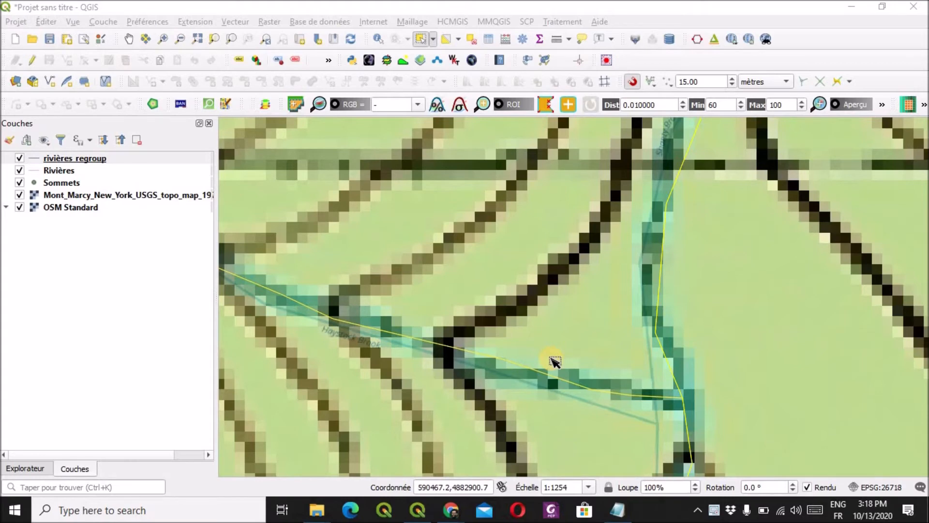
Step: Examine the topographic map for lakes, from Upper Ausable Lake to White Lily Pond
scroll(477, 286, down, 2)
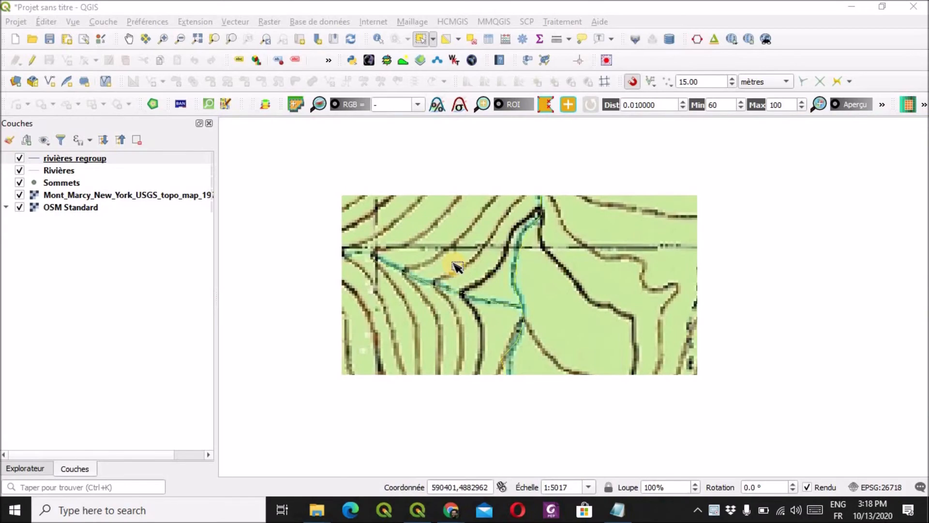
scroll(458, 265, down, 2)
scroll(455, 244, down, 1)
scroll(444, 421, up, 1)
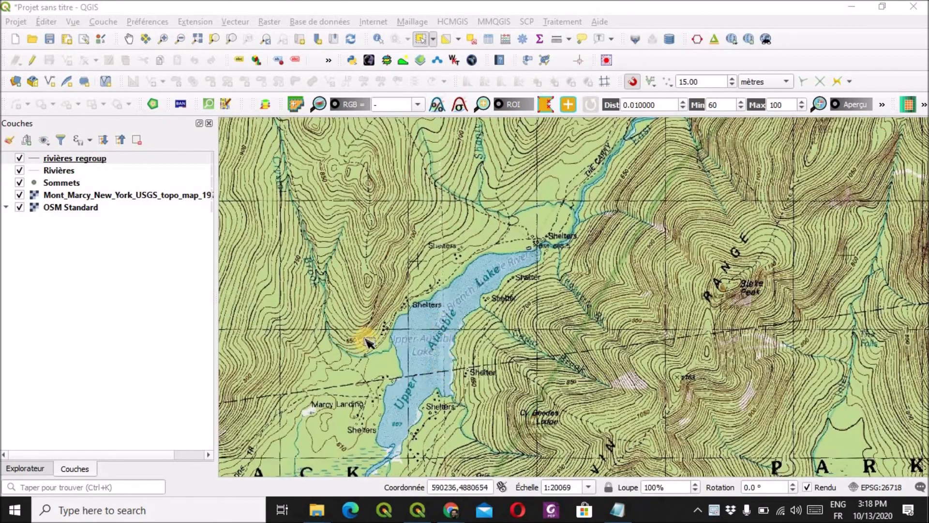
scroll(545, 240, down, 2)
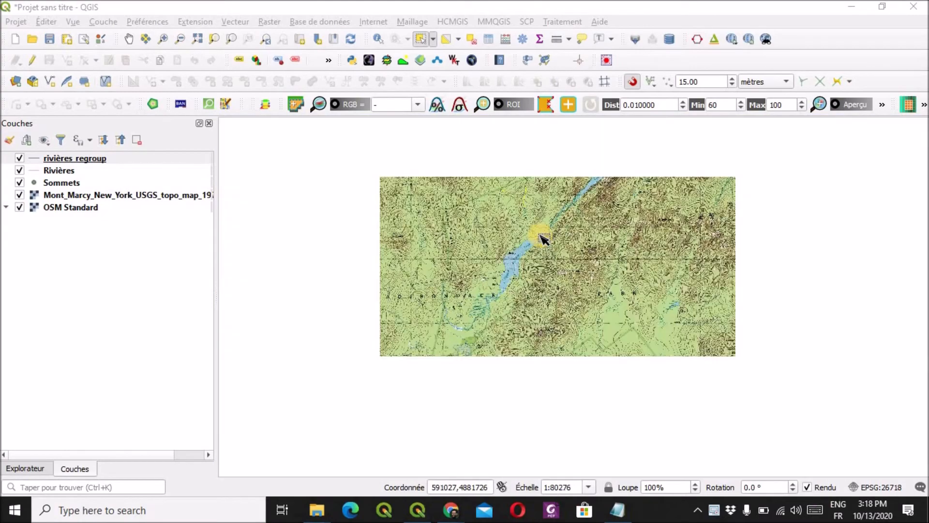
scroll(386, 400, down, 1)
scroll(397, 382, up, 1)
scroll(491, 194, up, 3)
scroll(491, 193, down, 1)
scroll(489, 199, down, 1)
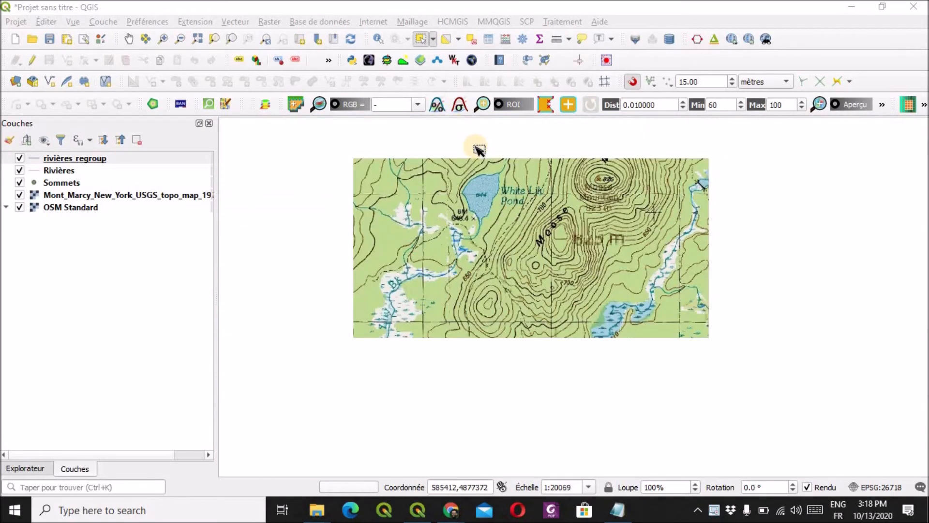
scroll(481, 155, up, 2)
scroll(487, 176, up, 1)
scroll(491, 186, down, 1)
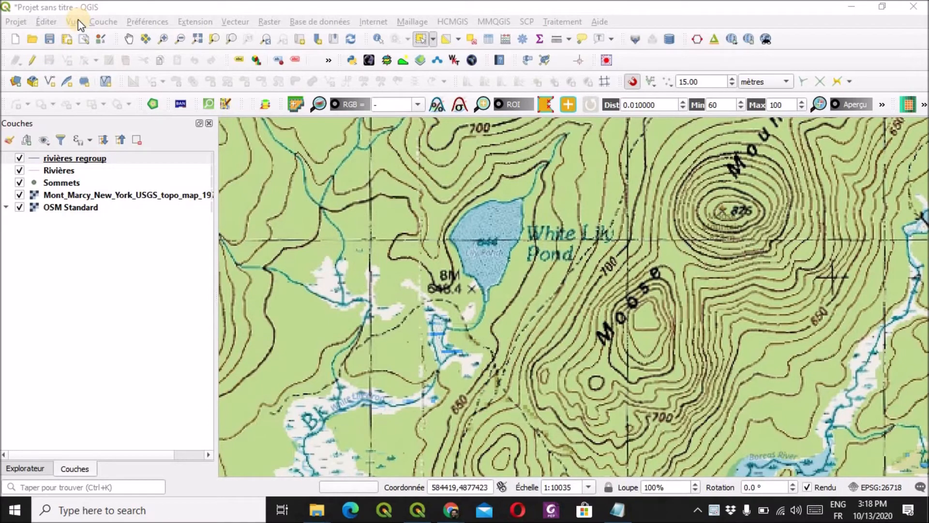
Step: Start a new GeoPackage layer with the existing Mont_Marcy.gpkg in Exercice_1 as its database
click(104, 22)
mouse_move(127, 56)
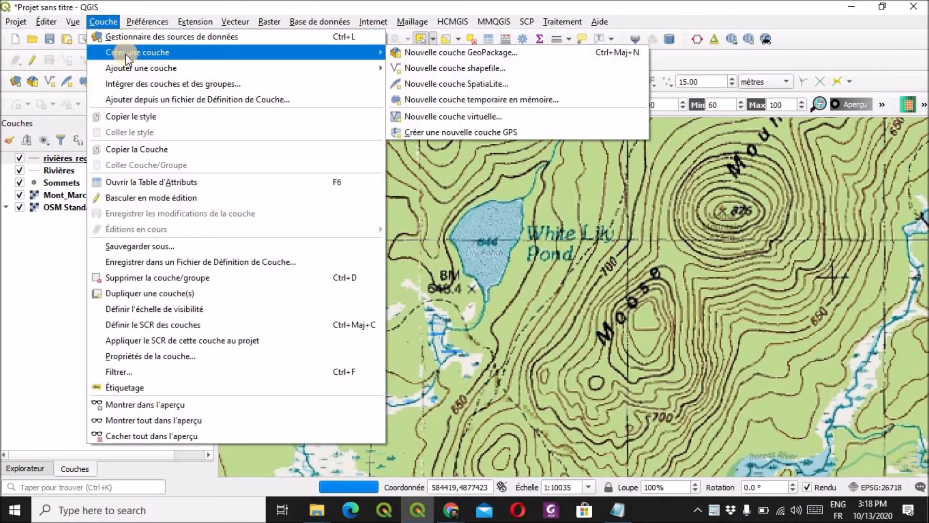
click(443, 53)
click(626, 58)
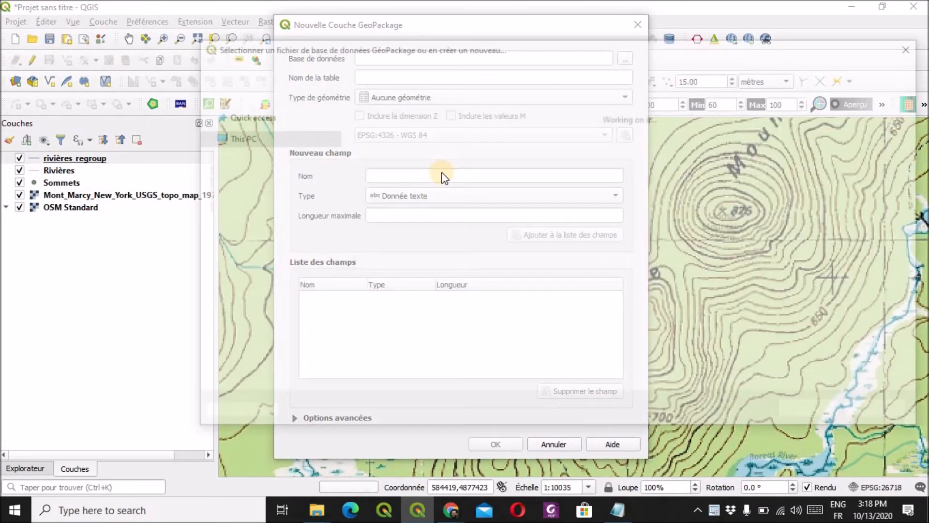
click(384, 150)
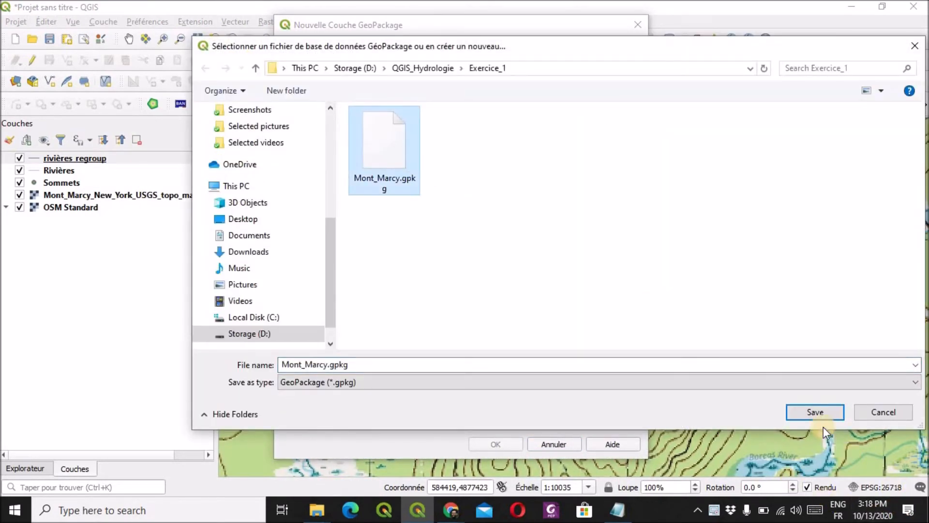
click(817, 413)
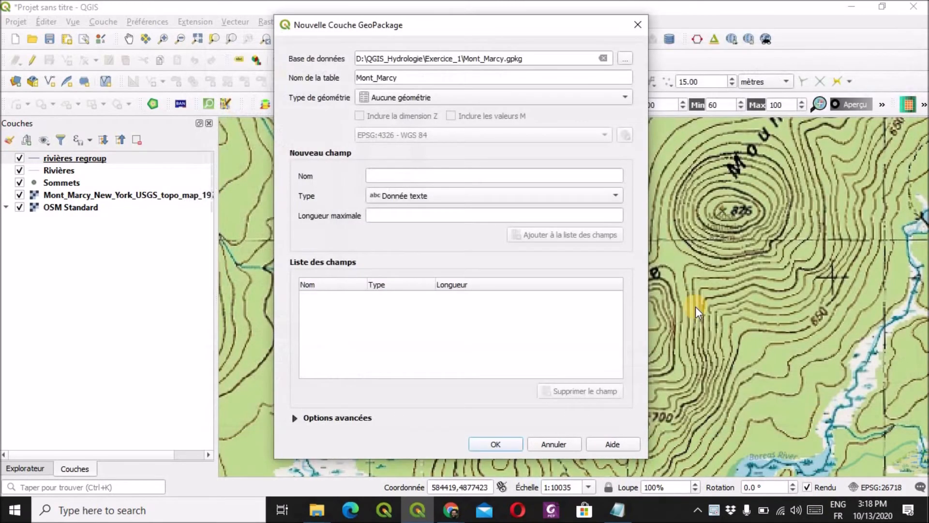
Step: Name the new table Lacs, with Polygone geometry and the project CRS EPSG:26718 - NAD27 / UTM zone 18N
drag(407, 77, 377, 77)
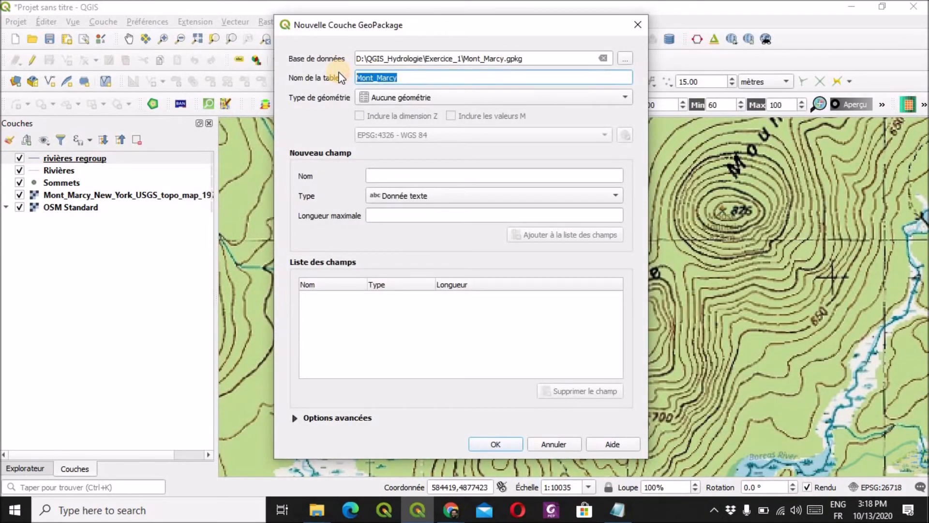
text(Lacs)
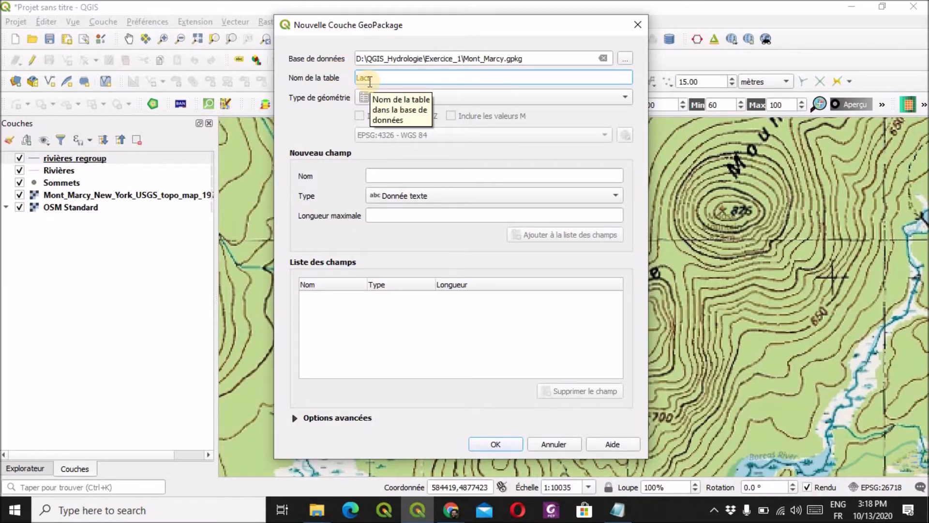
click(420, 98)
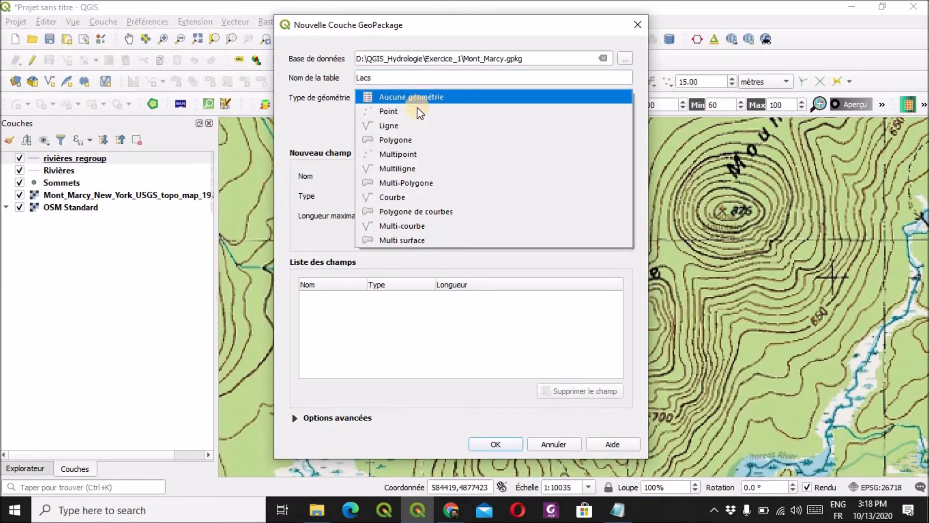
click(408, 142)
click(398, 135)
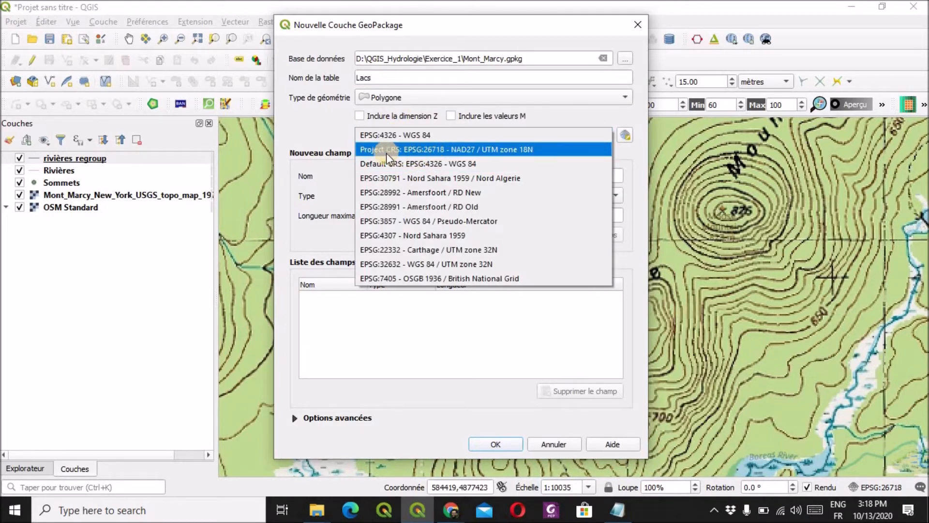
click(443, 152)
Step: Add a text field named Nom and create the layer, adding it to the existing GeoPackage instead of overwriting the file
click(424, 173)
text(Ch)
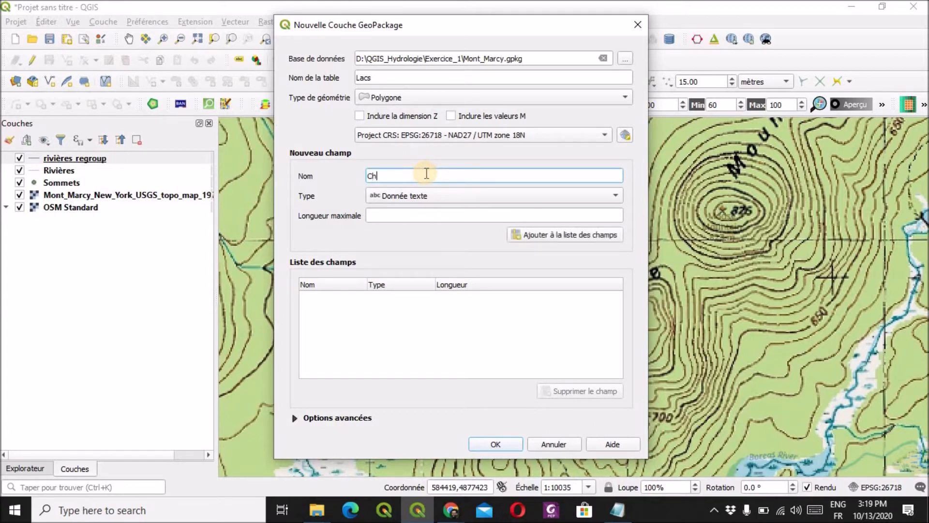
text(a)
key(BackSpace)
key(BackSpace)
key(BackSpace)
text(Nom)
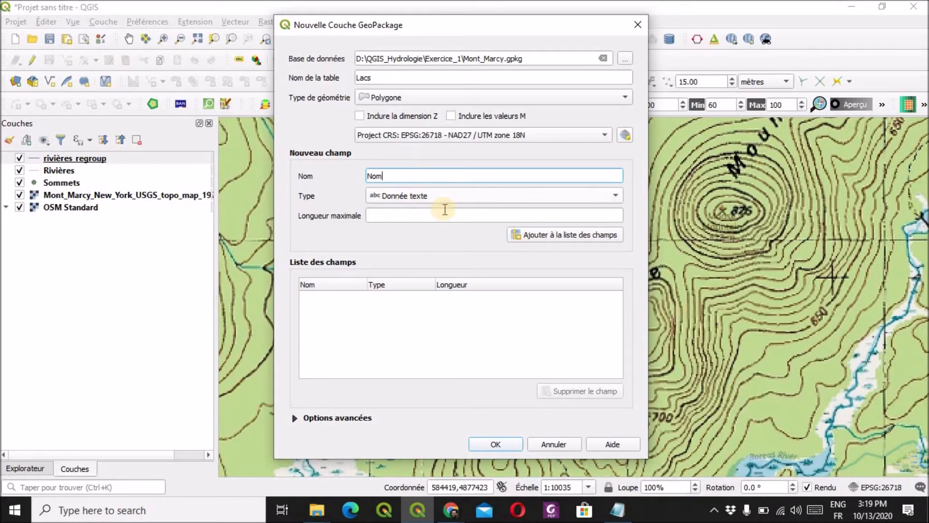
click(567, 237)
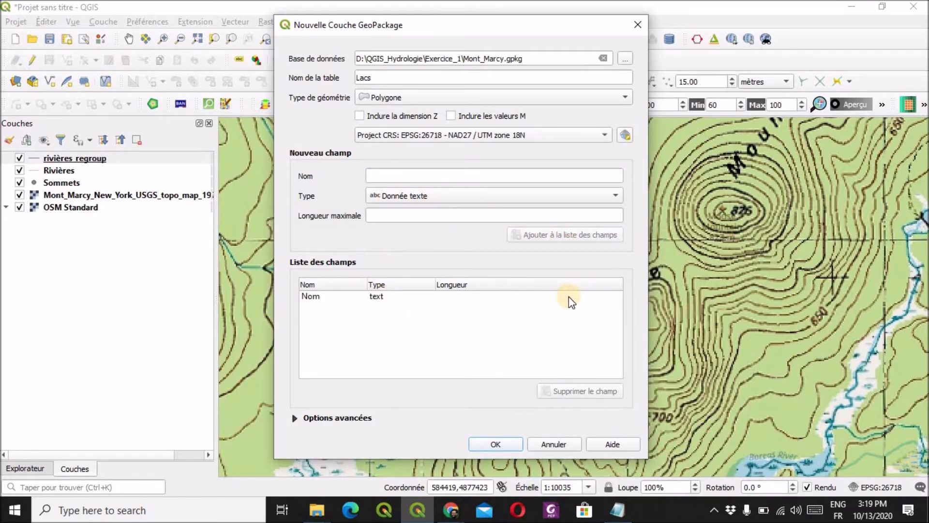
click(501, 443)
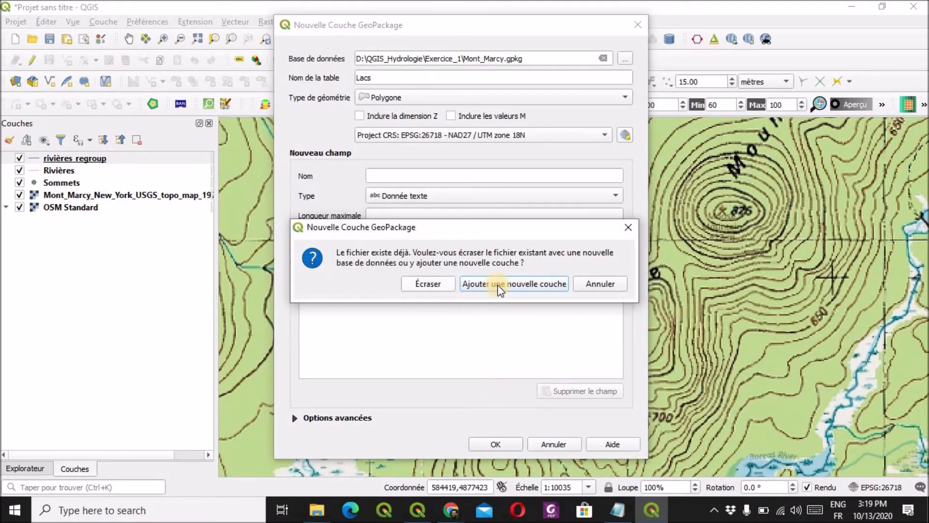
click(492, 287)
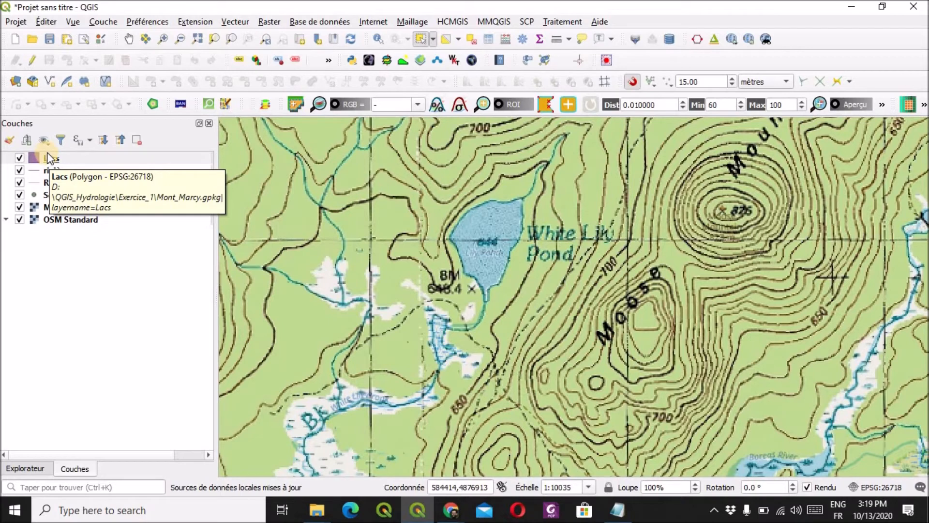
Step: Start editing the Lacs layer and trace White Lily Pond's shoreline on the topographic map as a polygon
click(32, 60)
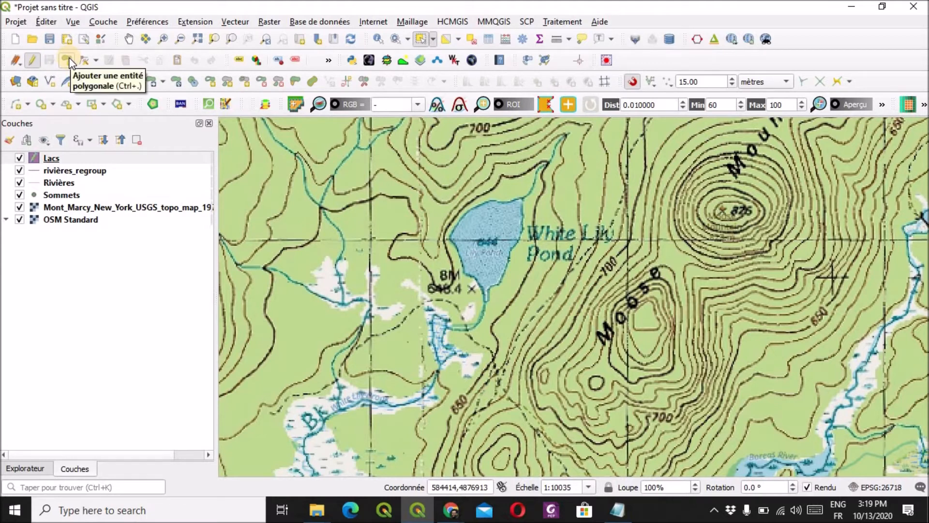
click(68, 60)
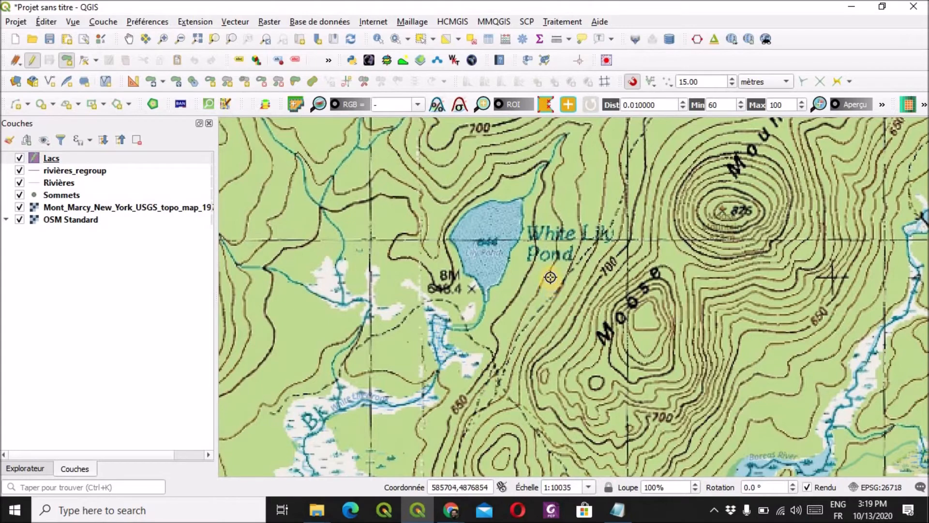
scroll(551, 272, up, 1)
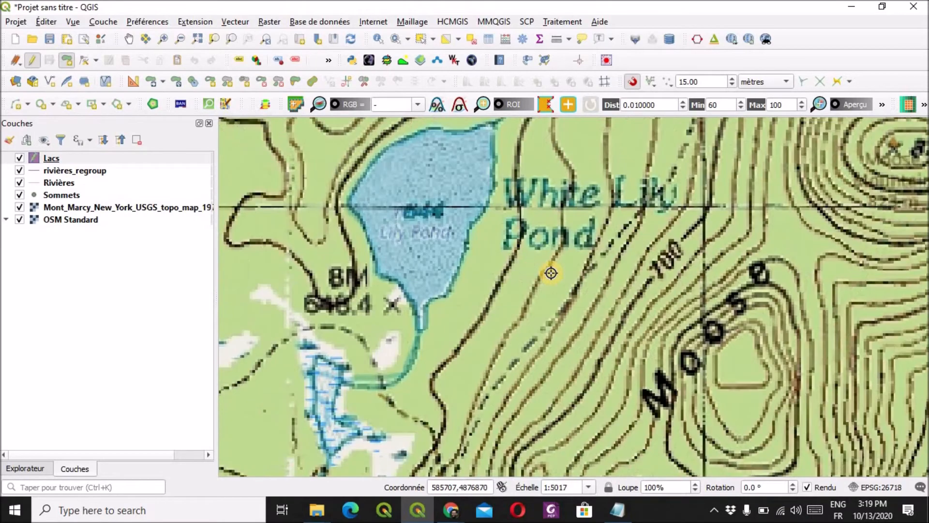
click(497, 124)
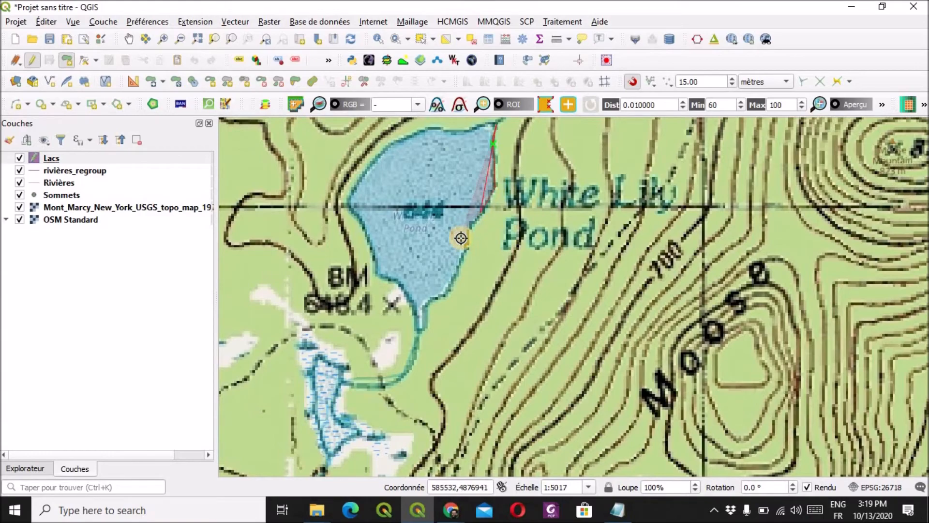
scroll(462, 236, up, 1)
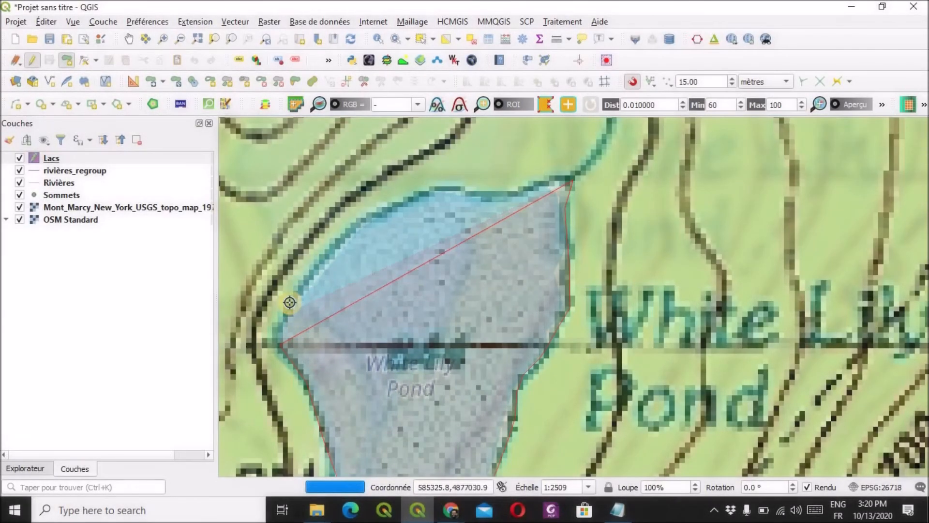
click(290, 301)
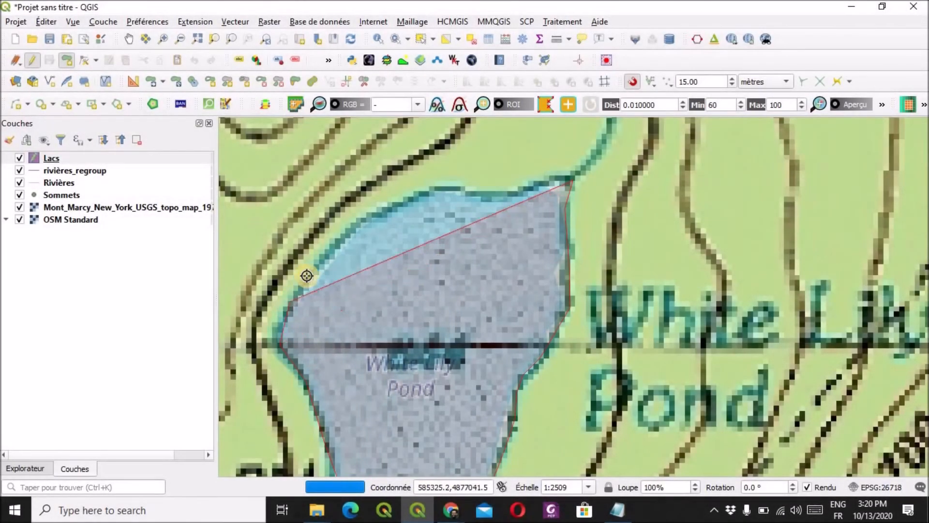
click(317, 264)
click(352, 228)
click(415, 198)
click(448, 189)
click(489, 198)
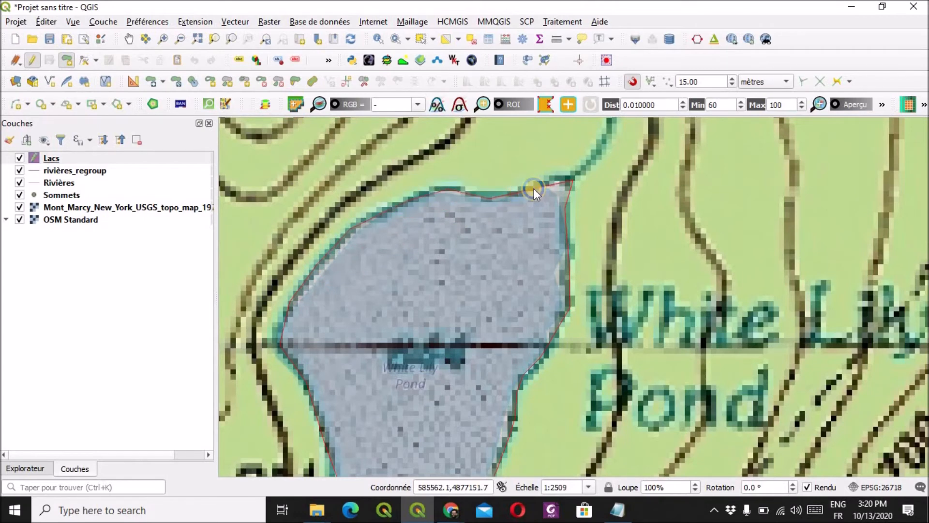
right_click(534, 188)
Step: Set the Nom attribute of the traced pond polygon to "un lac" and save the feature
click(521, 231)
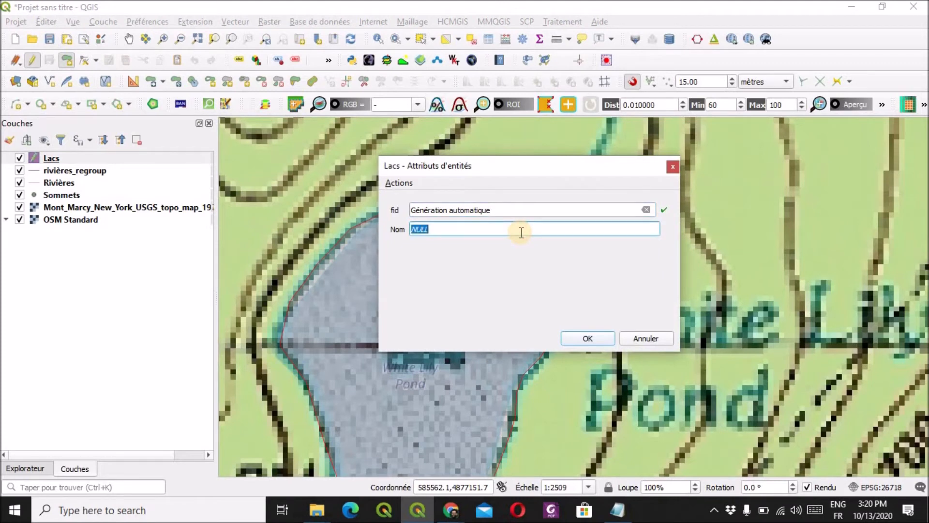
text(Lac)
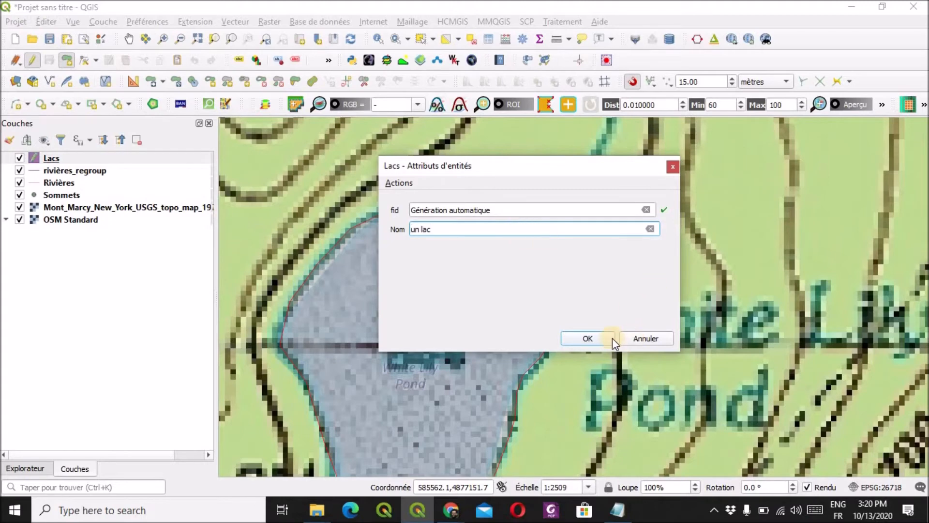
click(587, 339)
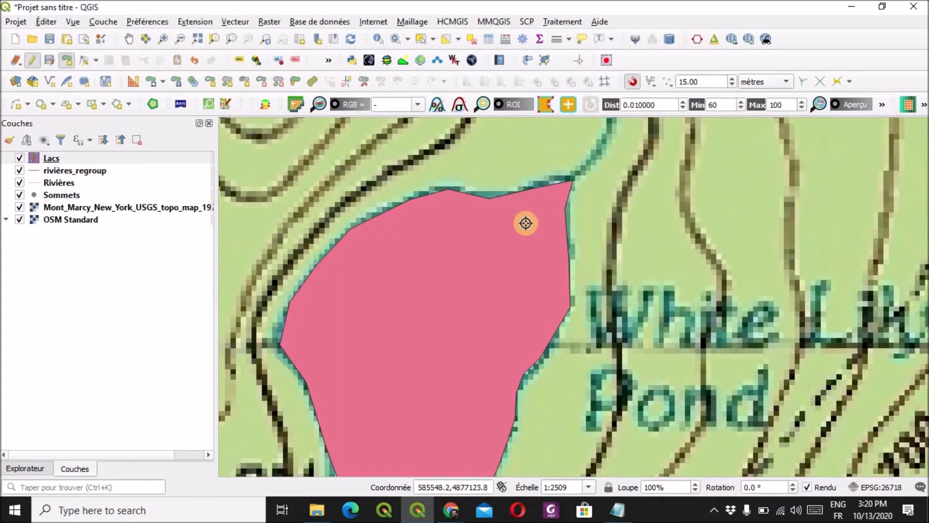
Step: Examine the Boreas Ponds and their islands on the map, then return to the White Lily Pond polygon
scroll(526, 224, down, 1)
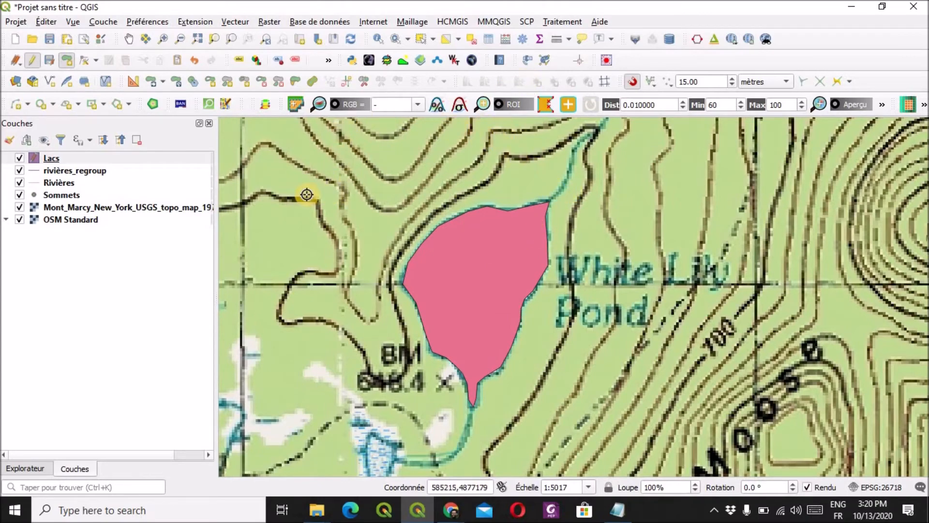
scroll(302, 196, down, 1)
scroll(343, 219, down, 2)
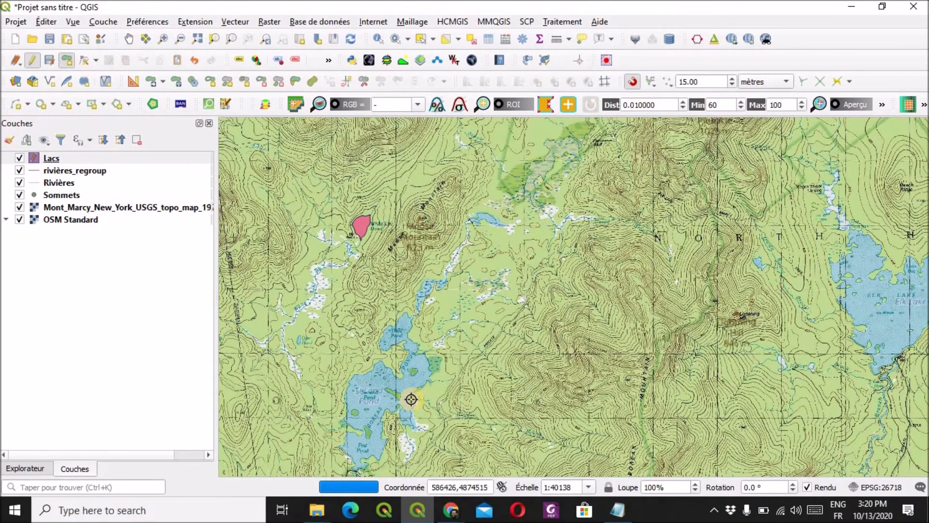
scroll(411, 397, up, 2)
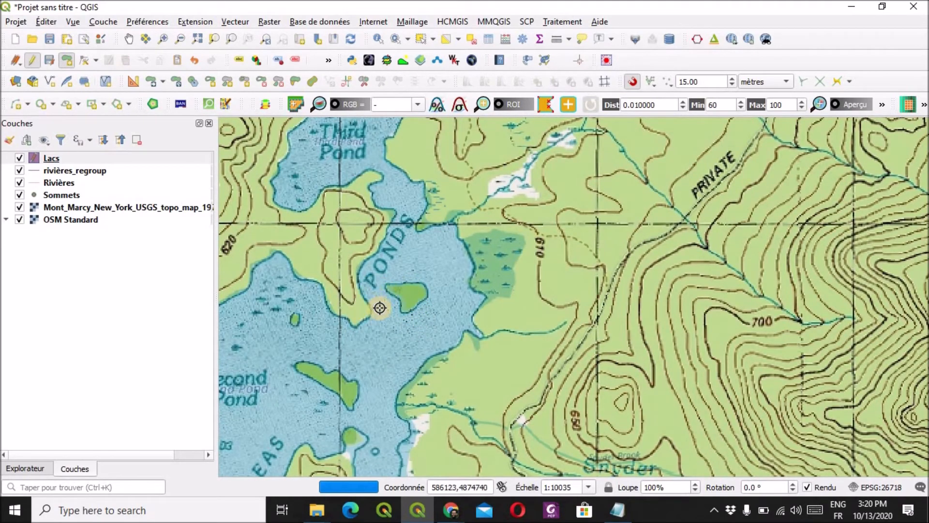
scroll(458, 338, down, 2)
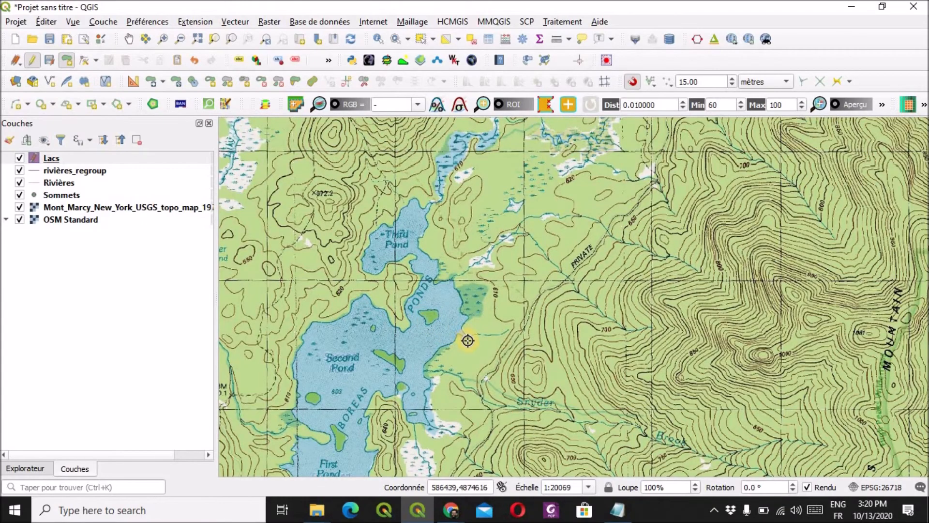
scroll(380, 169, up, 2)
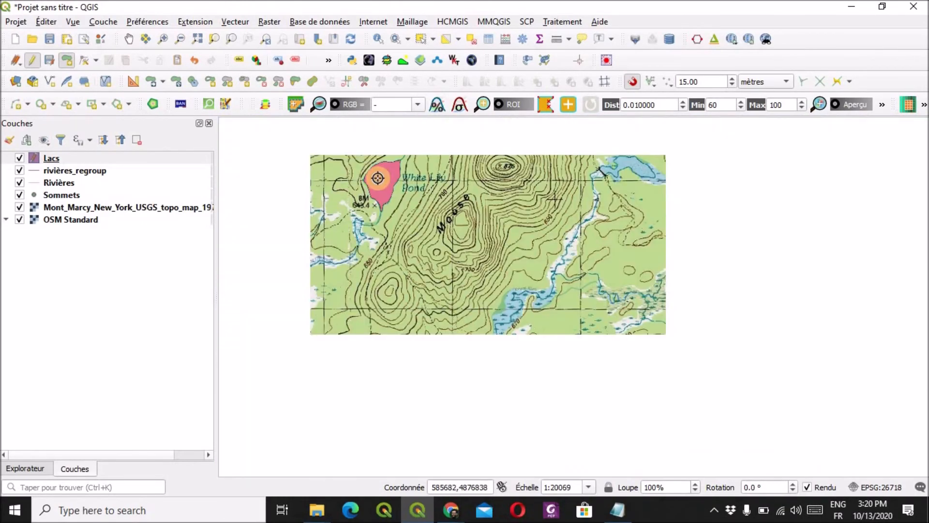
scroll(375, 167, up, 1)
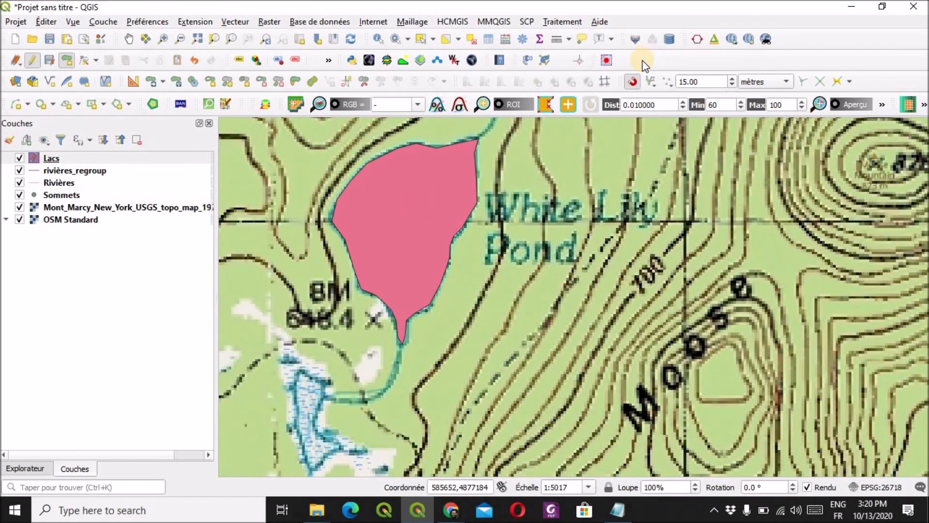
Step: Hide the advanced digitizing toolbar (Barre d'outils de numérisation avancée) and display it again
right_click(643, 60)
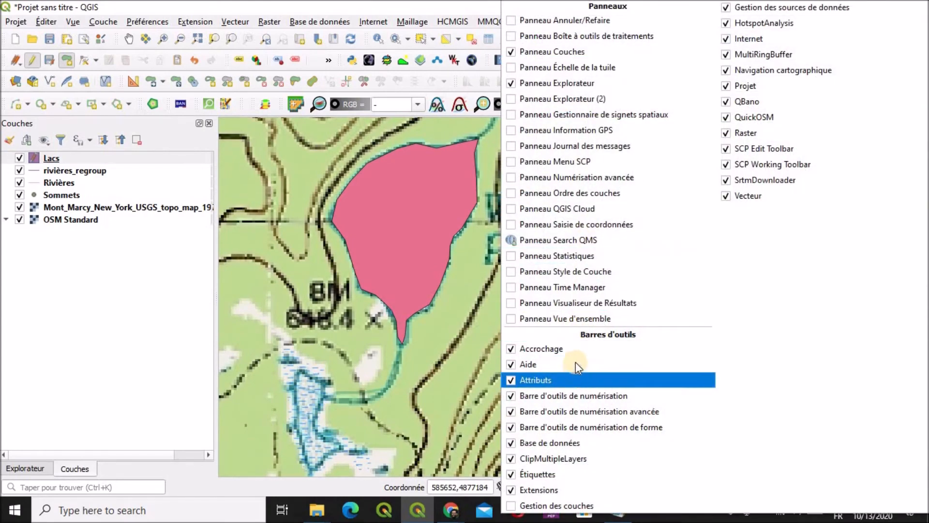
click(511, 411)
right_click(564, 83)
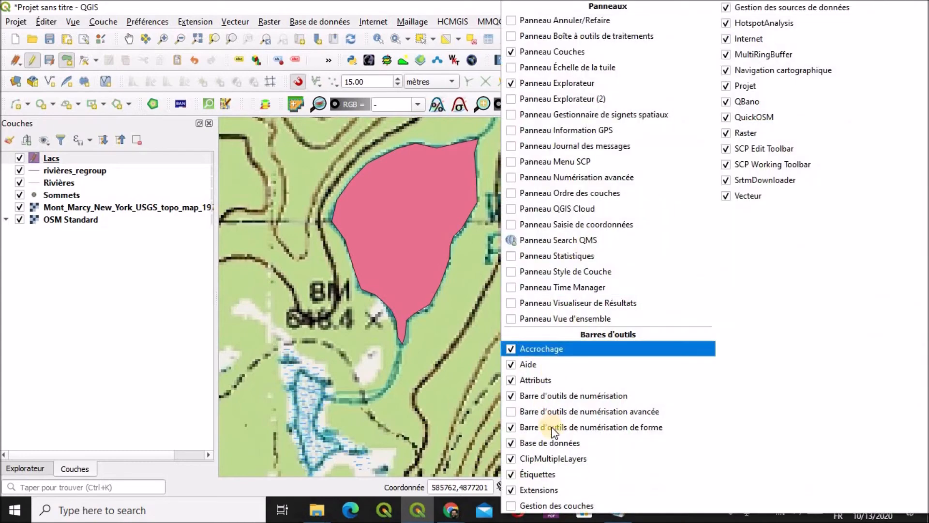
click(511, 410)
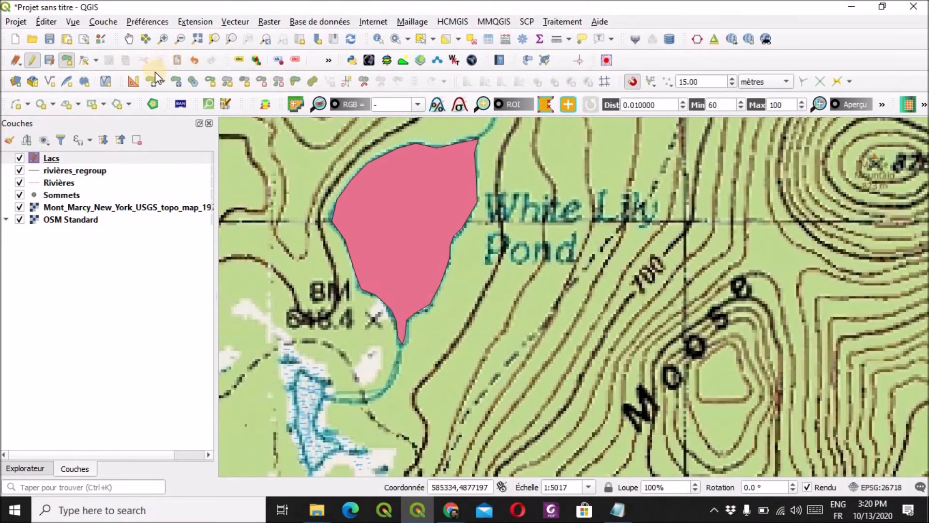
Step: Cut a small polygonal hole inside the White Lily Pond polygon with Add Ring, then save the Lacs edits and end editing
click(211, 81)
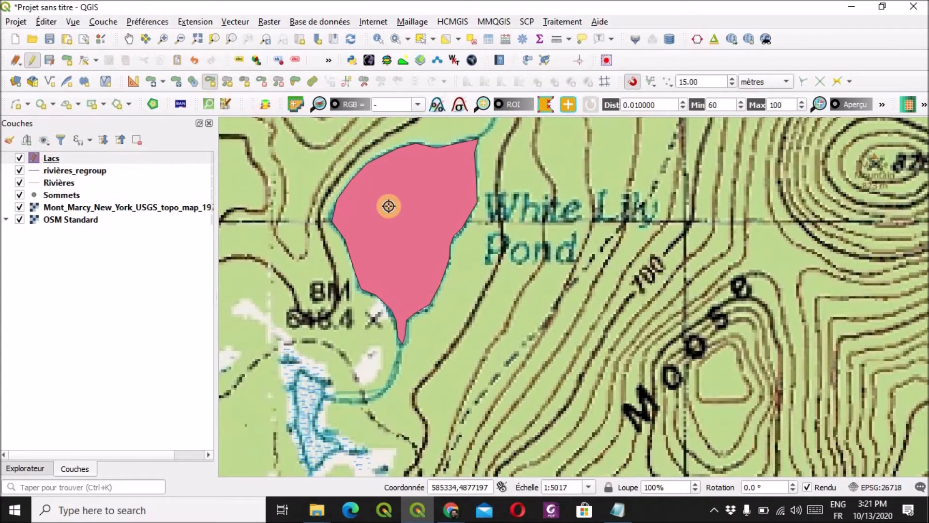
click(425, 222)
click(406, 240)
click(383, 219)
click(372, 206)
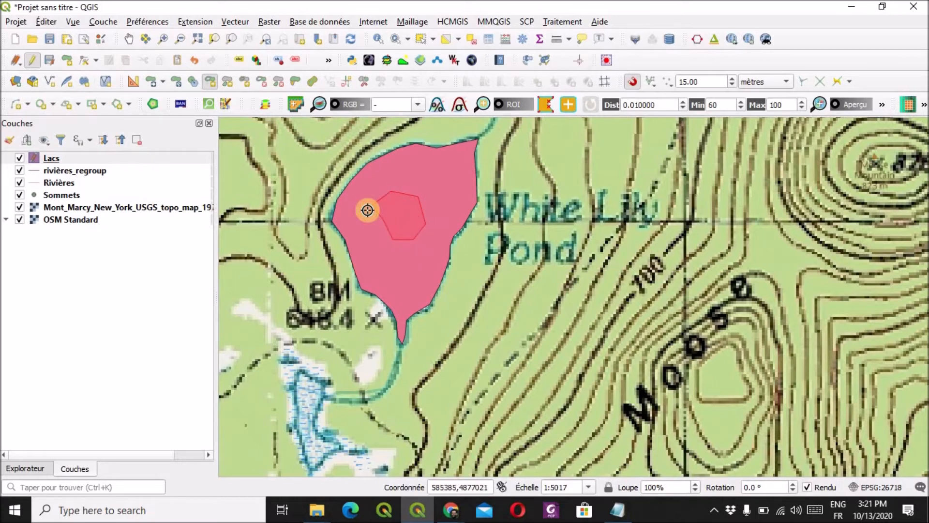
right_click(369, 209)
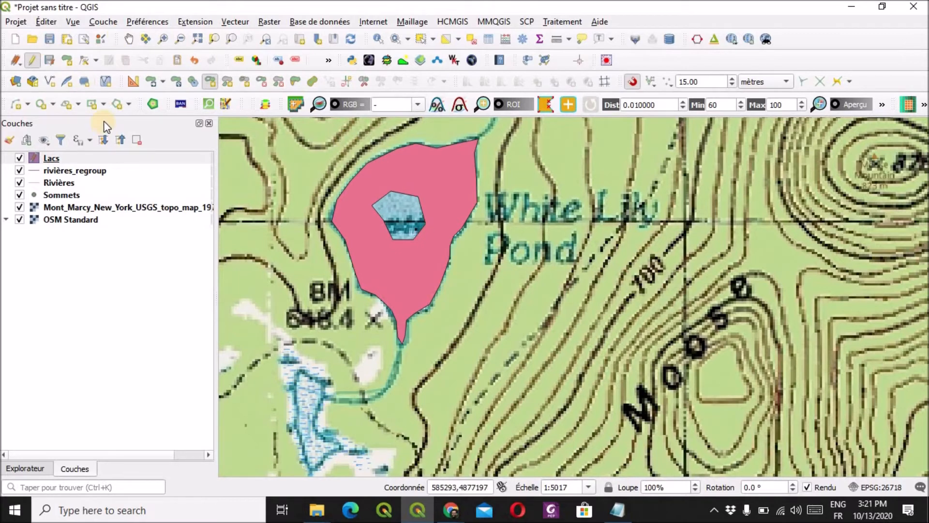
click(49, 61)
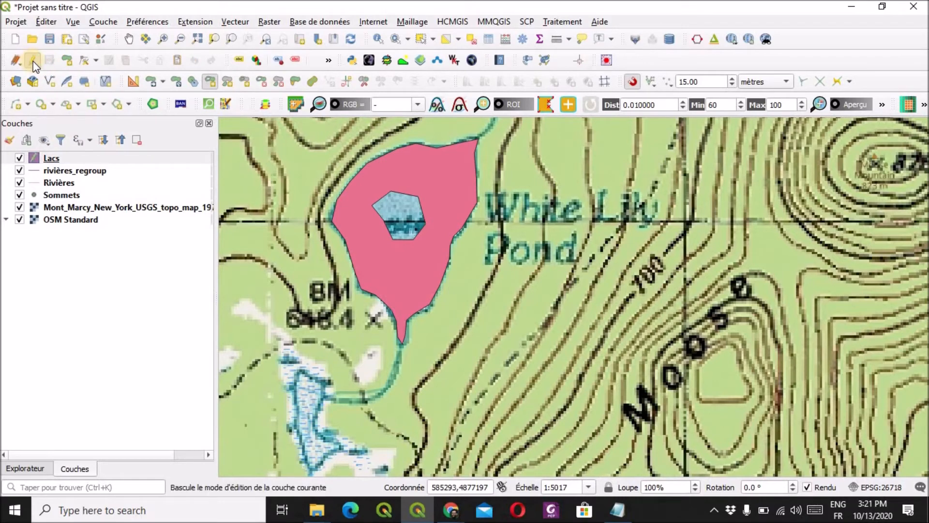
click(34, 65)
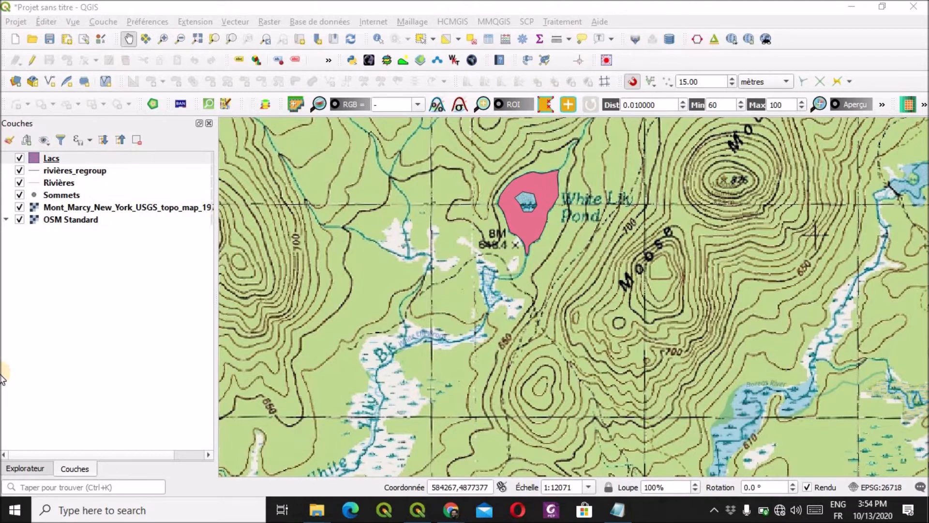
Step: Change the Sommets layer's marker from a simple symbol to the Symbole SVG type
click(58, 193)
right_click(59, 193)
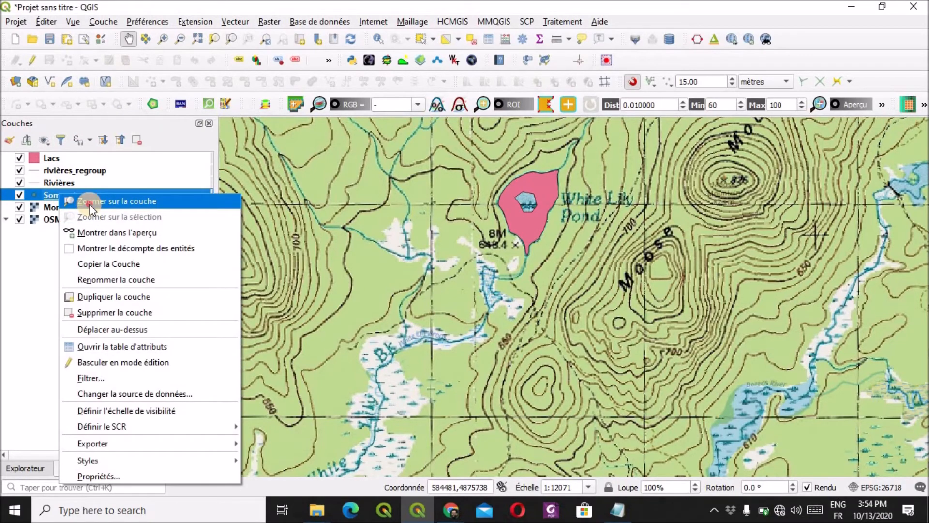
click(89, 204)
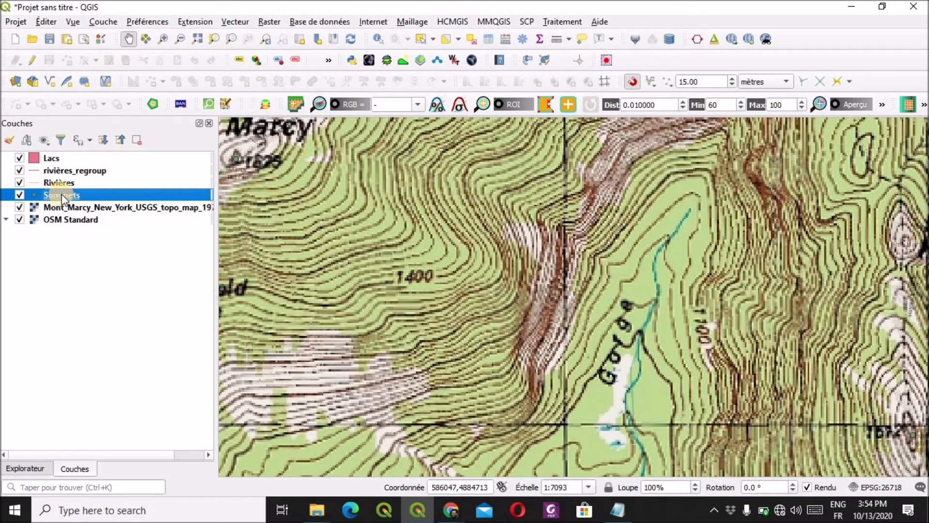
click(8, 142)
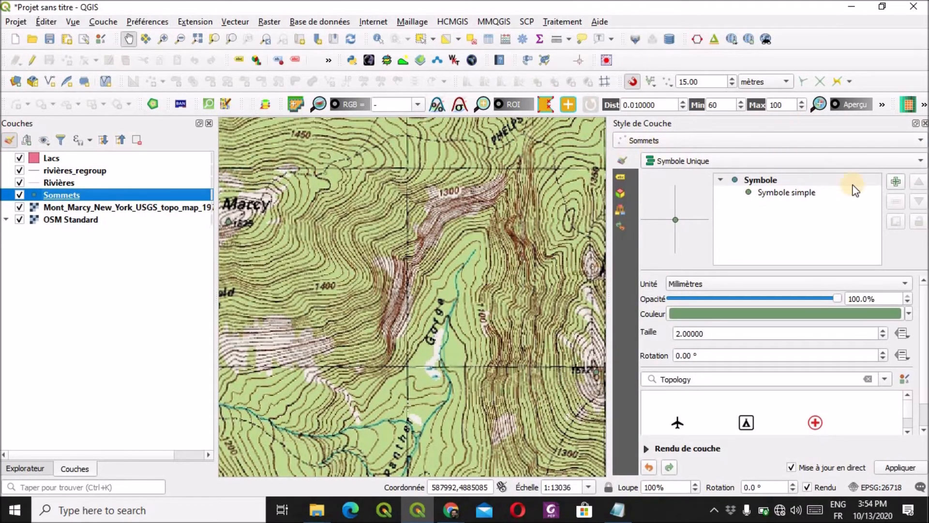
click(780, 193)
click(862, 282)
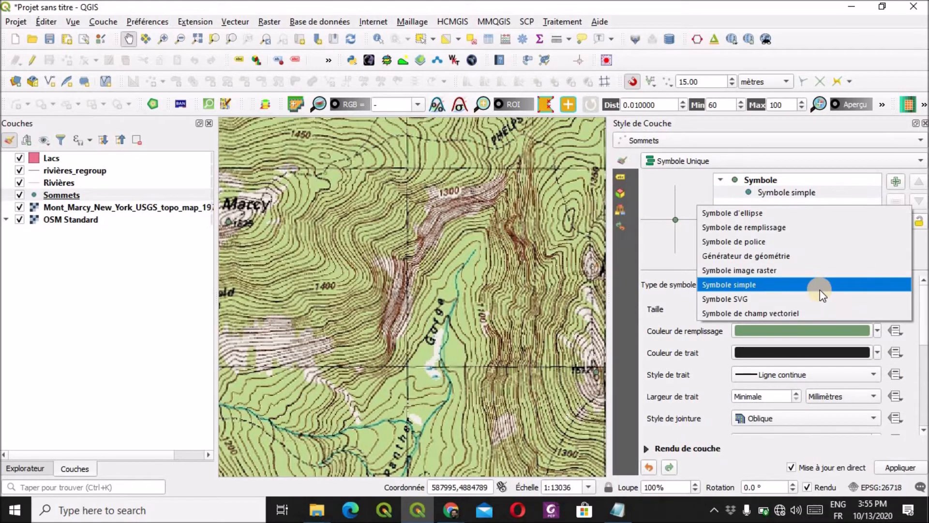
click(783, 298)
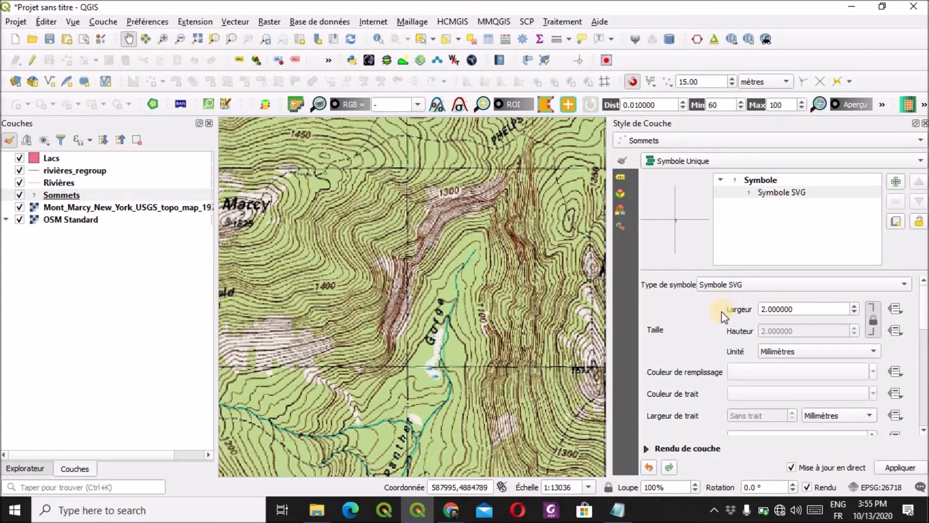
Step: Choose the red location pin from the symbol SVG group as the Sommets marker image
scroll(706, 309, down, 1)
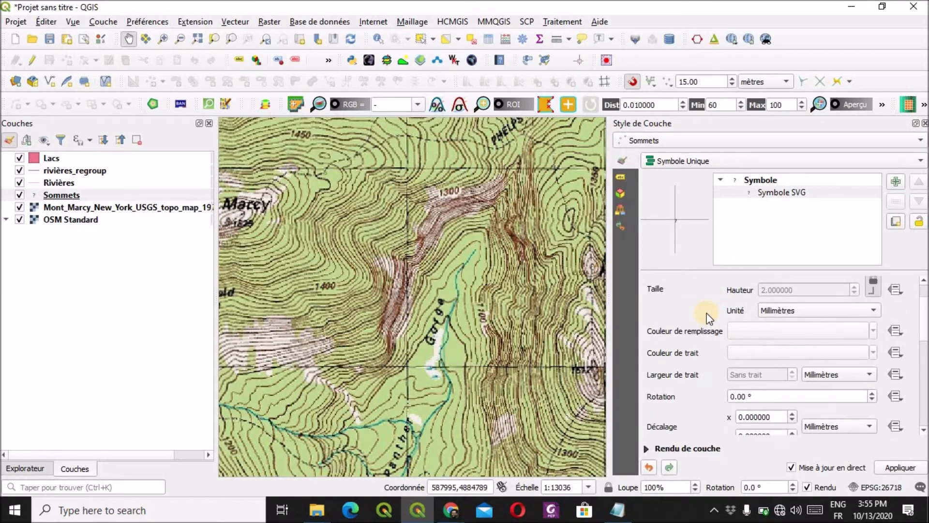
scroll(706, 302, down, 3)
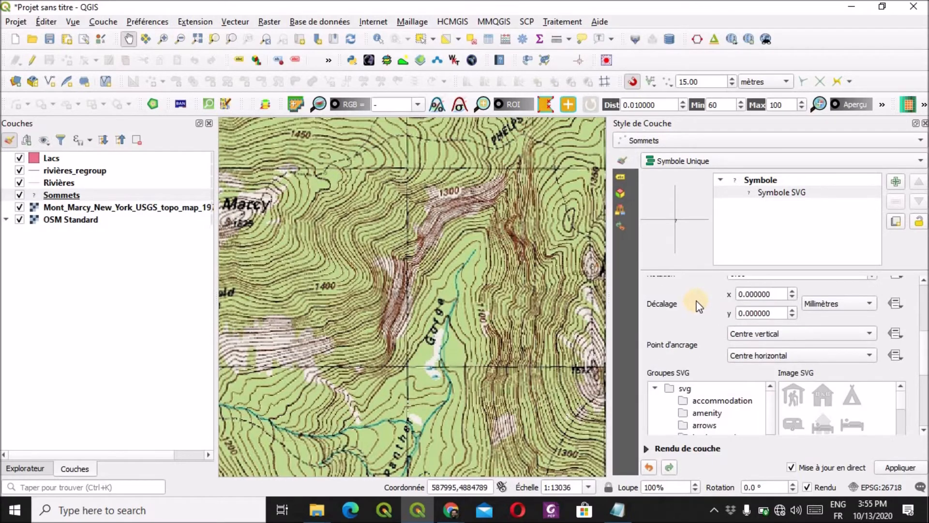
scroll(699, 306, down, 1)
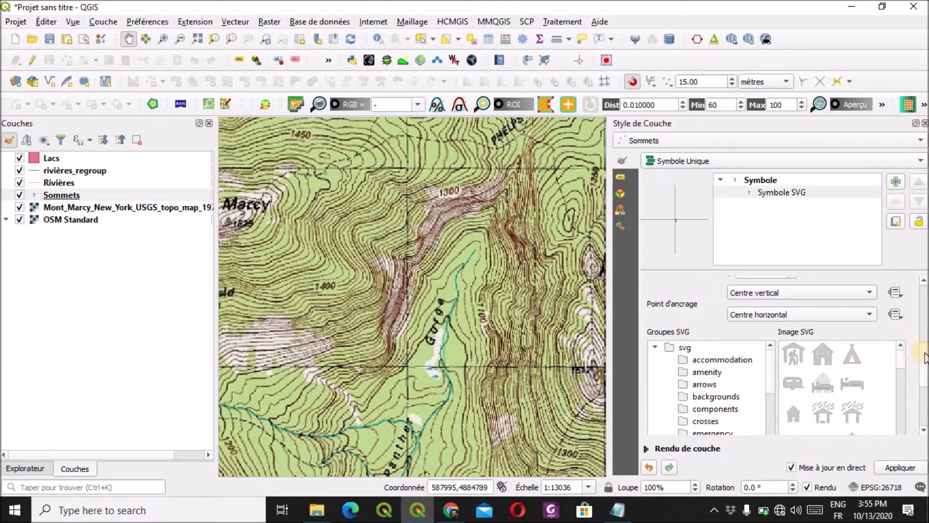
scroll(723, 370, down, 3)
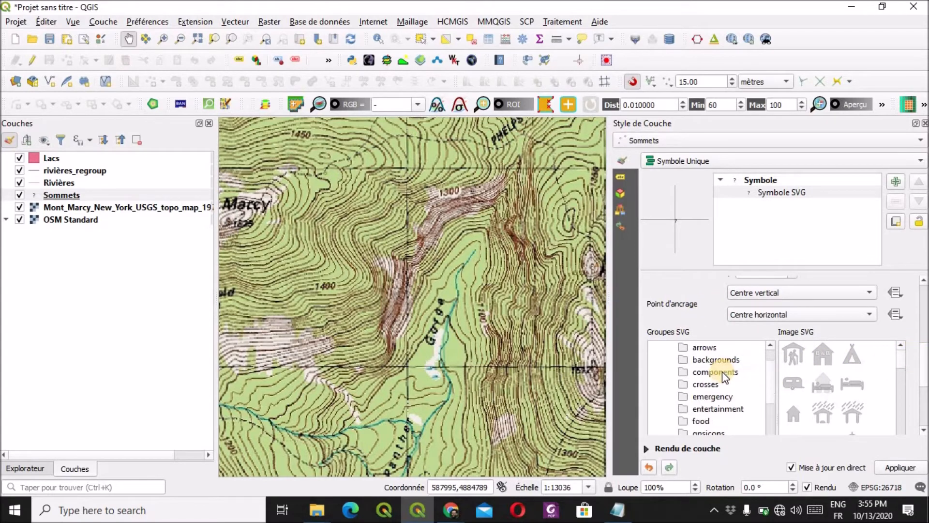
scroll(722, 371, up, 3)
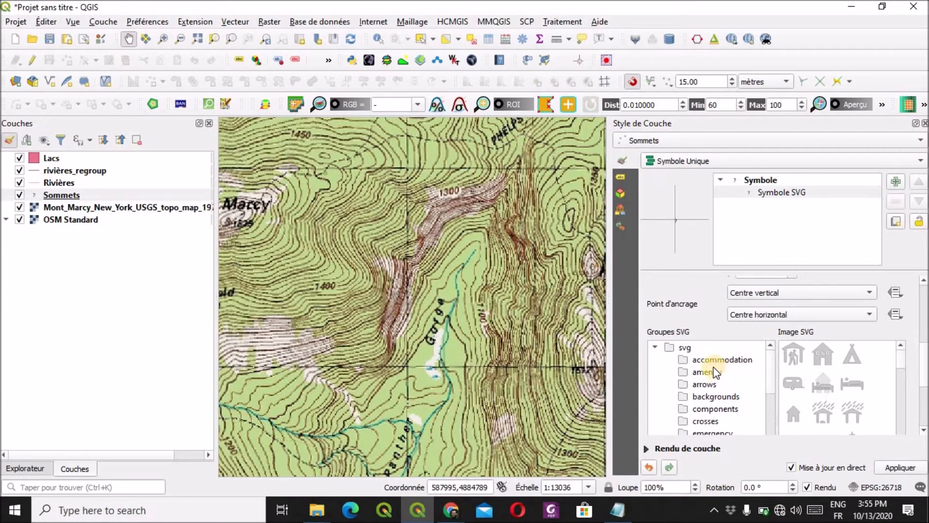
scroll(712, 386, down, 4)
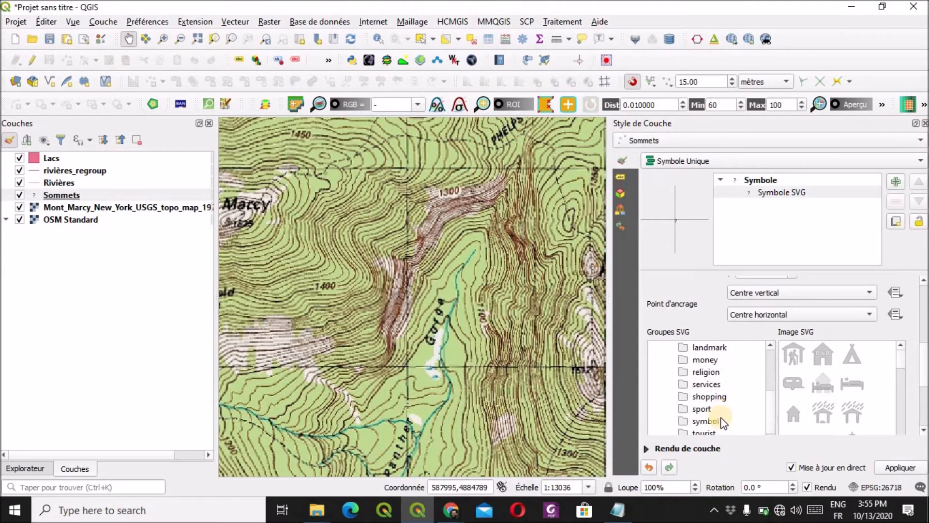
click(699, 425)
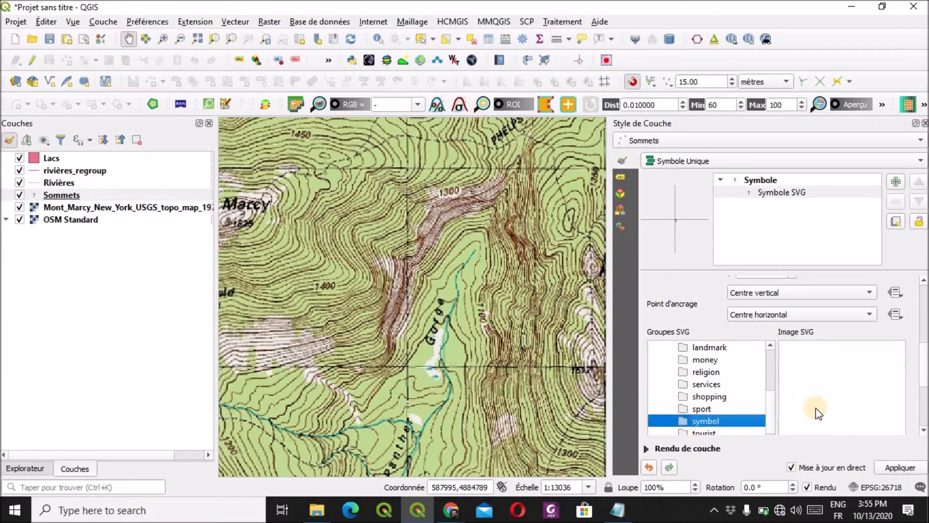
scroll(825, 395, down, 2)
scroll(827, 396, down, 3)
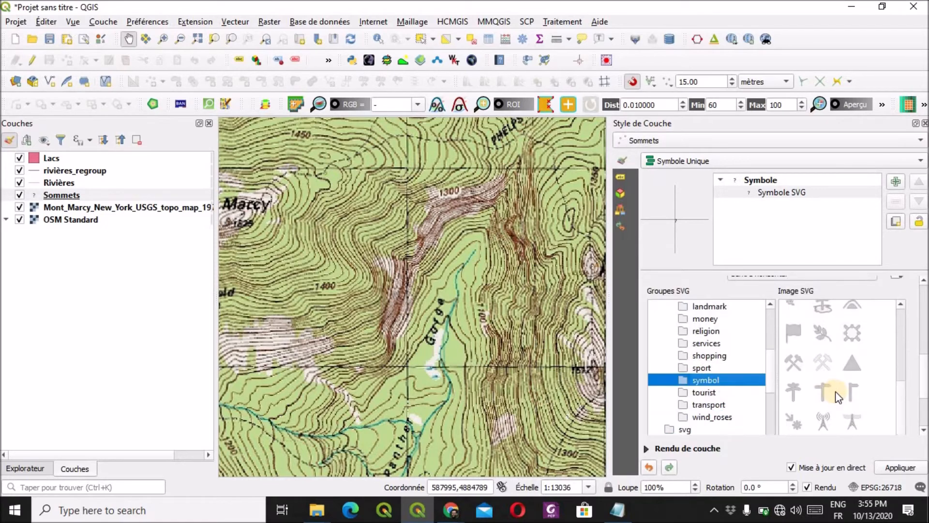
click(824, 411)
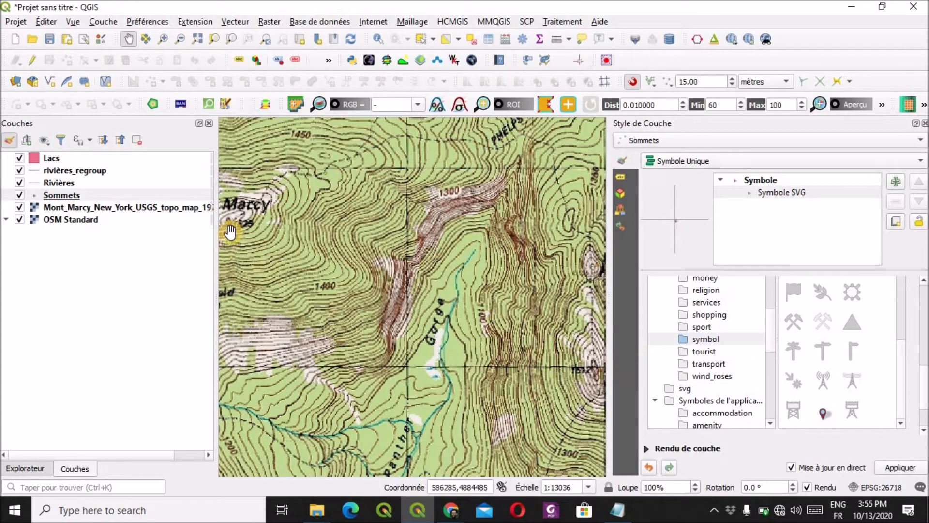
Step: Set the Sommets SVG marker's width to 12 mm and bring Mt Marcy's marker fully into the map view
drag(922, 387, 922, 293)
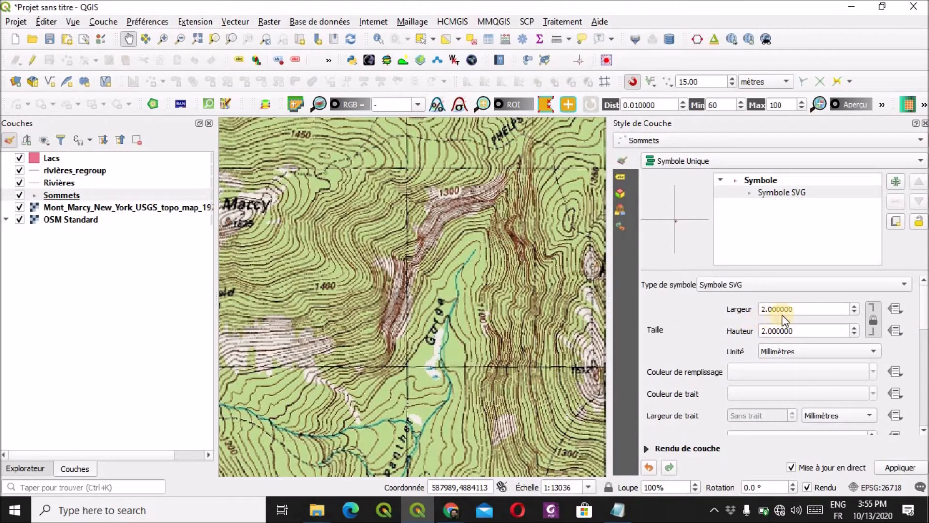
drag(823, 309, 741, 310)
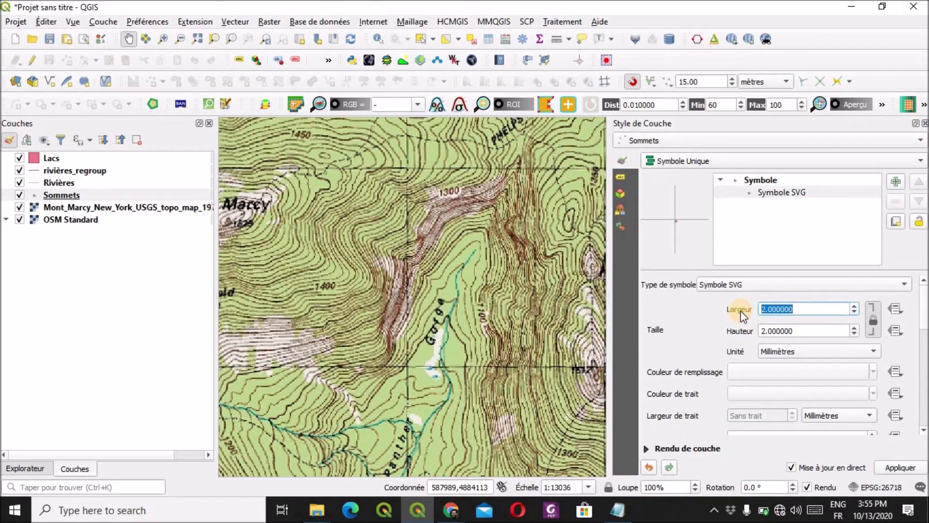
text(12)
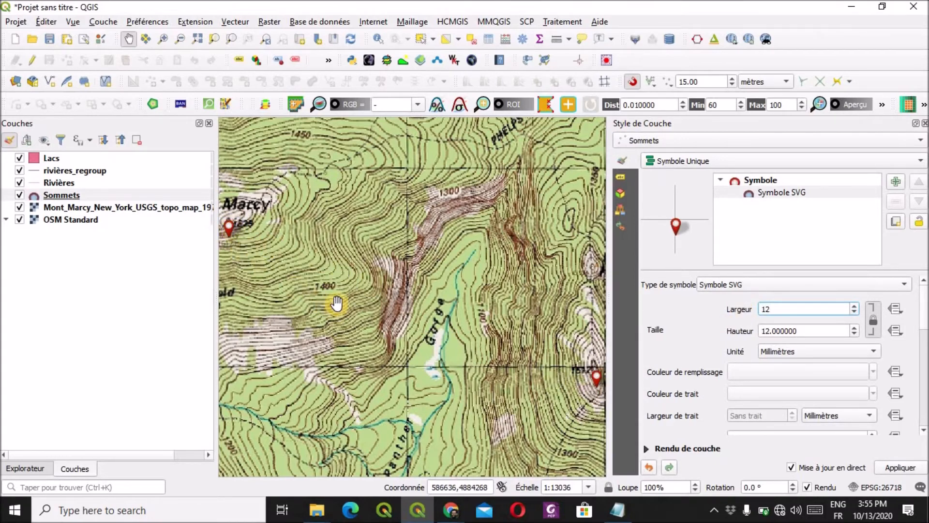
drag(336, 306, 362, 276)
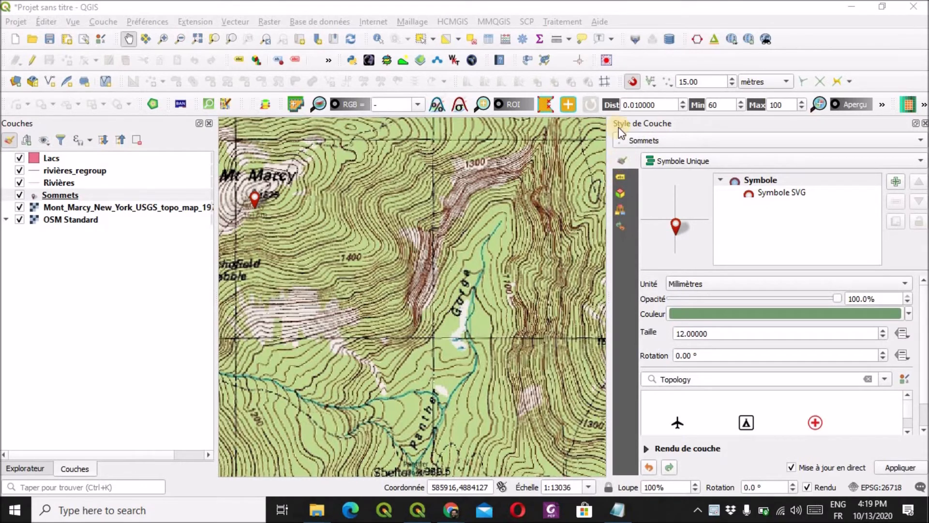
Step: Turn on simple labels (Étiquettes simples) for the Sommets layer and list the fields available as label value
click(585, 10)
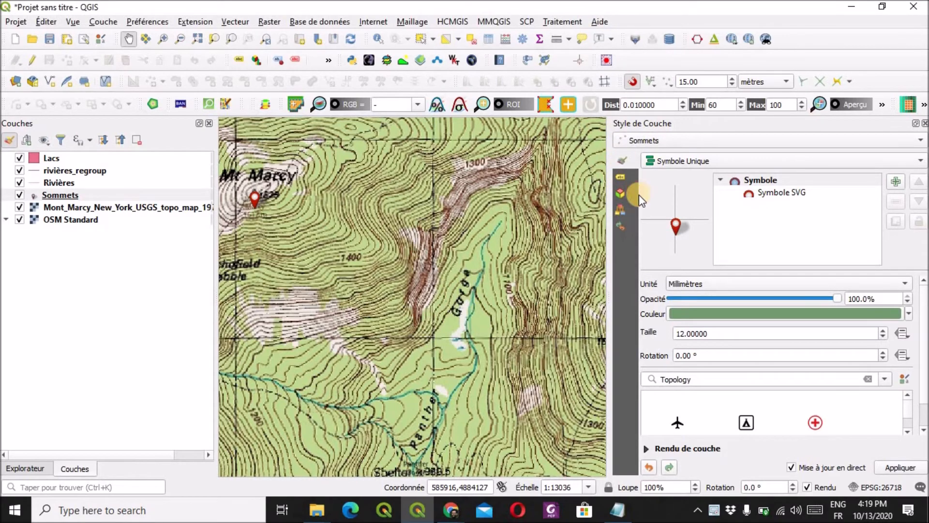
click(622, 178)
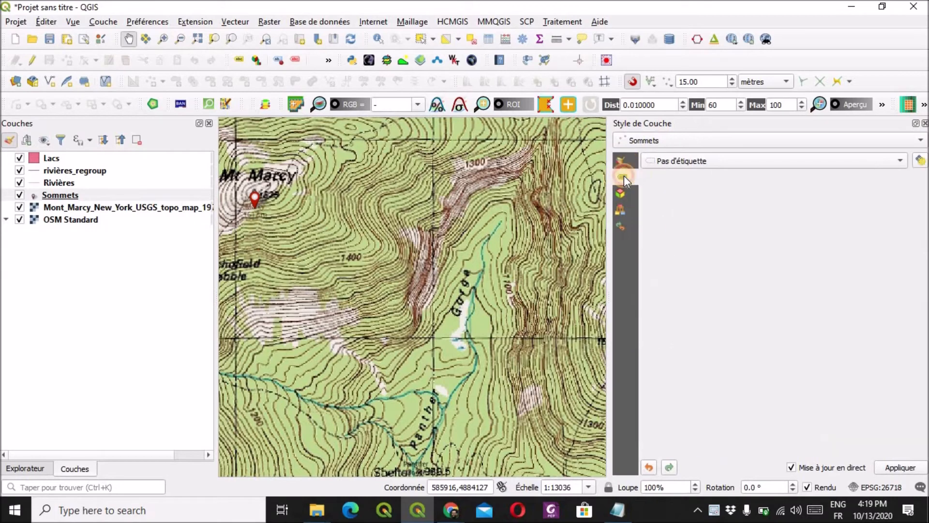
click(721, 165)
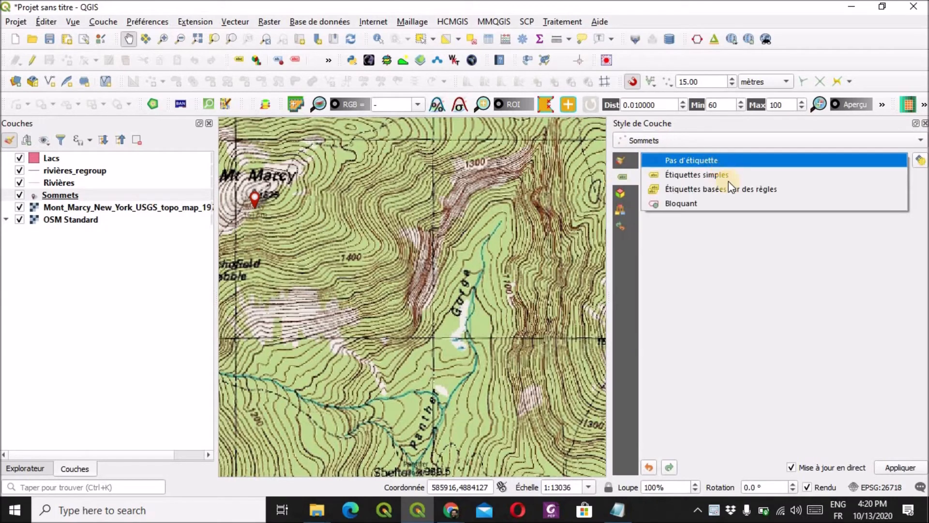
click(730, 175)
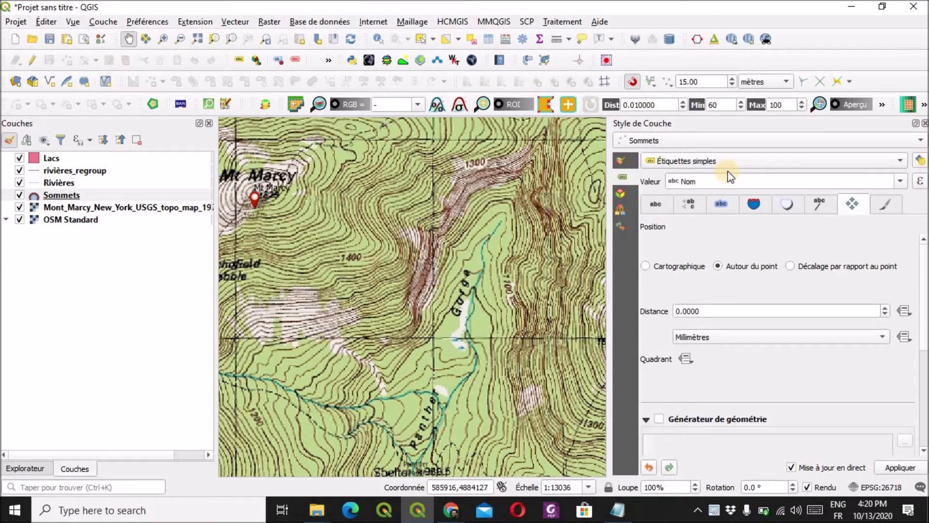
click(898, 185)
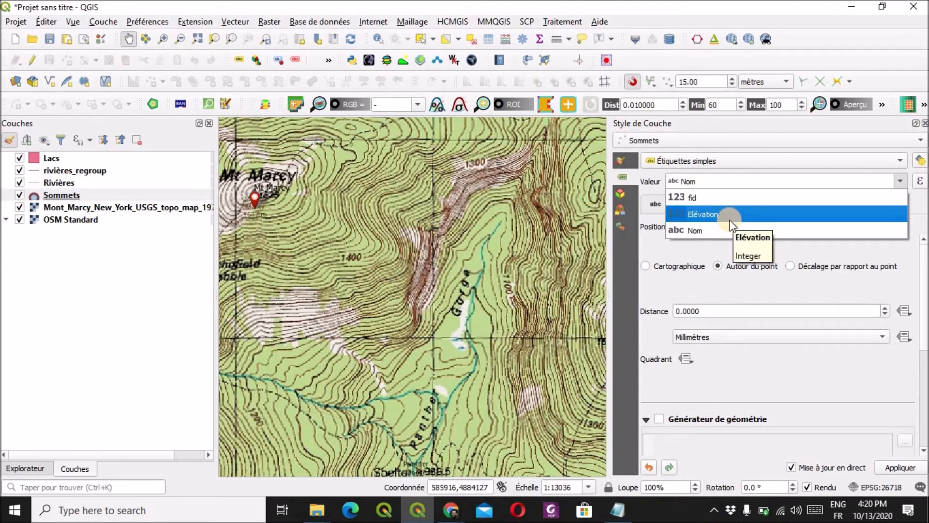
Step: Open the Sommets label expression and replace its content with the "Nom" field followed by the || concatenation operator
click(919, 190)
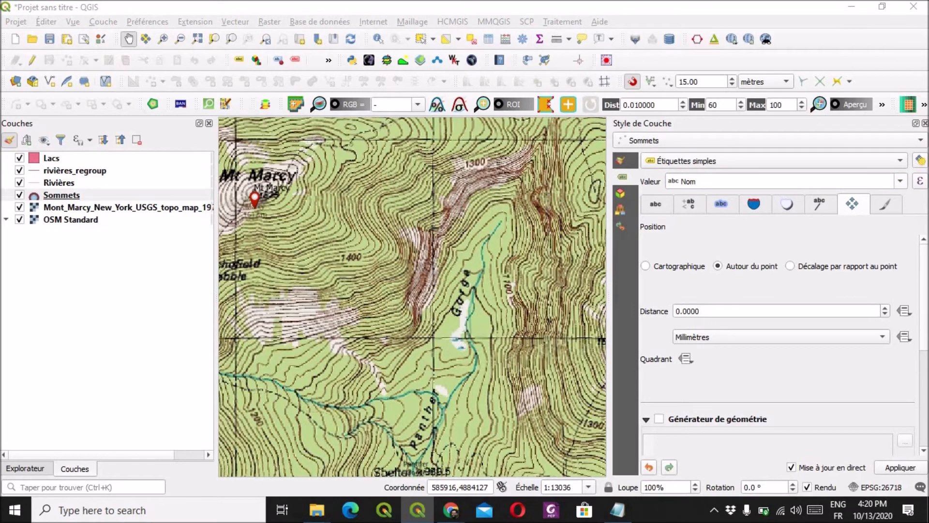
drag(310, 0, 492, 85)
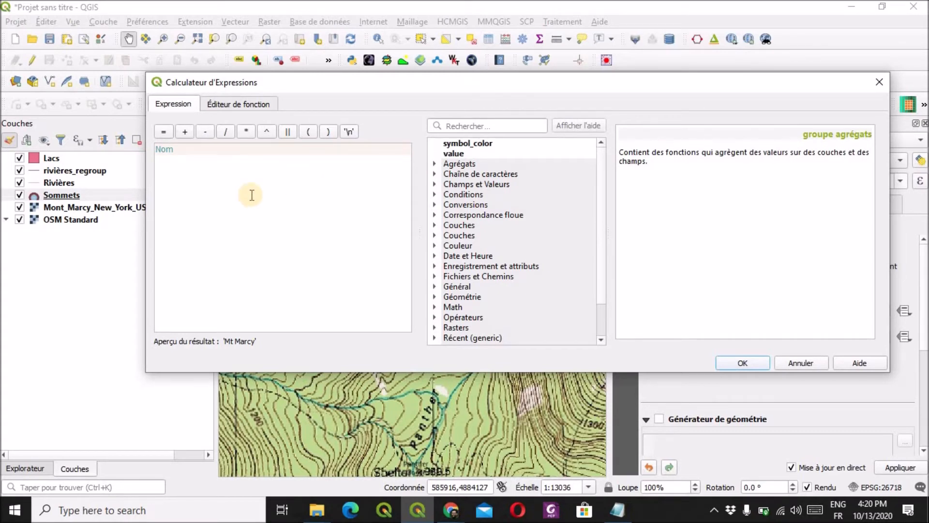
double_click(158, 149)
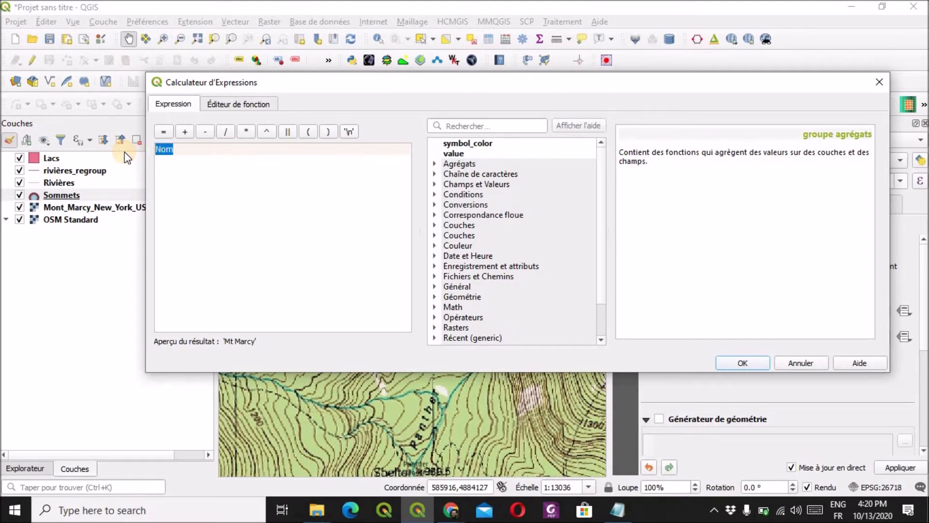
key(Delete)
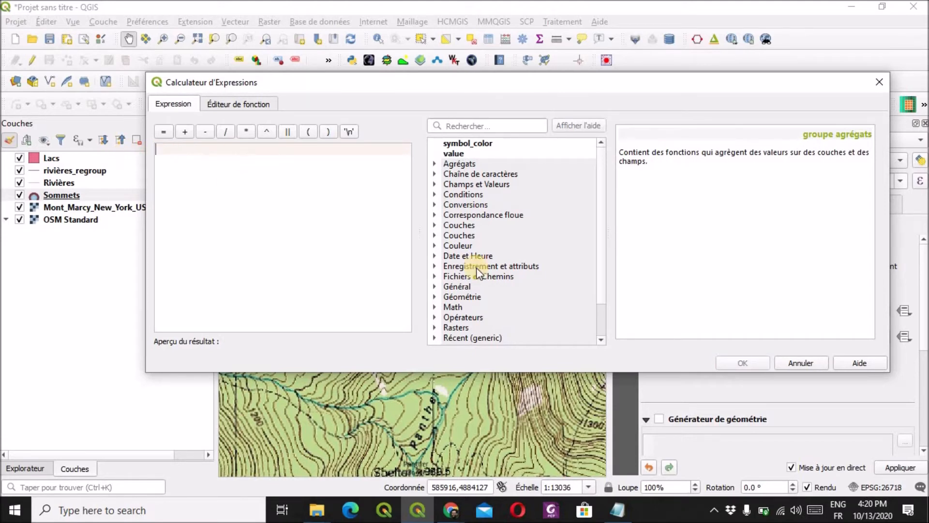
click(435, 183)
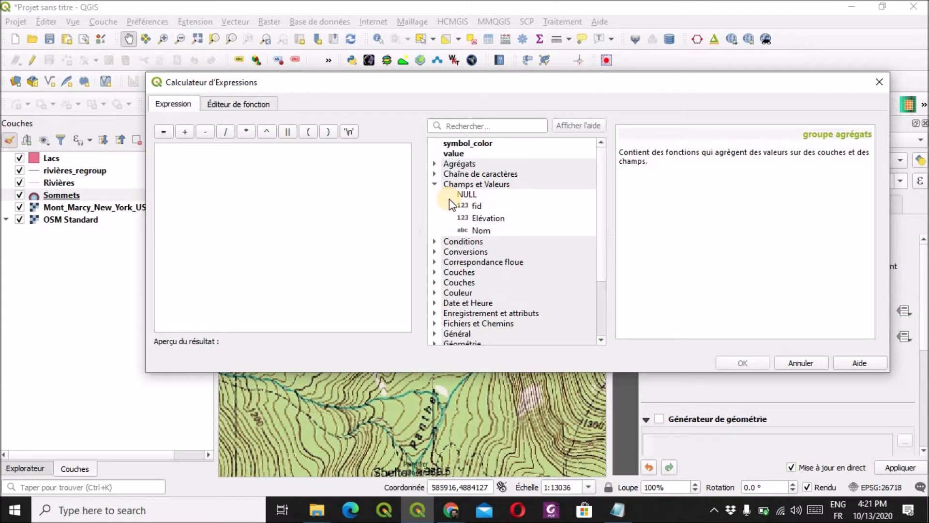
double_click(486, 228)
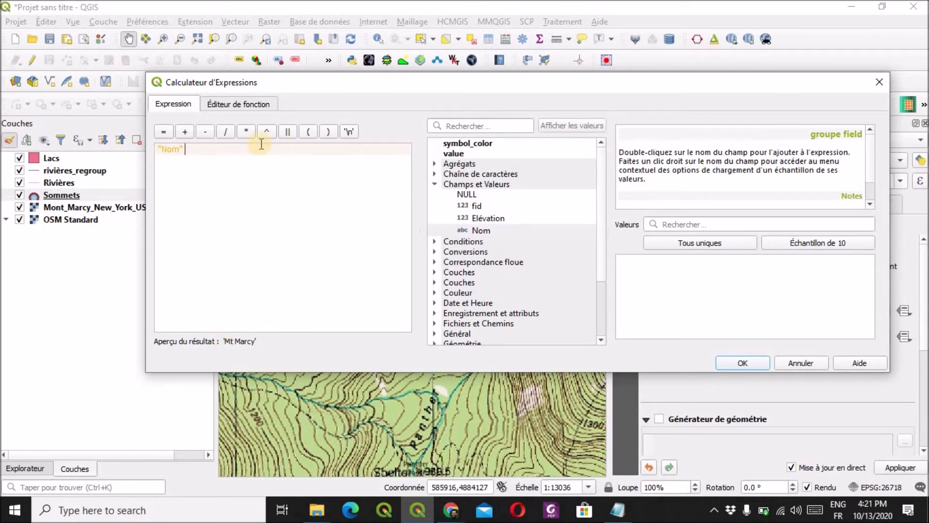
click(288, 131)
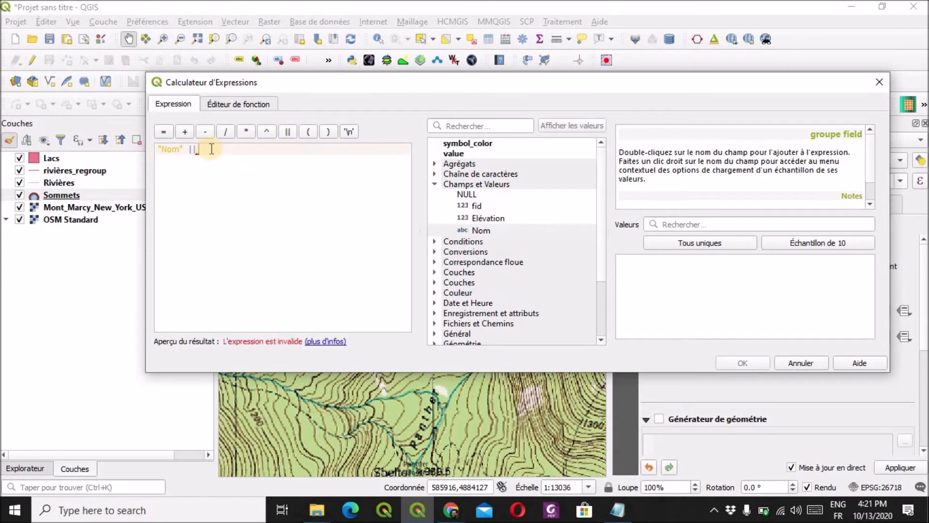
Step: Try concatenating the sample text 'hiaudhadz' to the Nom field, and remove that text again
text('hiaudhadz')
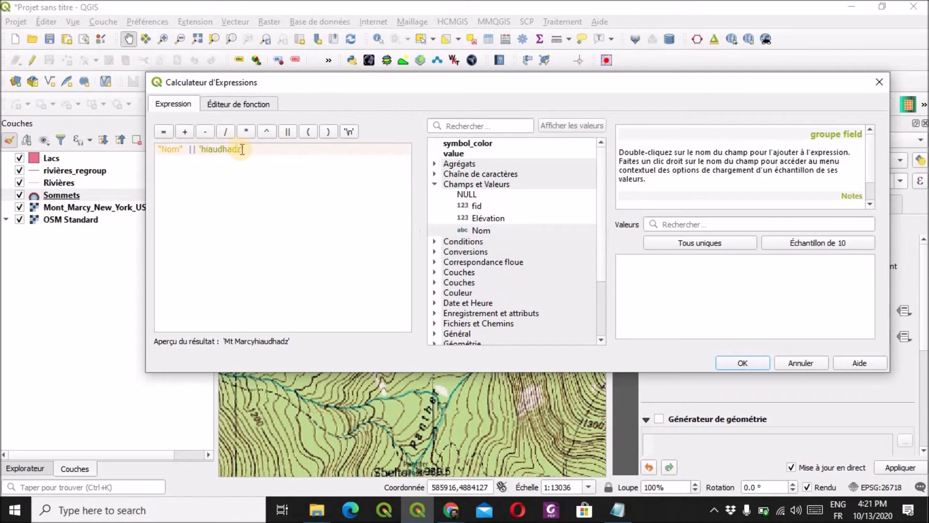
drag(244, 149, 203, 143)
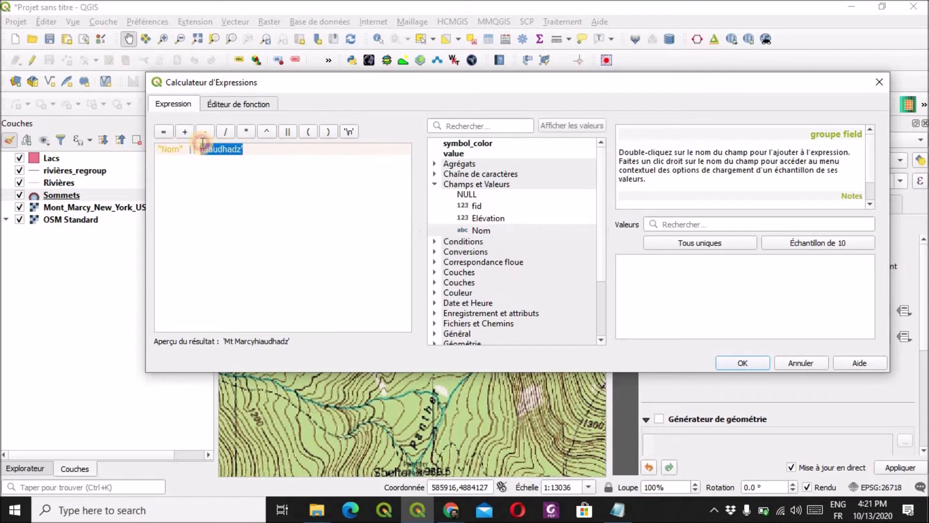
key(BackSpace)
key(BackSpace)
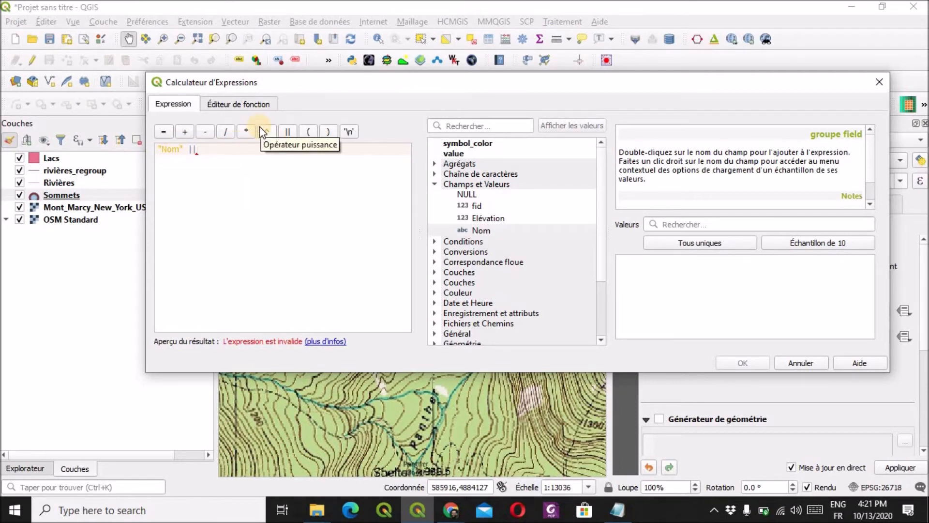
Step: Extend the label expression with a line break and the elevation field, giving "Nom" || '\n' || "Elévation"
click(351, 131)
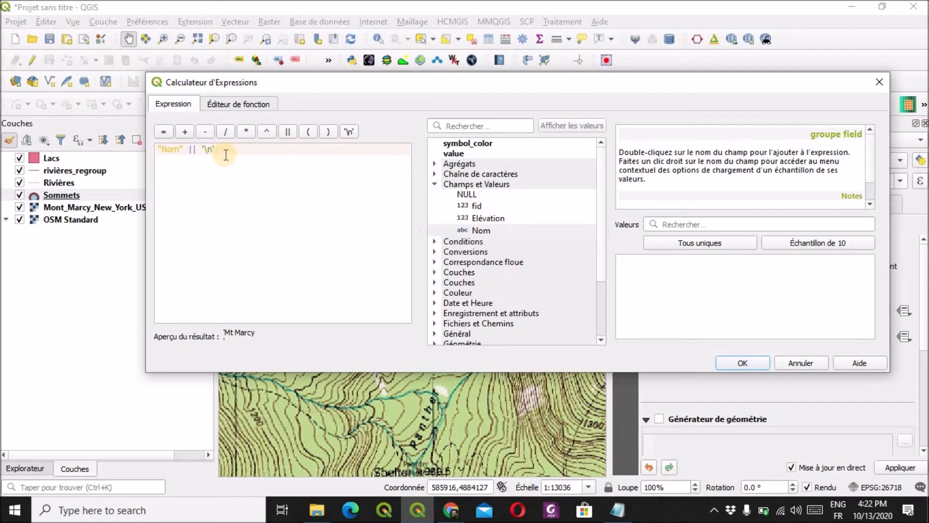
double_click(502, 218)
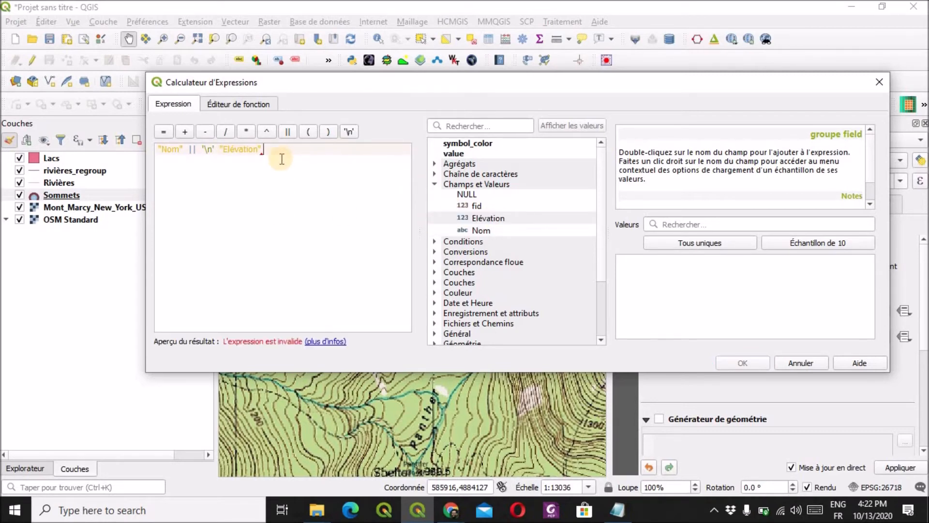
click(216, 150)
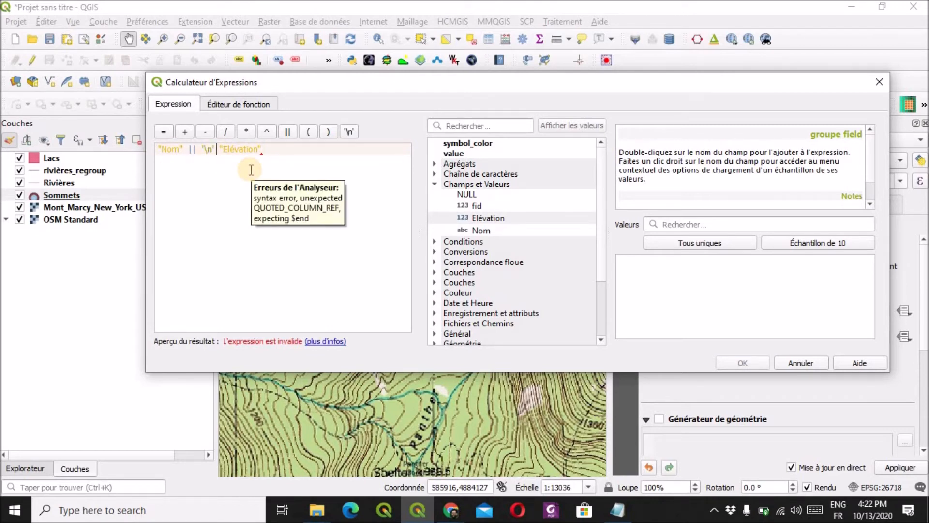
click(288, 131)
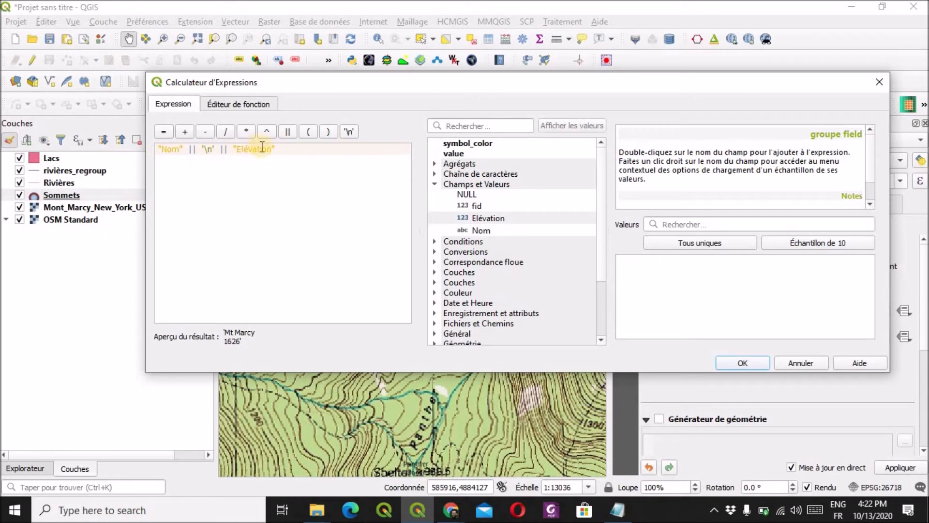
Step: Append the unit text to the Sommets label expression, giving "Nom" || '\n' || "Elévation" || ' m', and accept it
click(291, 153)
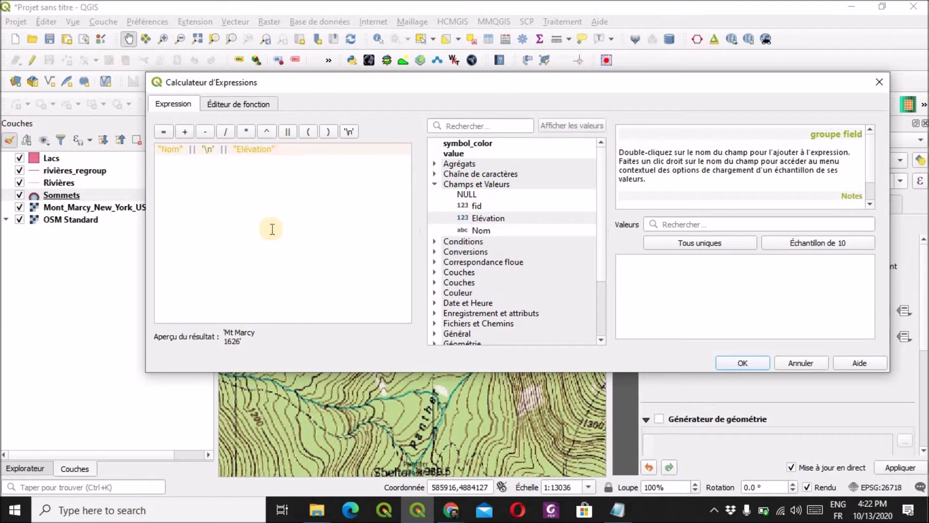
click(288, 132)
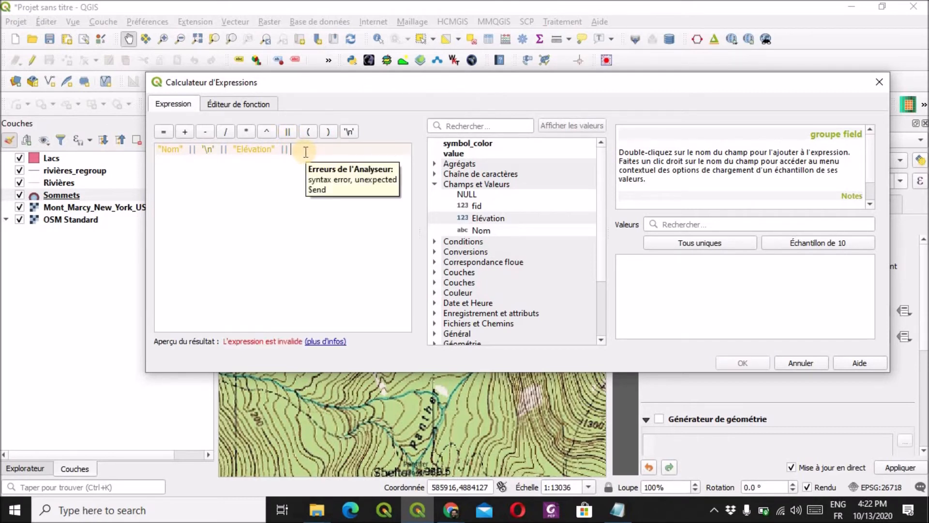
text(' )
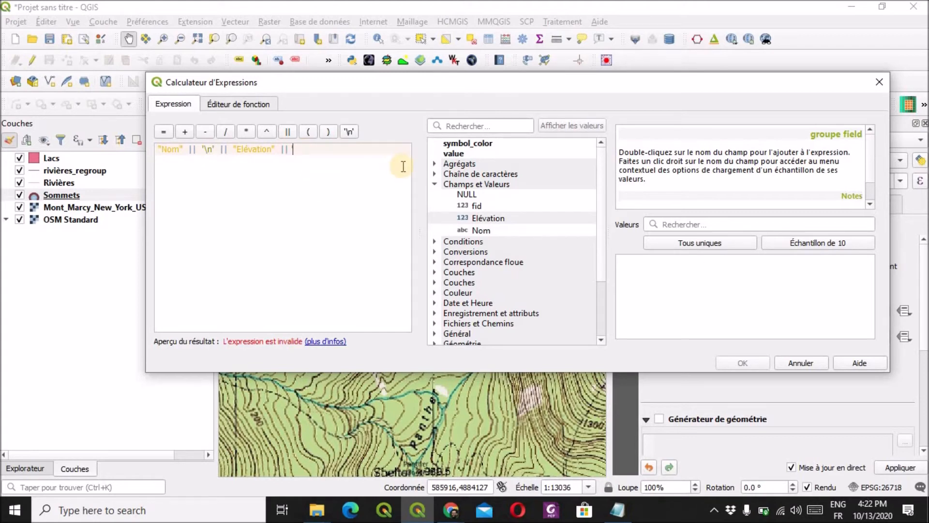
text(m)
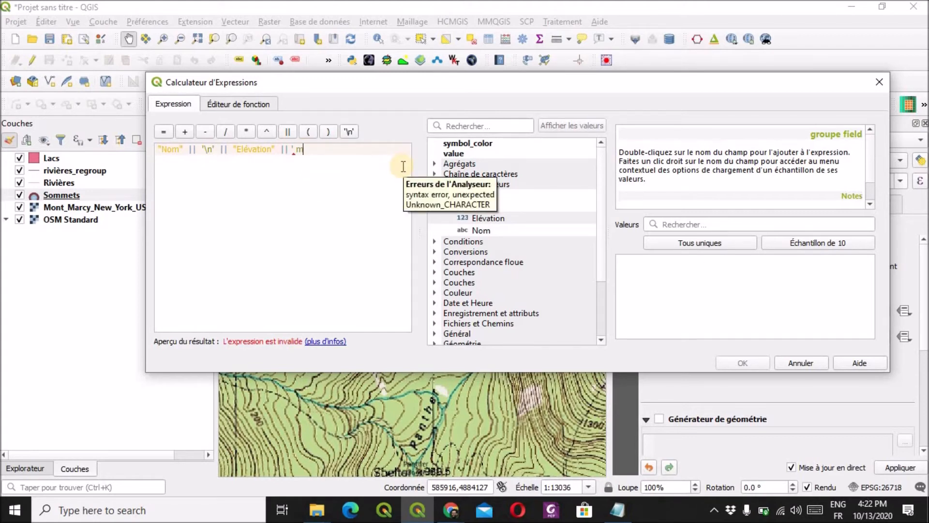
text(')
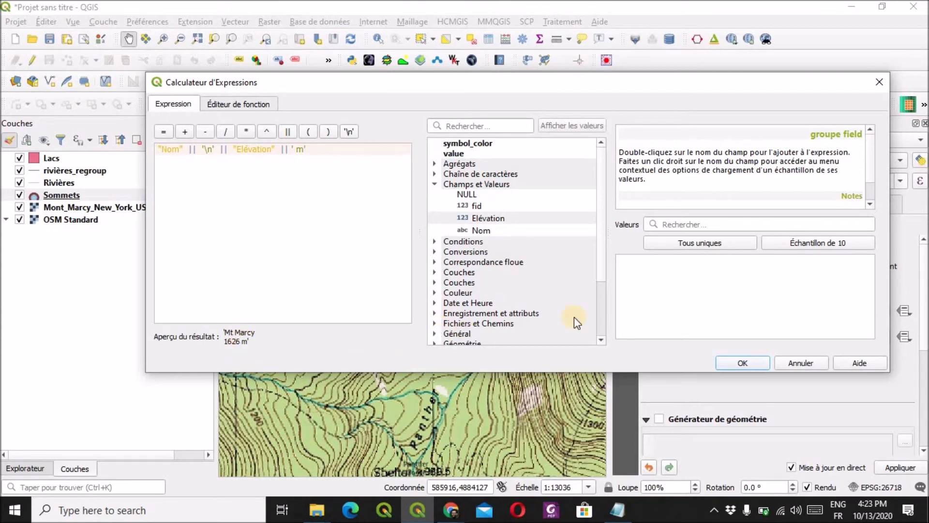
click(752, 360)
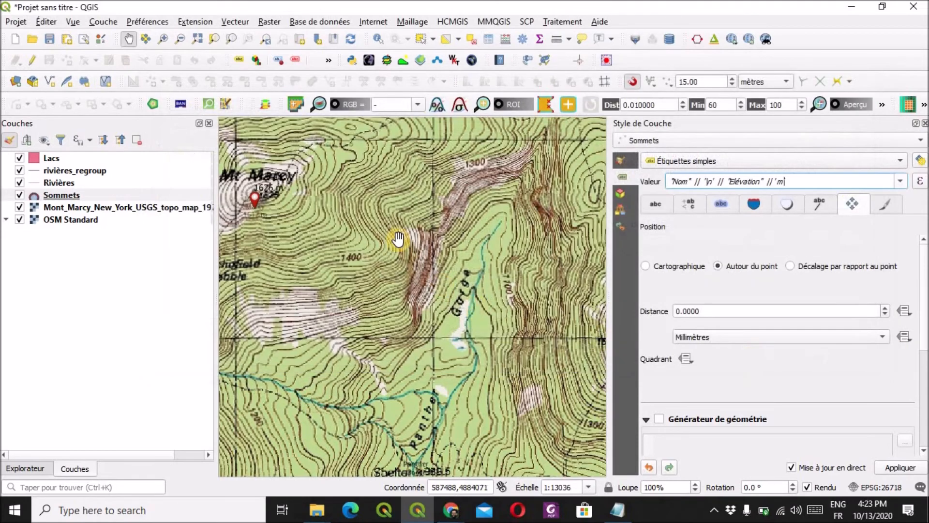
Step: Set the Sommets label font style to Bold and display a text buffer (tampon) around the labels
scroll(259, 196, up, 1)
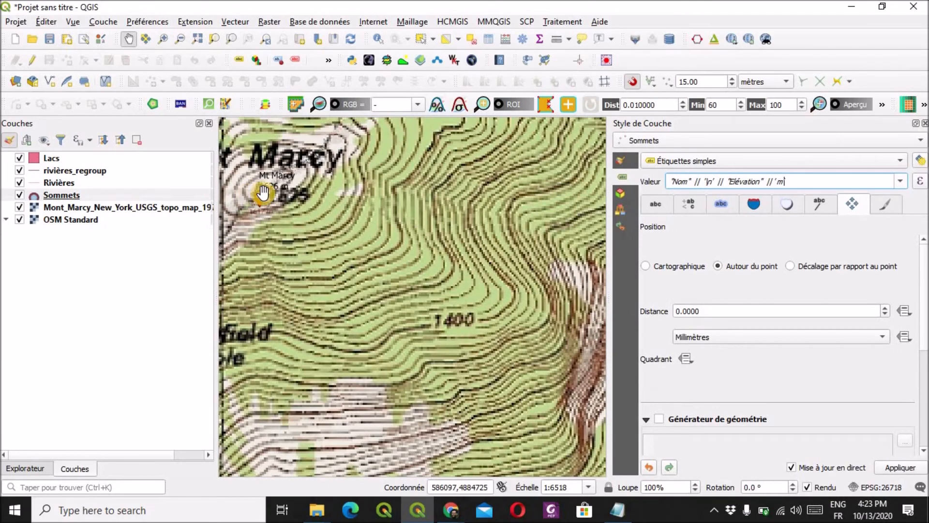
scroll(262, 192, up, 1)
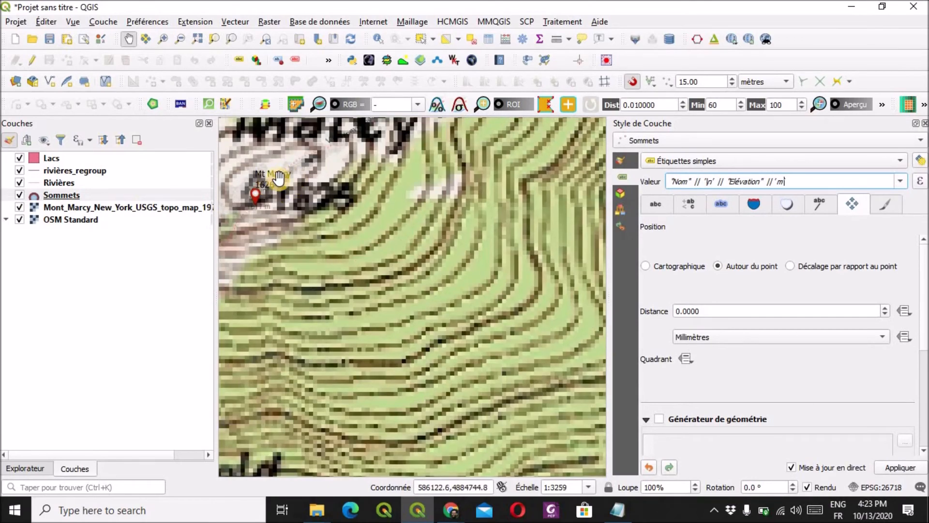
scroll(277, 178, down, 1)
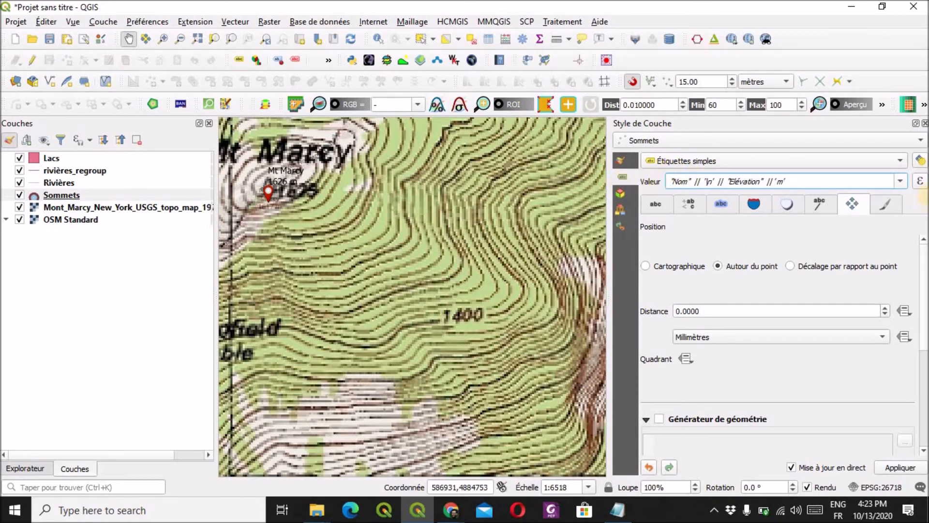
click(653, 212)
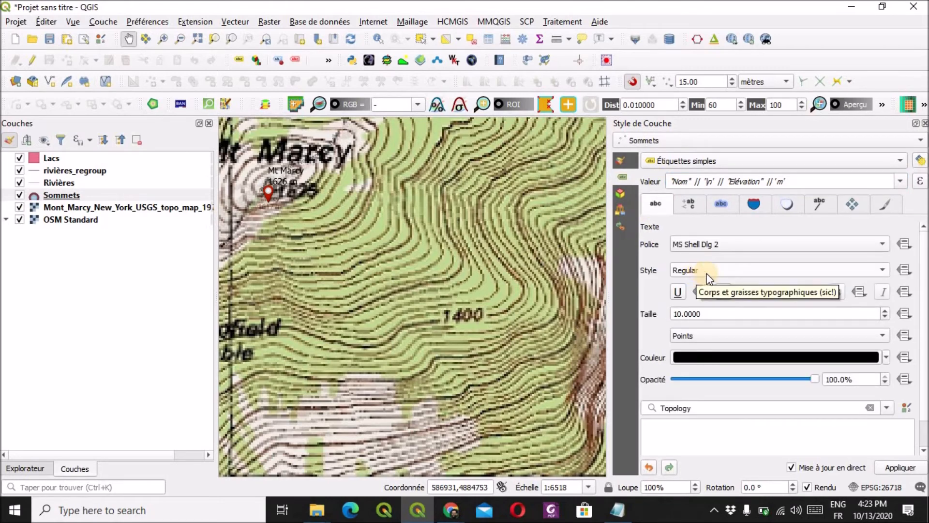
click(706, 272)
click(695, 283)
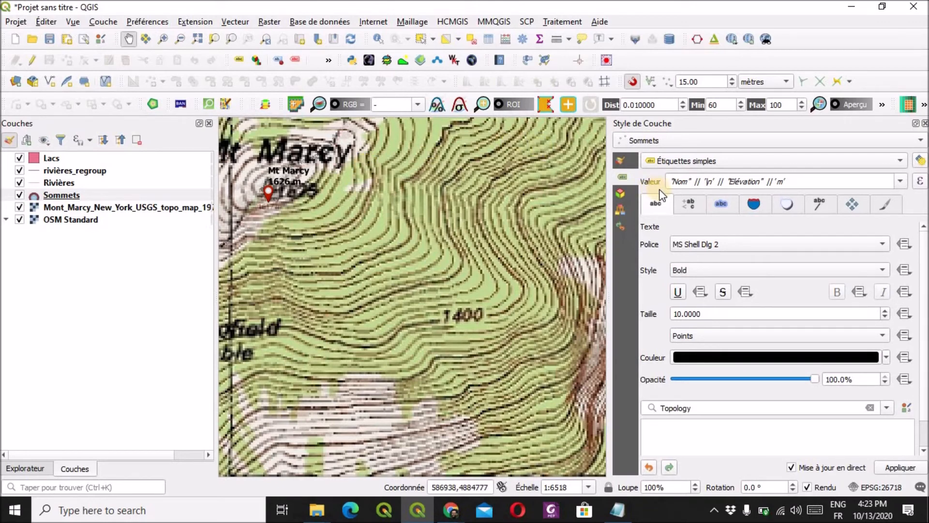
click(722, 204)
click(647, 244)
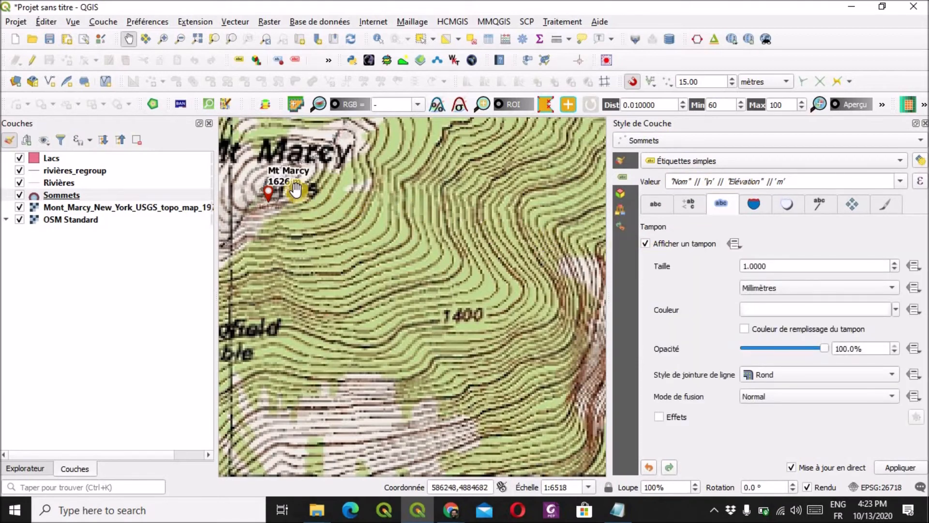
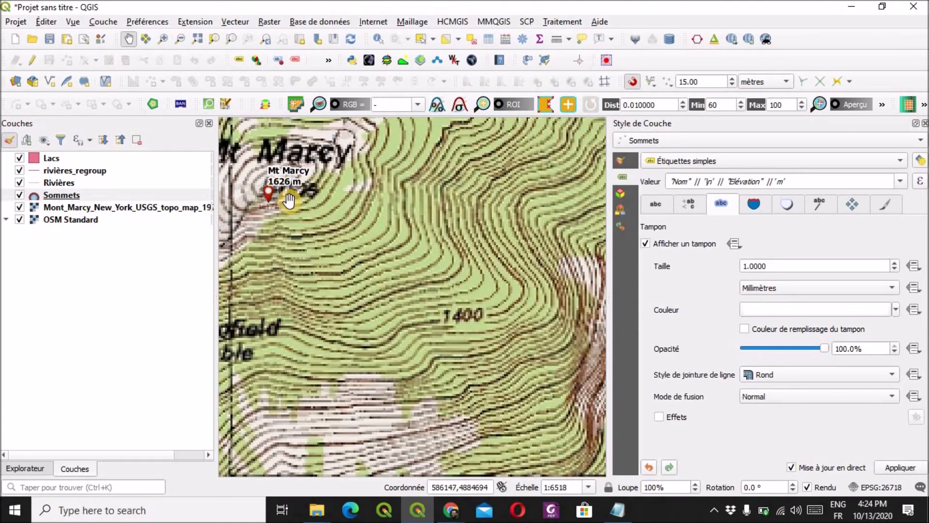
Step: Set the distance of the Sommets labels placed around the point to 2 mm
click(854, 204)
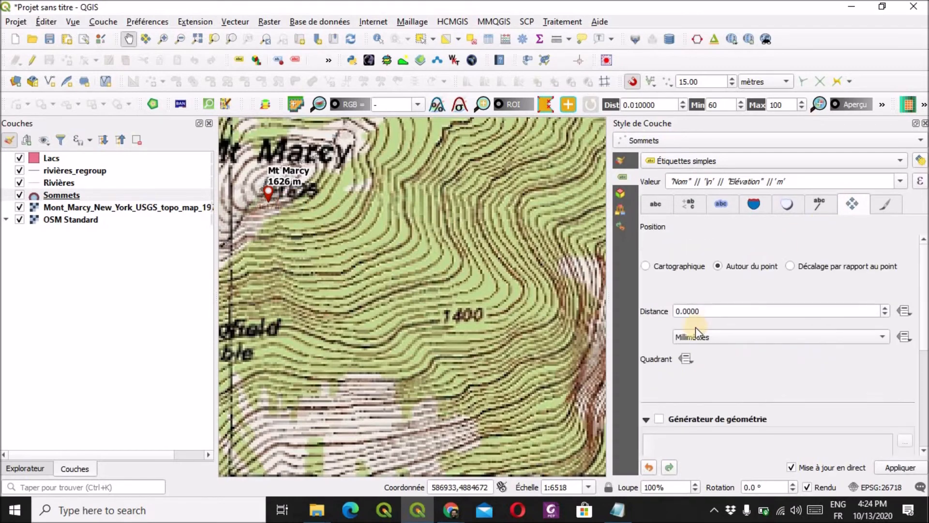
drag(707, 312, 664, 312)
text(2)
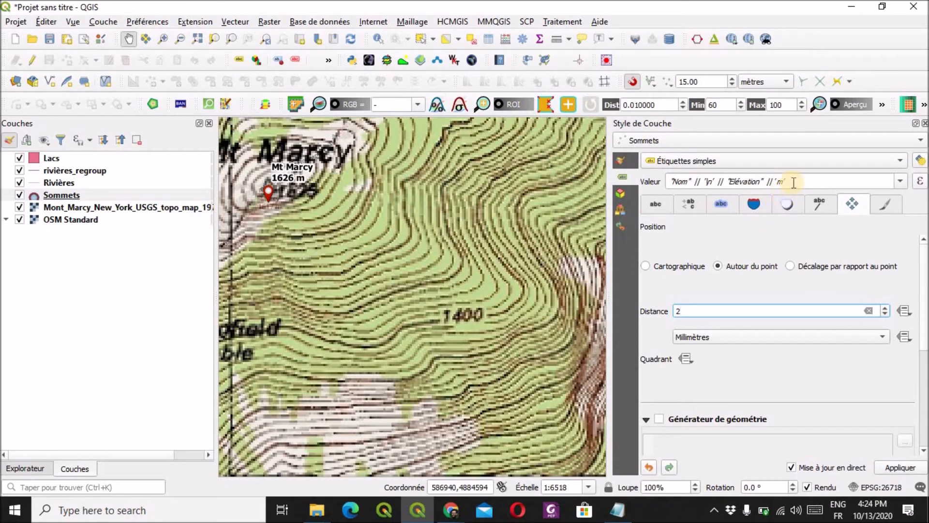
Step: Disallow truncated labels at the map edge in the automatic placement engine and check the Mt Marcy label near the border
click(920, 162)
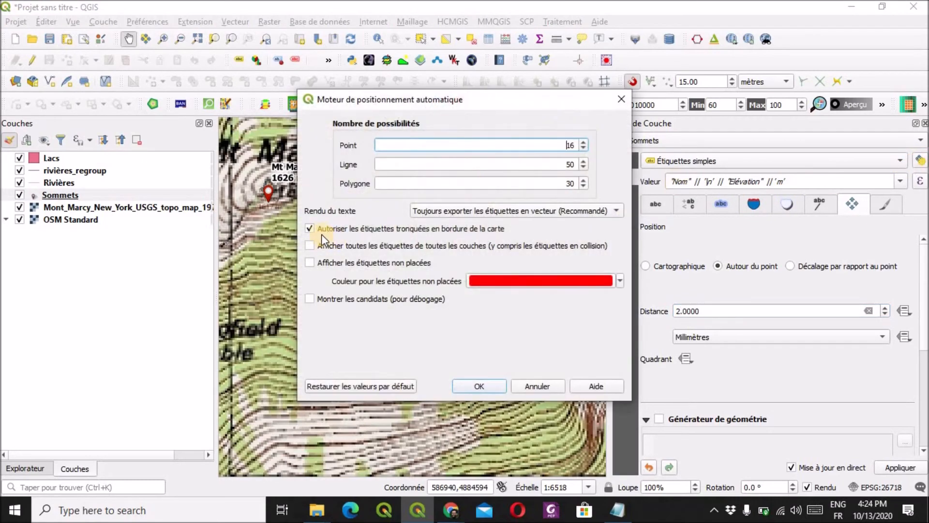
click(356, 228)
click(486, 388)
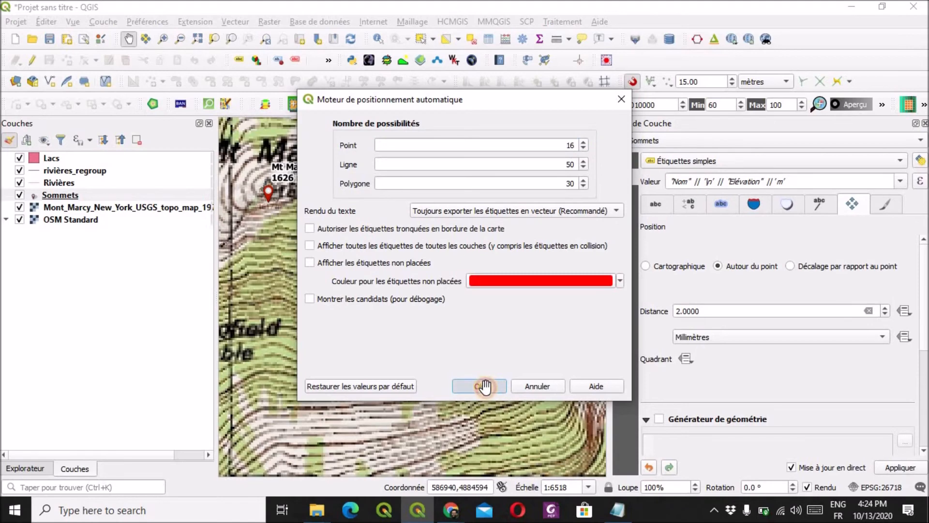
drag(425, 294, 478, 303)
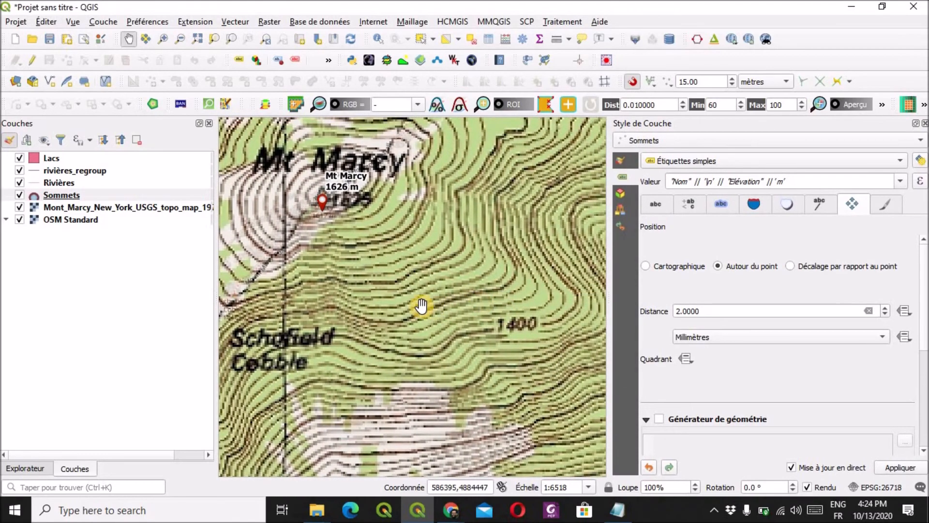
drag(408, 311, 464, 305)
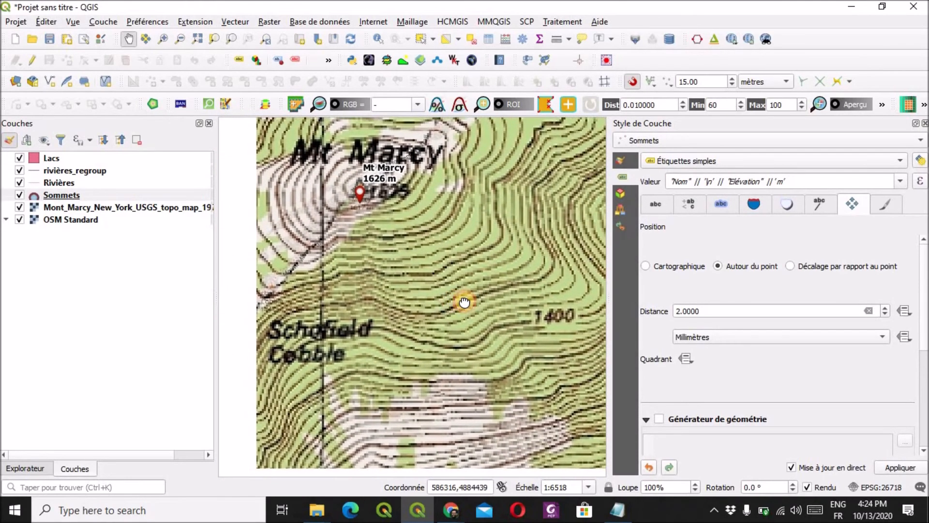
drag(408, 305, 526, 305)
mouse_move(440, 307)
mouse_down()
mouse_move(477, 309)
mouse_move(448, 311)
mouse_move(450, 303)
mouse_up()
drag(531, 274, 488, 290)
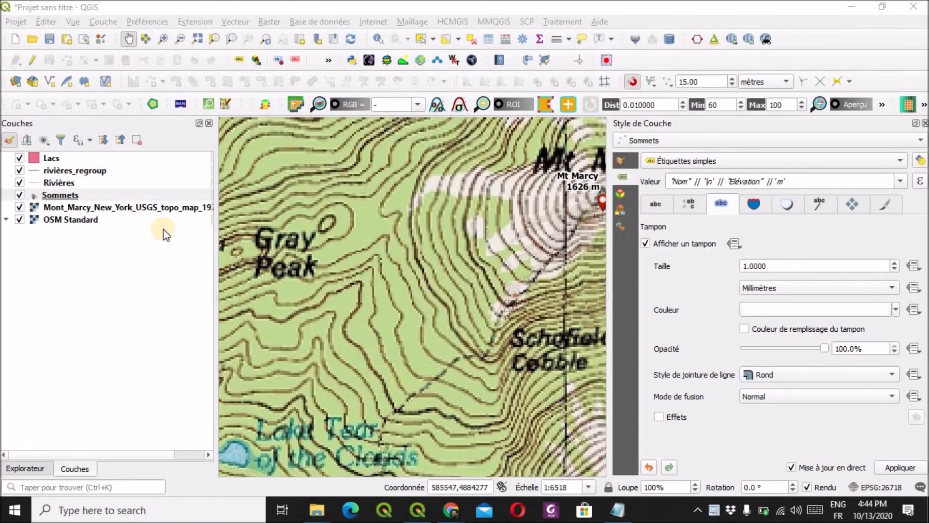
Step: Open the symbology of the rivières_regroup layer and select its Ligne simple symbol layer
click(97, 172)
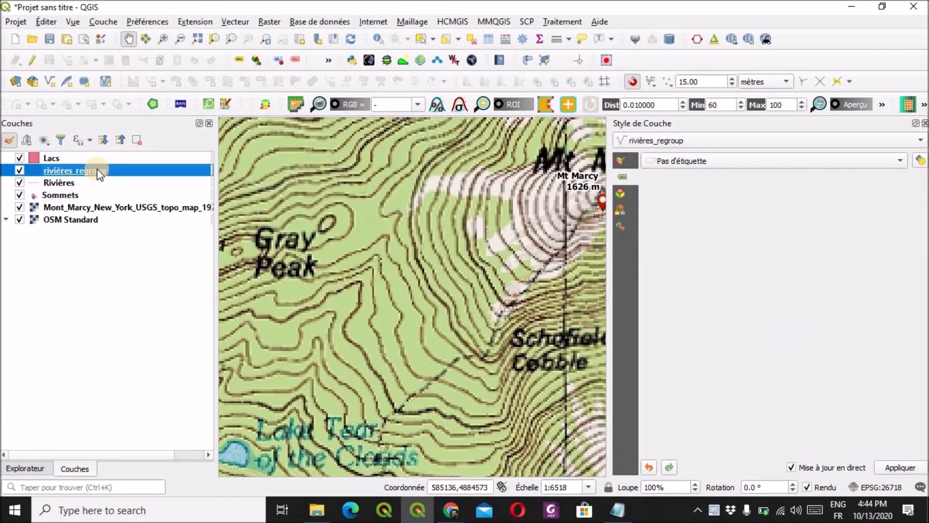
click(626, 162)
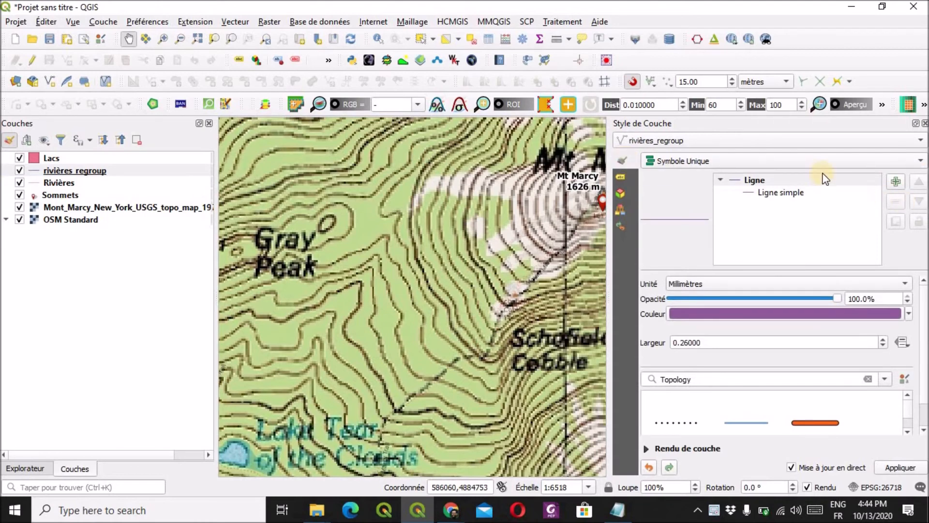
click(792, 196)
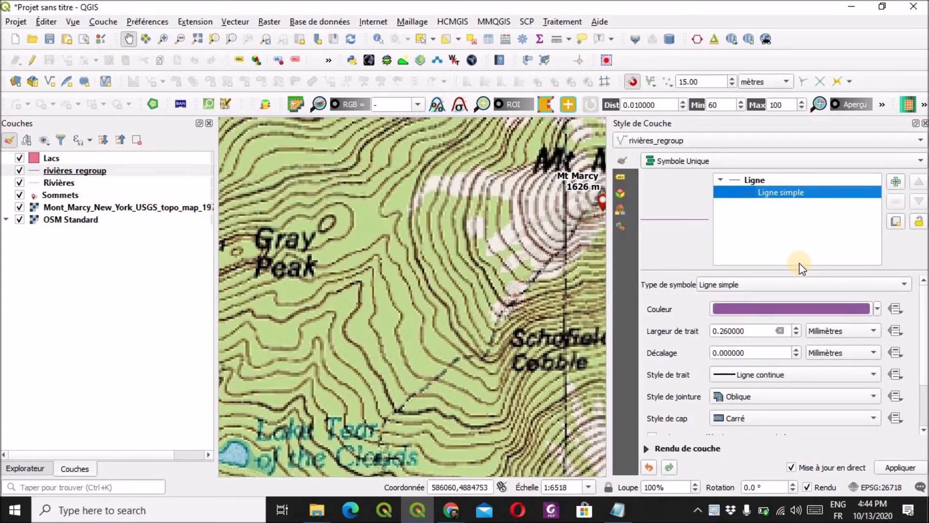
Step: Set the rivières_regroup line colour to blue with RGB values 31, 120, 180
click(877, 310)
click(876, 312)
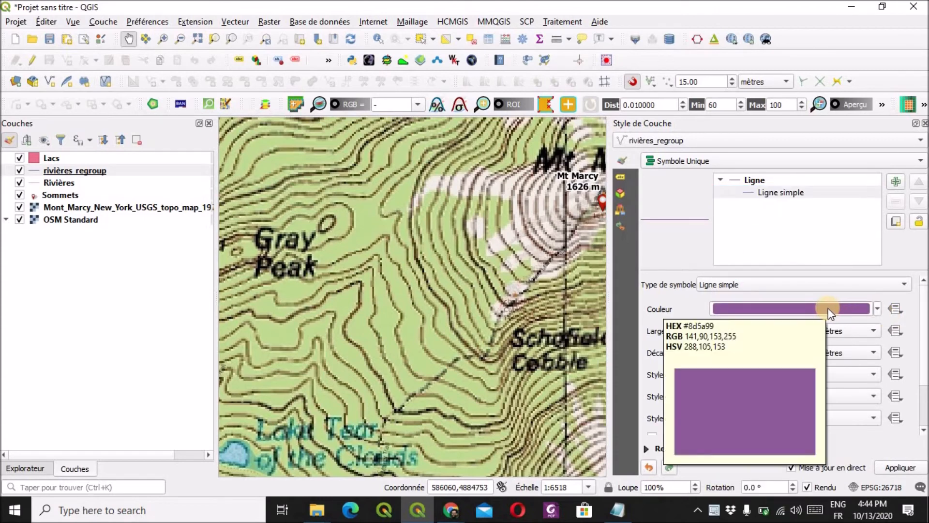
click(803, 310)
scroll(873, 303, down, 3)
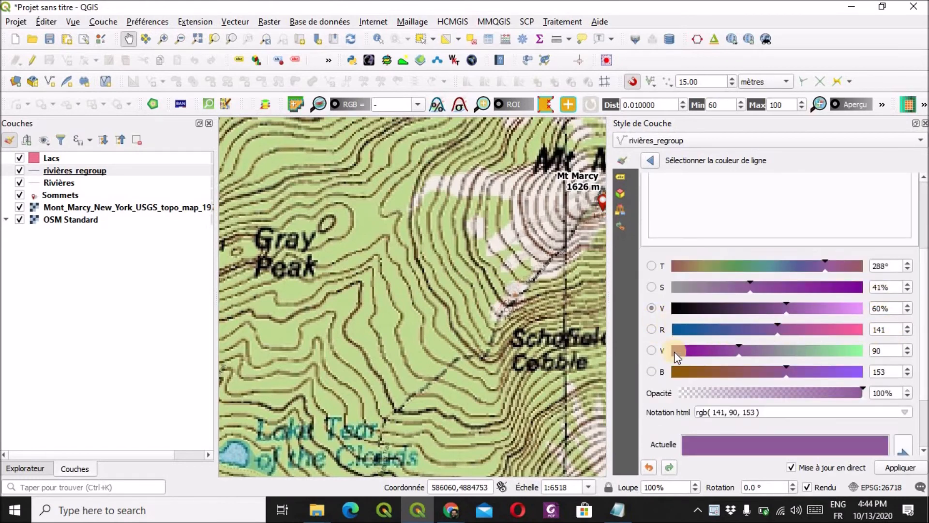
drag(888, 330, 871, 329)
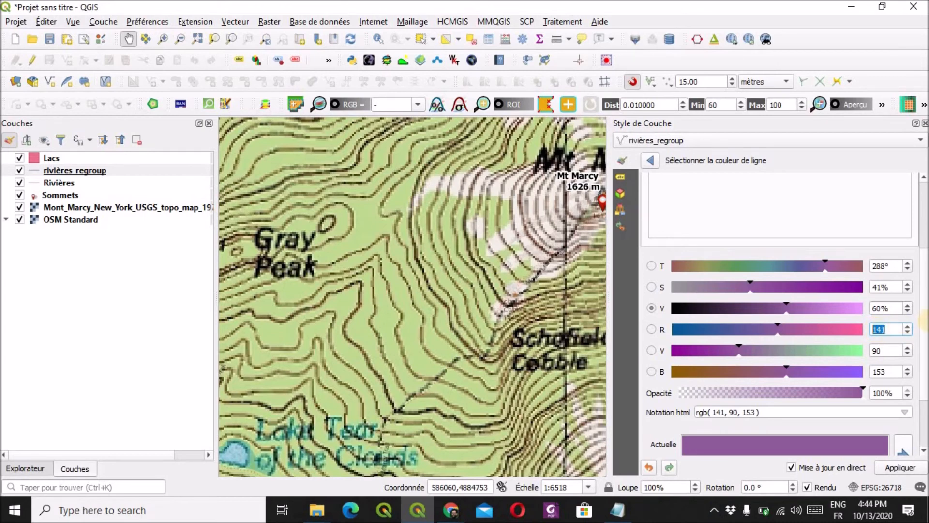
text(31)
drag(890, 356, 875, 355)
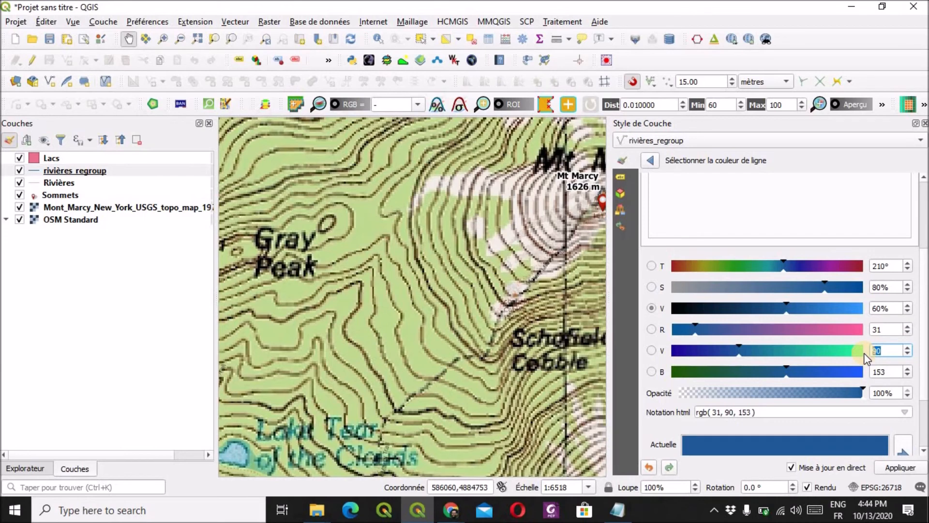
text(120)
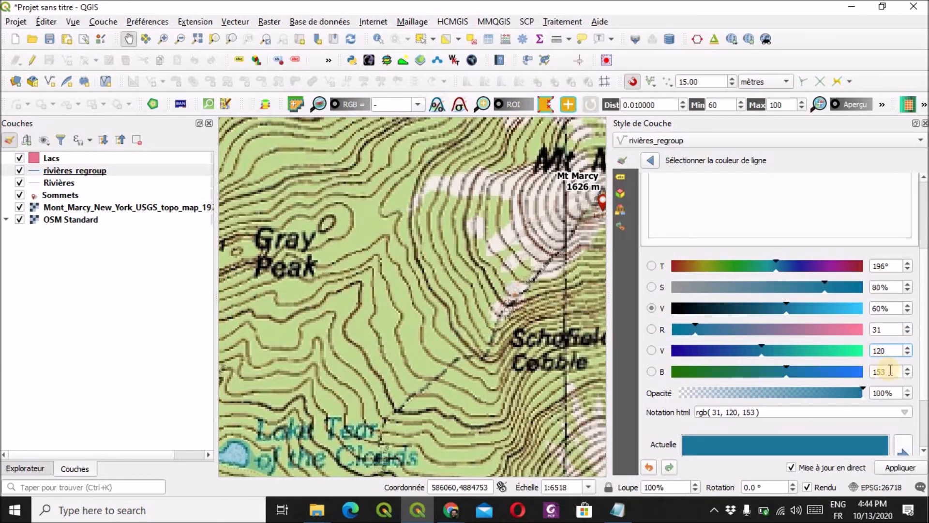
drag(891, 372, 852, 374)
text(180)
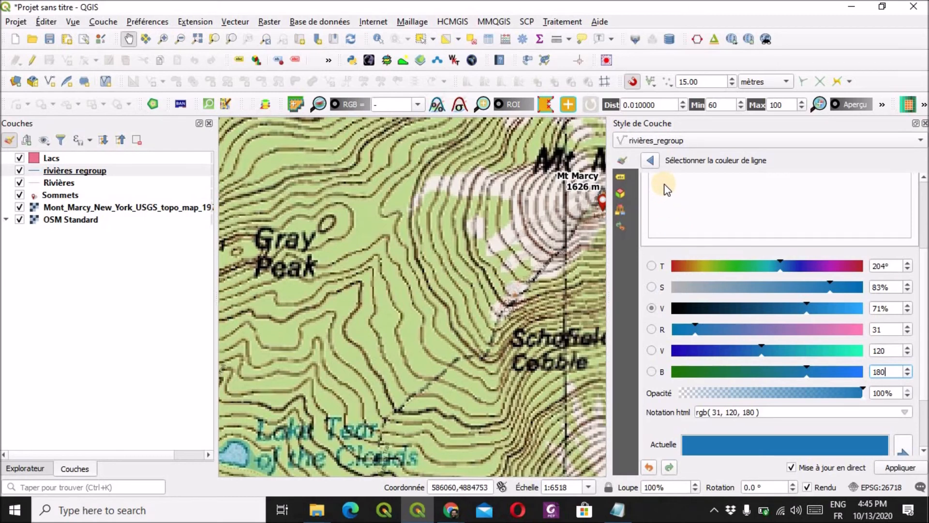
click(651, 160)
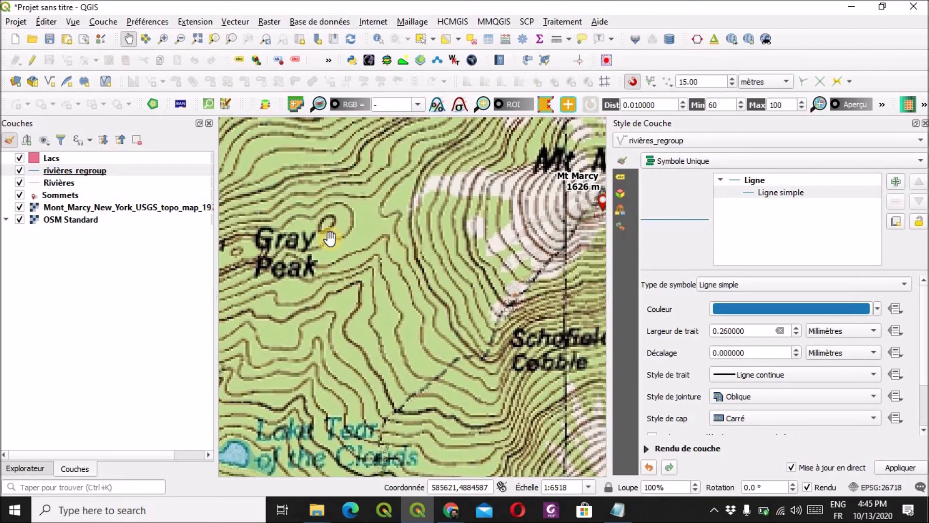
Step: Zoom to the extent of the rivières_regroup layer and deselect its features
right_click(53, 173)
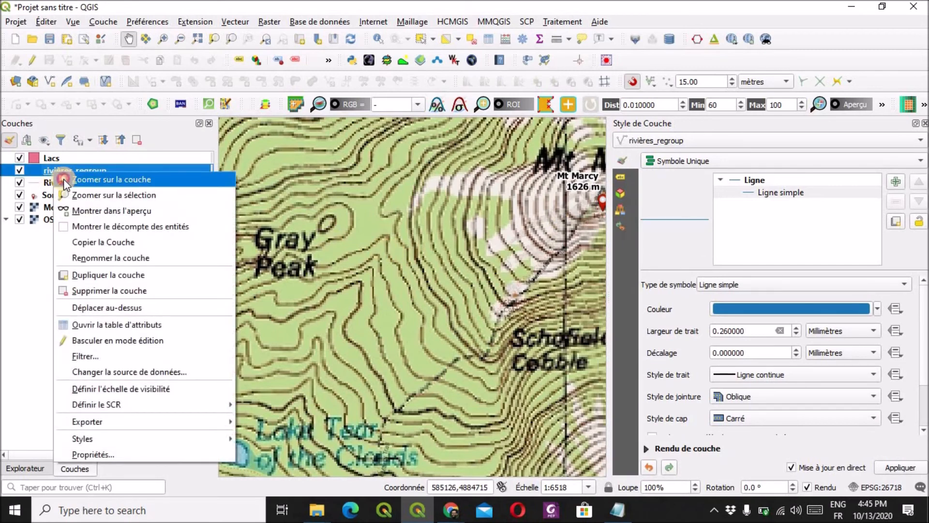
click(63, 179)
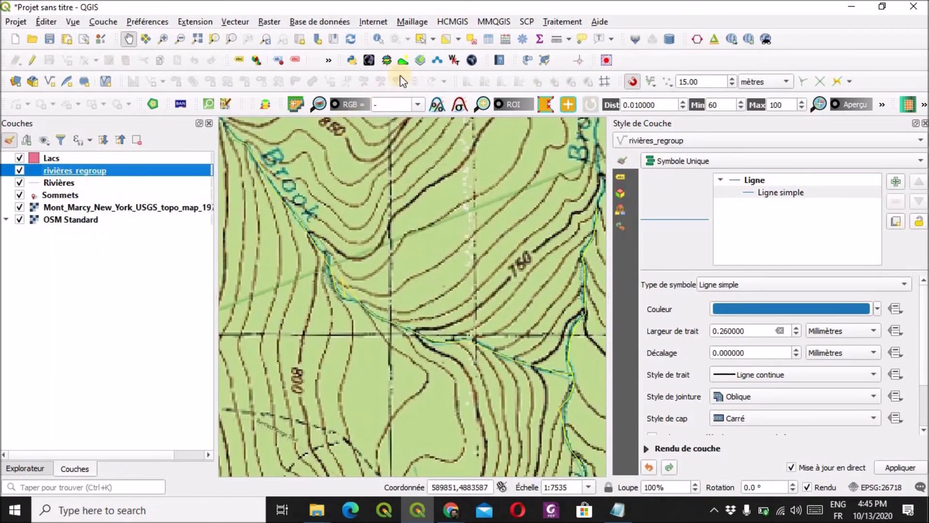
click(466, 42)
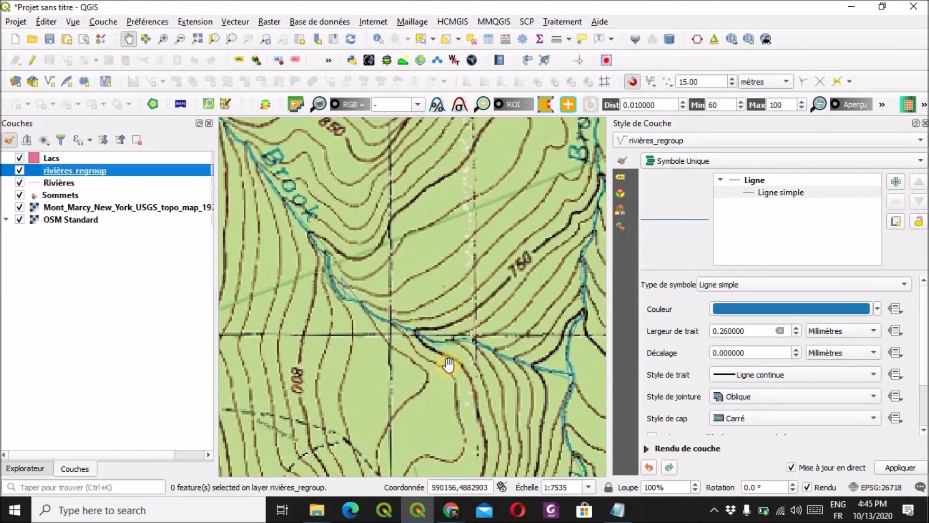
Step: Increase the stroke width of the rivières_regroup line to 1.06 mm
click(797, 328)
click(798, 328)
click(798, 327)
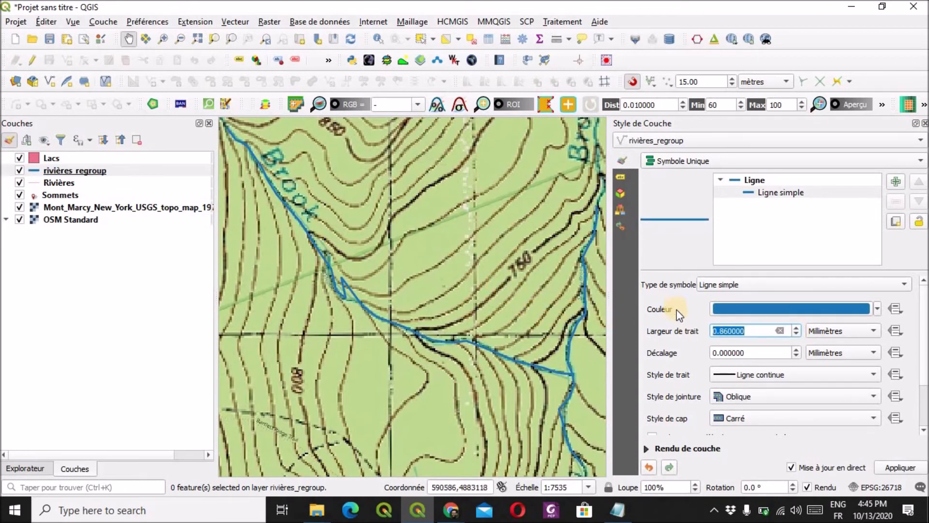
click(798, 327)
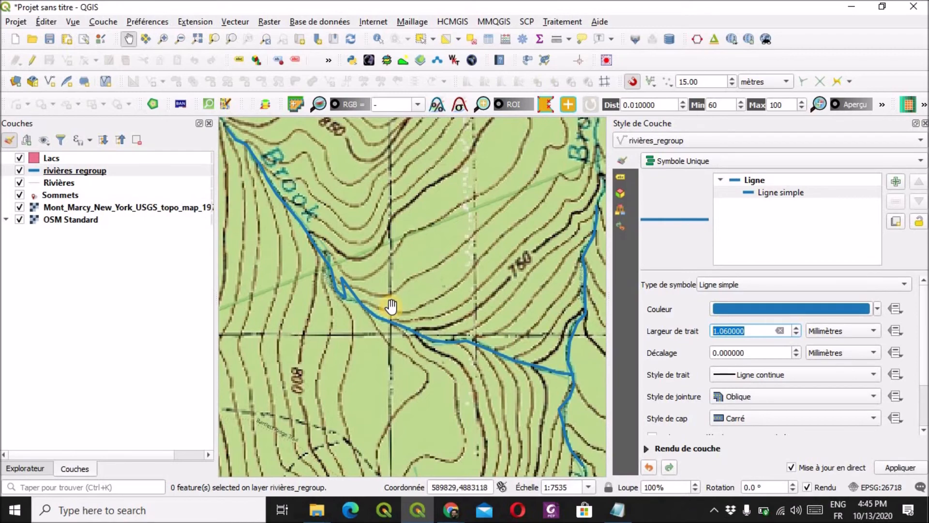
Step: Label the rivières_regroup layer with simple labels (Étiquettes simples) from the Nom field, using curved (Incurvé) placement
click(19, 206)
click(20, 207)
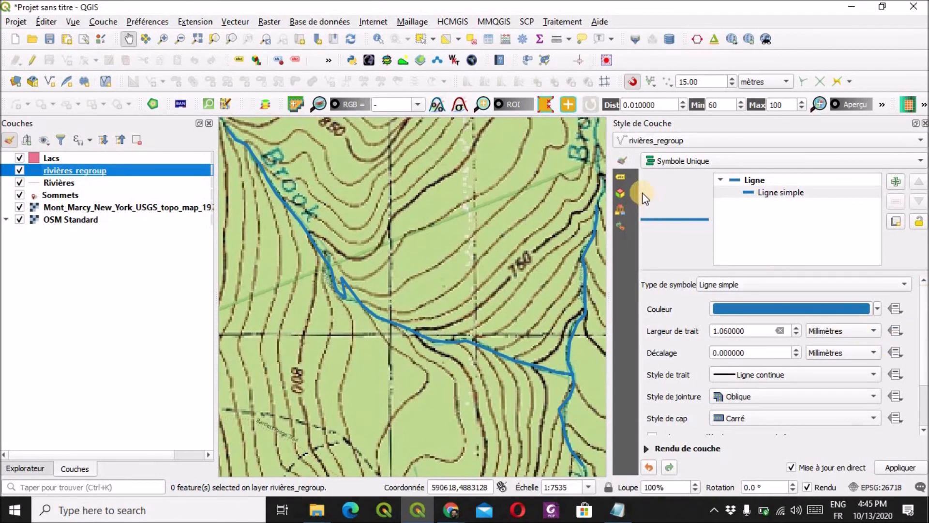
click(622, 178)
click(664, 162)
click(682, 174)
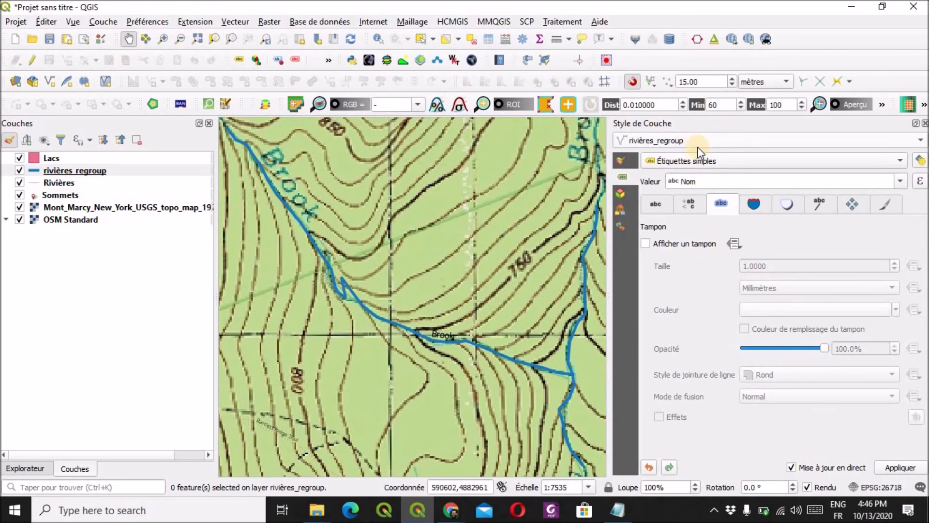
click(854, 206)
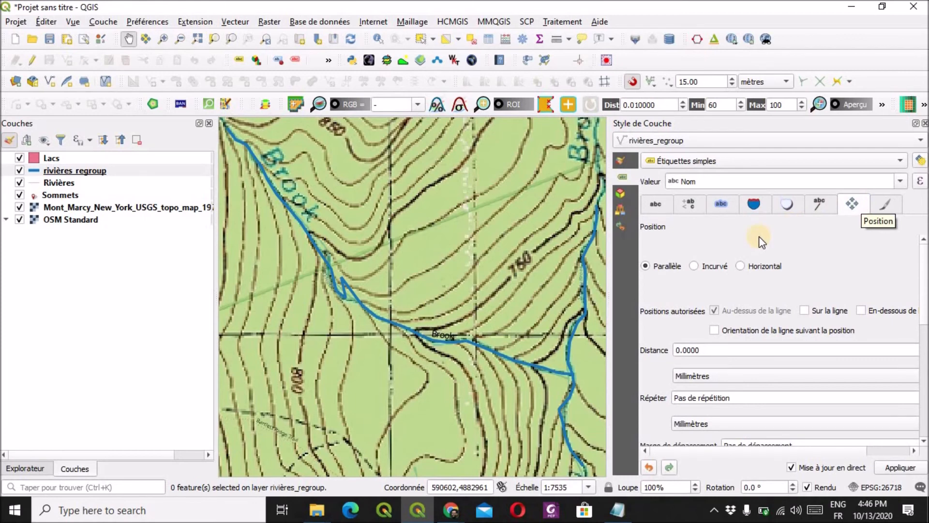
click(696, 266)
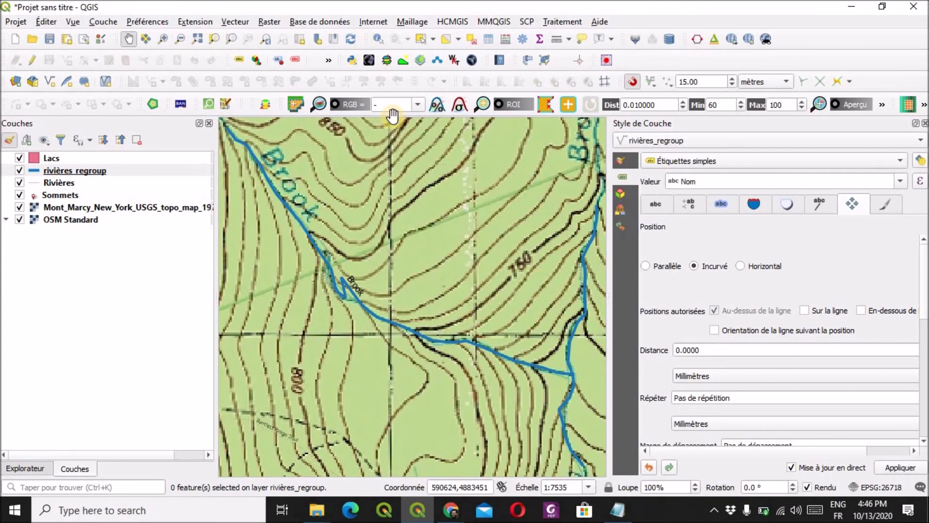
Step: Add a buffer (tampon) to the rivières_regroup labels, coloured with the light green background sampled from the topographic map
click(725, 202)
click(668, 245)
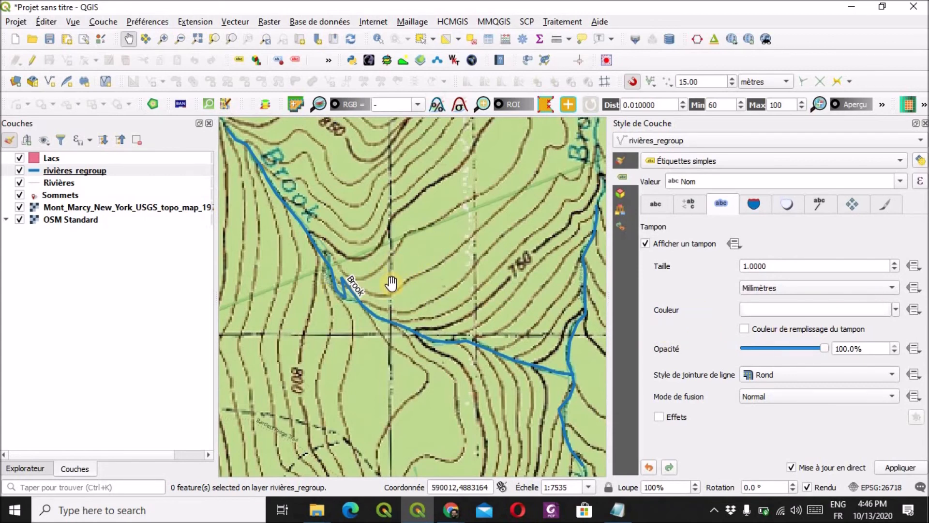
click(899, 309)
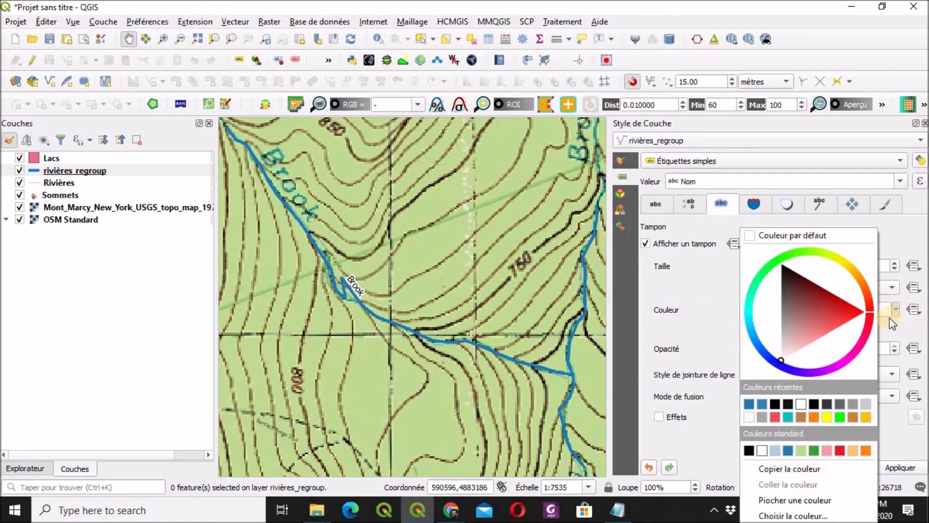
click(815, 501)
click(634, 387)
click(376, 287)
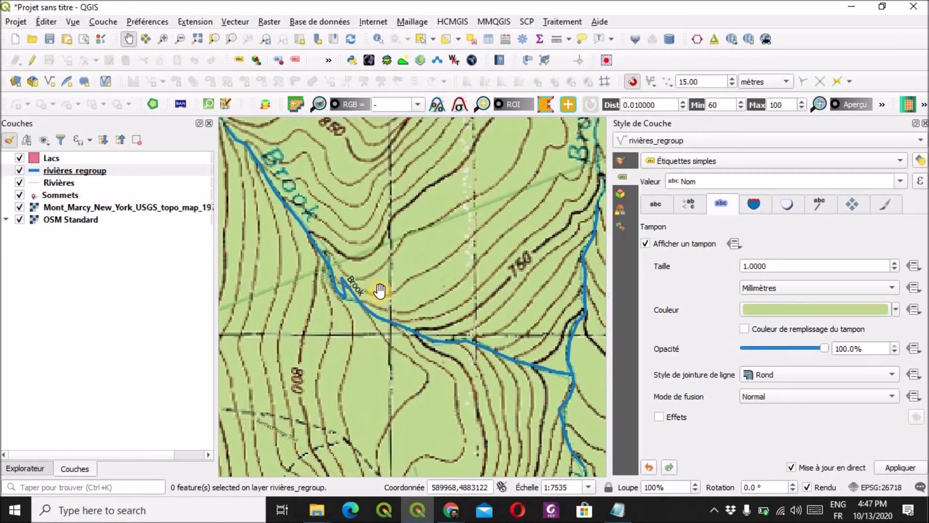
Step: Set the text colour of the rivières_regroup labels to blue with RGB values 31, 121, 180
click(657, 208)
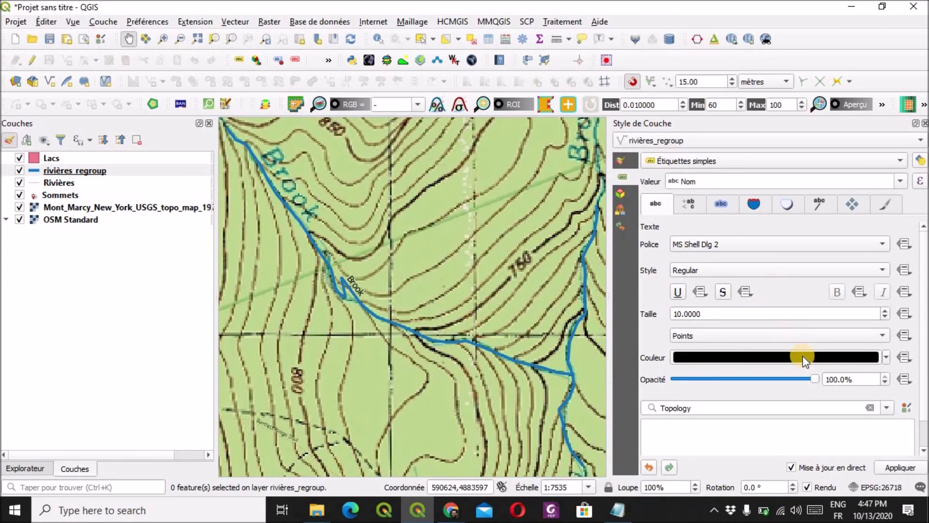
click(887, 358)
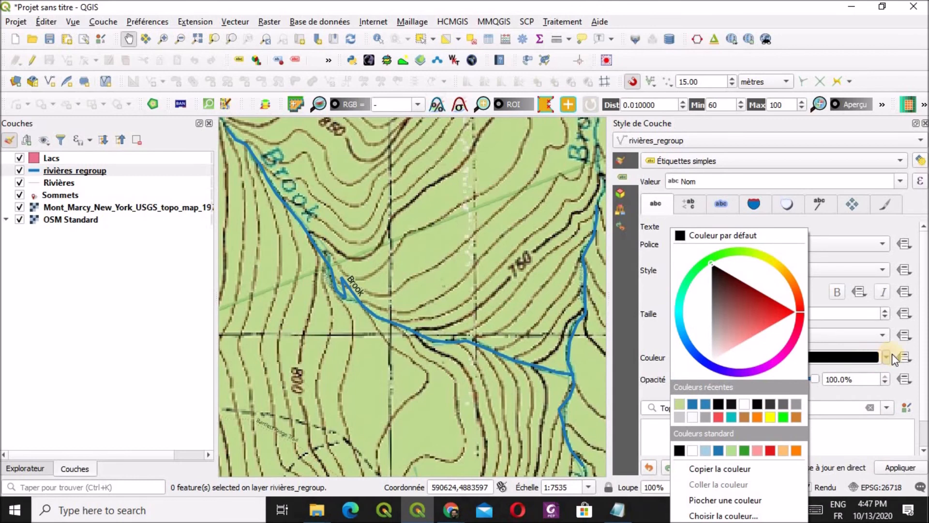
click(827, 357)
click(827, 357)
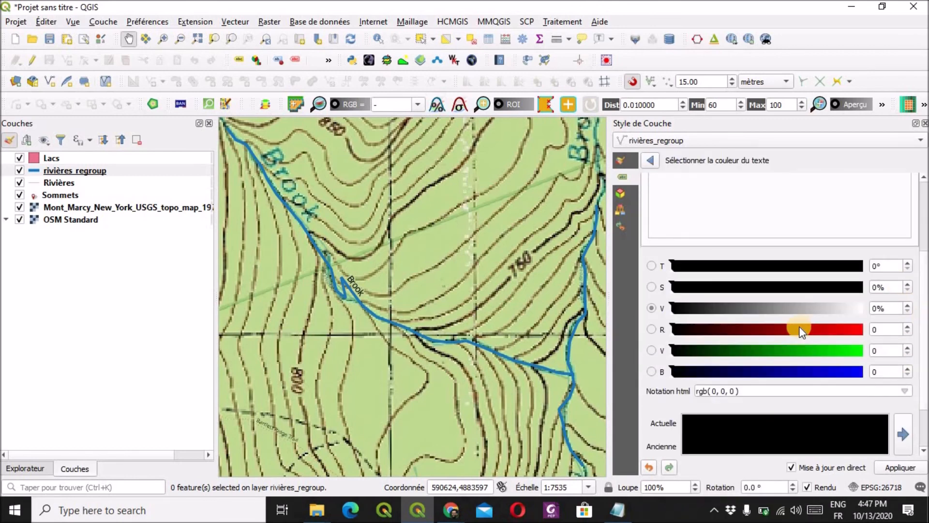
drag(887, 332, 849, 333)
text(31)
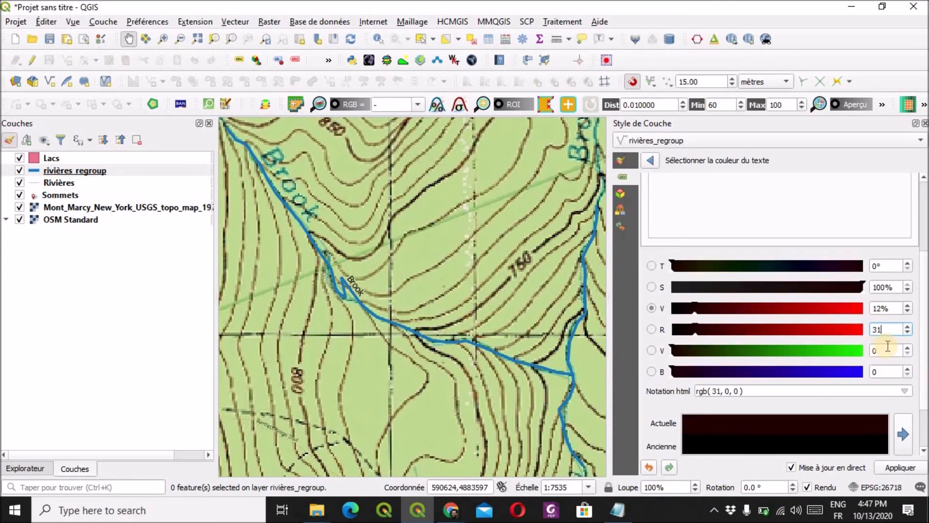
drag(888, 345, 866, 350)
text(120)
key(BackSpace)
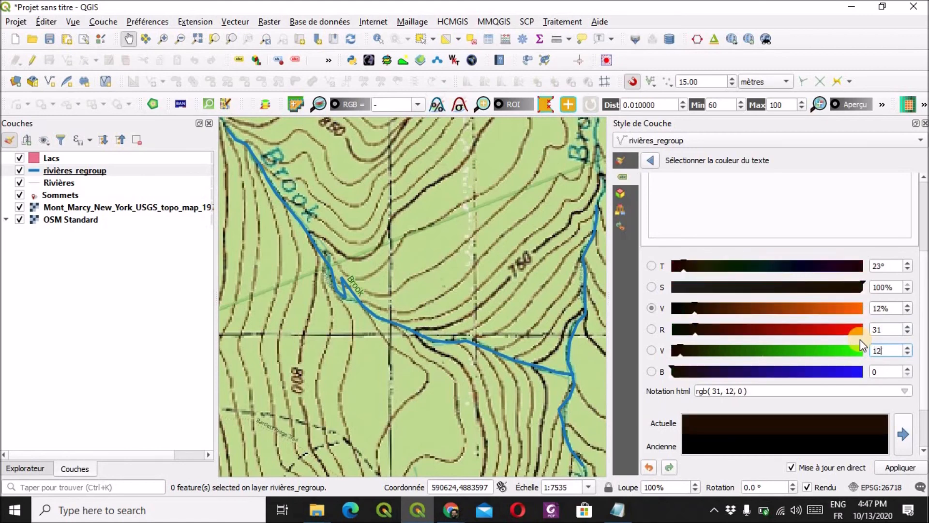
text(1)
drag(888, 371, 847, 370)
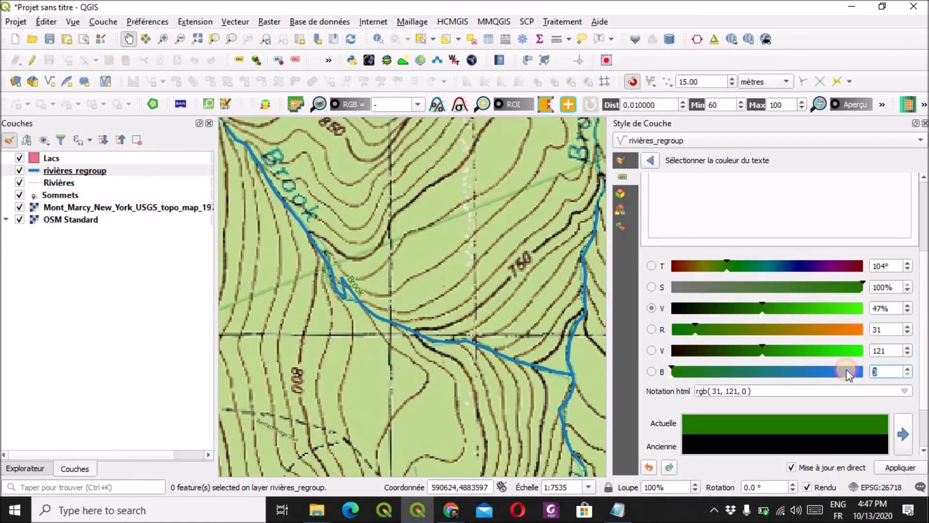
text(180)
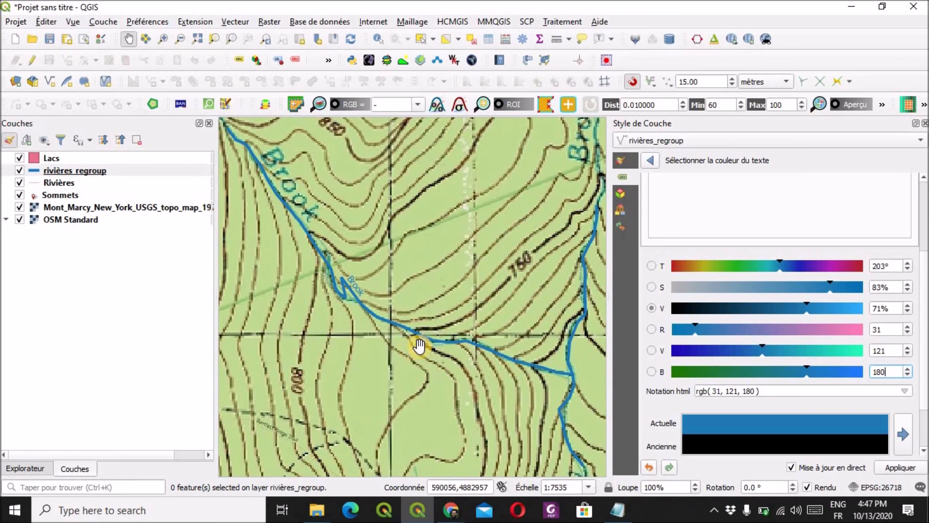
click(649, 162)
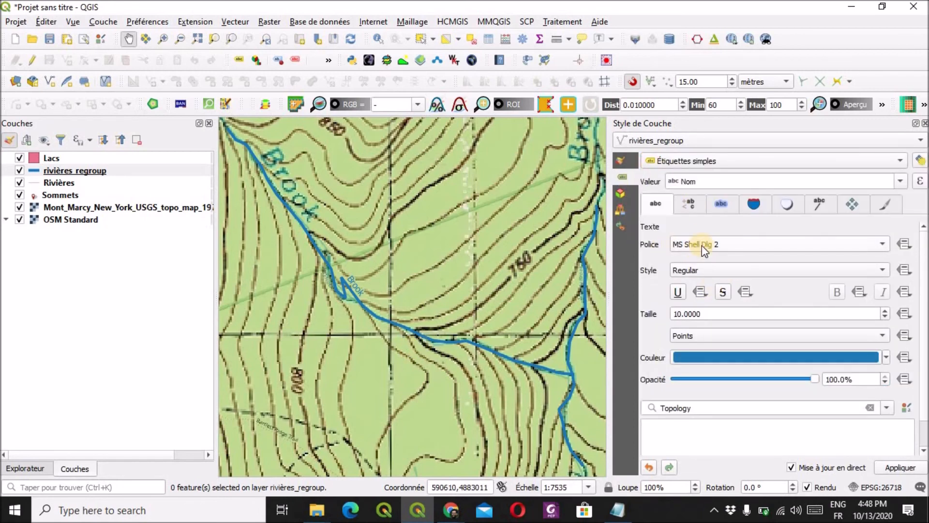
Step: Set the font of the rivières_regroup labels to Calibri with a size of 12 points
click(869, 240)
scroll(693, 239, down, 8)
scroll(693, 242, up, 20)
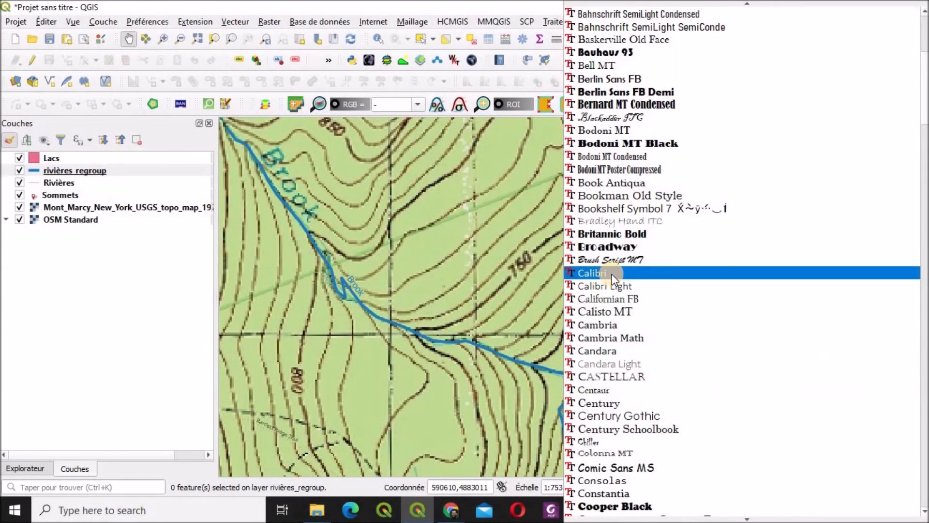
click(612, 274)
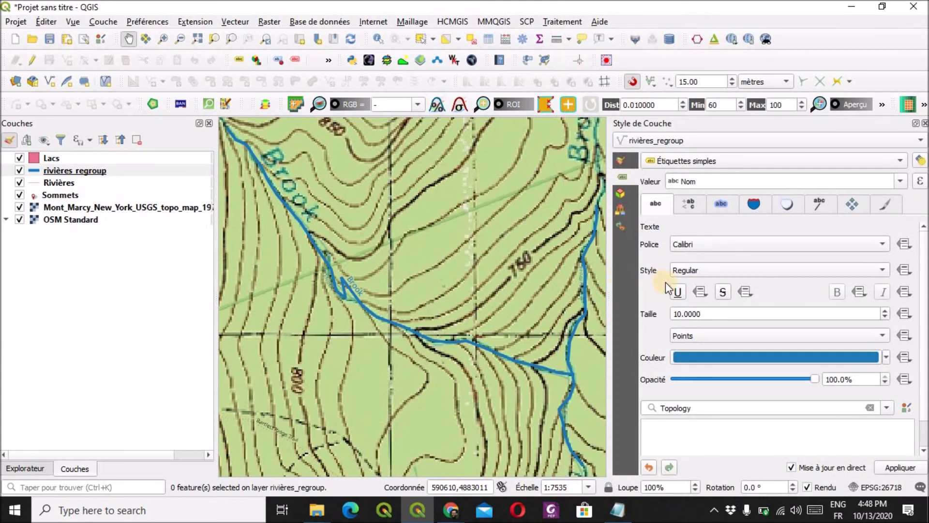
click(884, 311)
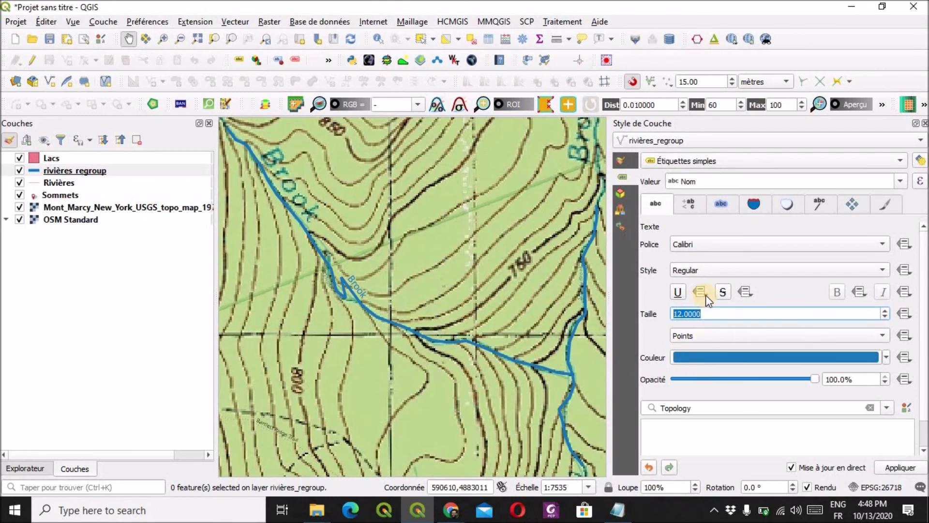
click(799, 292)
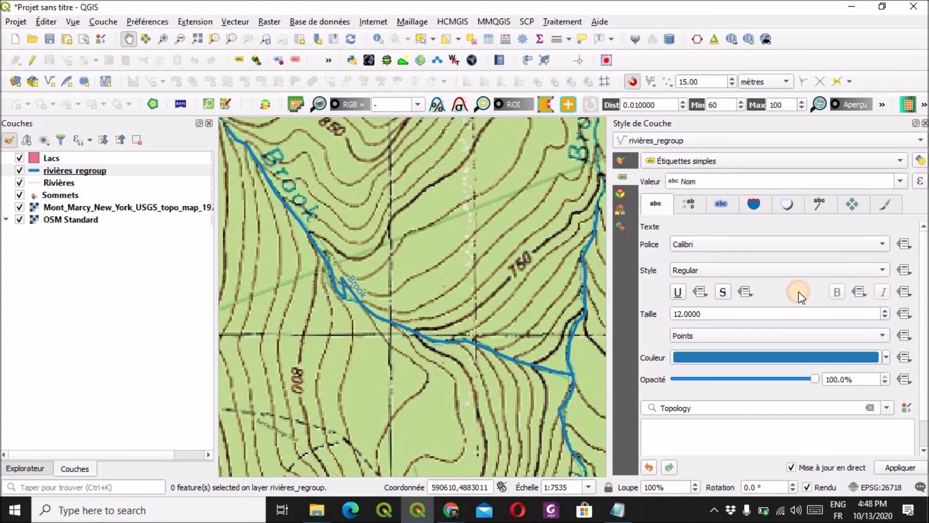
click(362, 249)
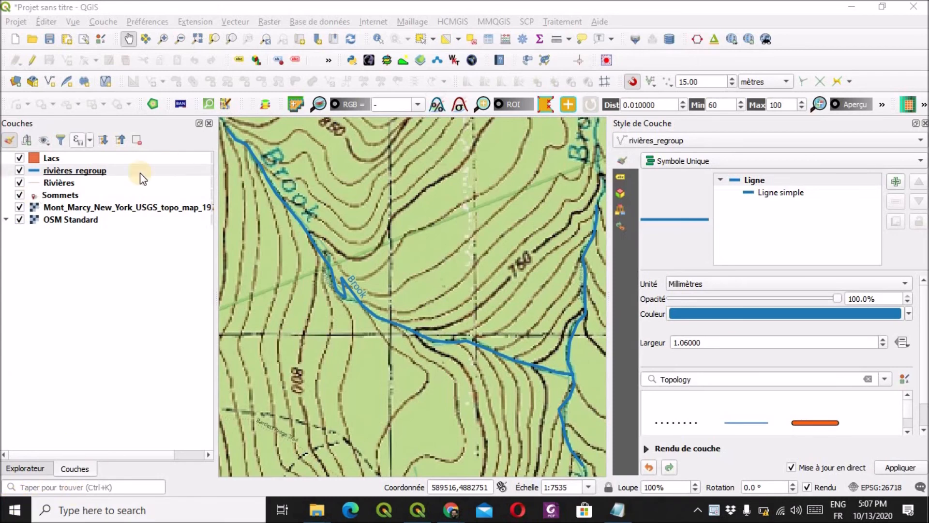
Step: Change the Lacs layer's simple fill to the shape-following gradient fill type (Remplissage dégradé suivant la forme)
click(105, 157)
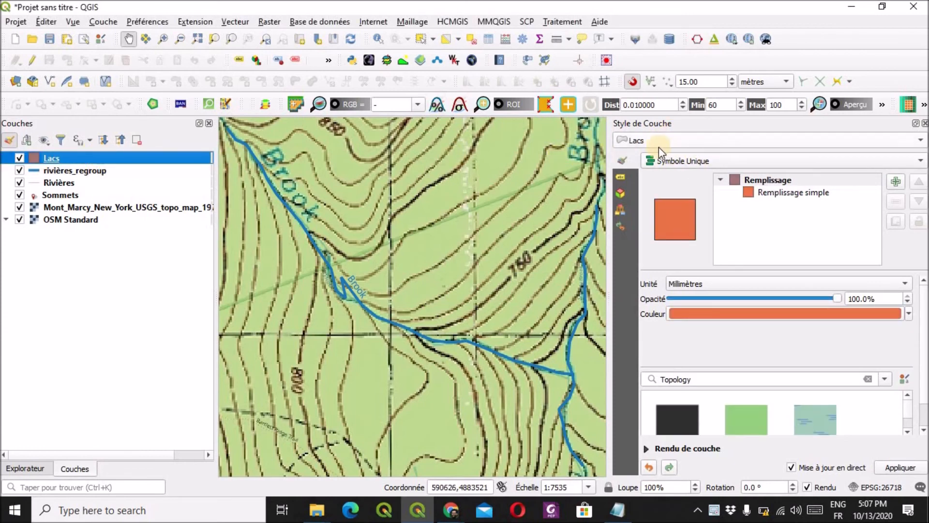
click(715, 141)
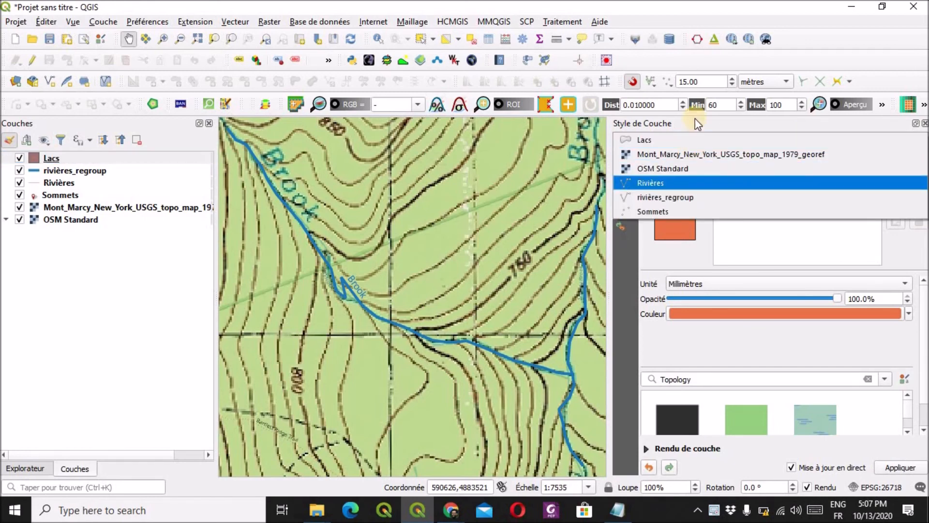
click(701, 143)
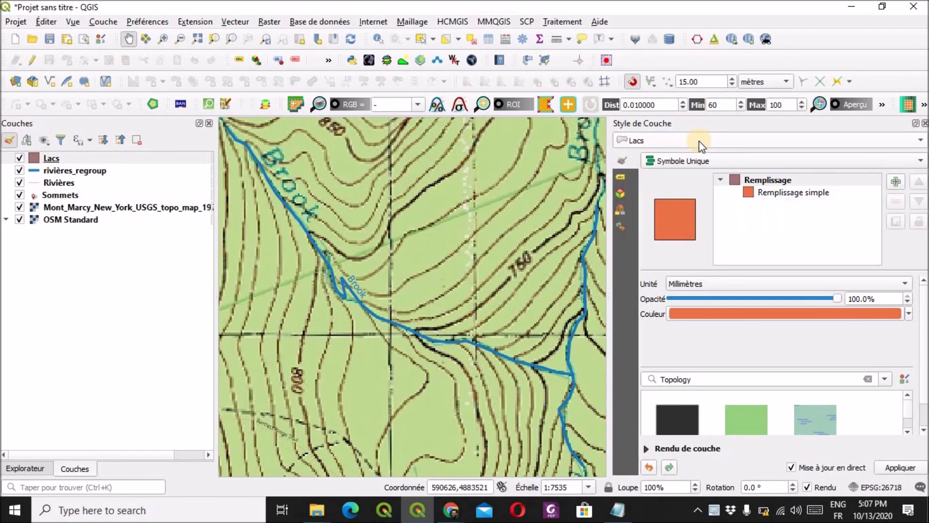
click(767, 194)
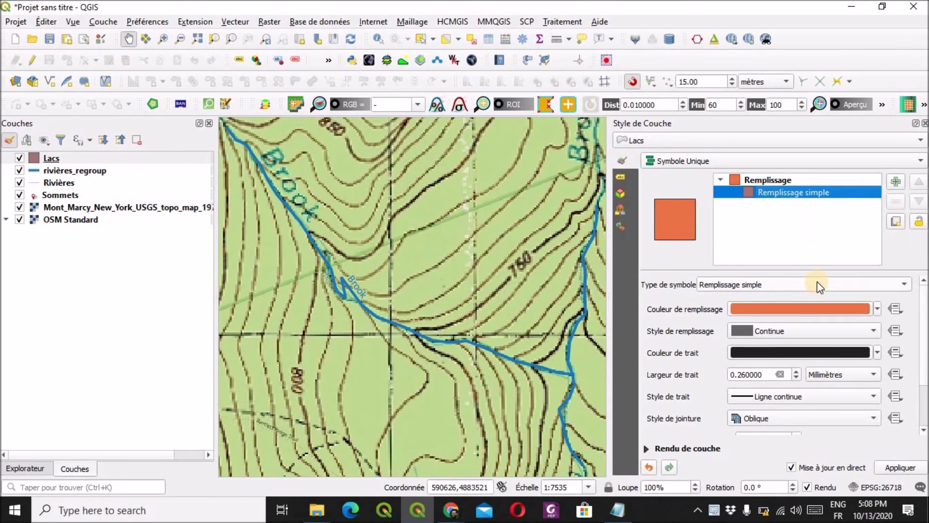
click(769, 284)
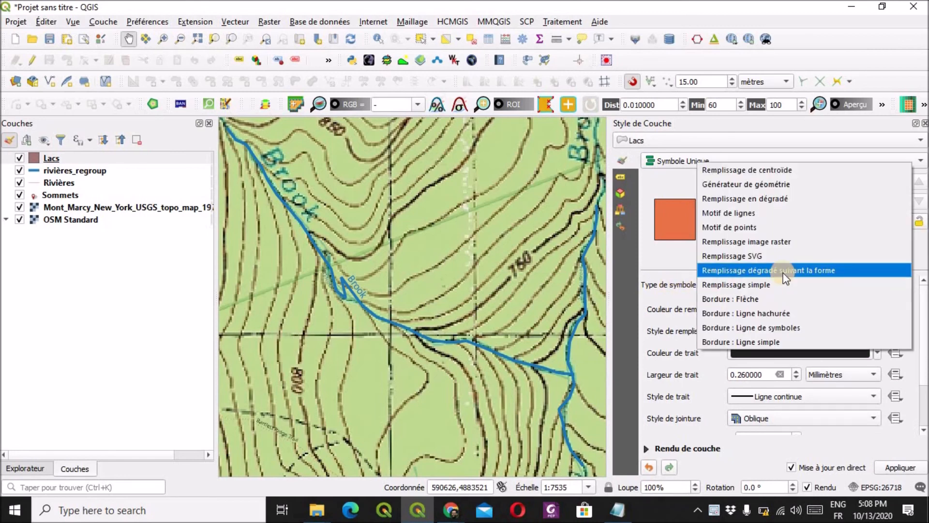
click(780, 273)
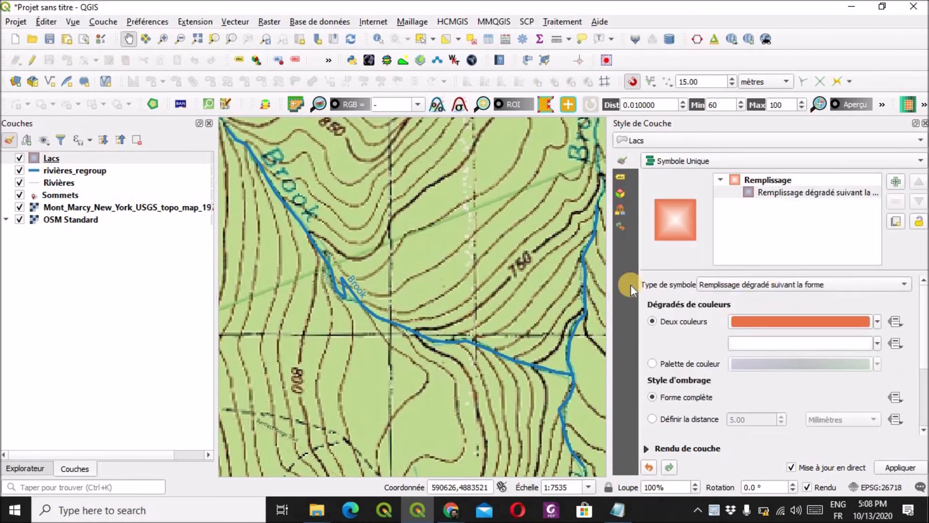
Step: Zoom to the extent of the Lacs layer, and then in on one of the digitized lake polygons
right_click(50, 160)
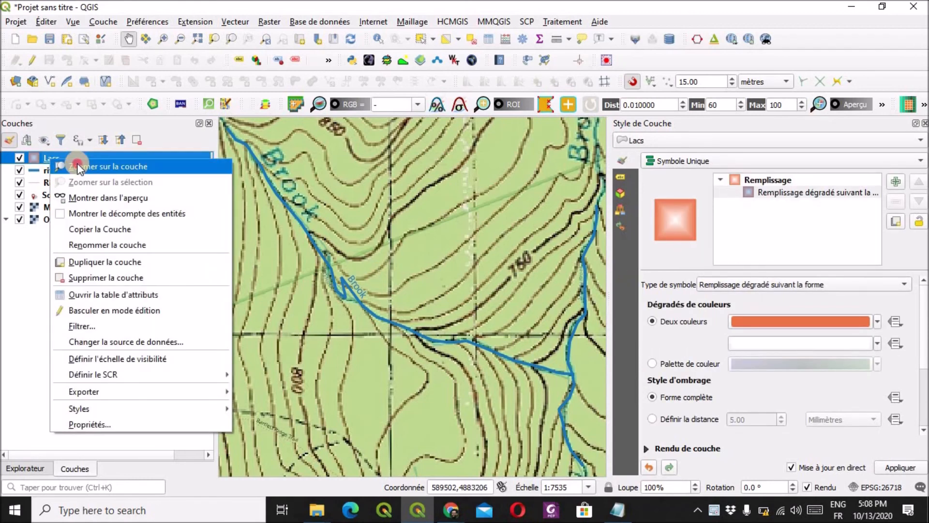
click(76, 164)
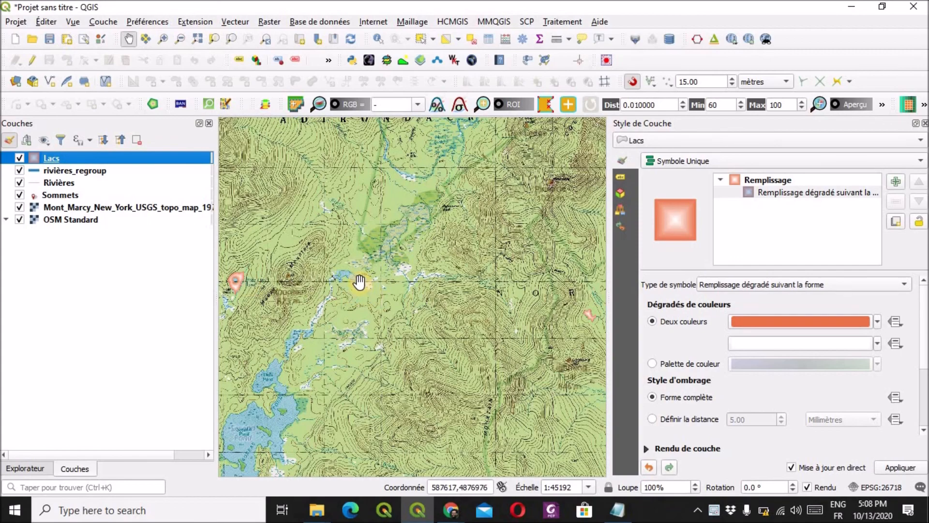
scroll(544, 286, up, 3)
scroll(537, 265, down, 1)
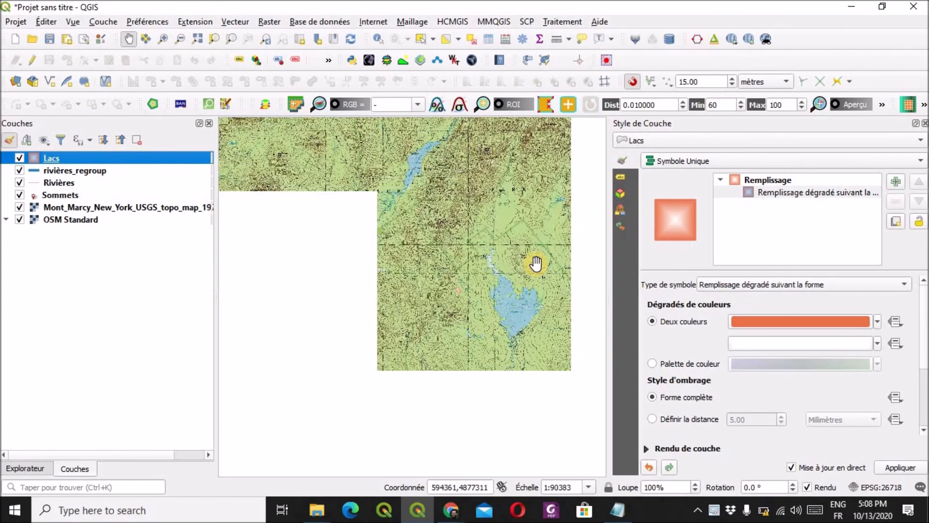
scroll(424, 264, up, 2)
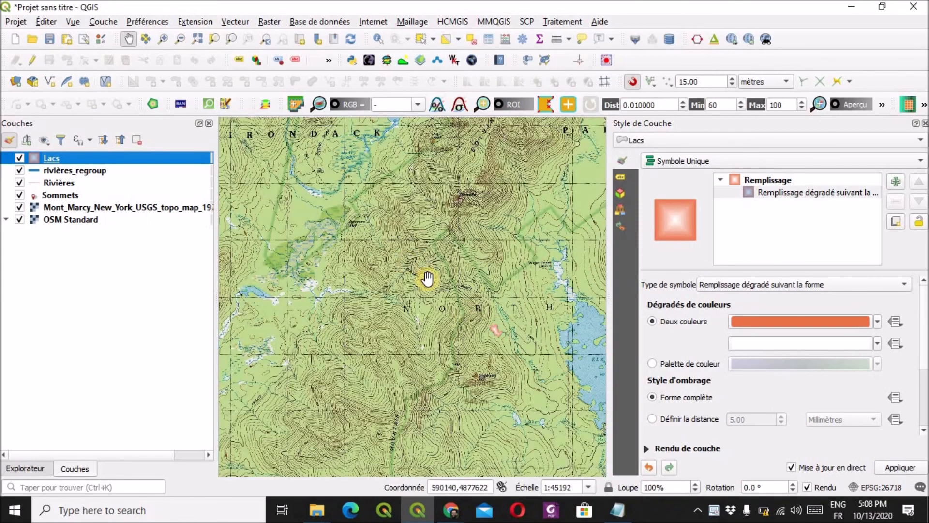
scroll(506, 336, up, 1)
scroll(508, 334, up, 2)
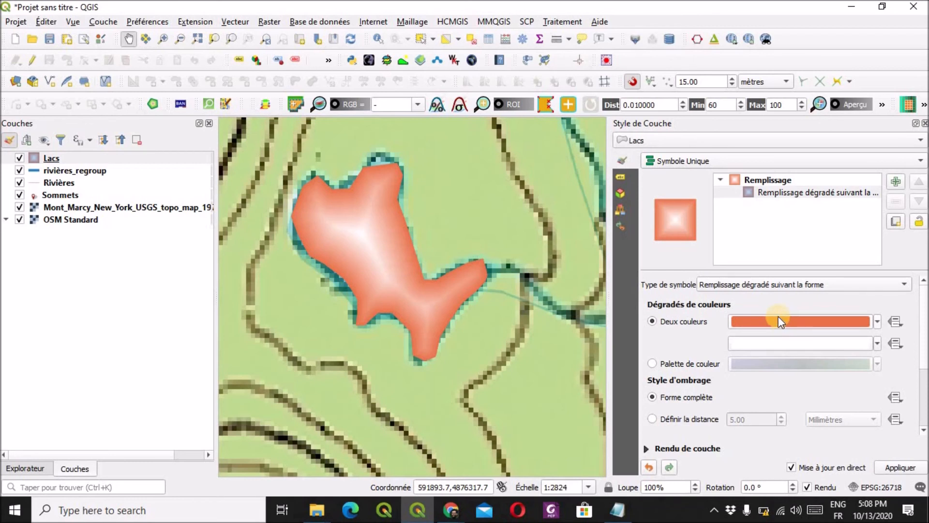
Step: Set the first colour of the Lacs two-colour gradient to light blue with RGB values 185, 239, 255
mouse_move(779, 316)
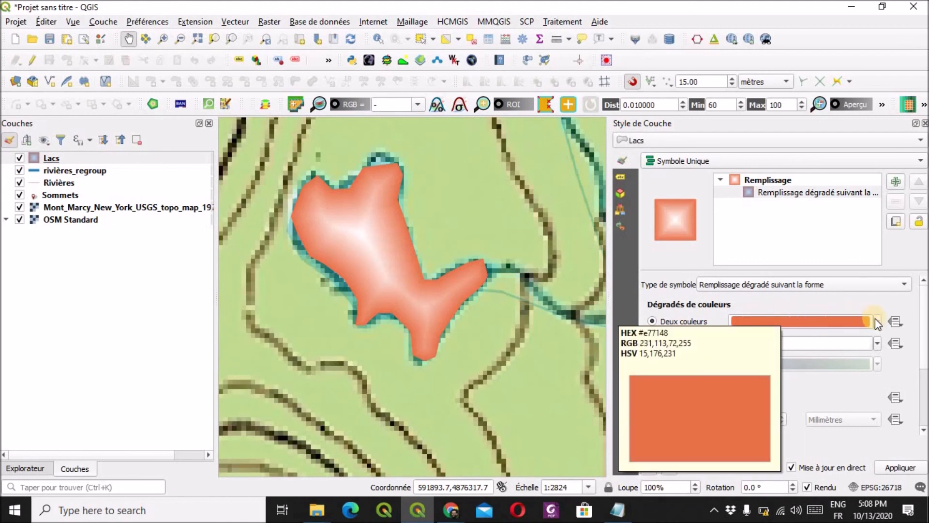
click(836, 324)
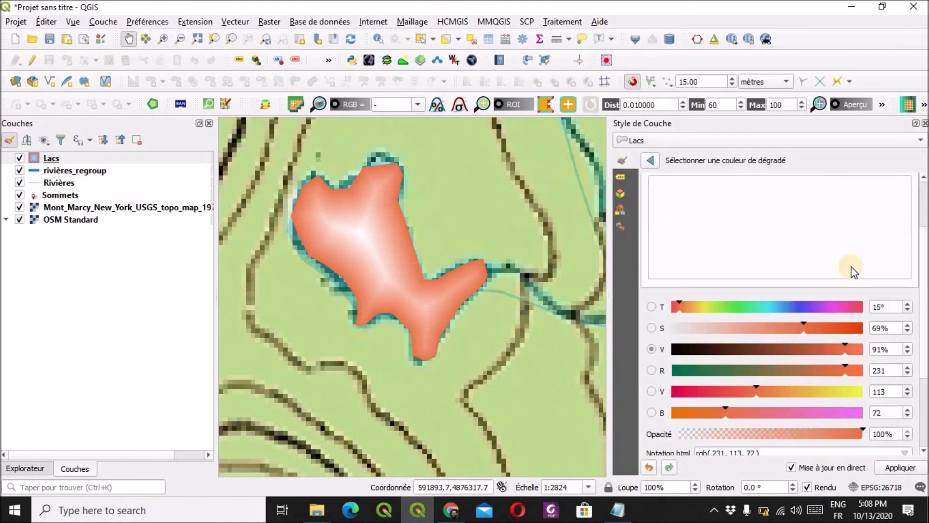
click(854, 371)
text(18)
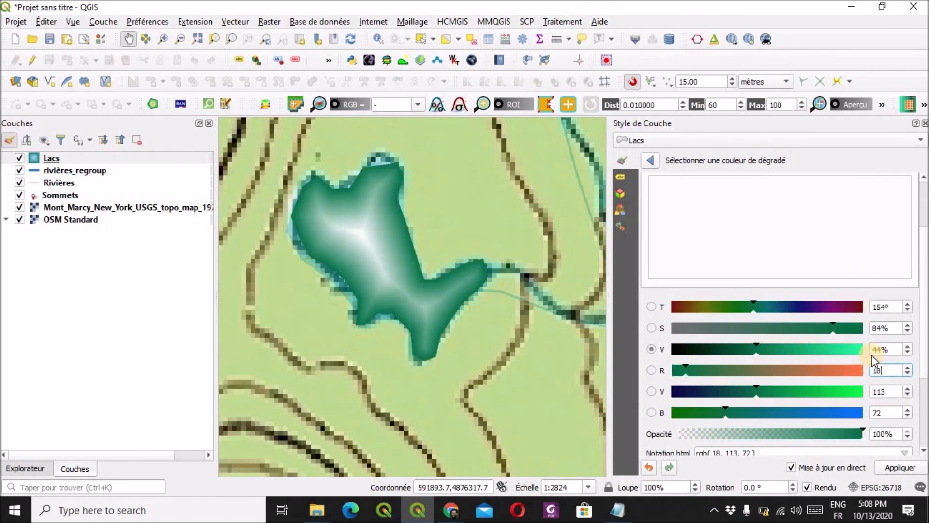
text(5)
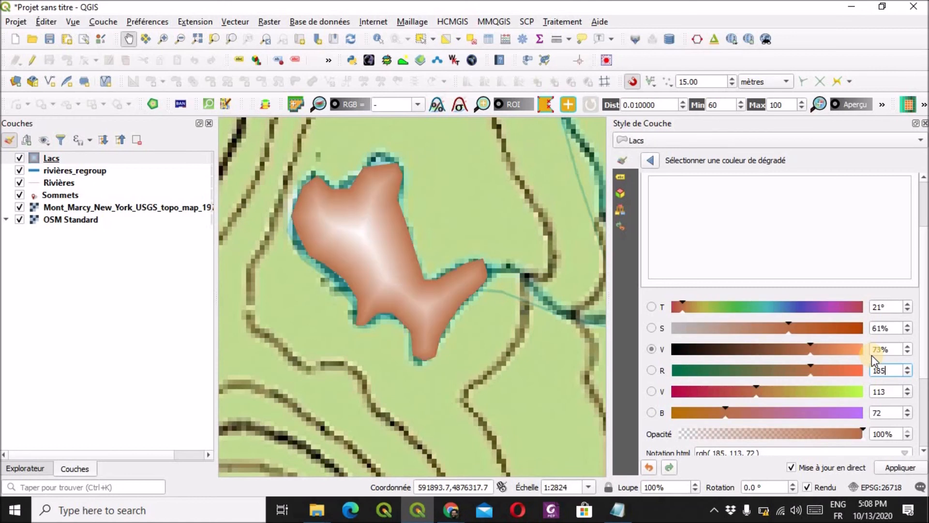
key(Tab)
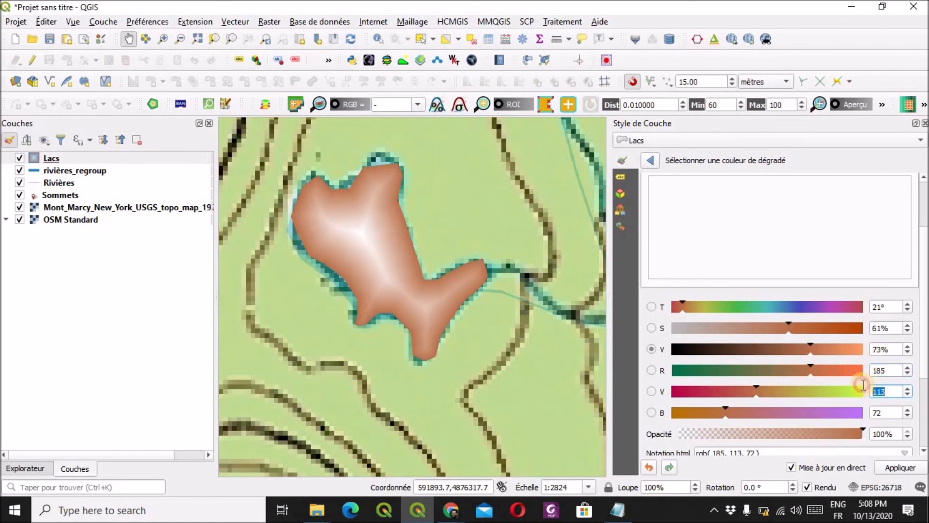
text(239)
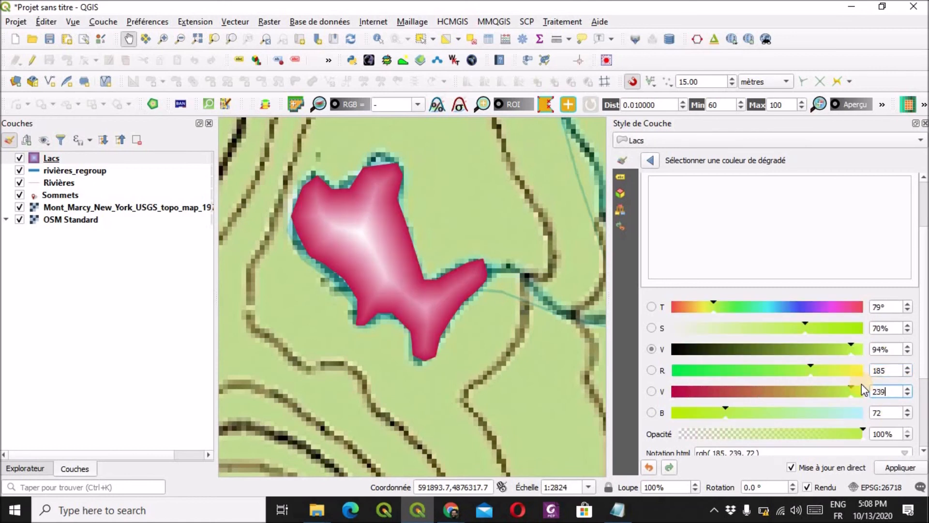
key(Tab)
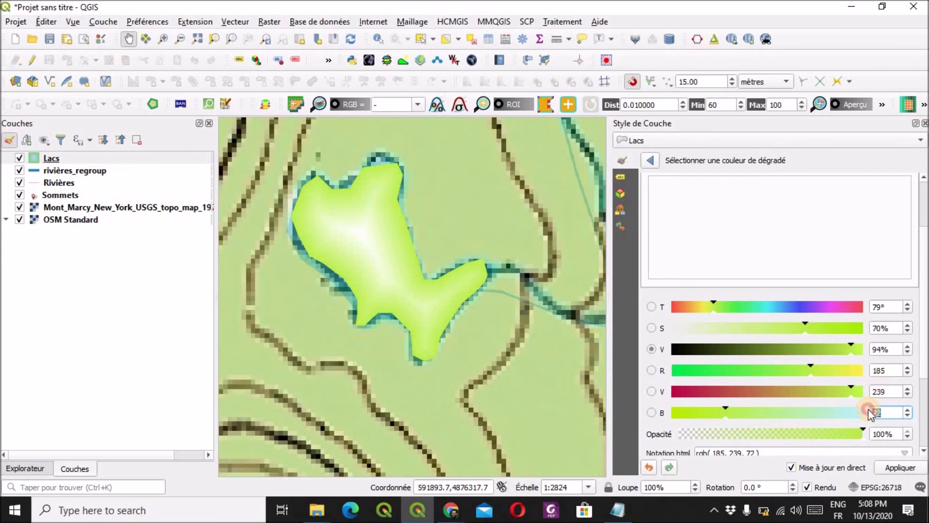
text(255)
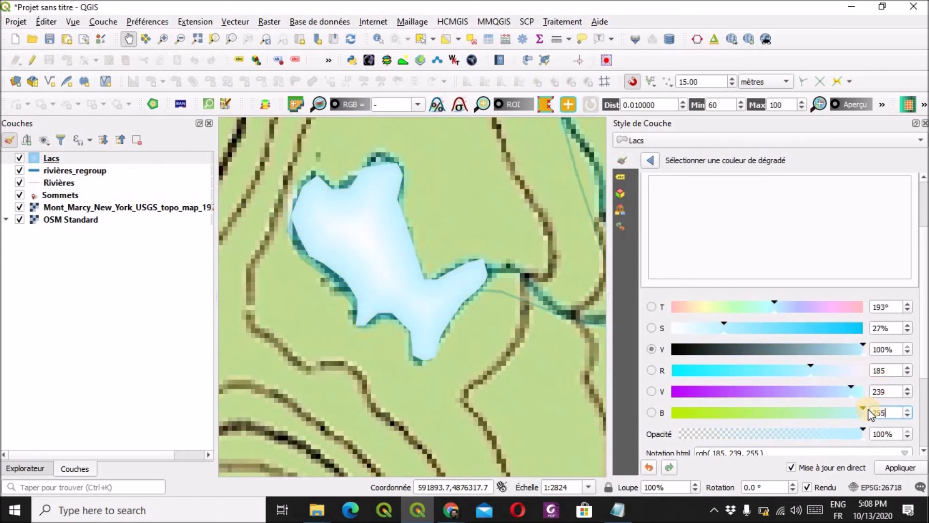
click(652, 159)
Step: Set the second colour of the Lacs two-colour gradient to darker blue with RGB values 31, 133, 180
click(786, 343)
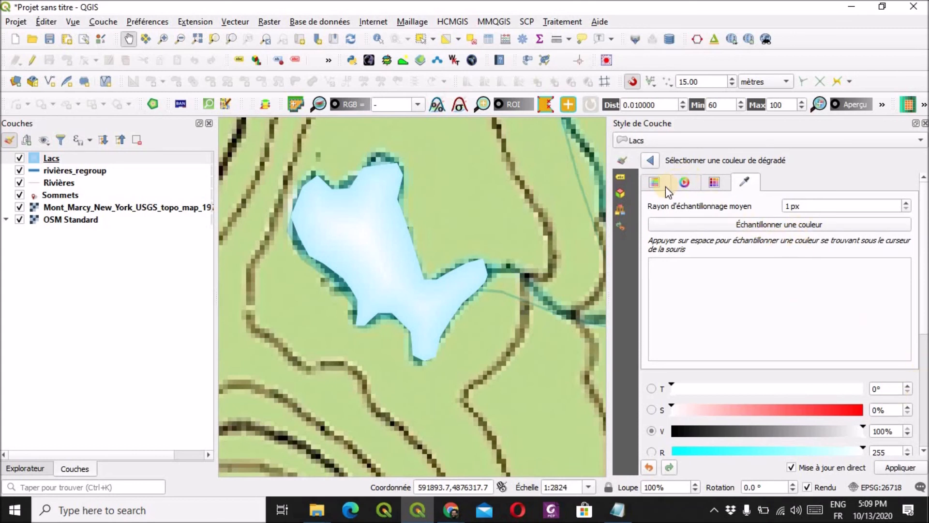
scroll(876, 257, down, 2)
drag(891, 372, 853, 365)
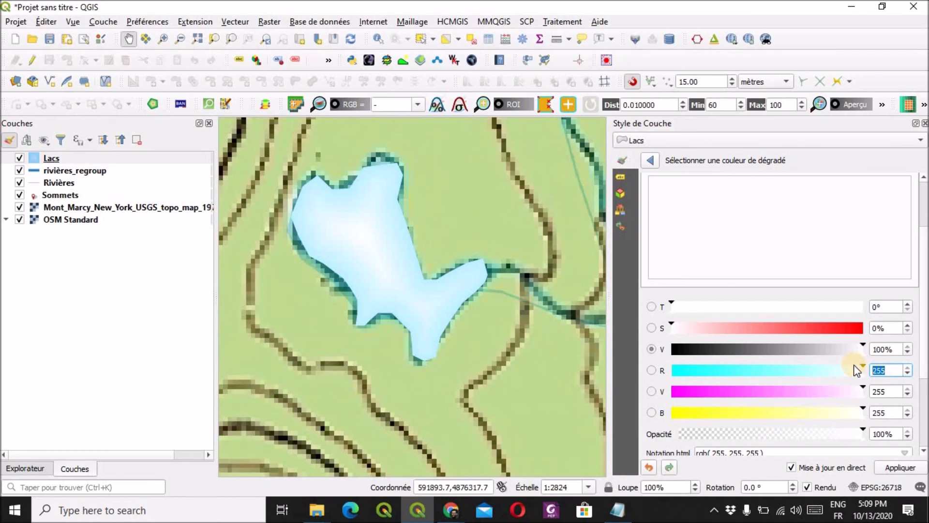
text(31)
drag(888, 389, 869, 395)
text(133)
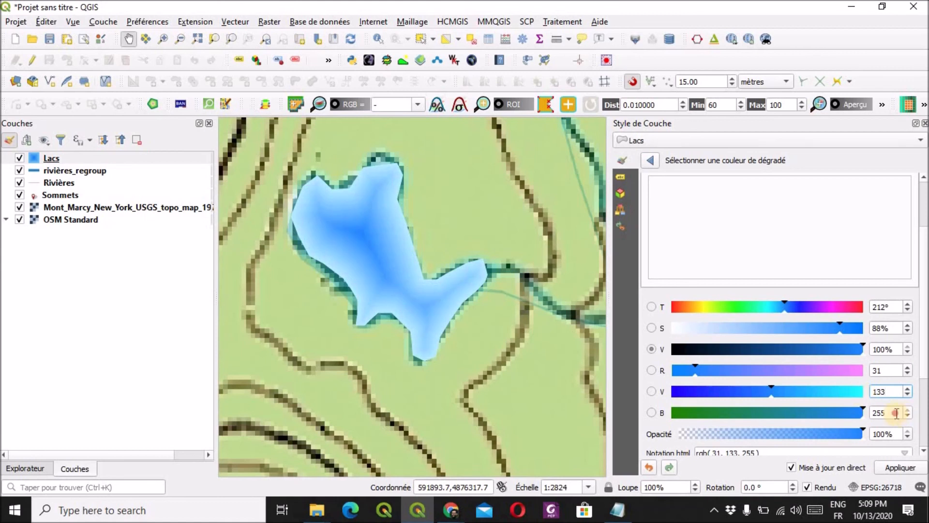
drag(897, 413, 869, 412)
text(180)
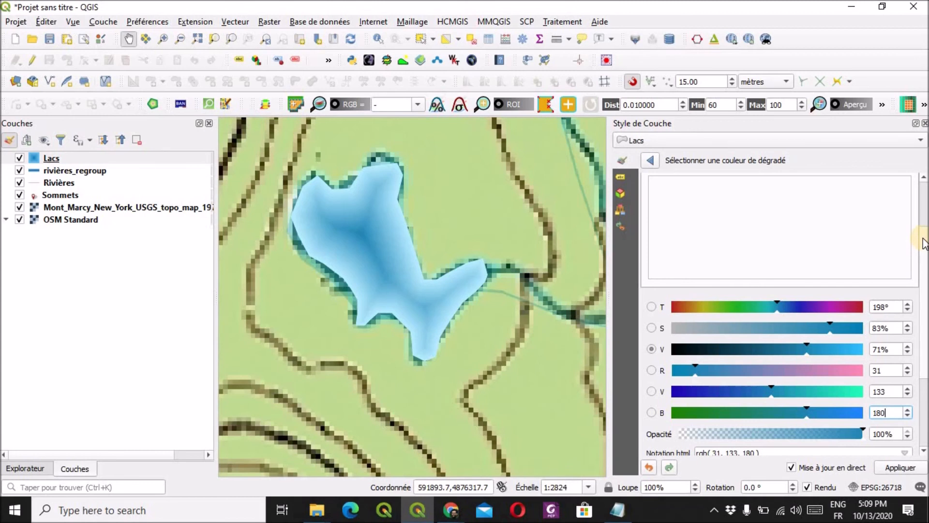
scroll(923, 243, down, 3)
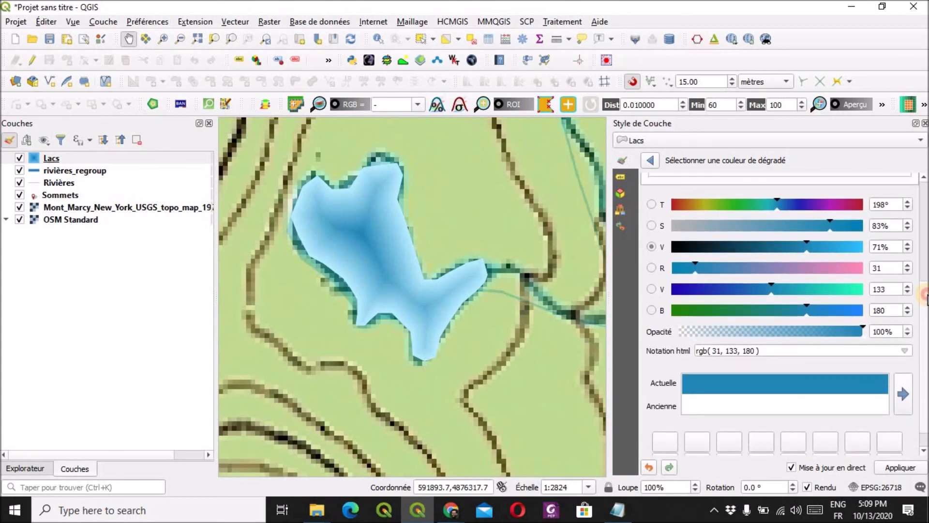
click(649, 159)
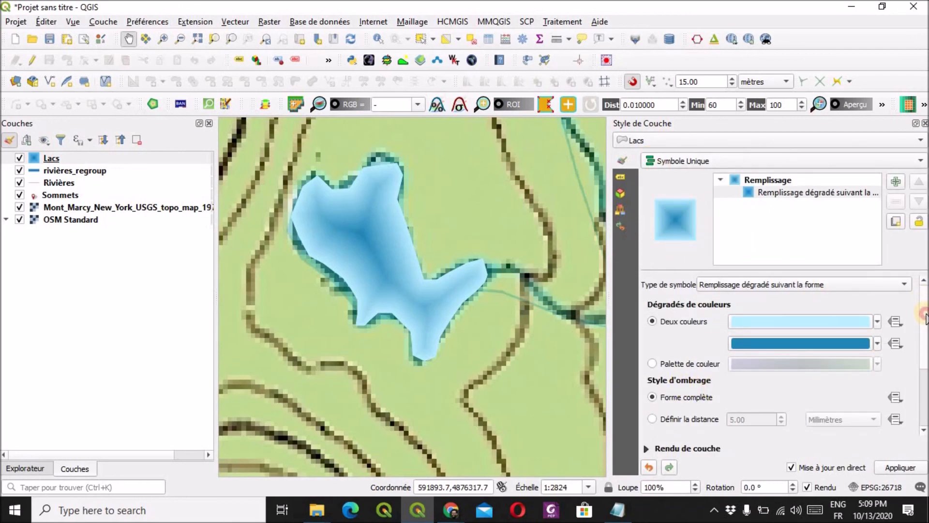
Step: Limit the gradient shading to a set distance of 6 millimetres and set the blur strength (Intensité du floutage) to 12
scroll(664, 361, down, 2)
click(653, 350)
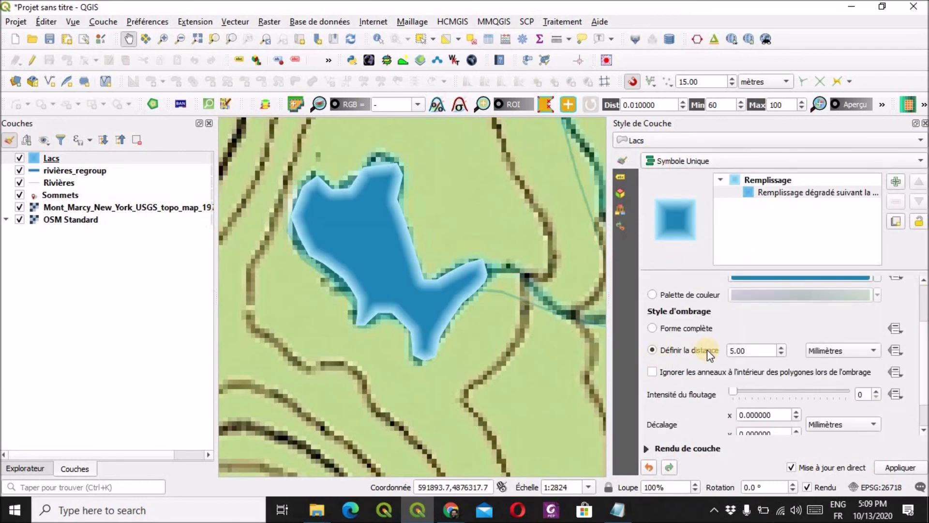
drag(750, 351, 724, 354)
text(6)
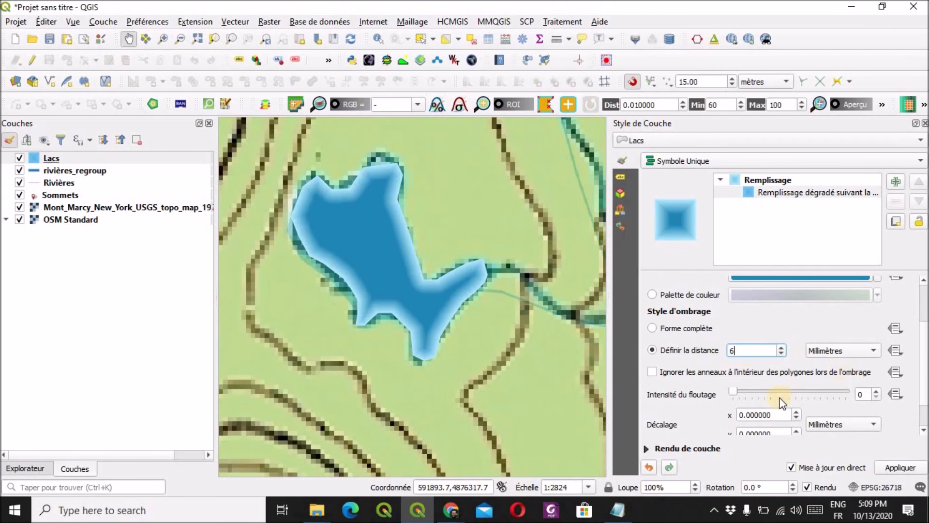
drag(744, 389, 807, 389)
click(807, 390)
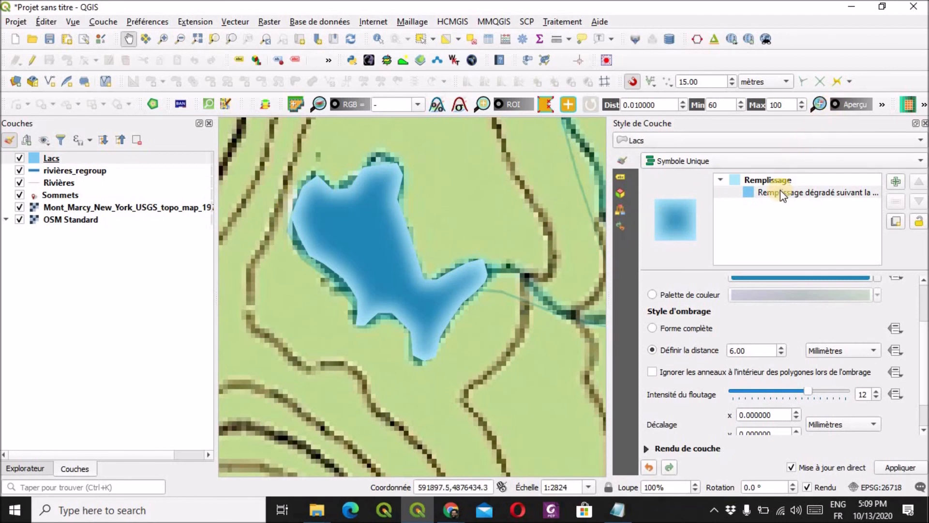
Step: Add a second symbol layer to the Lacs fill and change its type to a simple line border (Bordure : Ligne simple)
click(902, 184)
click(828, 195)
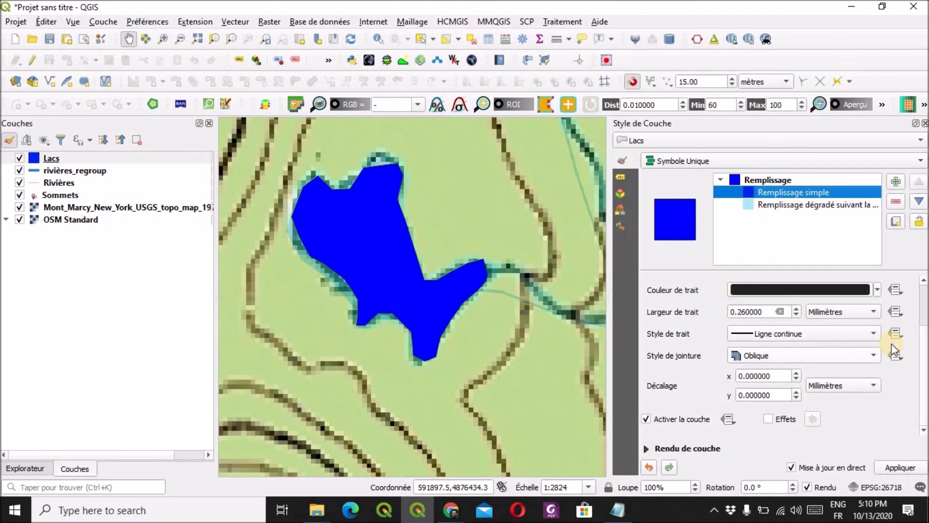
drag(923, 341, 916, 290)
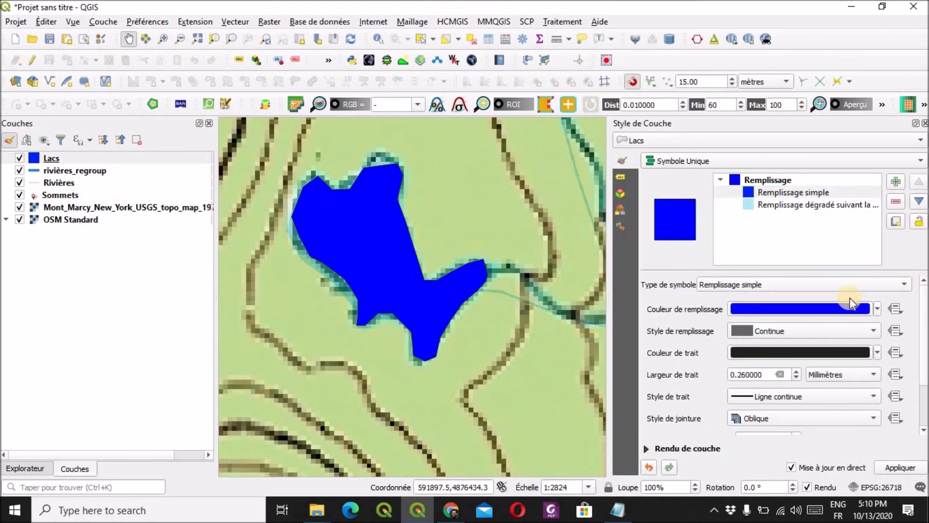
click(842, 285)
click(768, 330)
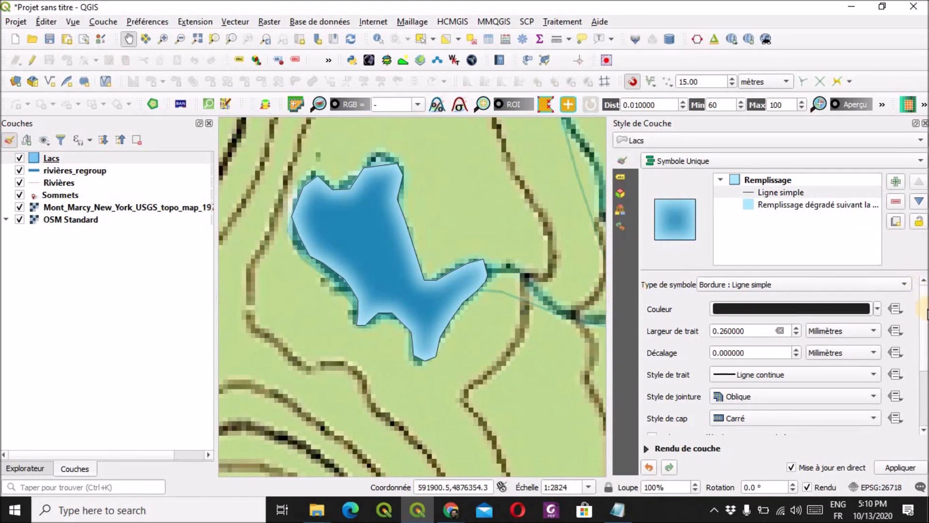
Step: Set the colour of the Lacs border line to blue with RGB values 31, 133, 180
drag(923, 333, 923, 302)
click(792, 309)
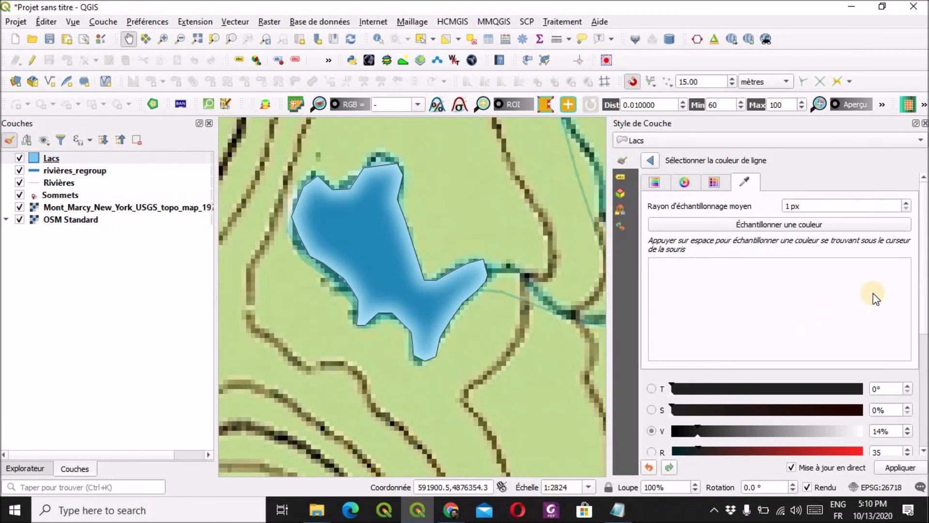
scroll(874, 290, down, 5)
double_click(883, 330)
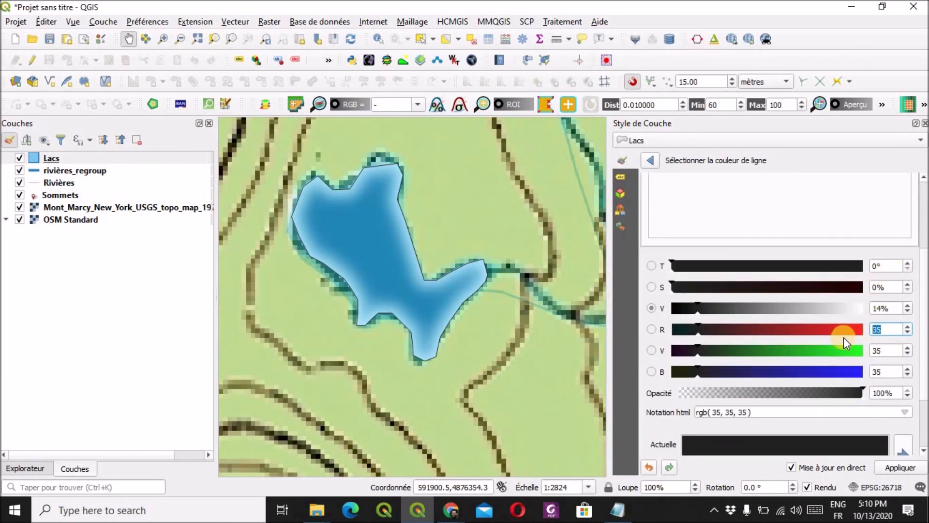
text(31)
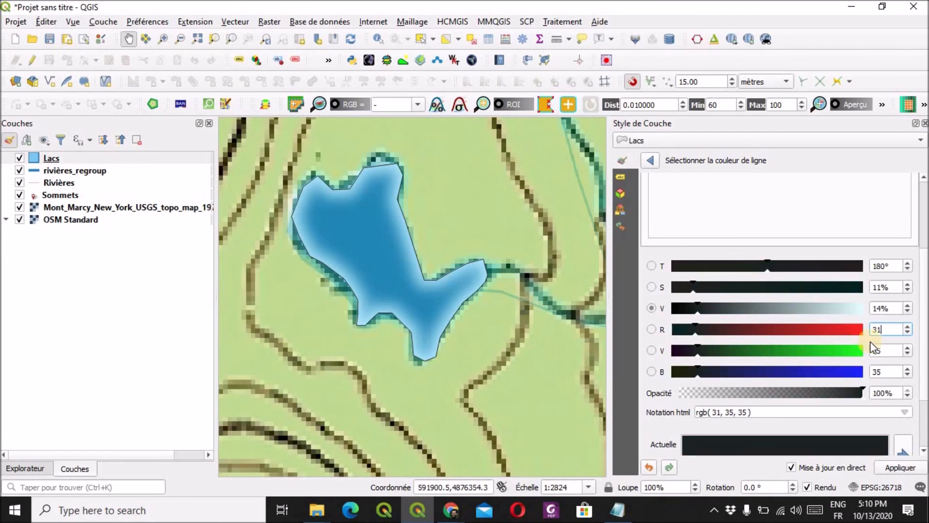
double_click(883, 348)
text(133)
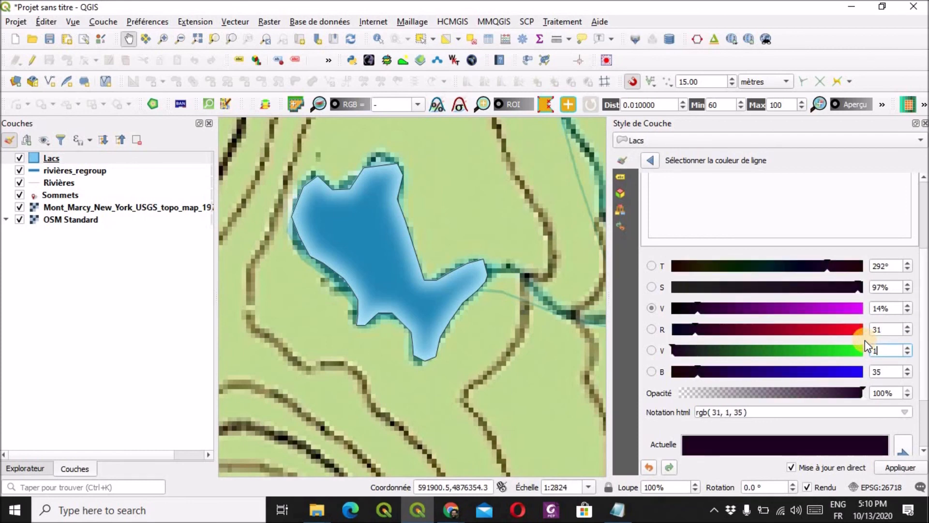
double_click(902, 372)
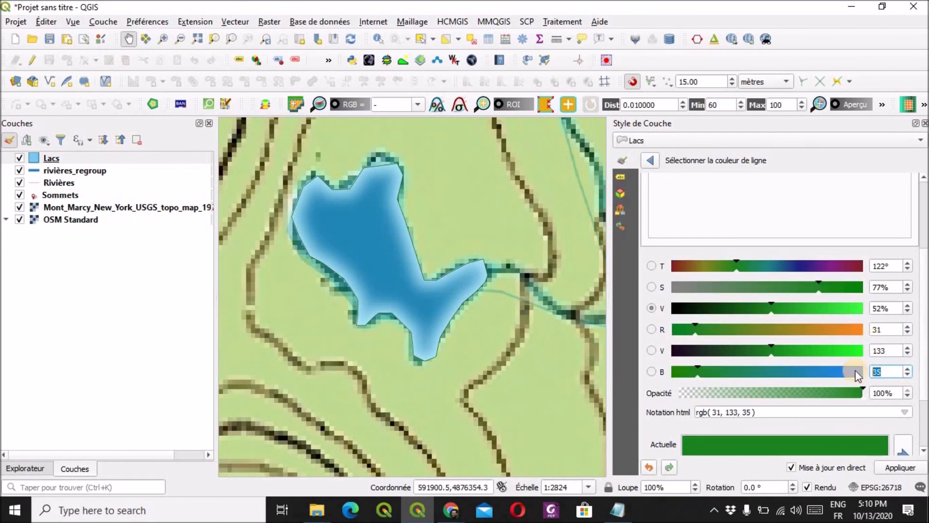
text(180)
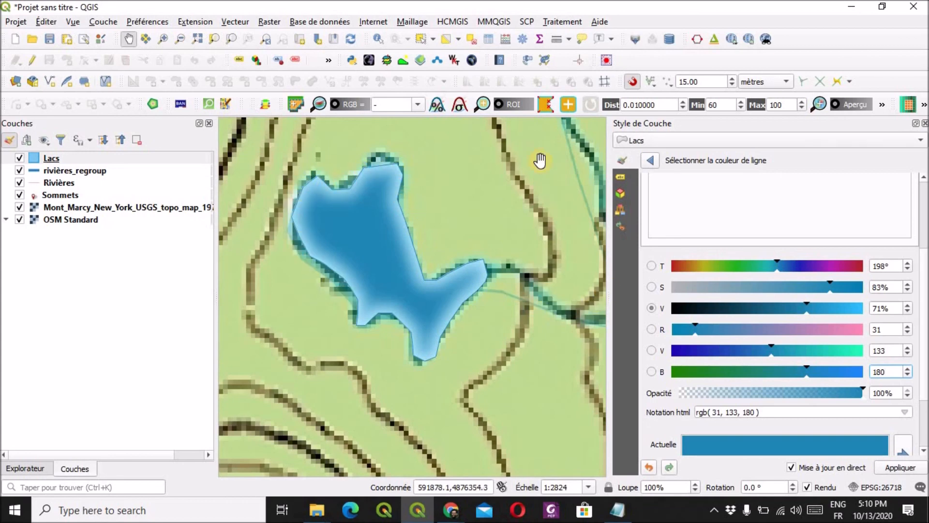
click(650, 160)
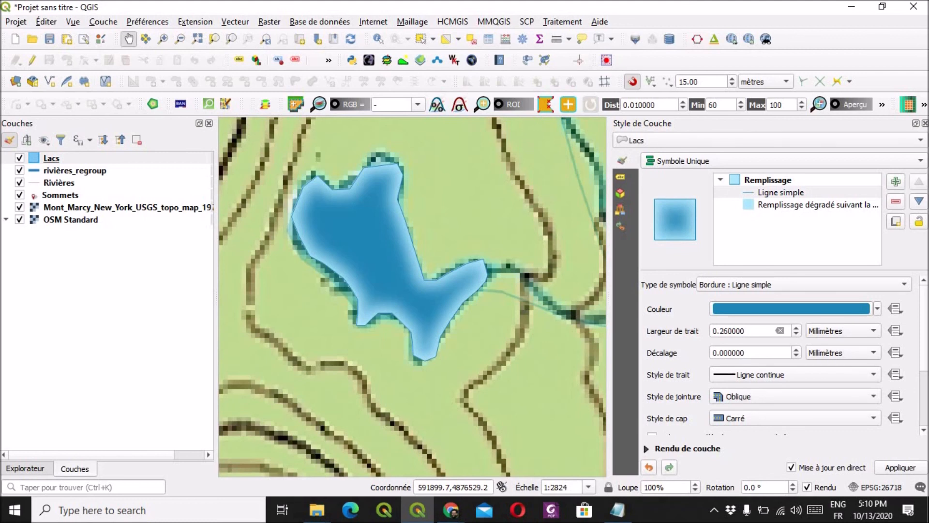
Step: Turn on simple labels (Étiquettes simples) for the Lacs layer, using the Nom field as the value
click(628, 178)
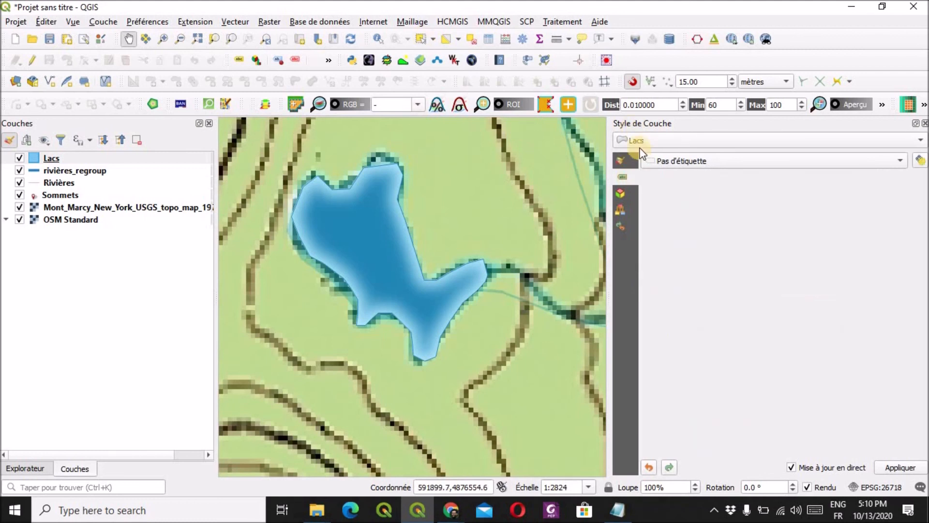
click(687, 160)
click(687, 173)
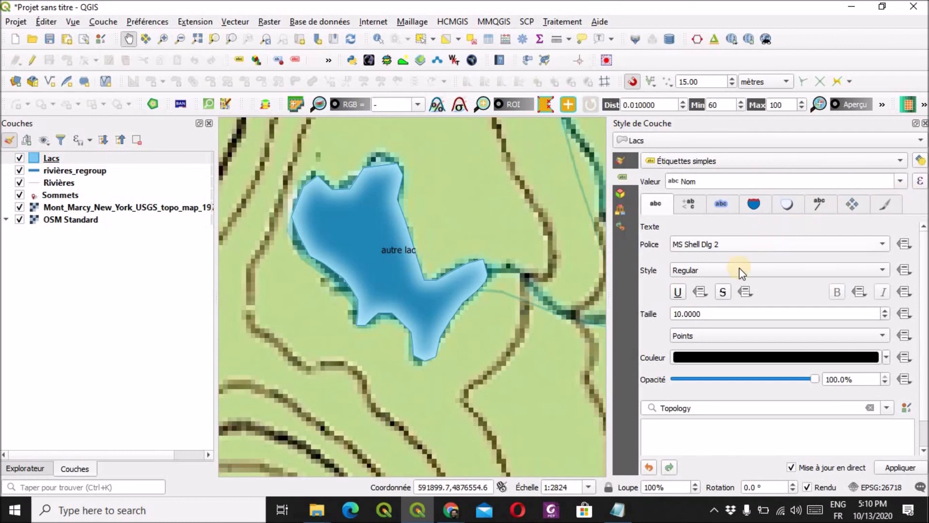
Step: Set the text colour of the Lacs labels to white with RGB values 255, 255, 255
click(725, 356)
scroll(788, 317, down, 4)
click(885, 330)
text(255)
key(Tab)
text(255)
key(Tab)
text(255)
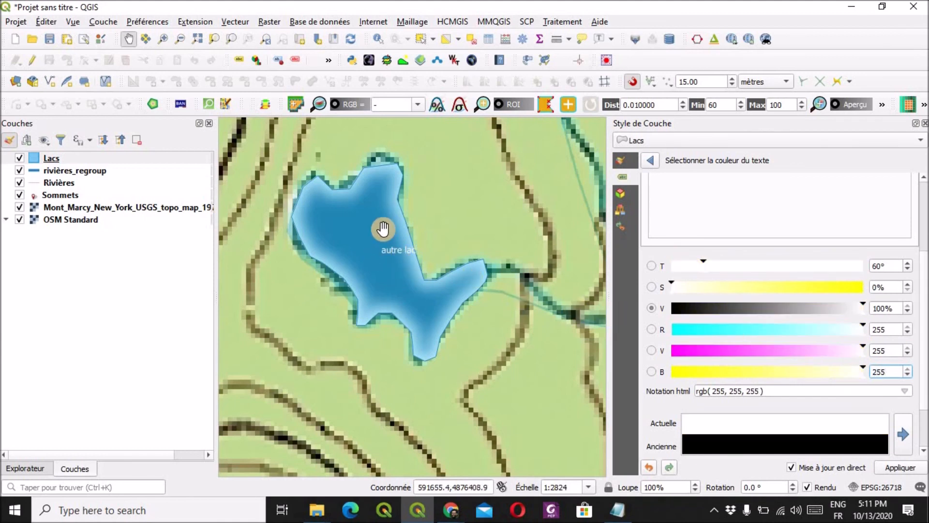
Step: Set the font style of the Lacs labels to Bold
click(651, 160)
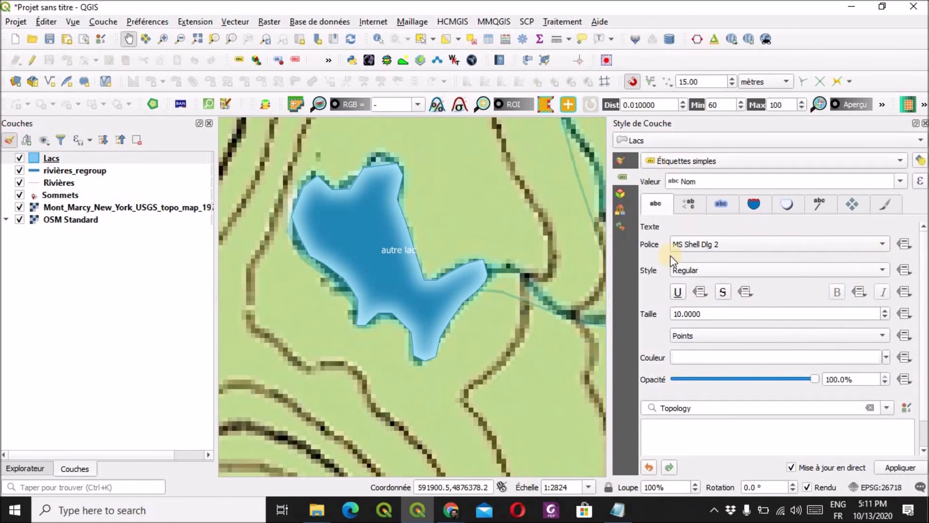
click(690, 272)
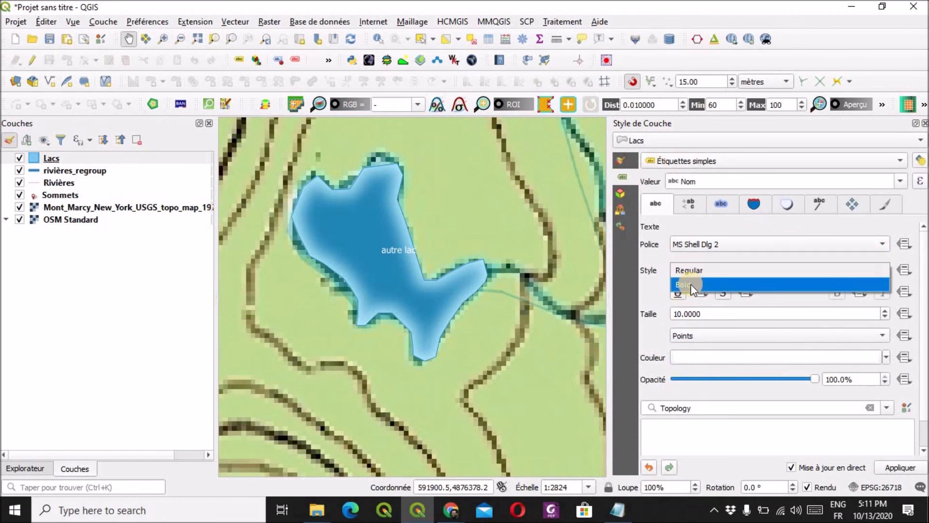
click(690, 284)
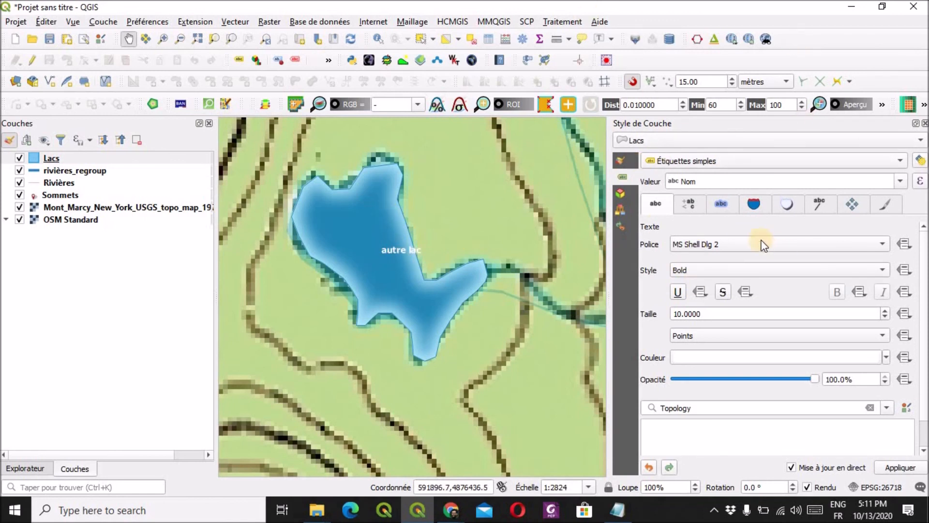
Step: Try the Horizontal, Autour du centroïd and Libre placements for the Lacs labels and settle on Décalé du centroïde
click(852, 204)
click(750, 248)
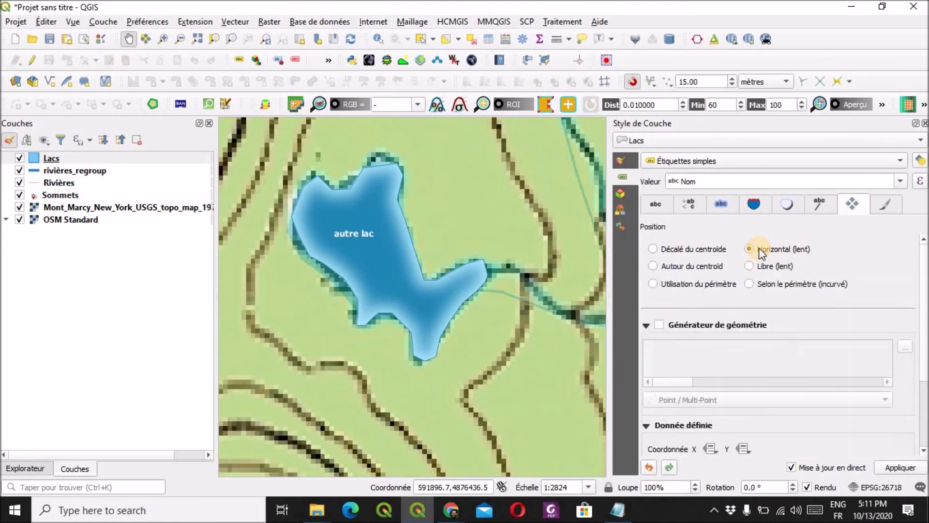
click(687, 266)
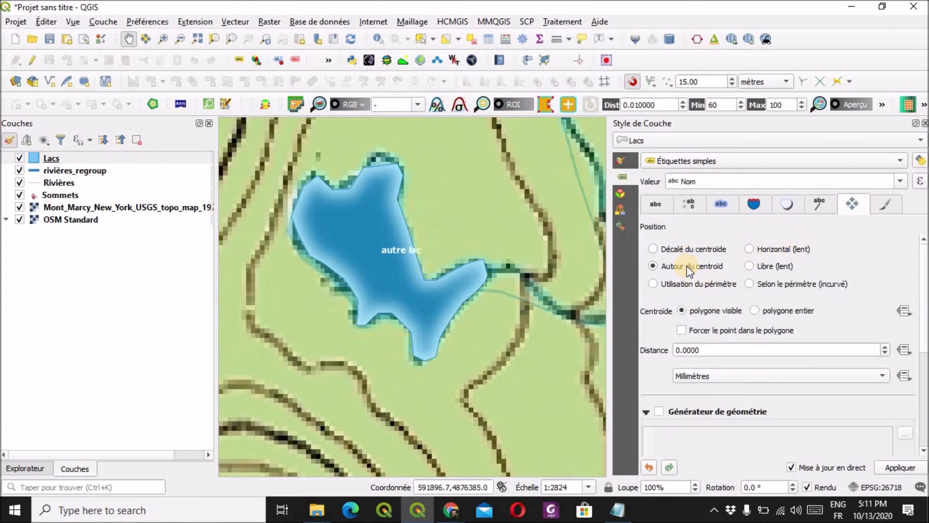
click(763, 265)
click(665, 251)
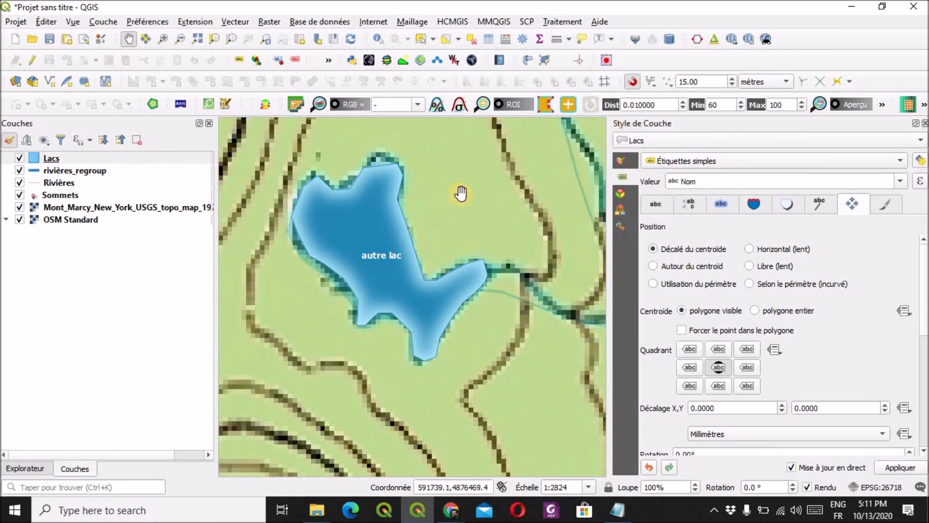
scroll(454, 193, down, 1)
scroll(445, 209, up, 1)
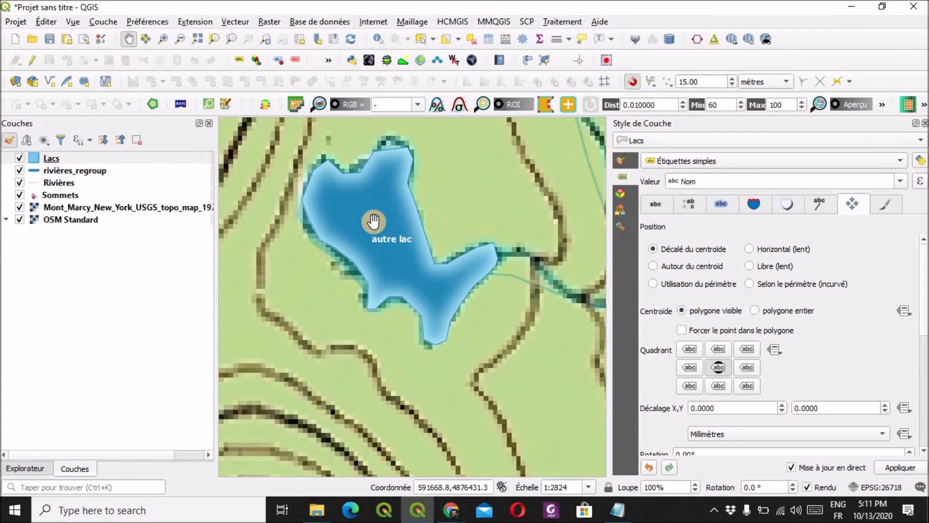
Step: Start saving the project to a GeoPackage and choose Mont_Marcy.gpkg from the Exercice_1 folder as the connection
click(16, 22)
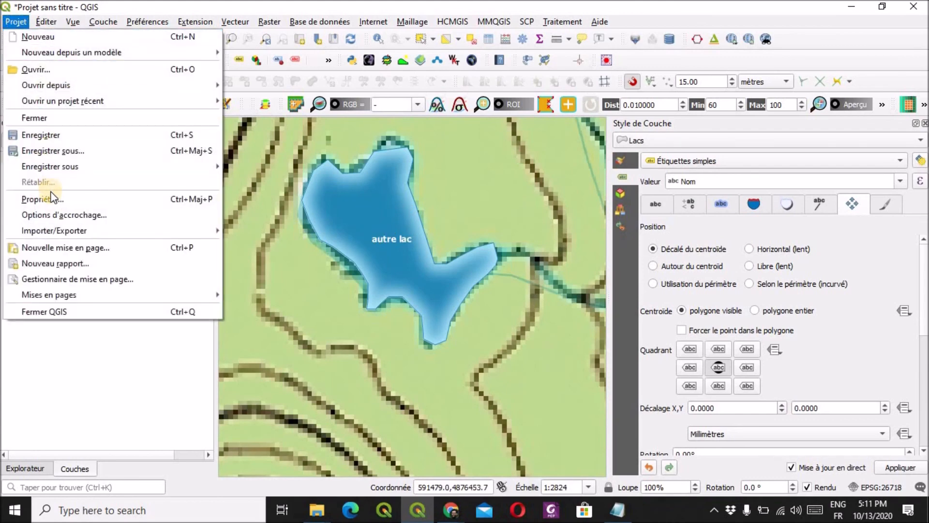
mouse_move(56, 167)
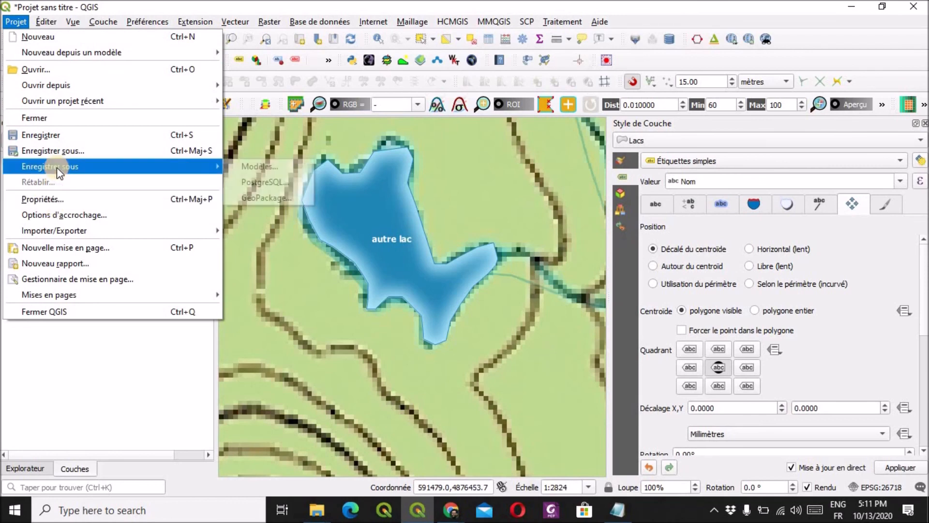
click(275, 196)
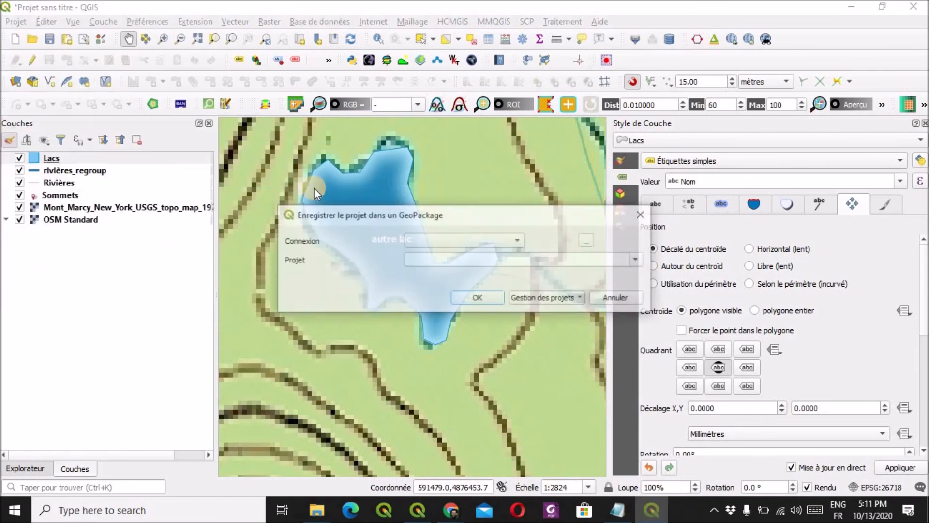
click(517, 240)
click(564, 214)
click(588, 240)
click(380, 206)
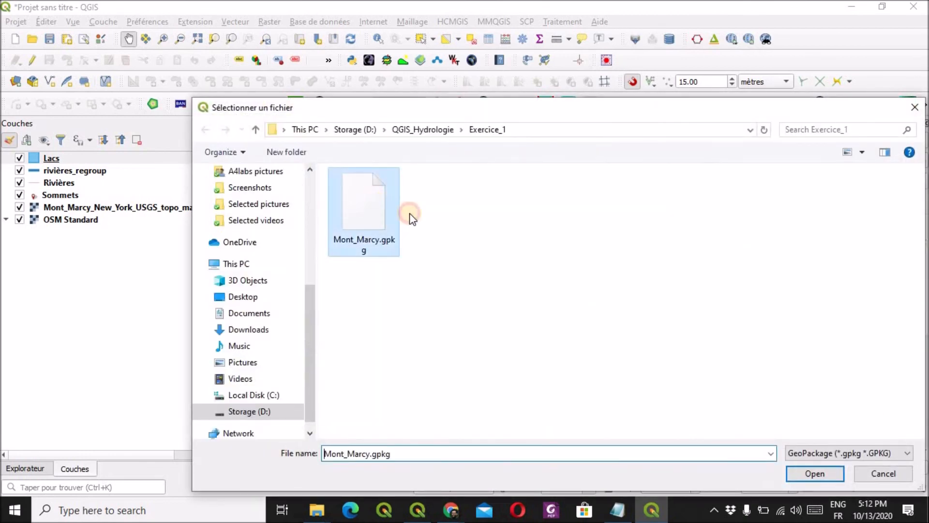
drag(684, 116, 597, 83)
click(735, 440)
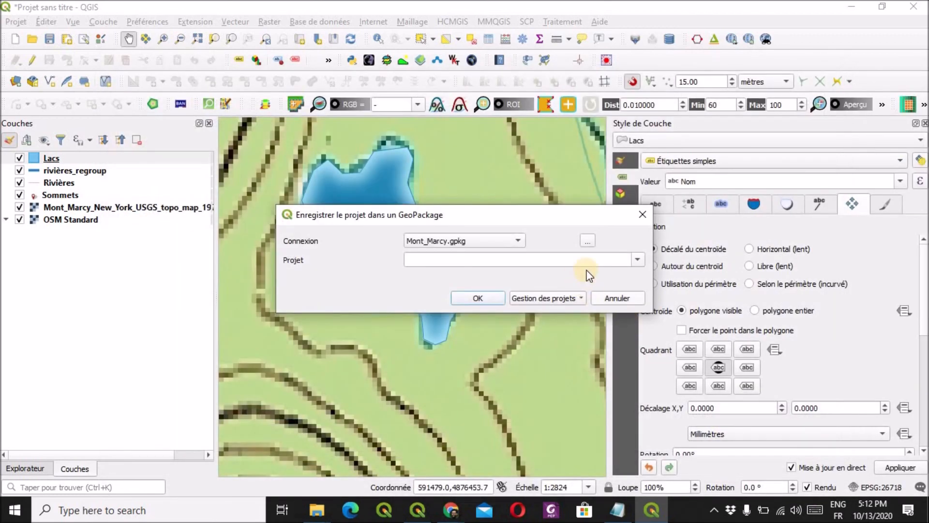
Step: Name the project semaine1 and save it in the GeoPackage
click(592, 263)
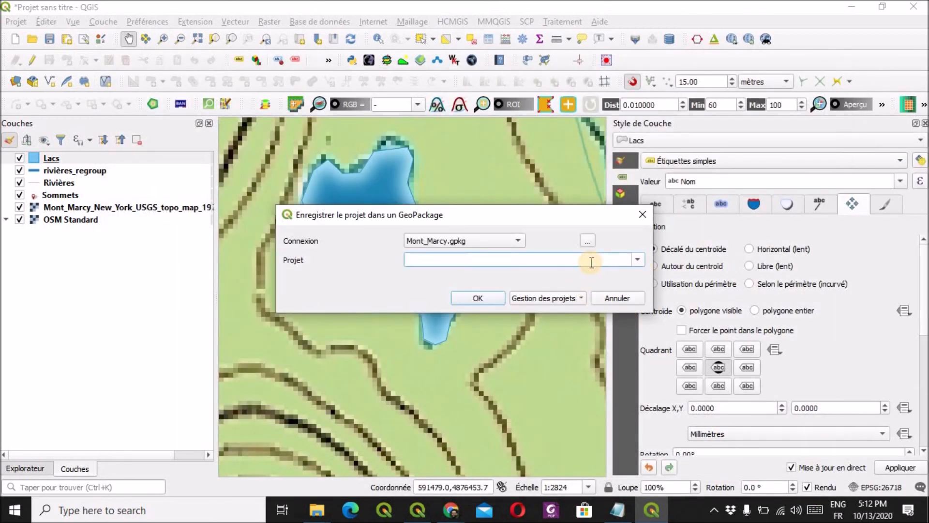
text(s)
key(BackSpace)
text(semaine1)
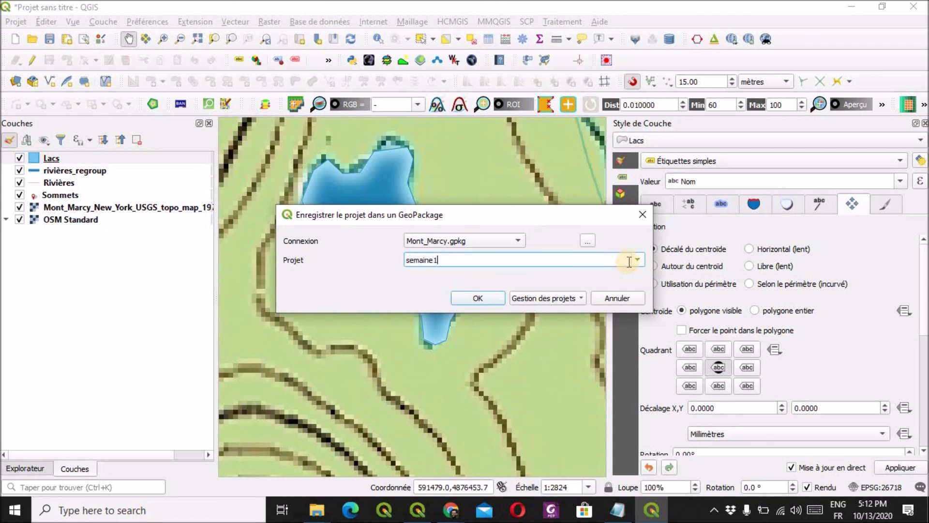
click(481, 299)
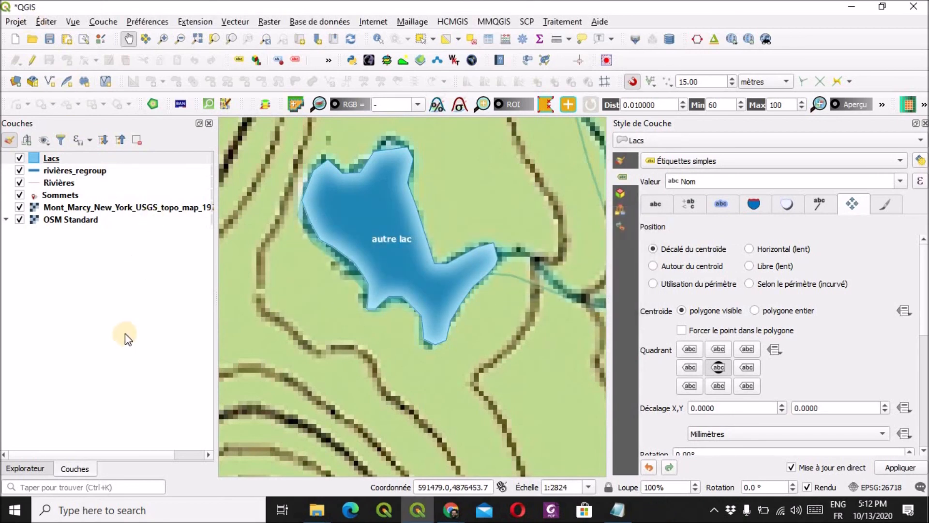
Step: Browse to D:\QGIS_Hydrologie\Exercice_1 and expand Mont_Marcy.gpkg to list the layers it contains
click(31, 468)
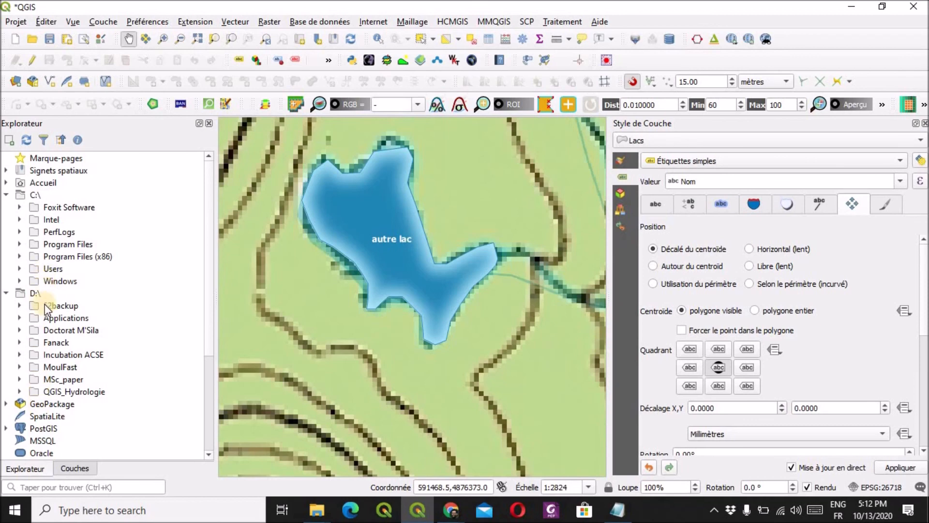
click(19, 391)
scroll(60, 298, down, 1)
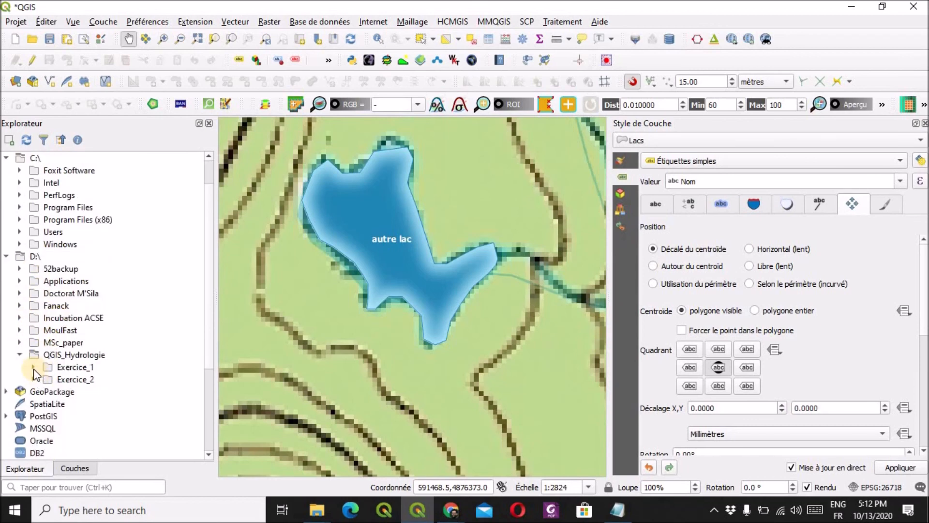
click(33, 368)
scroll(85, 339, down, 1)
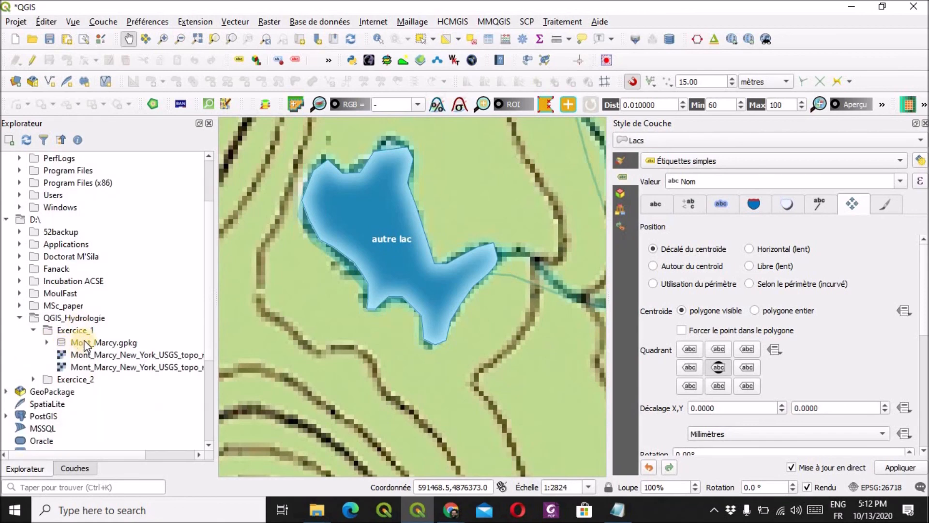
click(46, 342)
scroll(87, 338, down, 1)
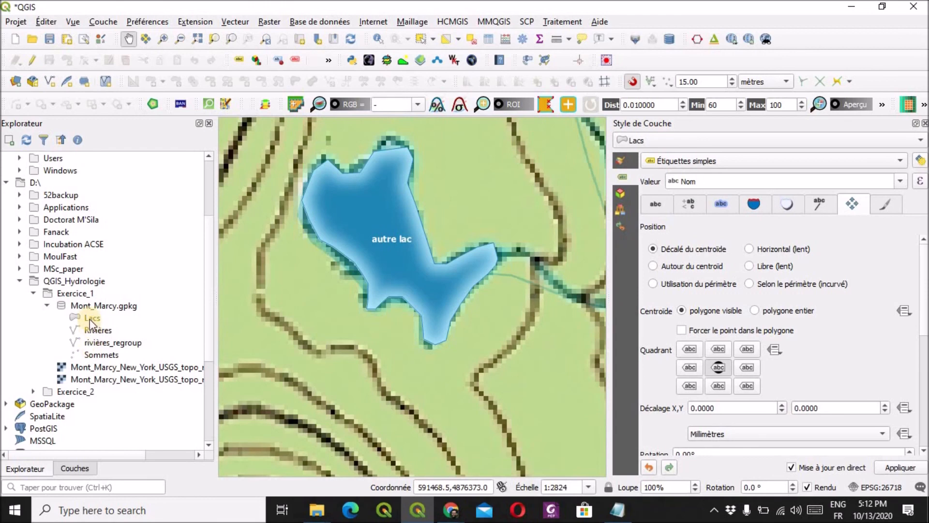
Step: Import the raster Mont_Marcy_New_York_USGS_topo_map_1979.JPG into the Mont_Marcy.gpkg GeoPackage
click(109, 368)
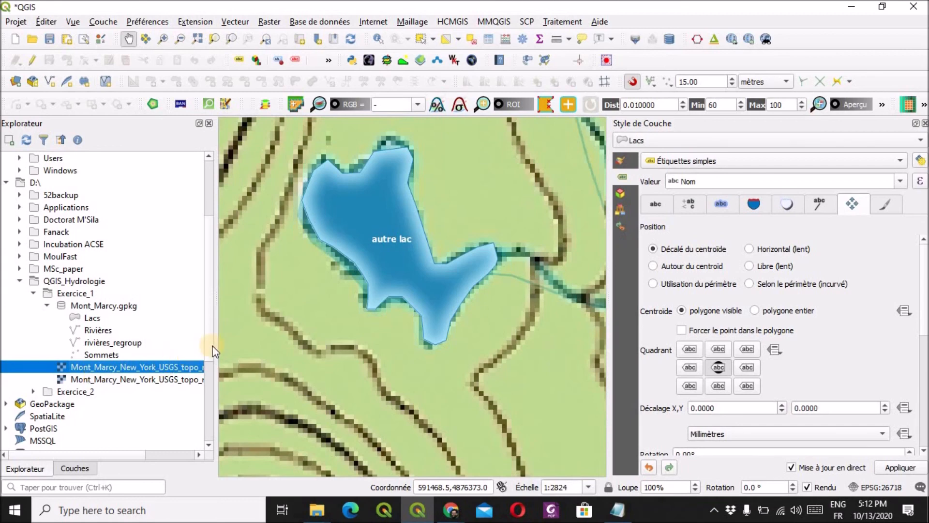
drag(213, 345, 293, 345)
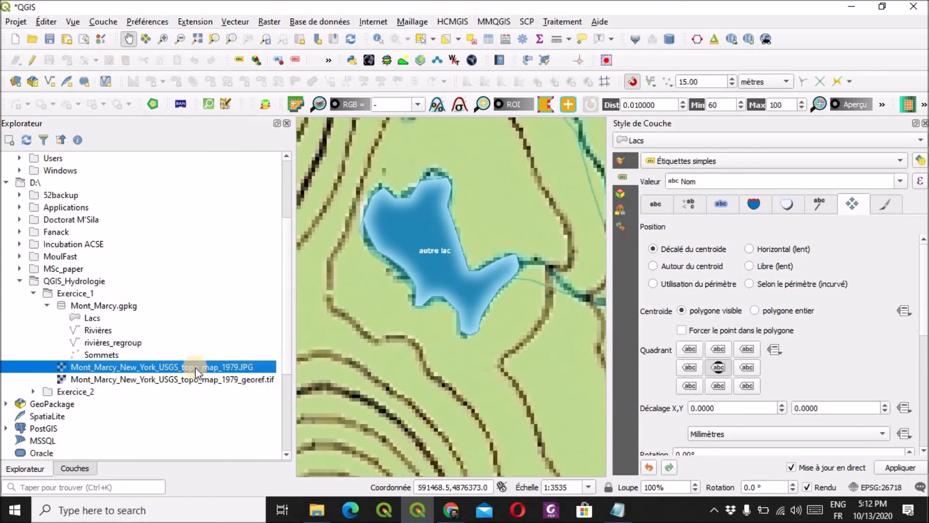
drag(186, 367, 113, 306)
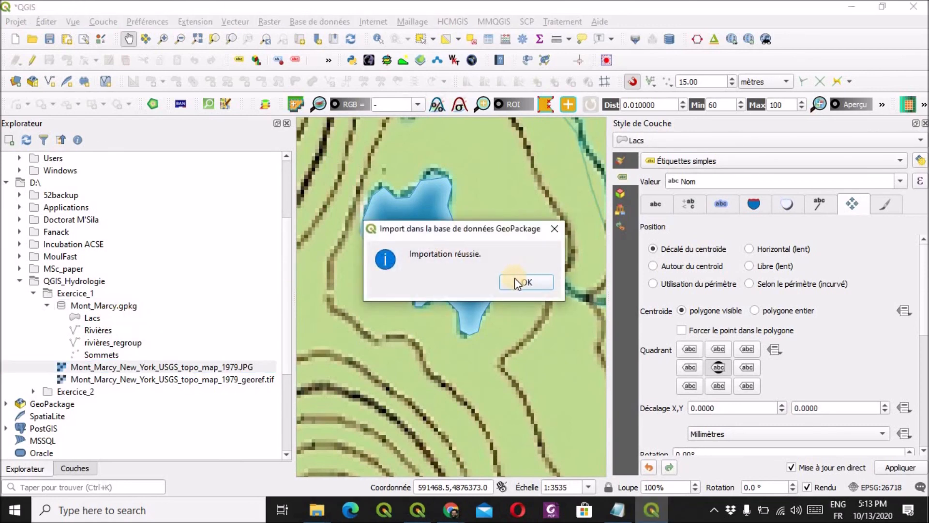
click(525, 282)
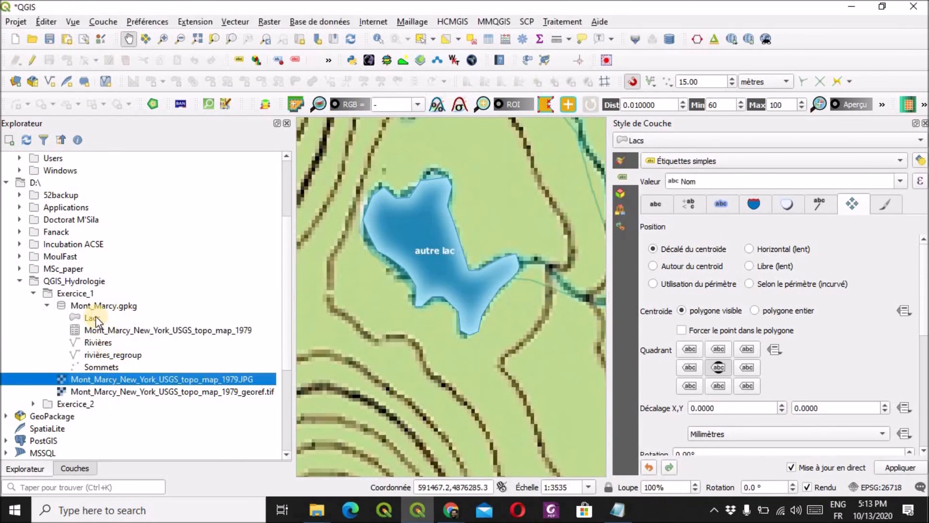